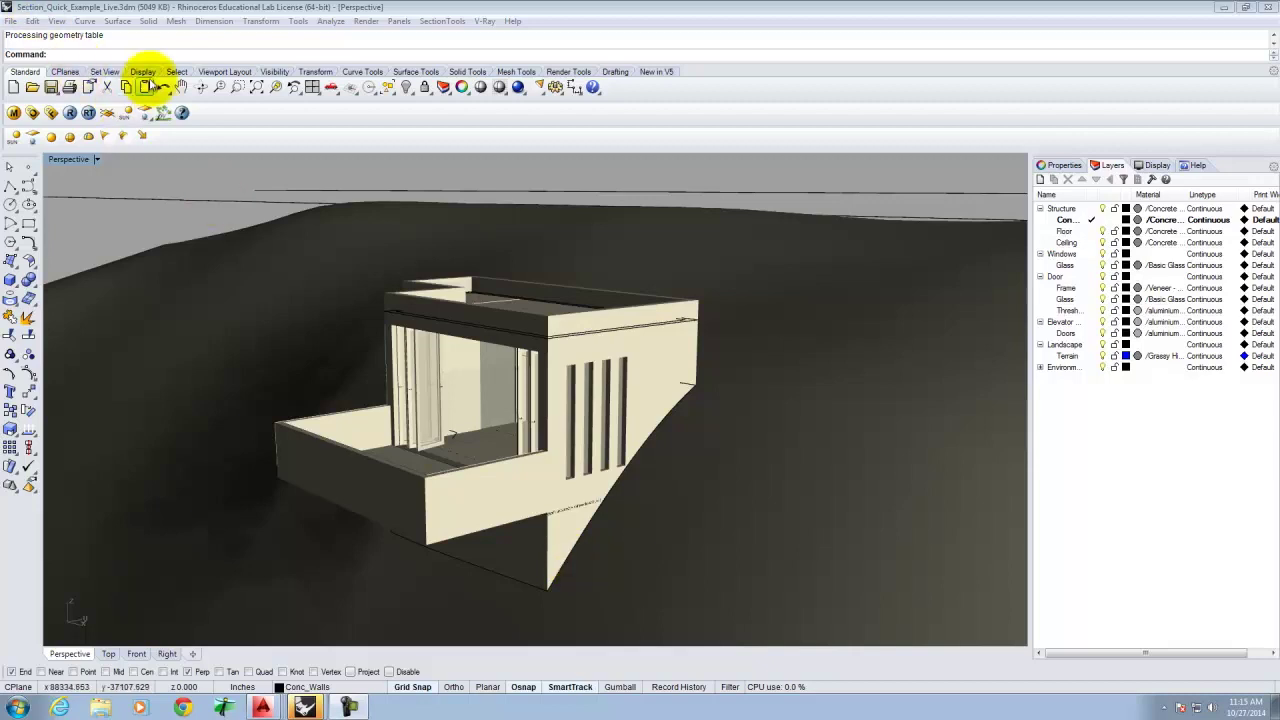
# Save a copy of the model in the Ex220 folder as Section_Quick_Example_Live2.3dm.
pyautogui.click(10, 21)
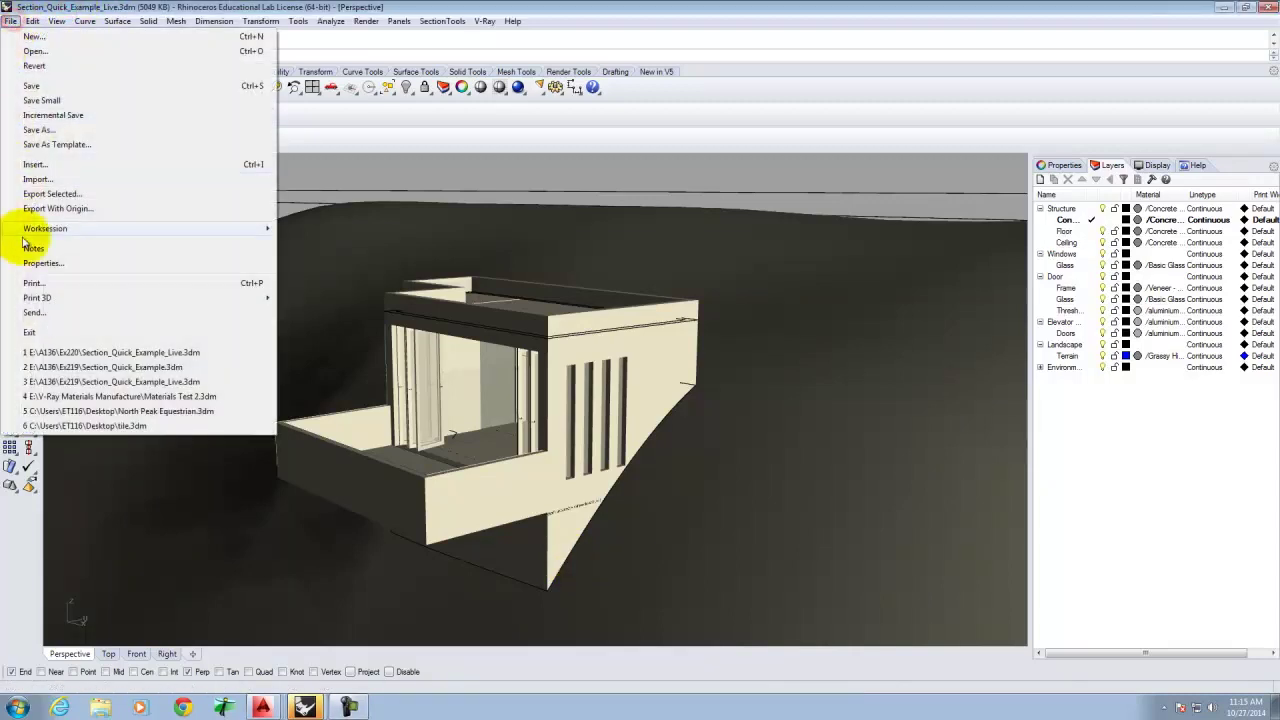
pyautogui.click(38, 129)
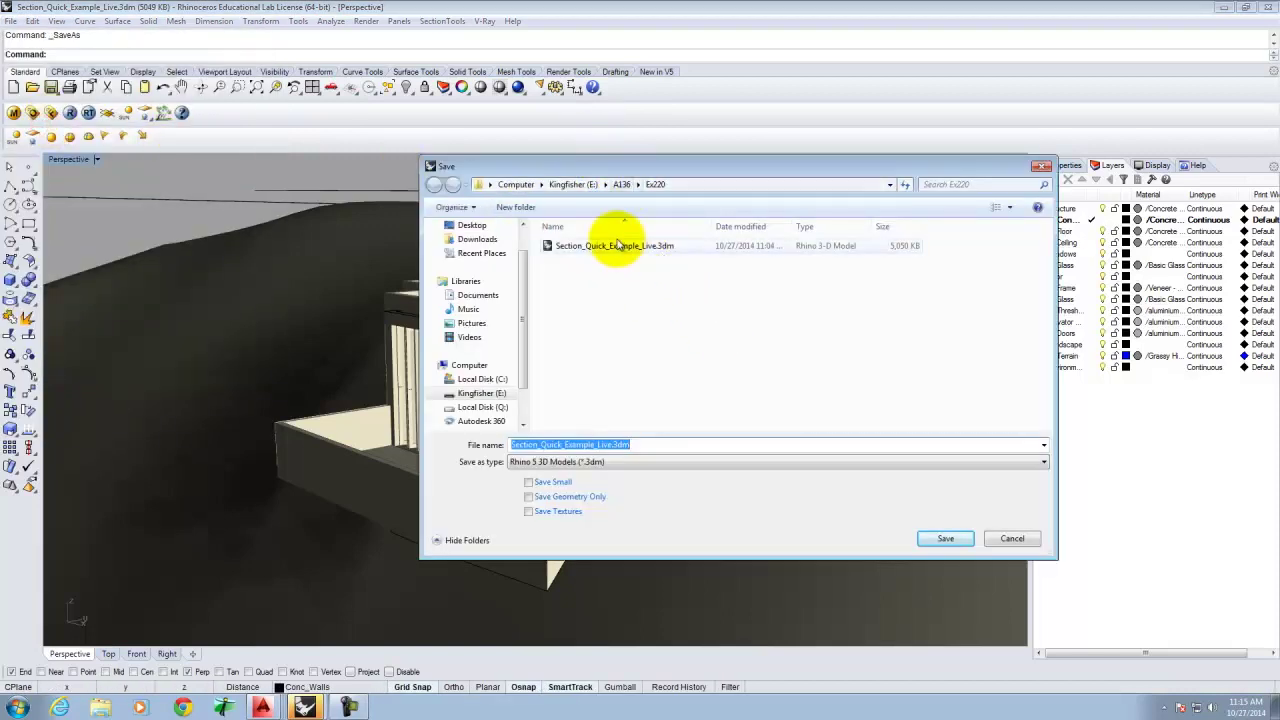
pyautogui.click(606, 247)
pyautogui.click(606, 444)
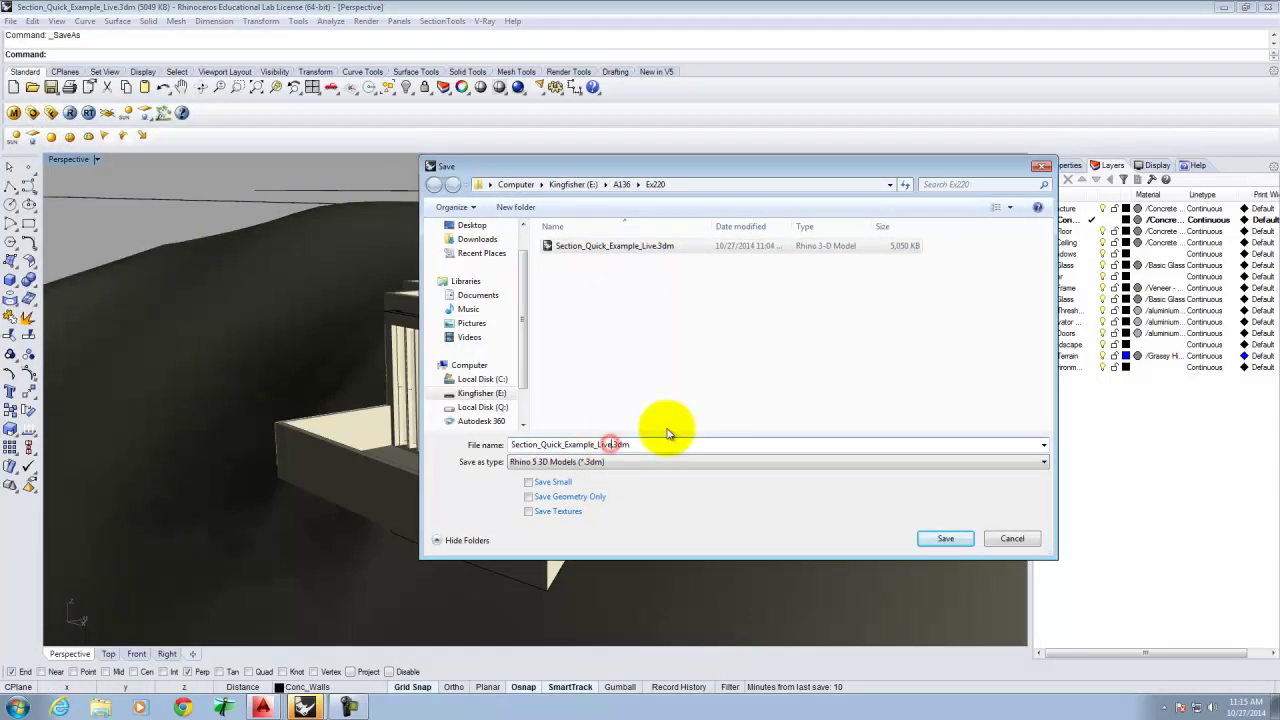
pyautogui.write('2')
pyautogui.click(948, 538)
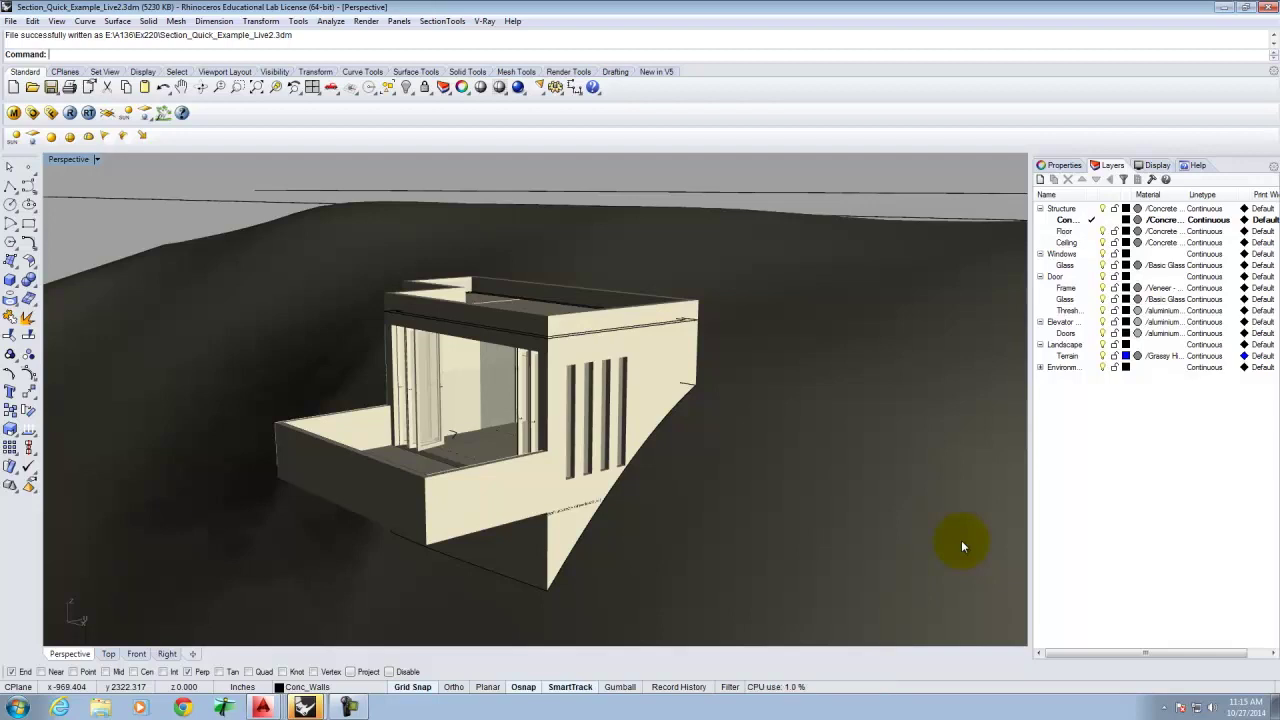
# Examine the building and its surrounding terrain from several angles, from close up to the whole site.
pyautogui.moveTo(366, 297); pyautogui.dragTo(543, 465, button='right')
pyautogui.scroll(-3, 490, 395)
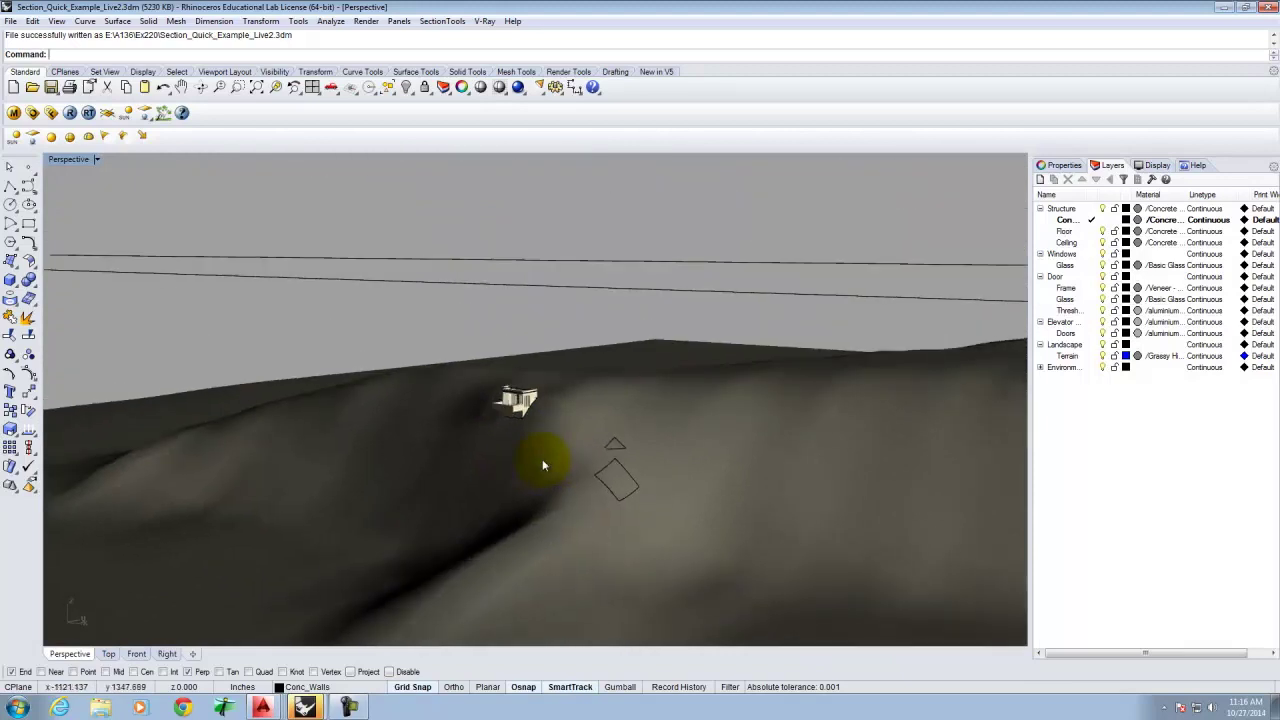
pyautogui.scroll(-5, 545, 450)
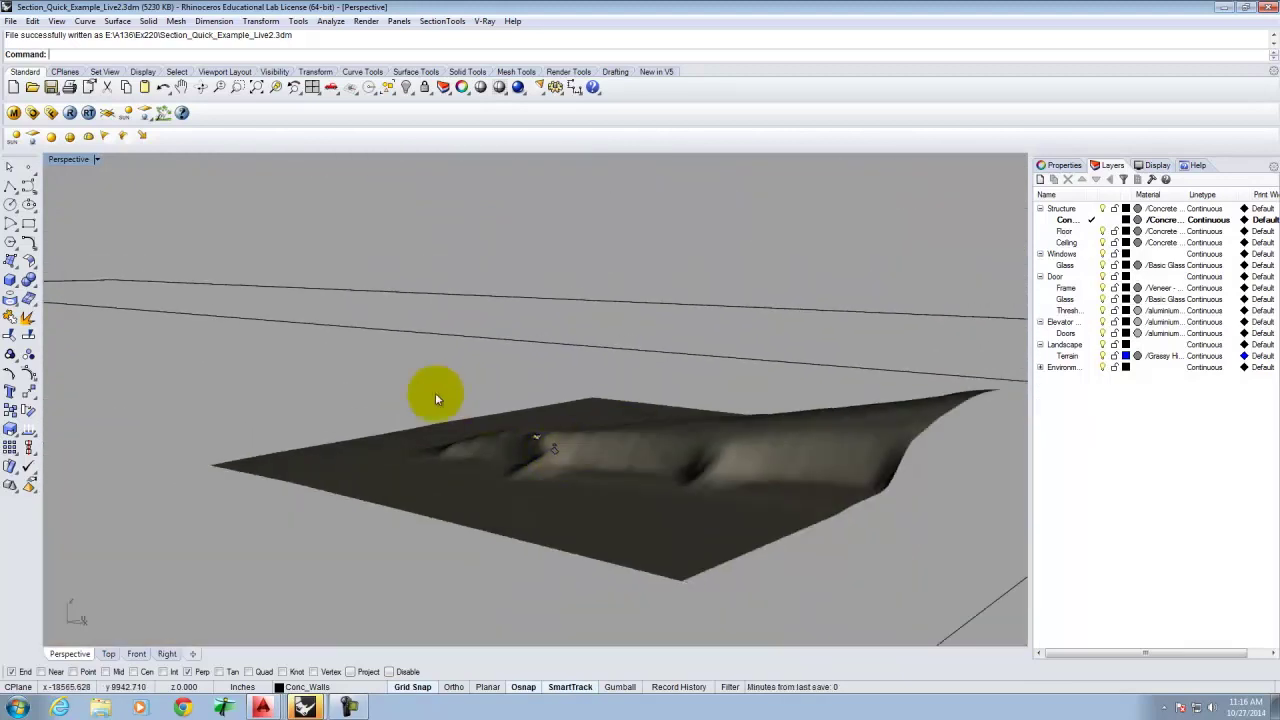
pyautogui.scroll(6, 586, 477)
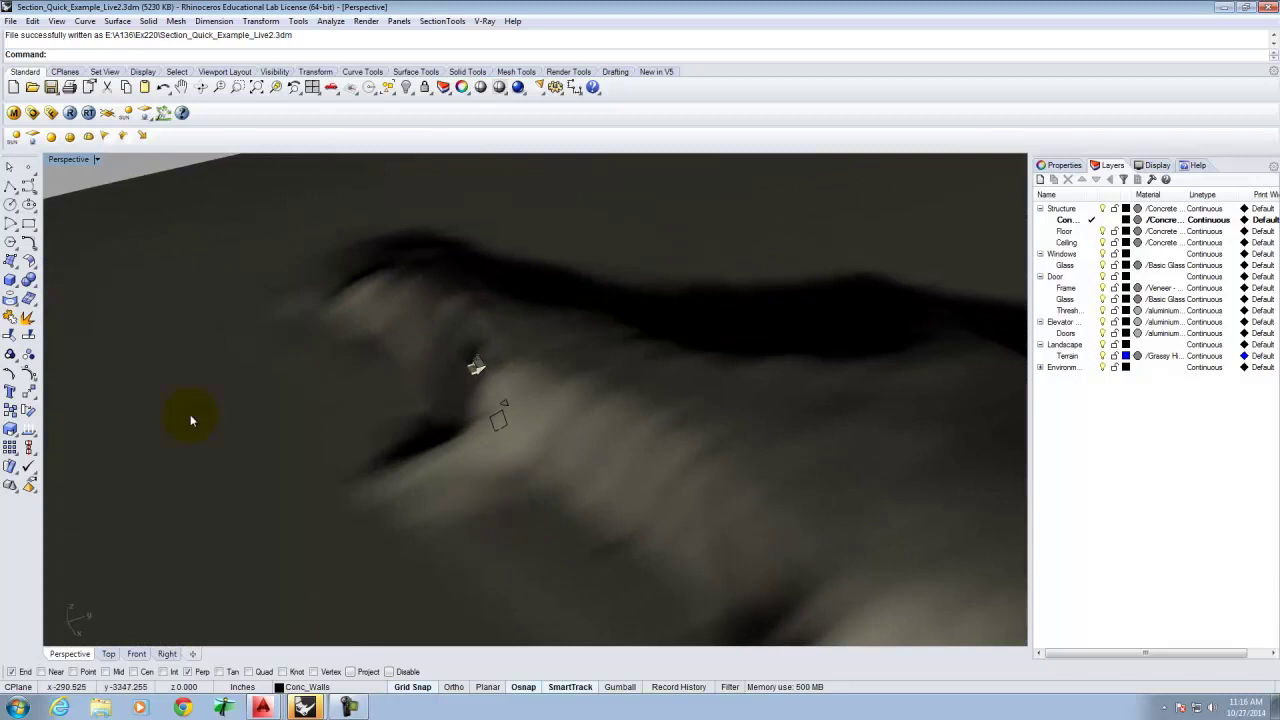
pyautogui.click(478, 368)
pyautogui.scroll(3, 460, 362)
pyautogui.scroll(5, 432, 360)
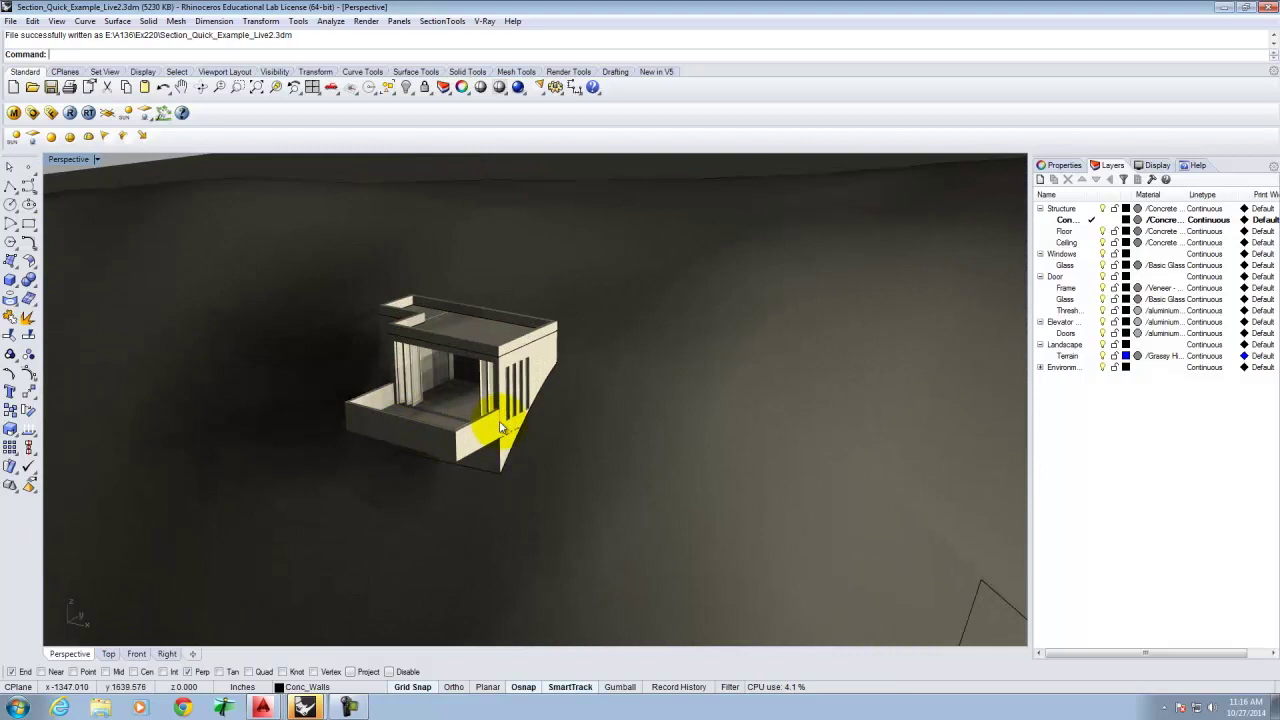
pyautogui.moveTo(502, 428); pyautogui.dragTo(638, 463, button='right')
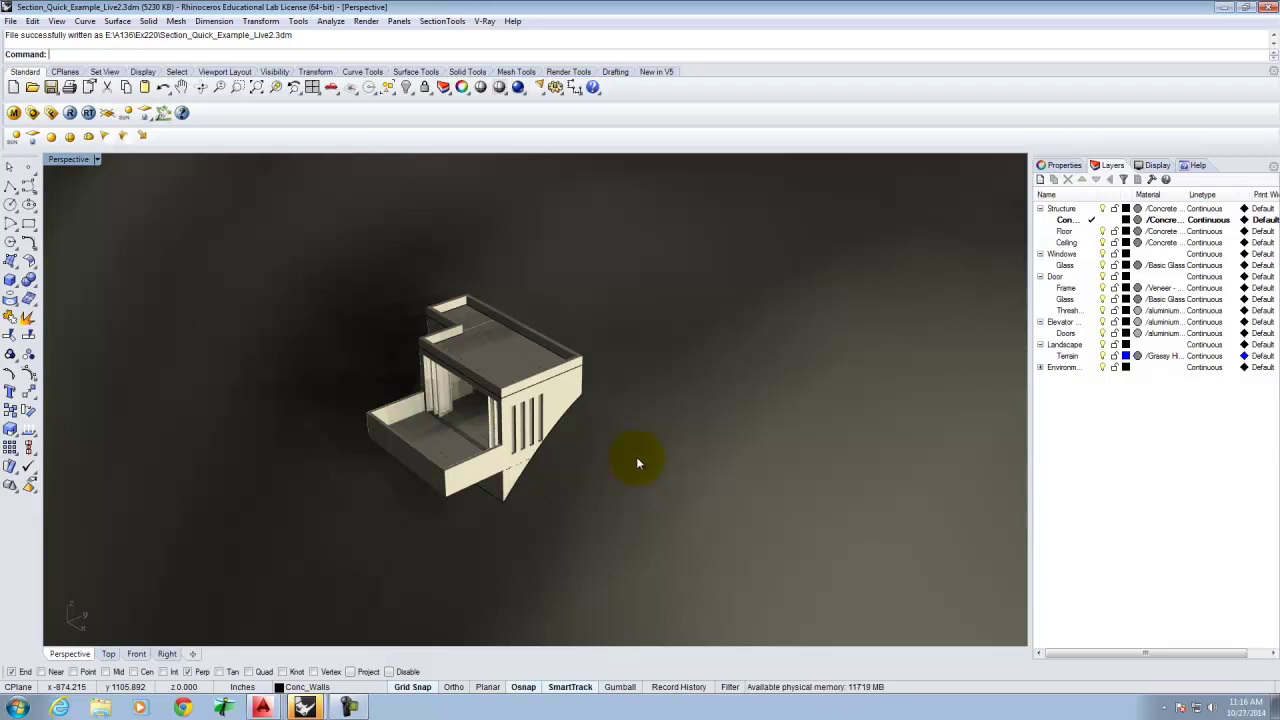
pyautogui.scroll(-5, 766, 388)
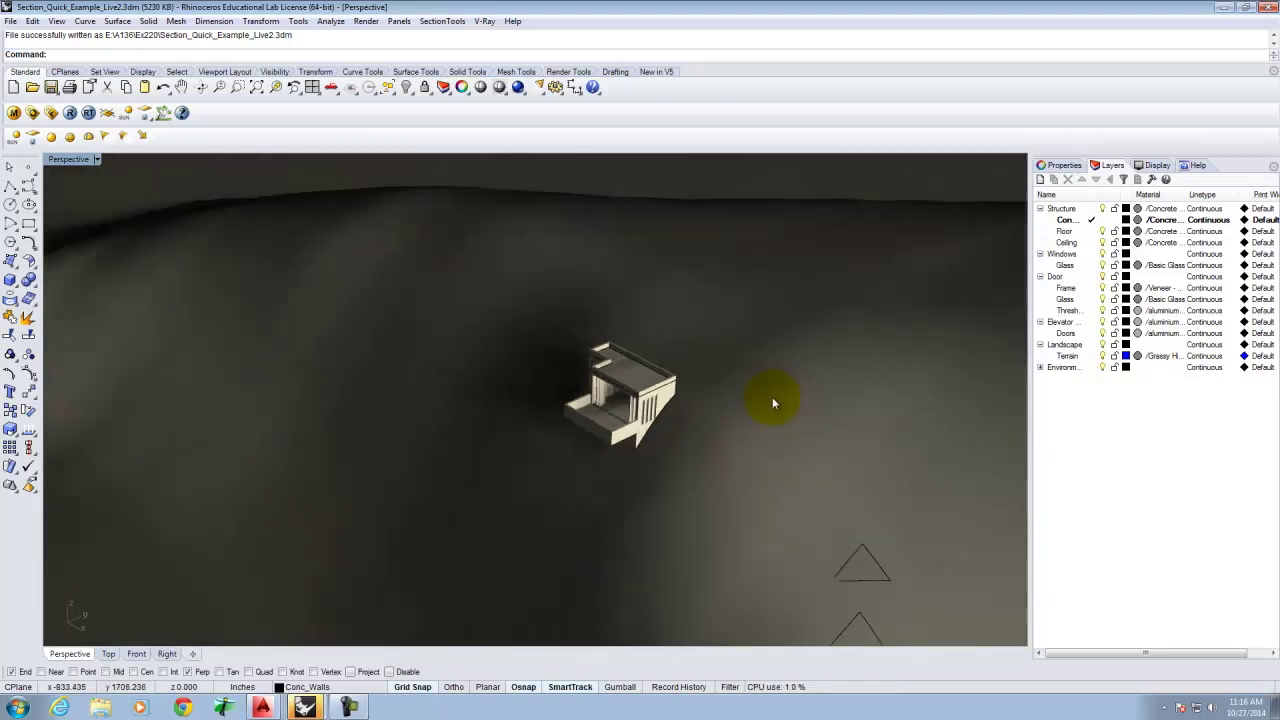
pyautogui.scroll(-6, 755, 400)
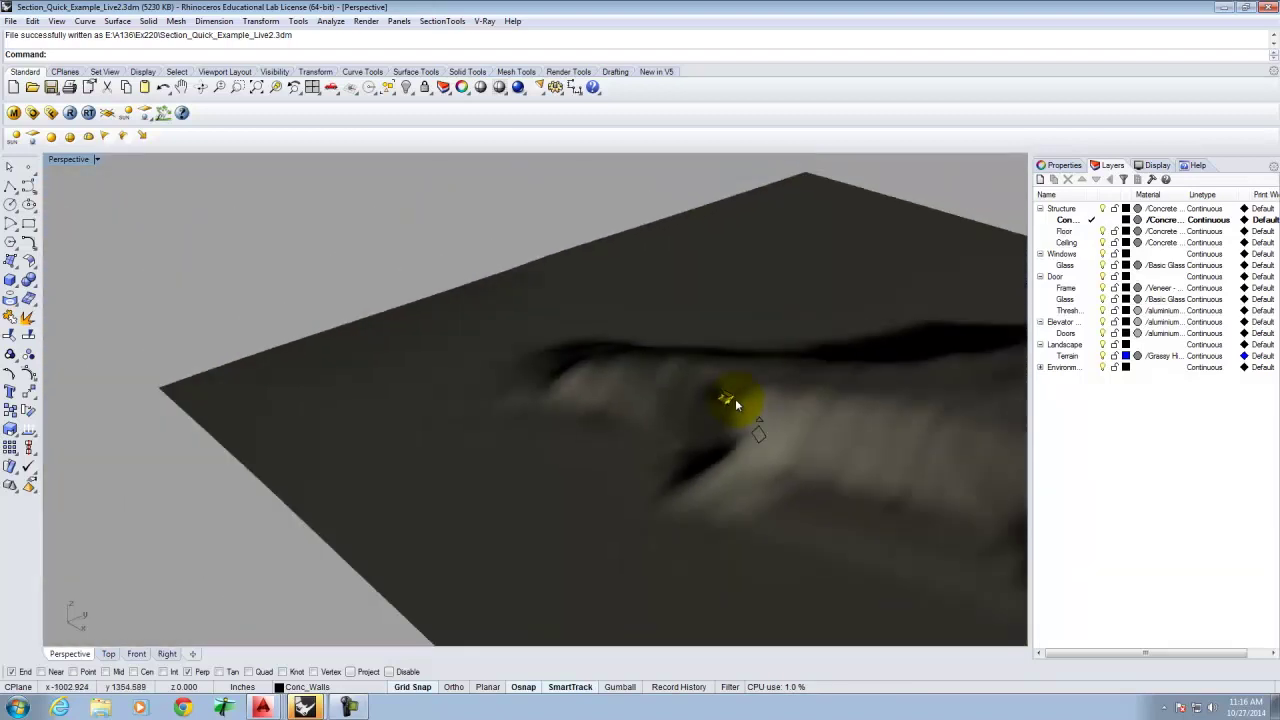
pyautogui.scroll(3, 745, 404)
pyautogui.scroll(-4, 700, 391)
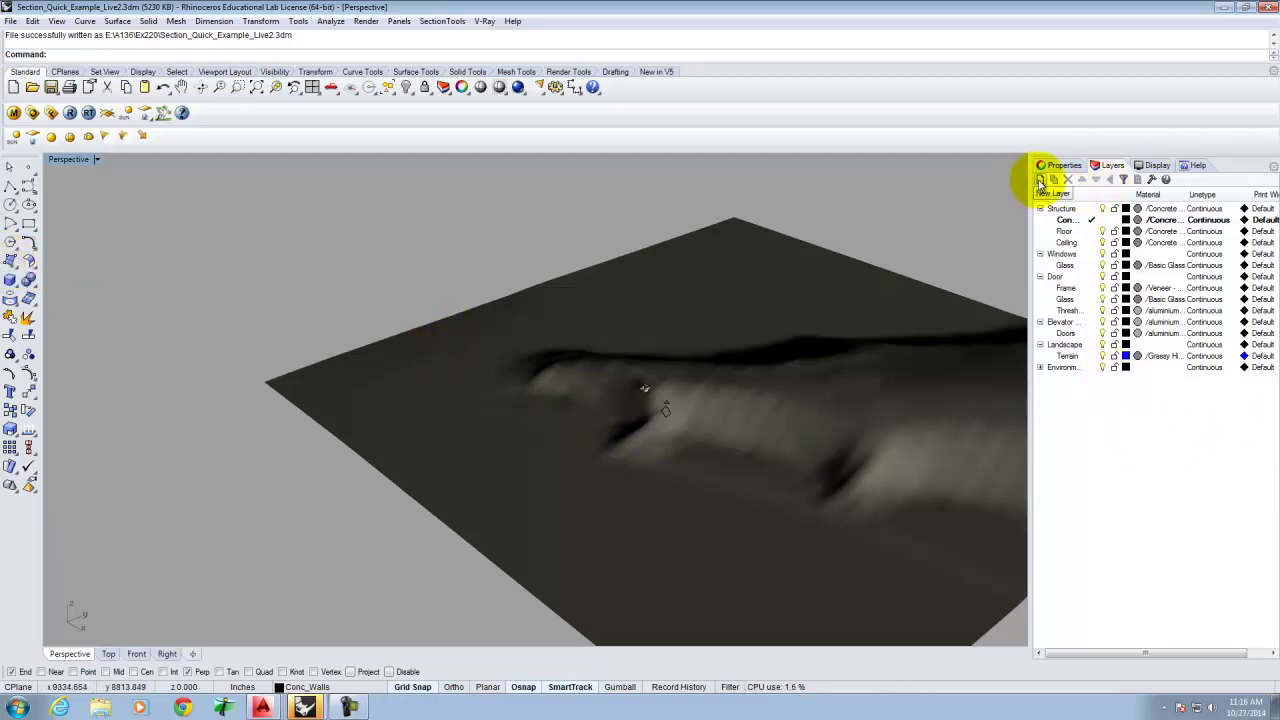
# Create a new top-level layer named Section01.
pyautogui.click(1039, 180)
pyautogui.write('Section01')
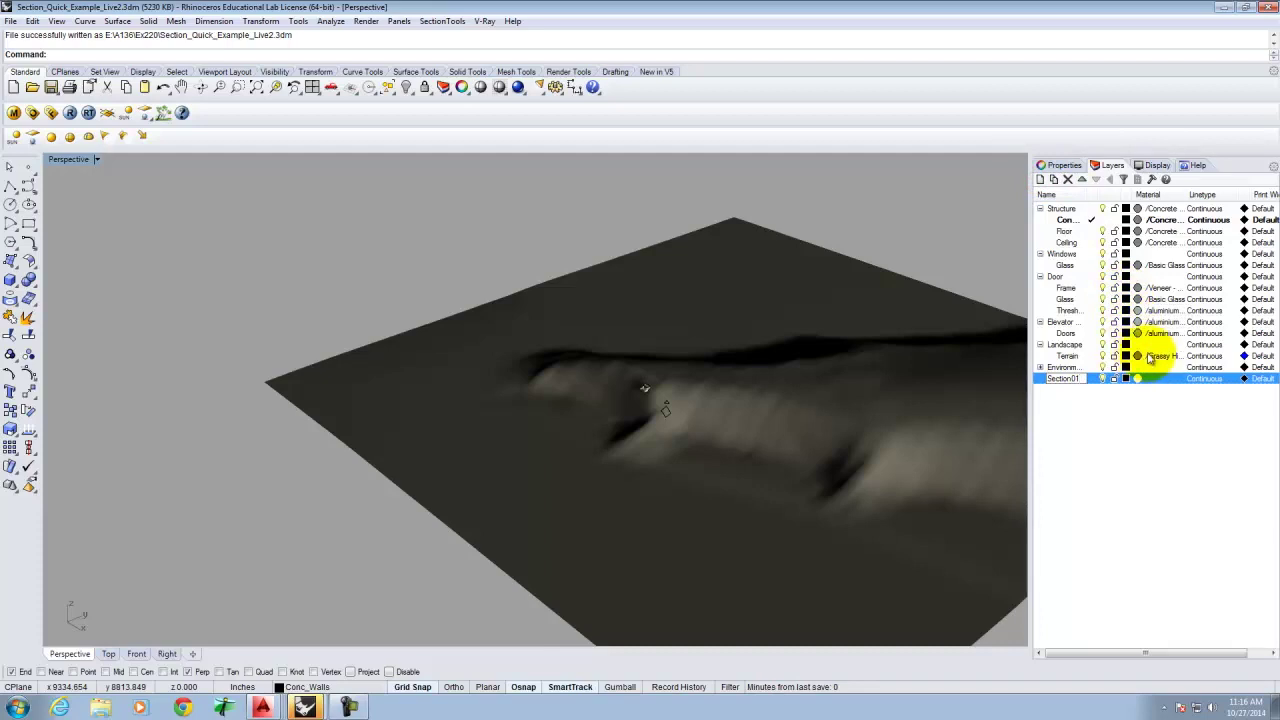
pyautogui.click(1092, 408)
pyautogui.click(1063, 369)
# Add a sublayer named S01-Plane under the Section01 layer.
pyautogui.click(1064, 379)
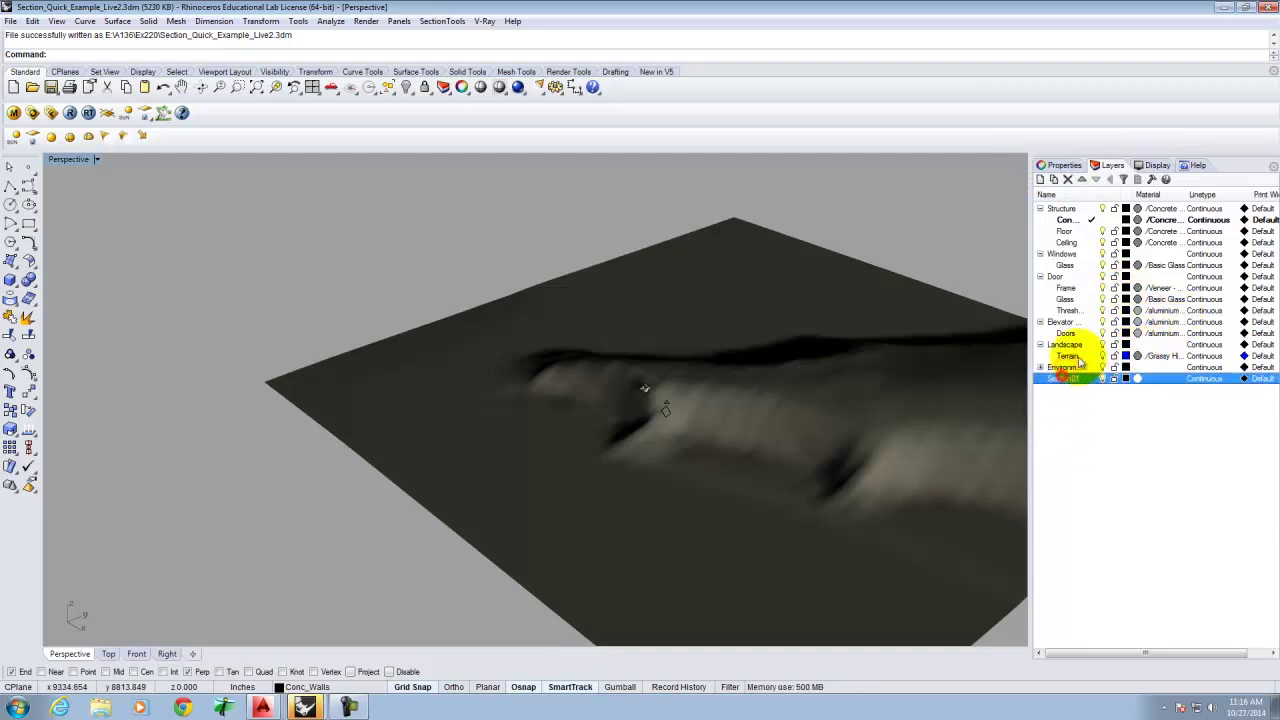
pyautogui.click(1053, 181)
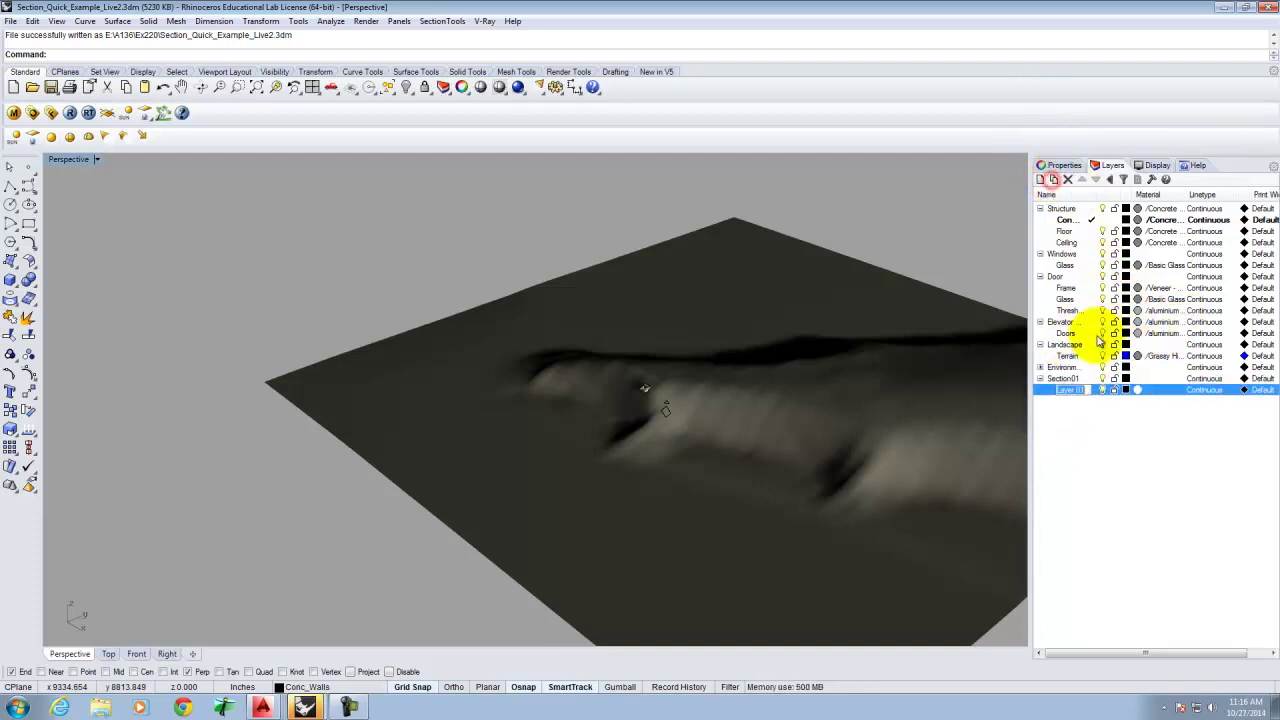
pyautogui.press('BackSpace')
pyautogui.press('BackSpace')
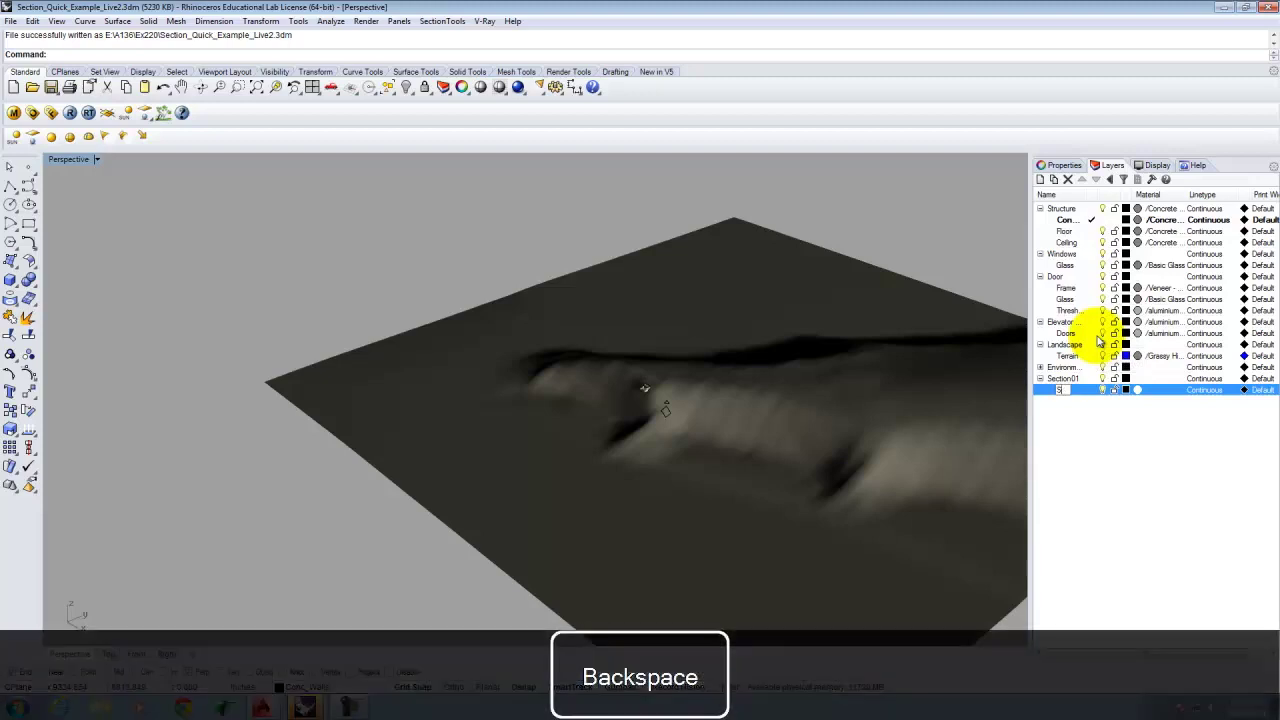
pyautogui.write('S01-Plane')
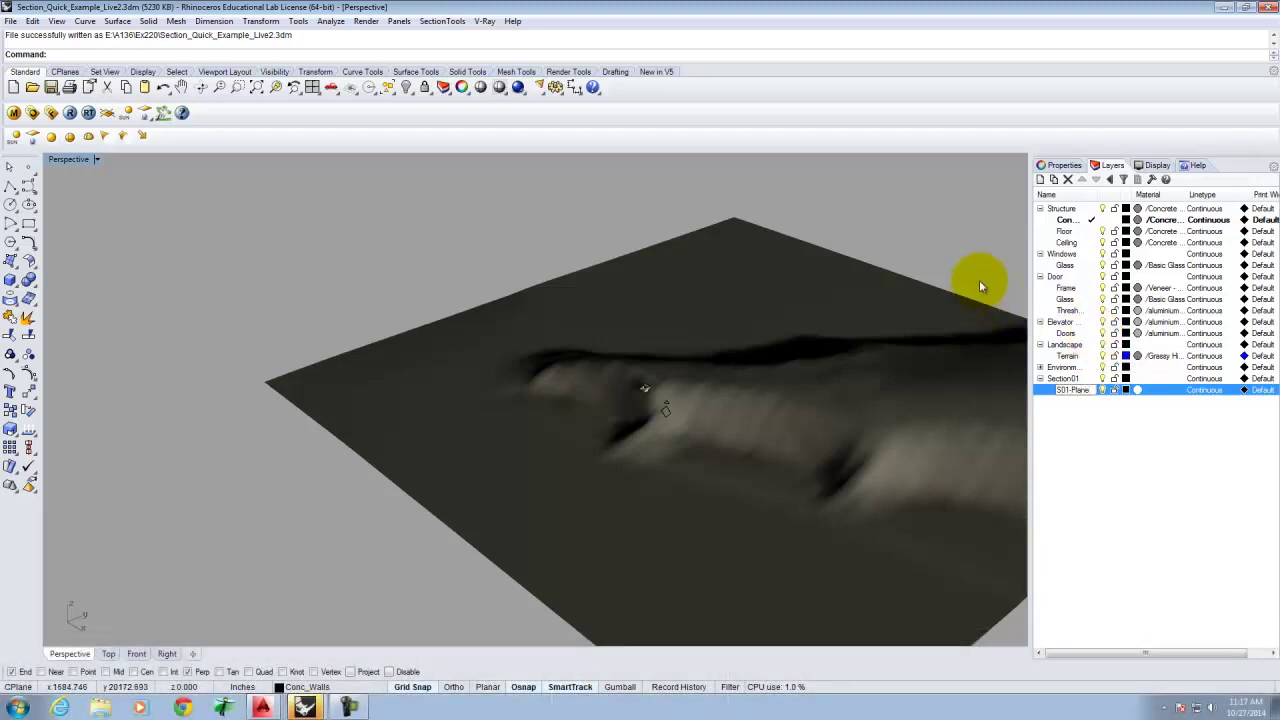
pyautogui.click(990, 257)
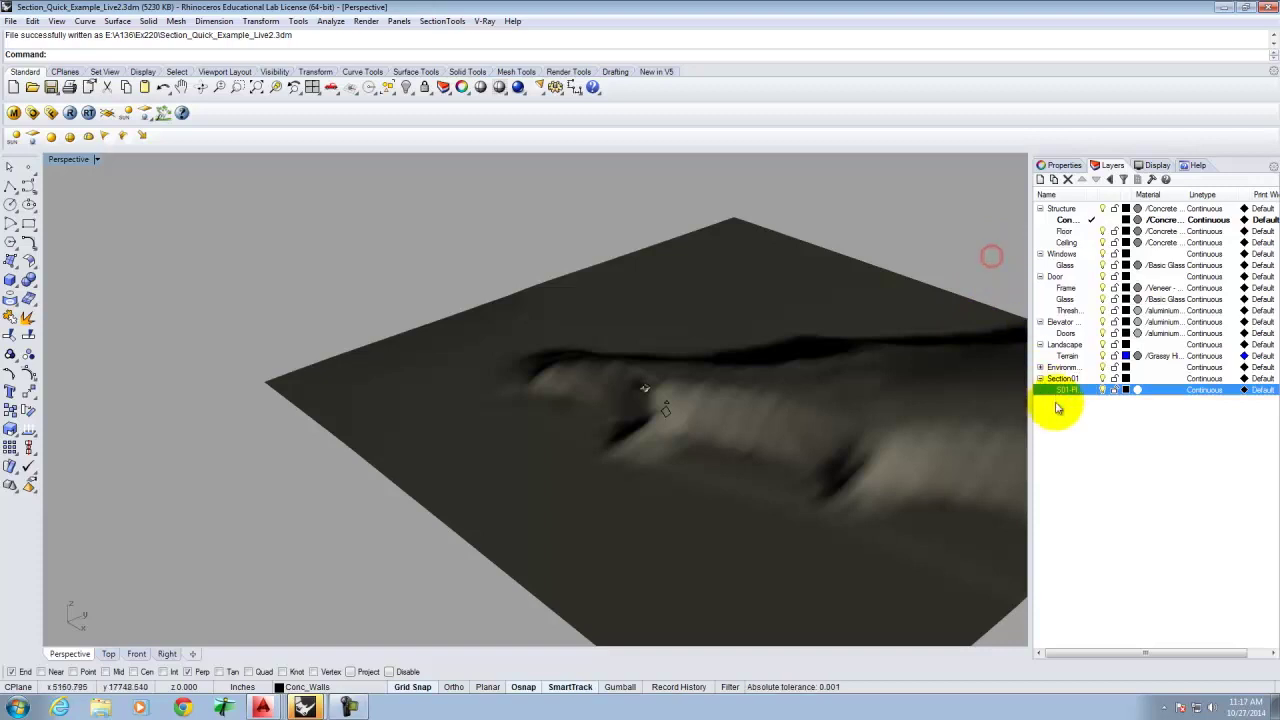
# Draw a vertical plane surface running lengthwise through the terrain and extending beyond the outer site rectangle at both ends.
pyautogui.click(10, 259)
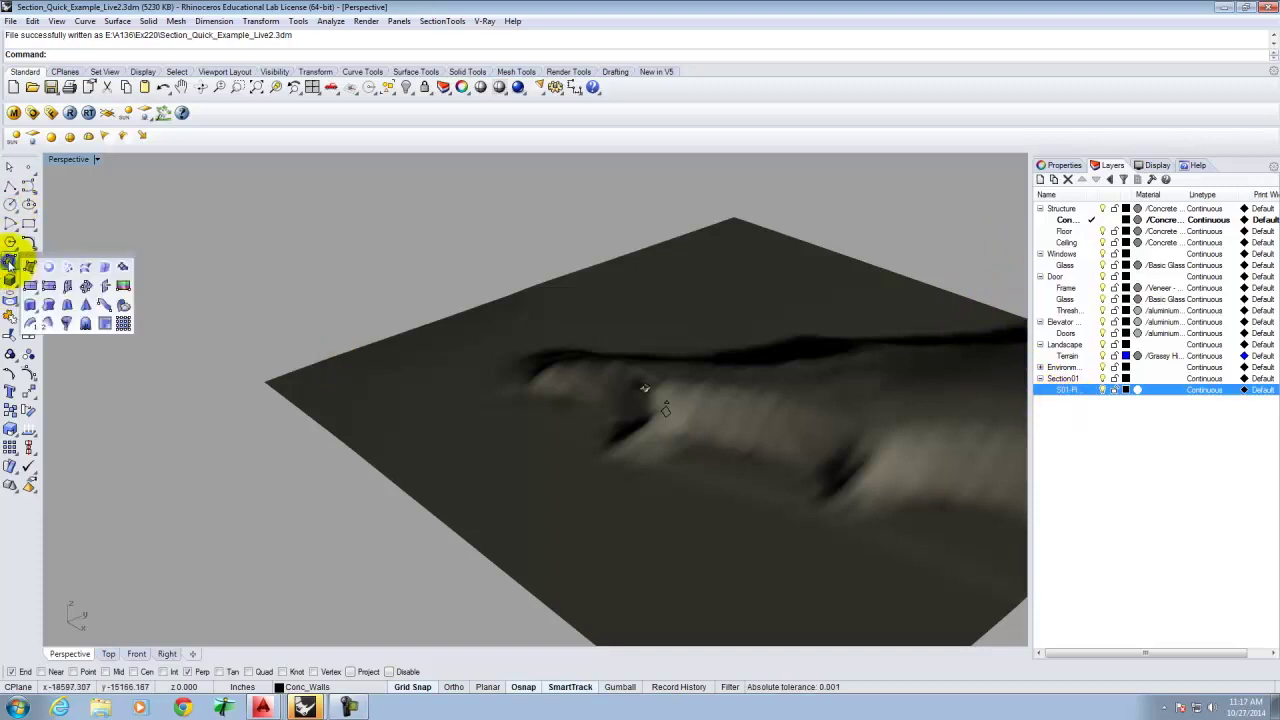
pyautogui.click(67, 287)
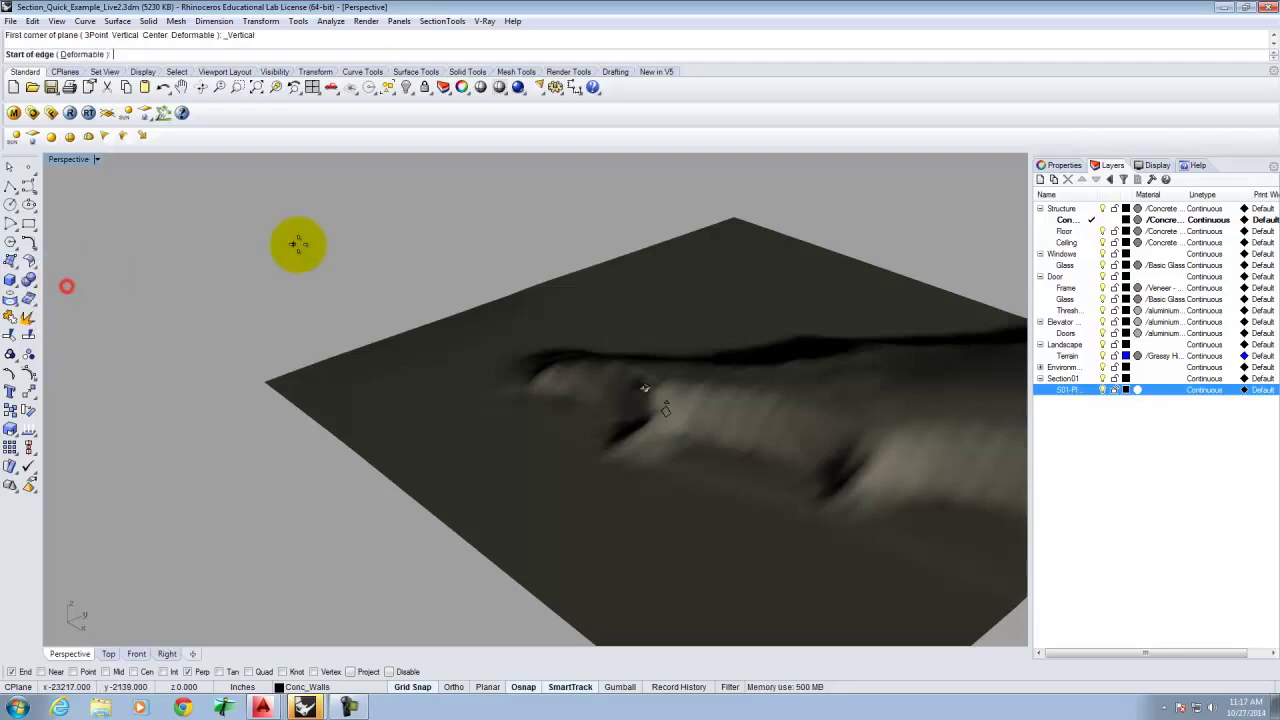
pyautogui.scroll(-6, 330, 247)
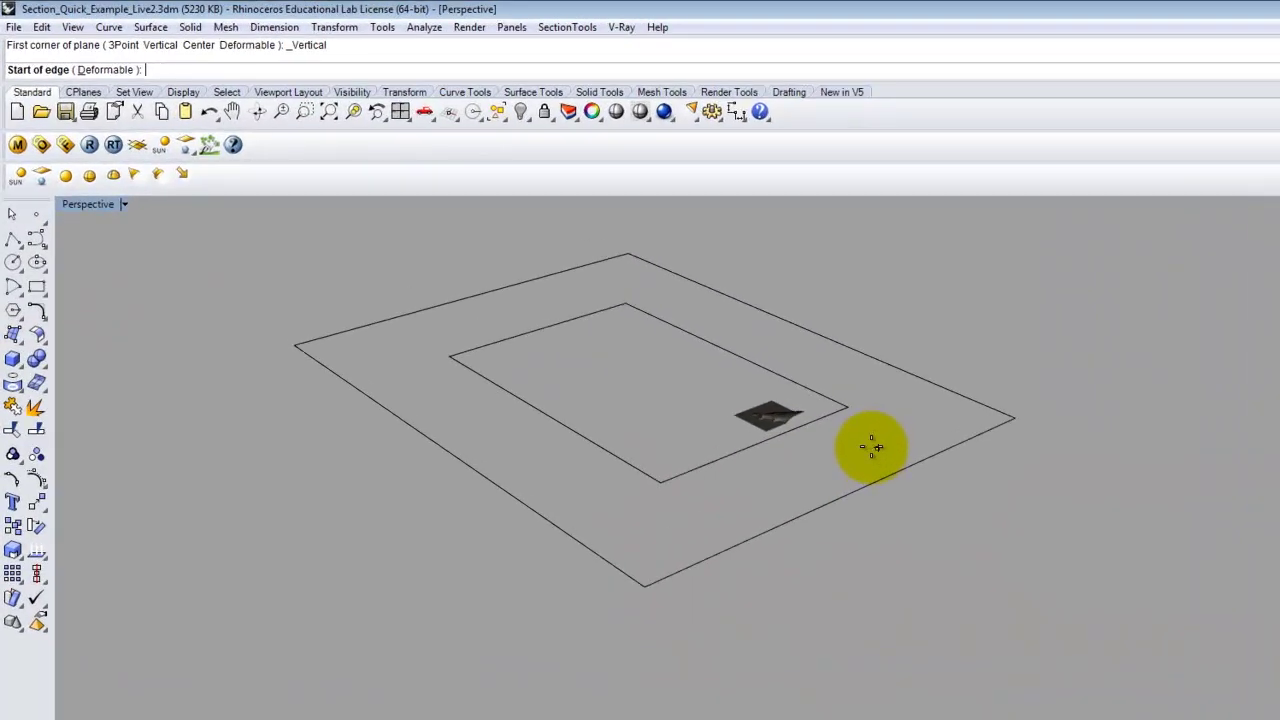
pyautogui.click(435, 547)
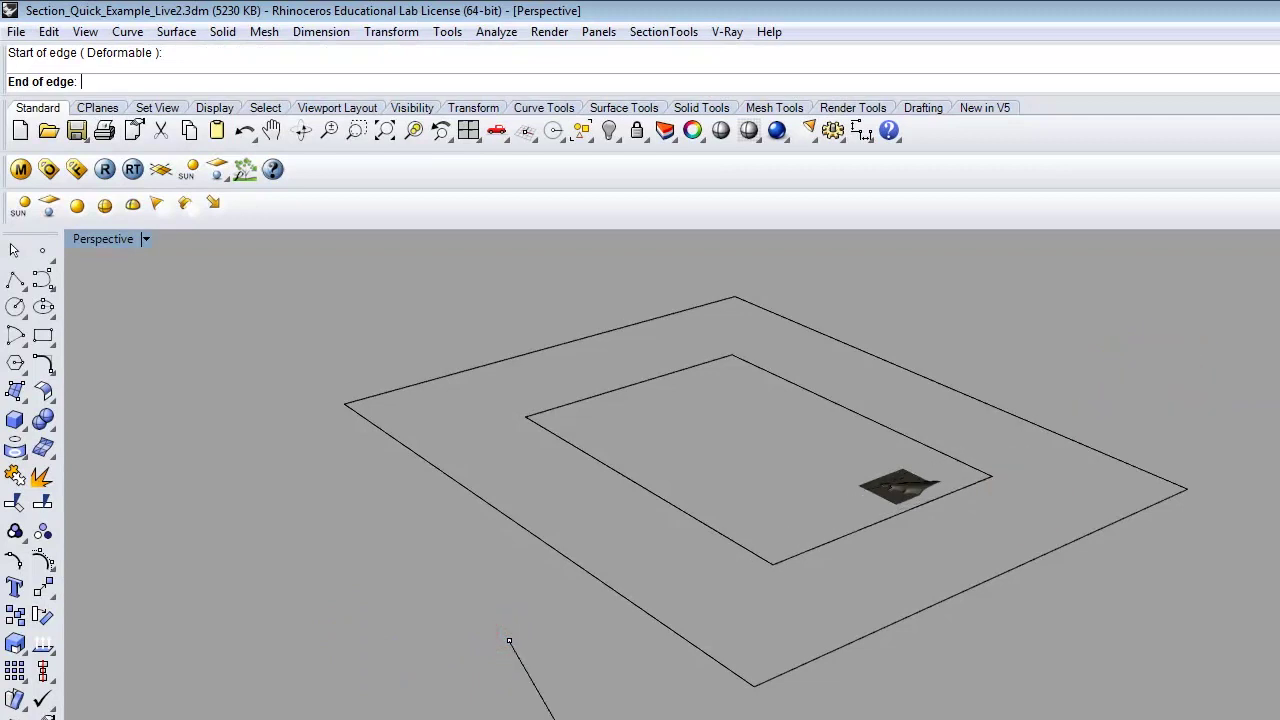
pyautogui.click(1095, 412)
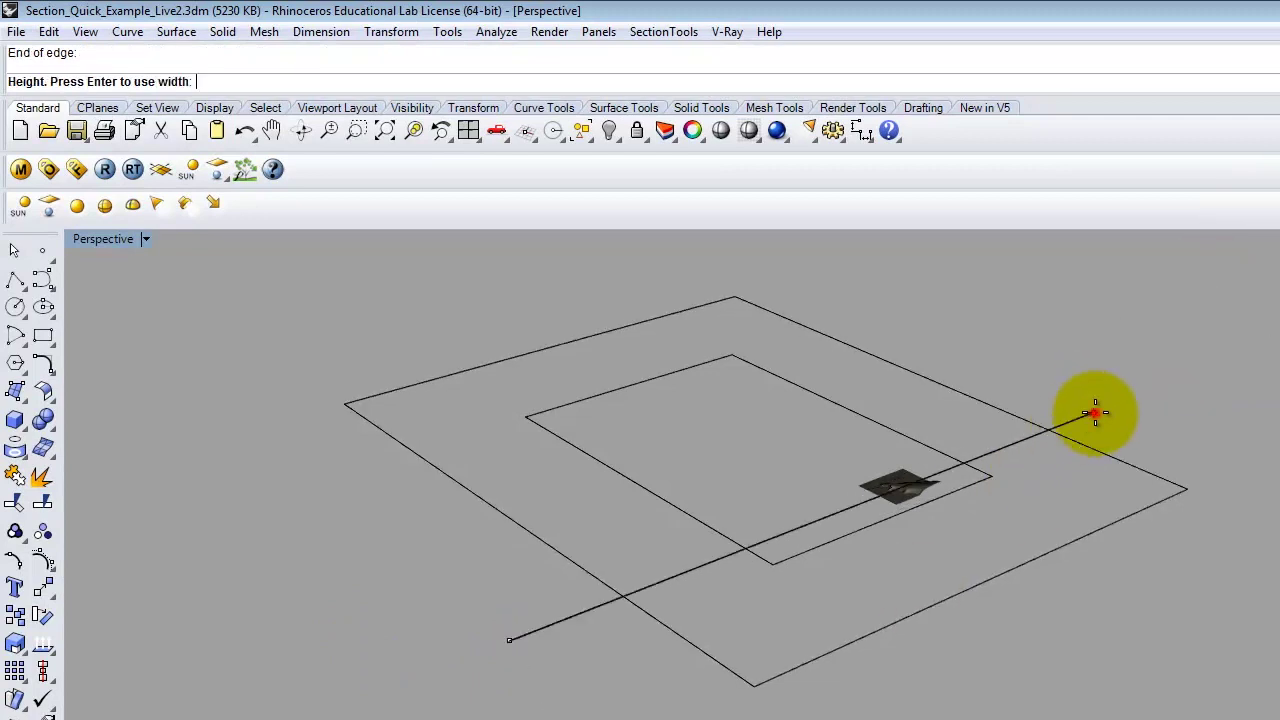
pyautogui.click(1090, 243)
# Assign the new vertical plane to the S01-Plane layer.
pyautogui.click(1033, 354)
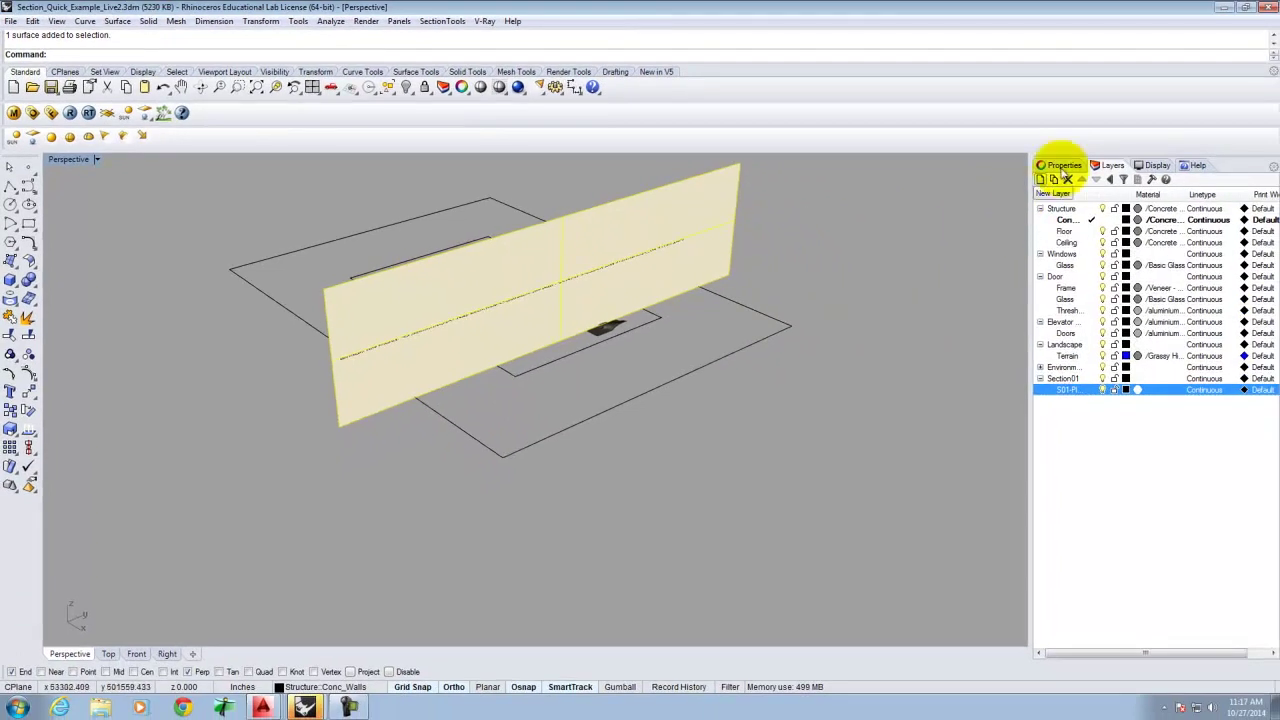
pyautogui.click(1064, 166)
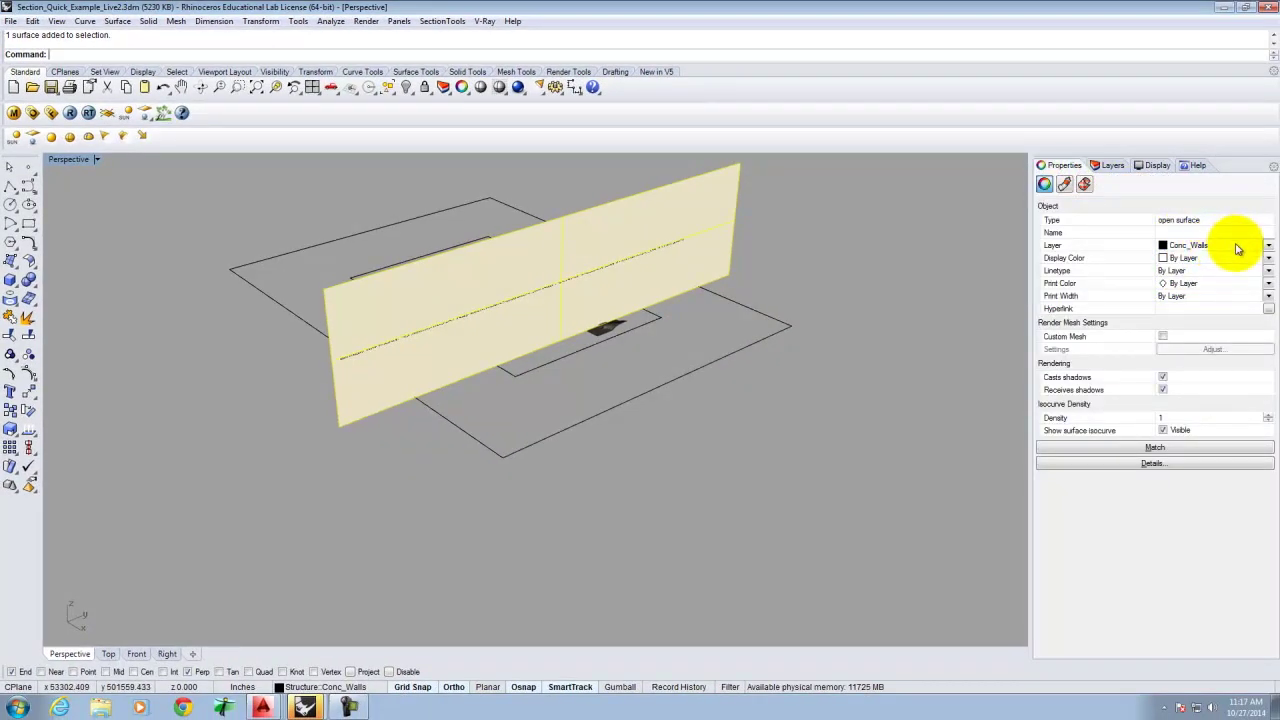
pyautogui.click(1268, 246)
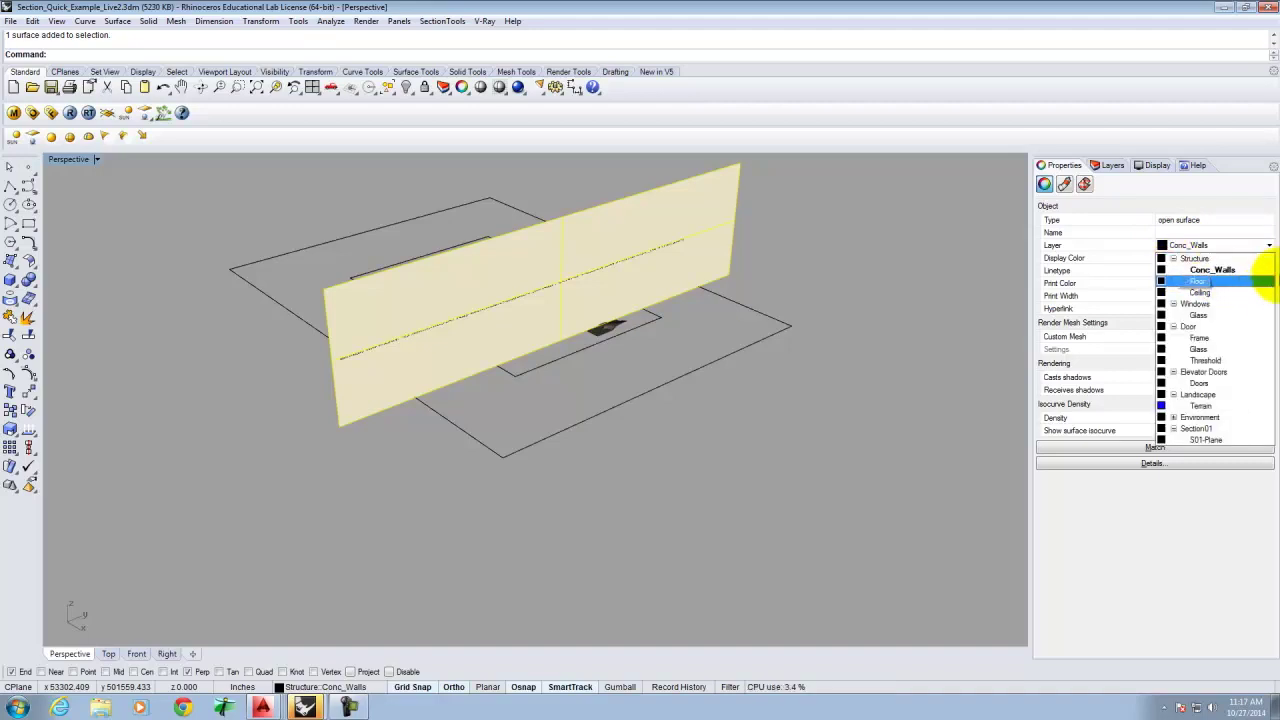
pyautogui.click(1210, 441)
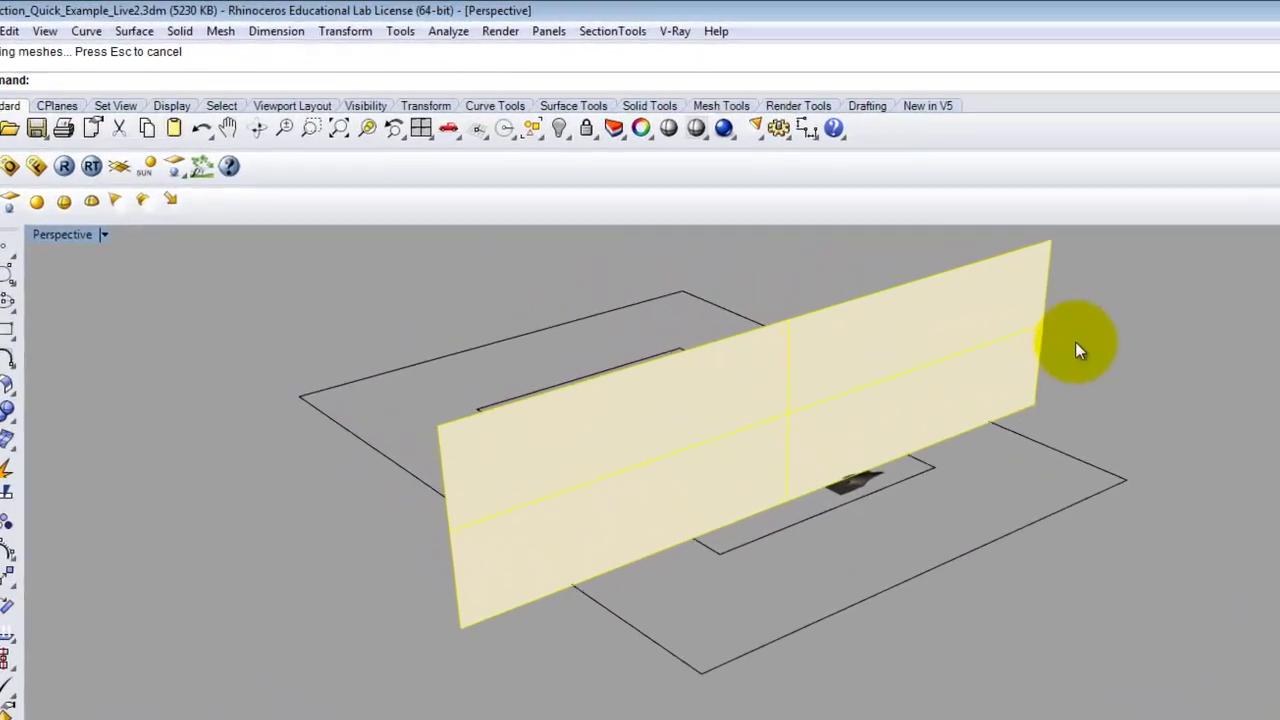
# Move the section plane down with the Vertical option so it extends below the terrain and the site outlines.
pyautogui.click(1076, 343)
pyautogui.click(972, 334)
pyautogui.moveTo(1013, 522); pyautogui.dragTo(871, 523, button='right')
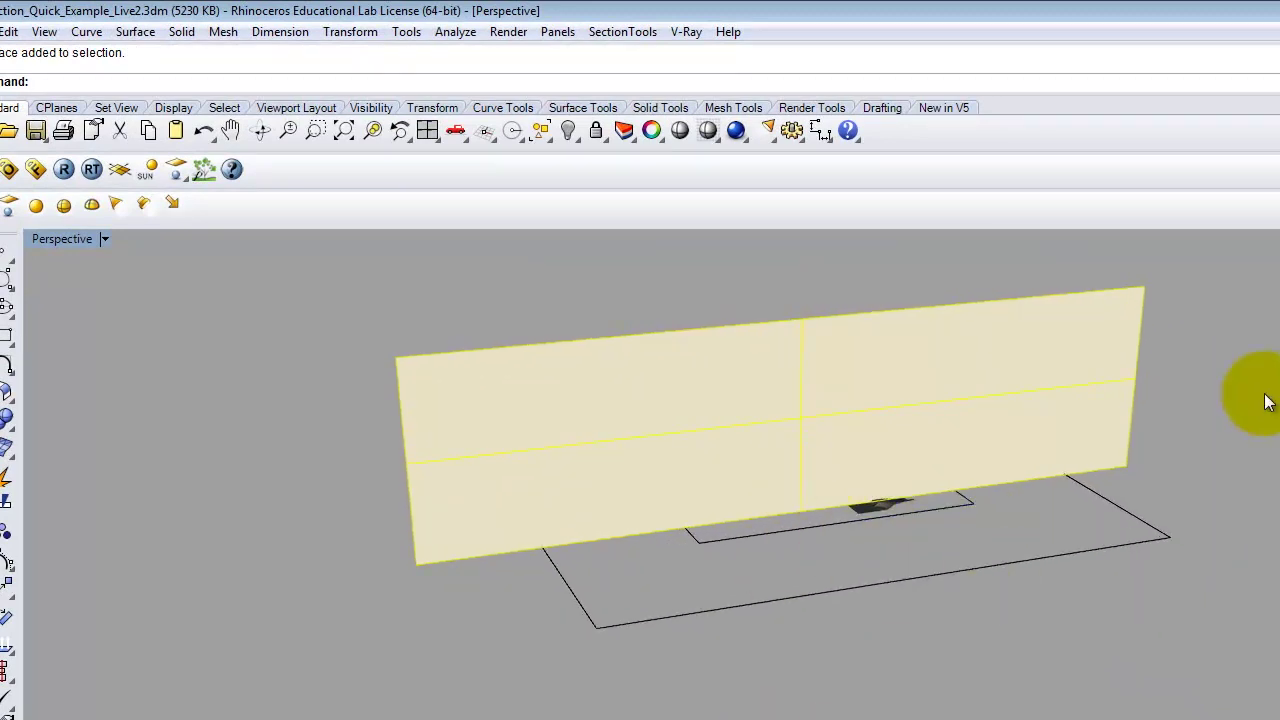
pyautogui.click(1114, 333)
pyautogui.press('Return')
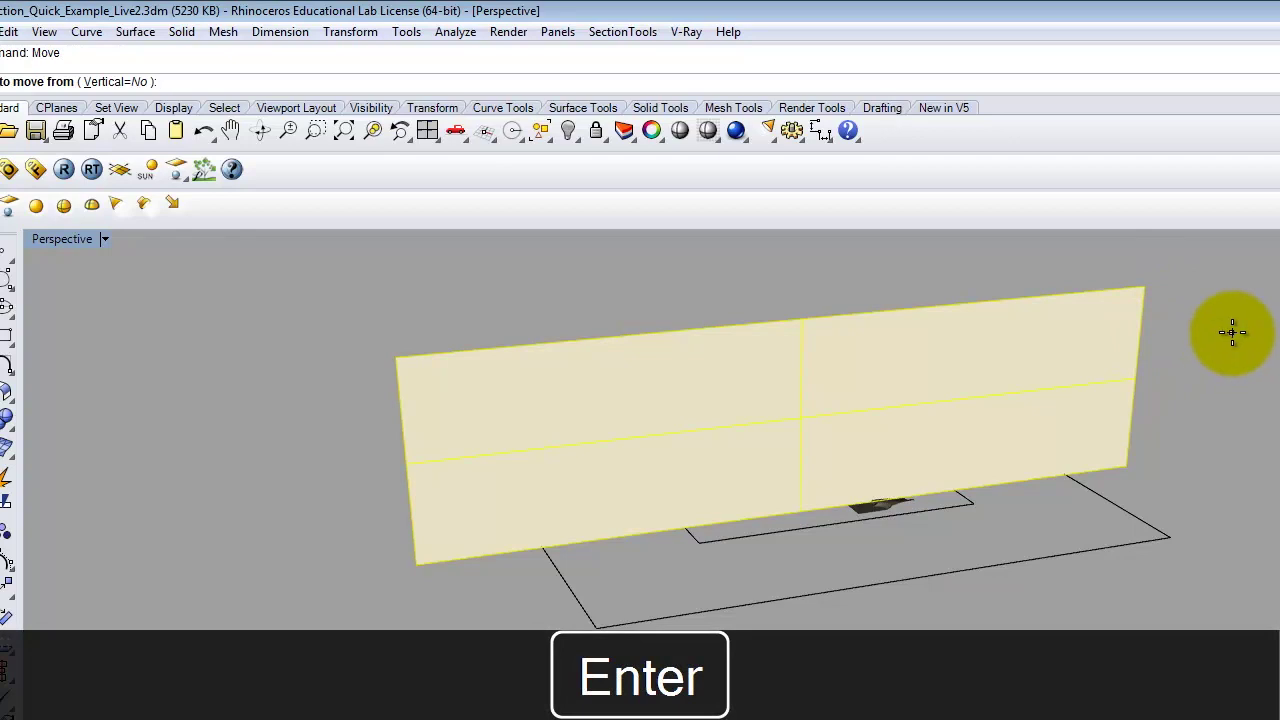
pyautogui.write('v')
pyautogui.press('Return')
pyautogui.moveTo(1186, 354); pyautogui.dragTo(868, 508, button='right')
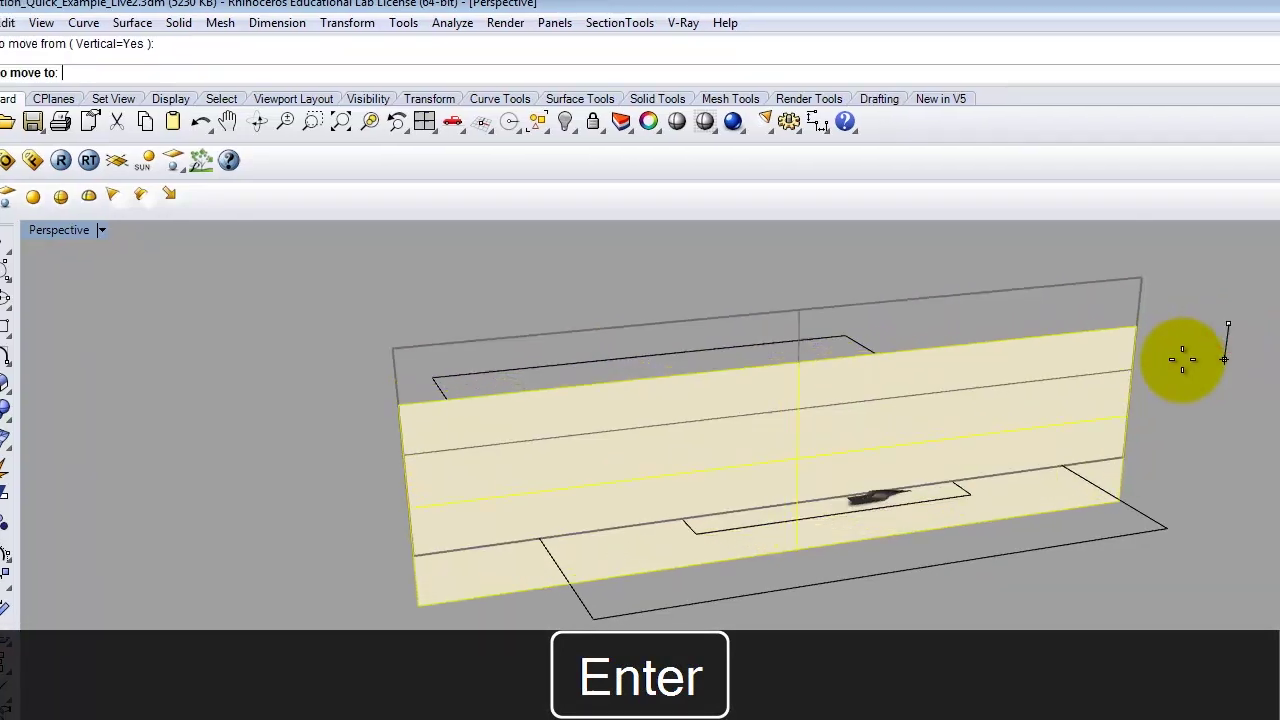
pyautogui.moveTo(838, 348); pyautogui.dragTo(85, 36, button='right')
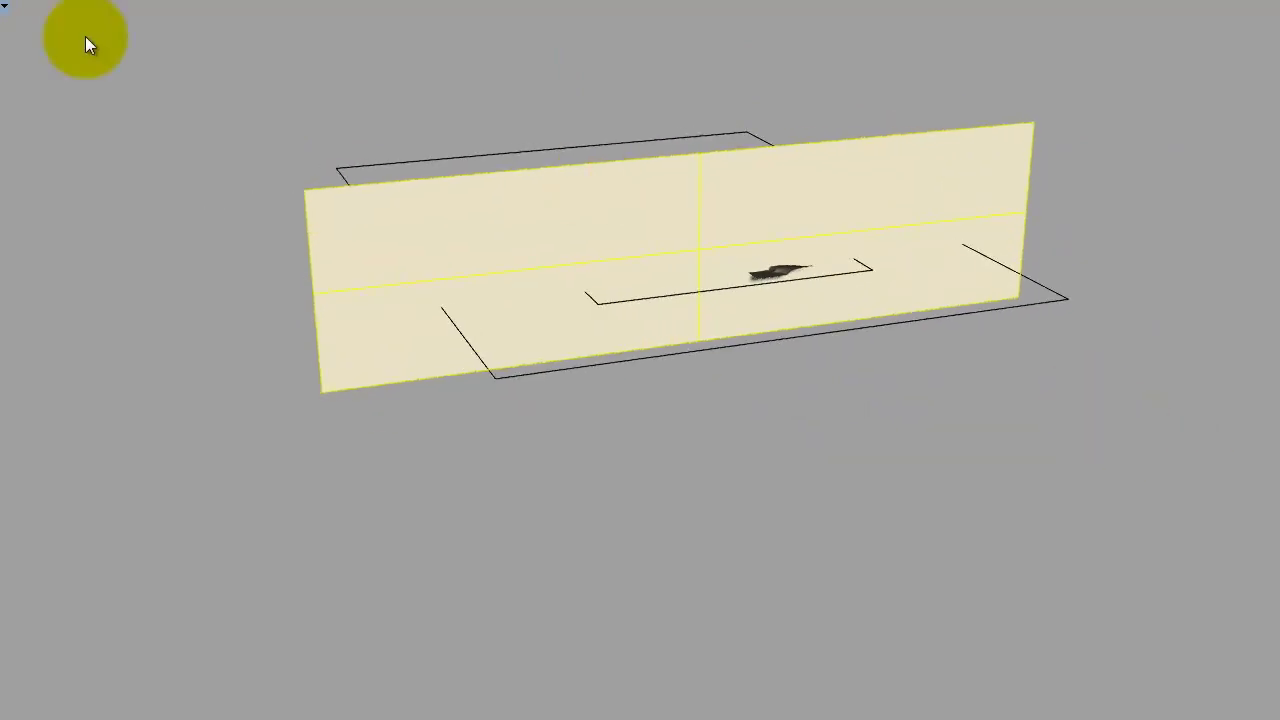
# Switch the Perspective viewport to the Shaded display mode.
pyautogui.click(4, 10)
pyautogui.click(4, 80)
pyautogui.moveTo(735, 412); pyautogui.dragTo(784, 440, button='right')
pyautogui.scroll(6, 753, 221)
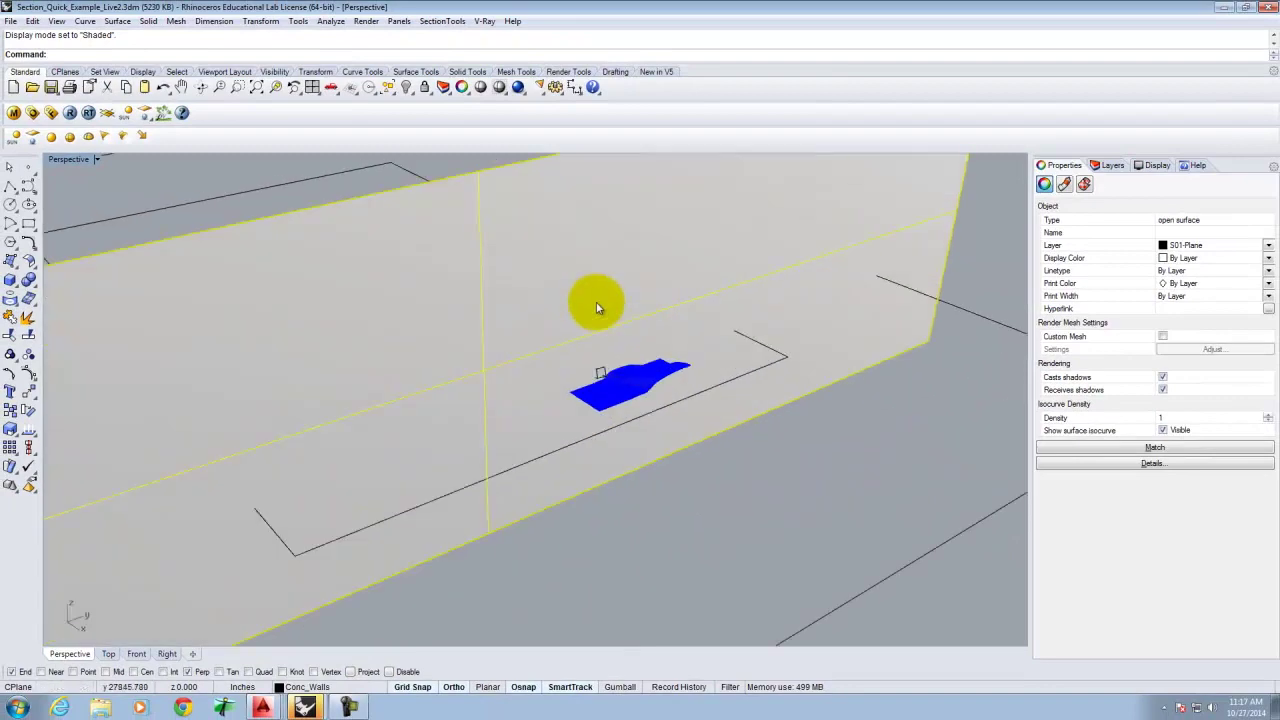
# Move the section plane horizontally, perpendicular to its face, further back across the blue terrain.
pyautogui.moveTo(596, 302); pyautogui.dragTo(580, 409, button='right')
pyautogui.press('Return')
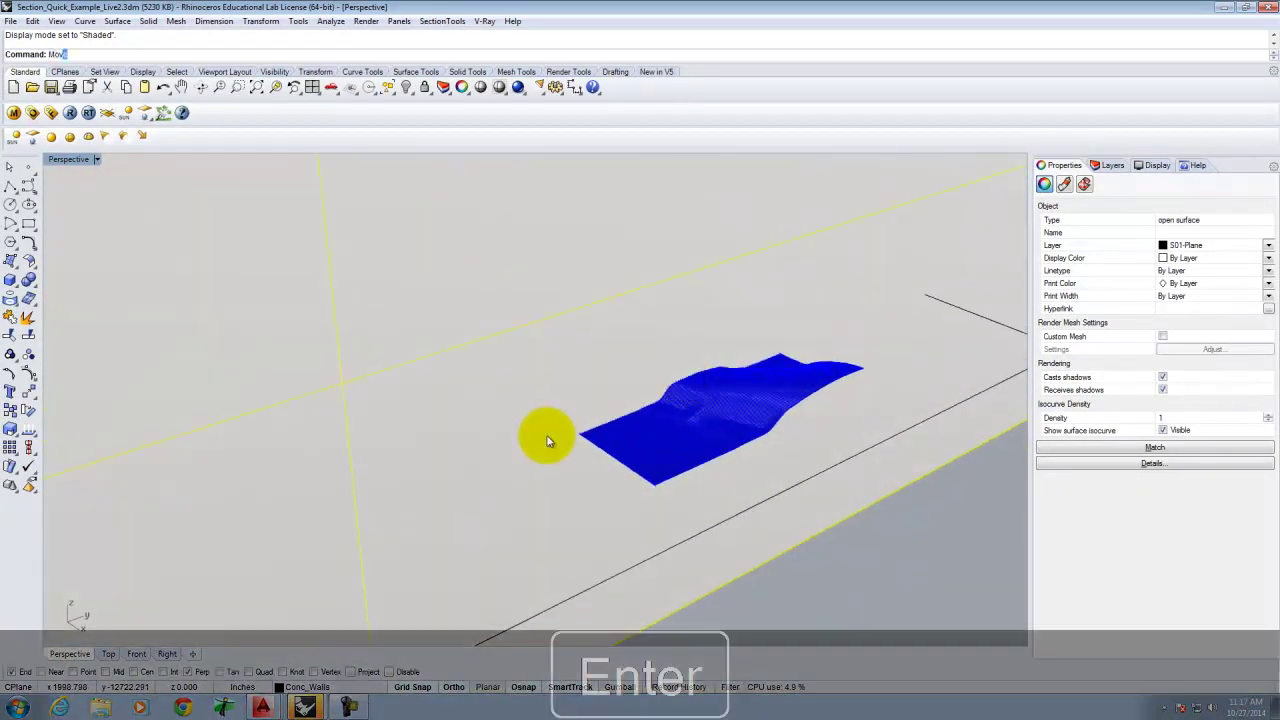
pyautogui.click(540, 499)
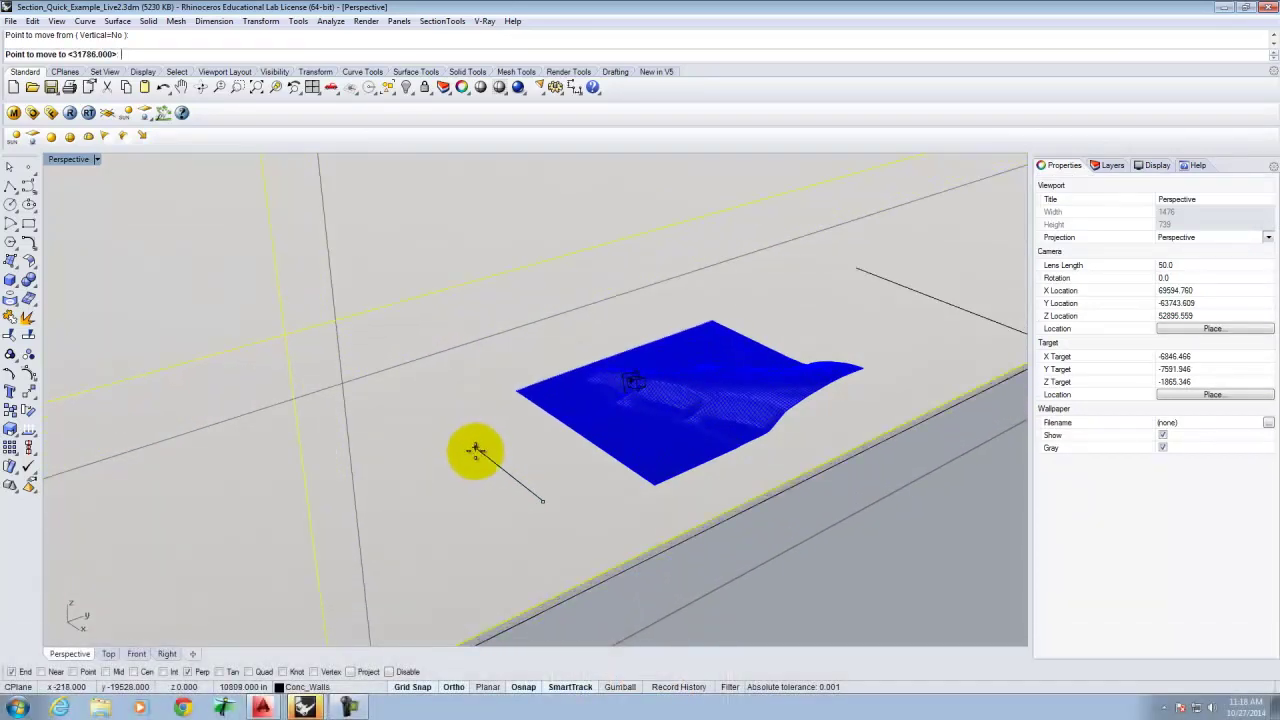
pyautogui.click(500, 472)
pyautogui.scroll(5, 634, 380)
pyautogui.moveTo(576, 390); pyautogui.dragTo(449, 343, button='right')
pyautogui.moveTo(749, 426); pyautogui.dragTo(720, 431, button='right')
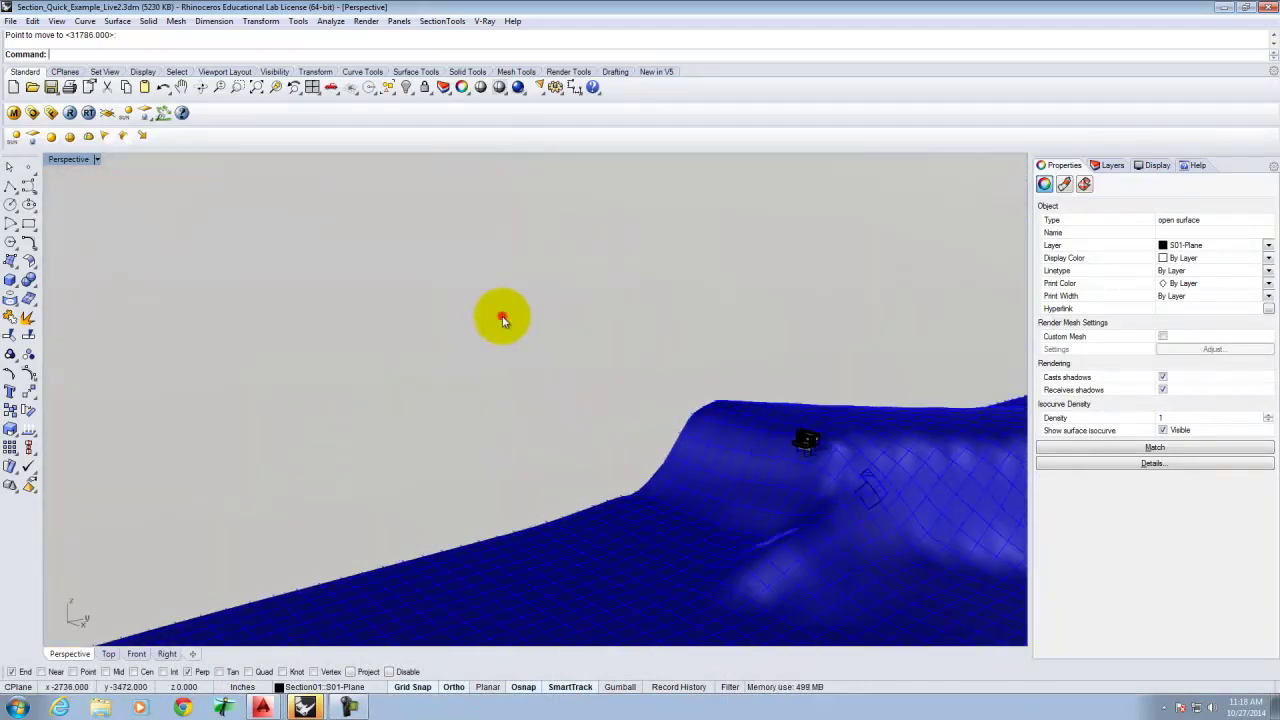
# Move the section plane about 2299 inches further back, perpendicular to its face, until it reaches the building.
pyautogui.press('Return')
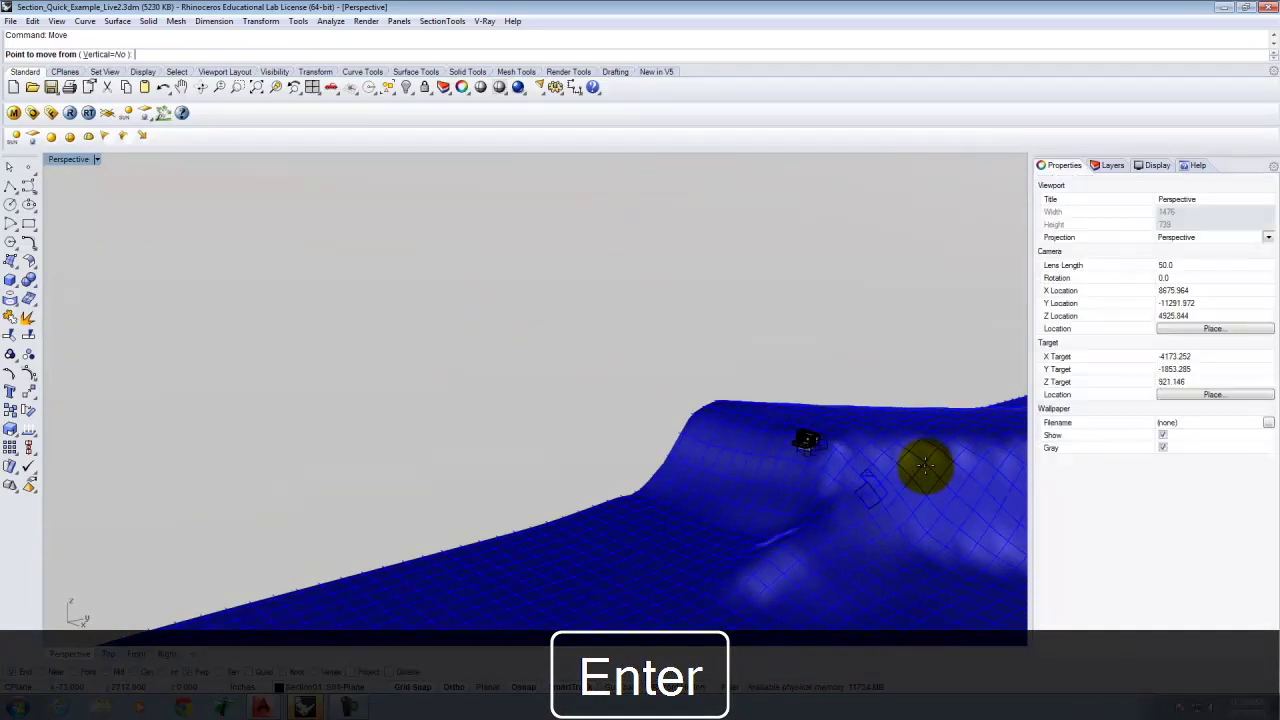
pyautogui.click(622, 328)
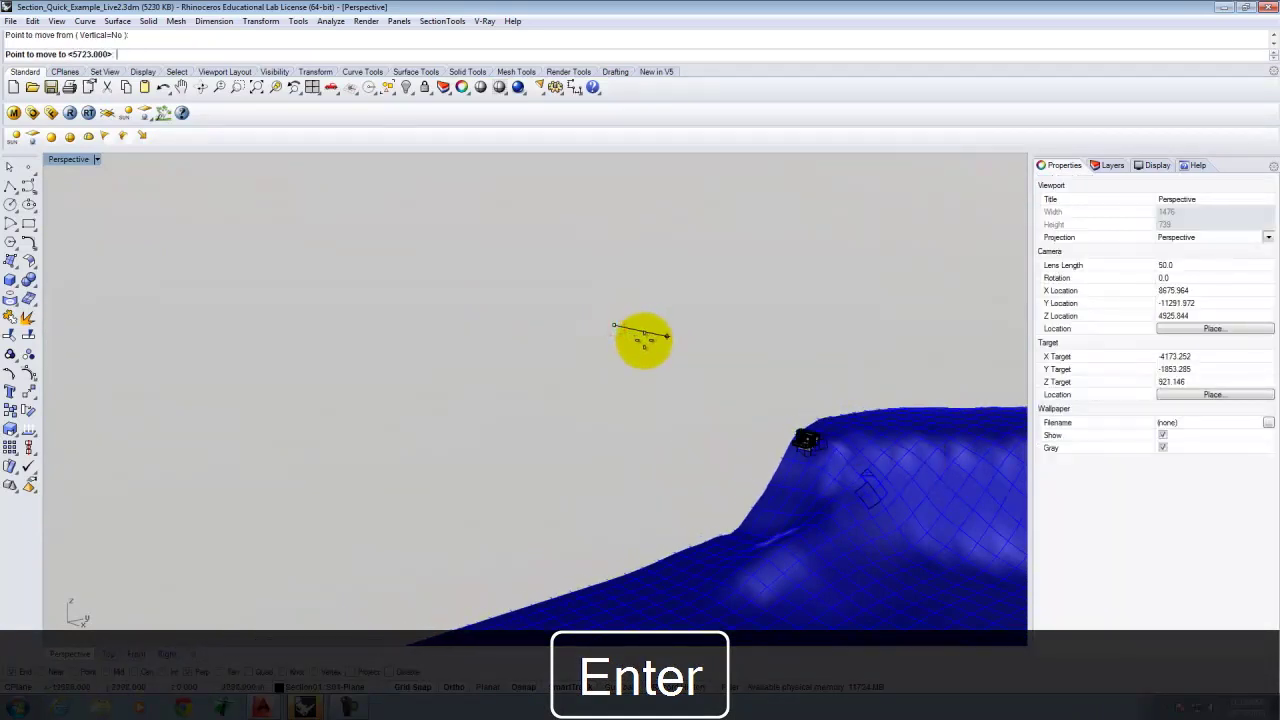
pyautogui.click(644, 342)
pyautogui.scroll(6, 800, 420)
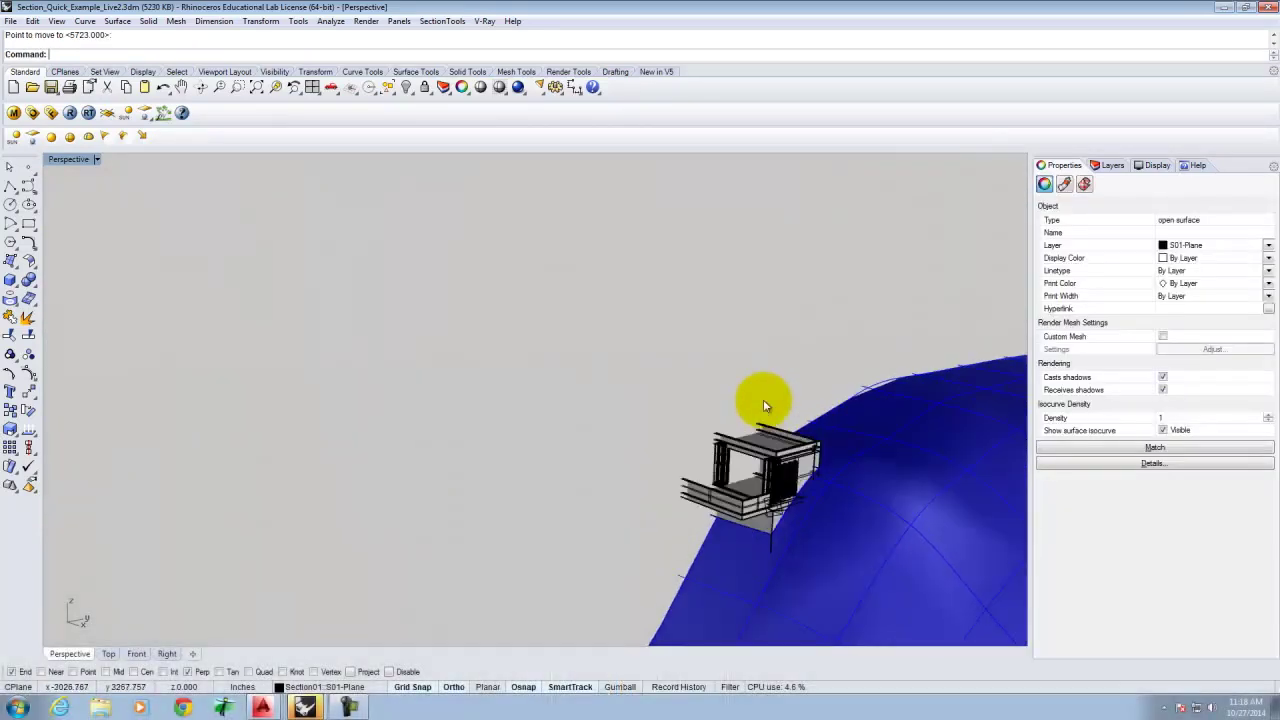
pyautogui.scroll(-4, 609, 343)
pyautogui.moveTo(609, 343); pyautogui.dragTo(677, 360, button='right')
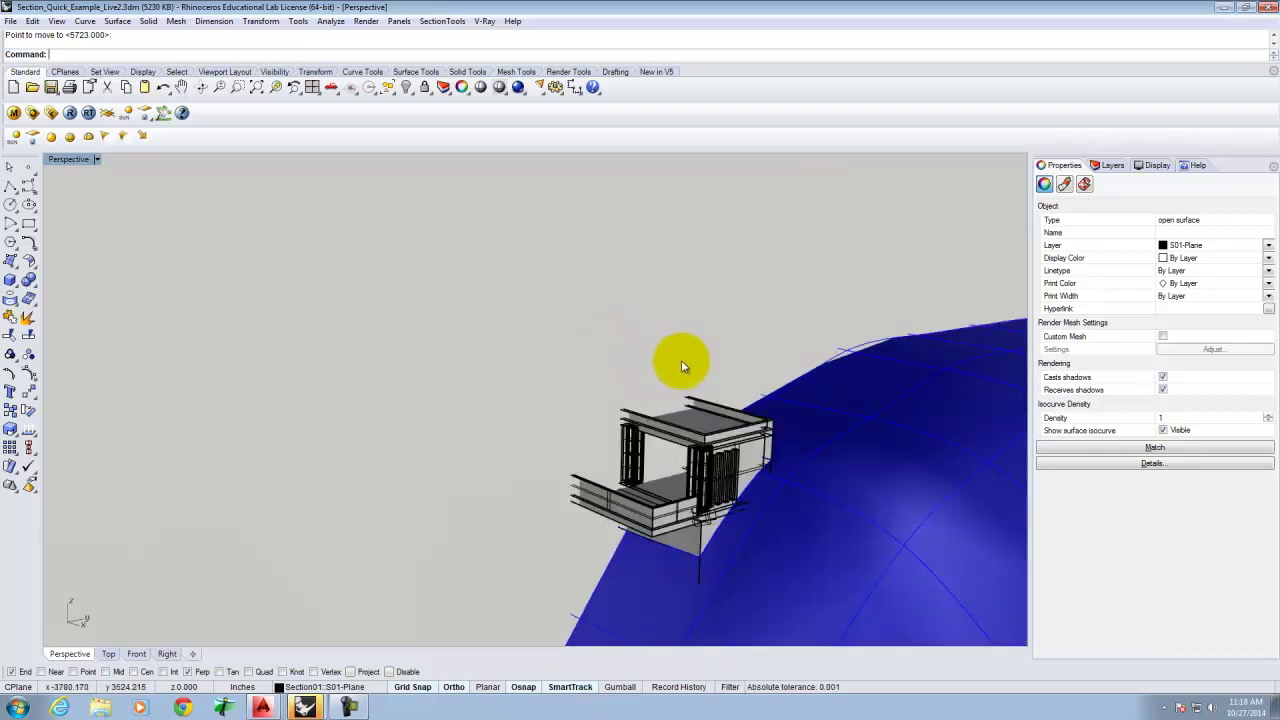
# Move the section plane about 113 inches deeper into the model so it cuts through the interior of the building.
pyautogui.press('Return')
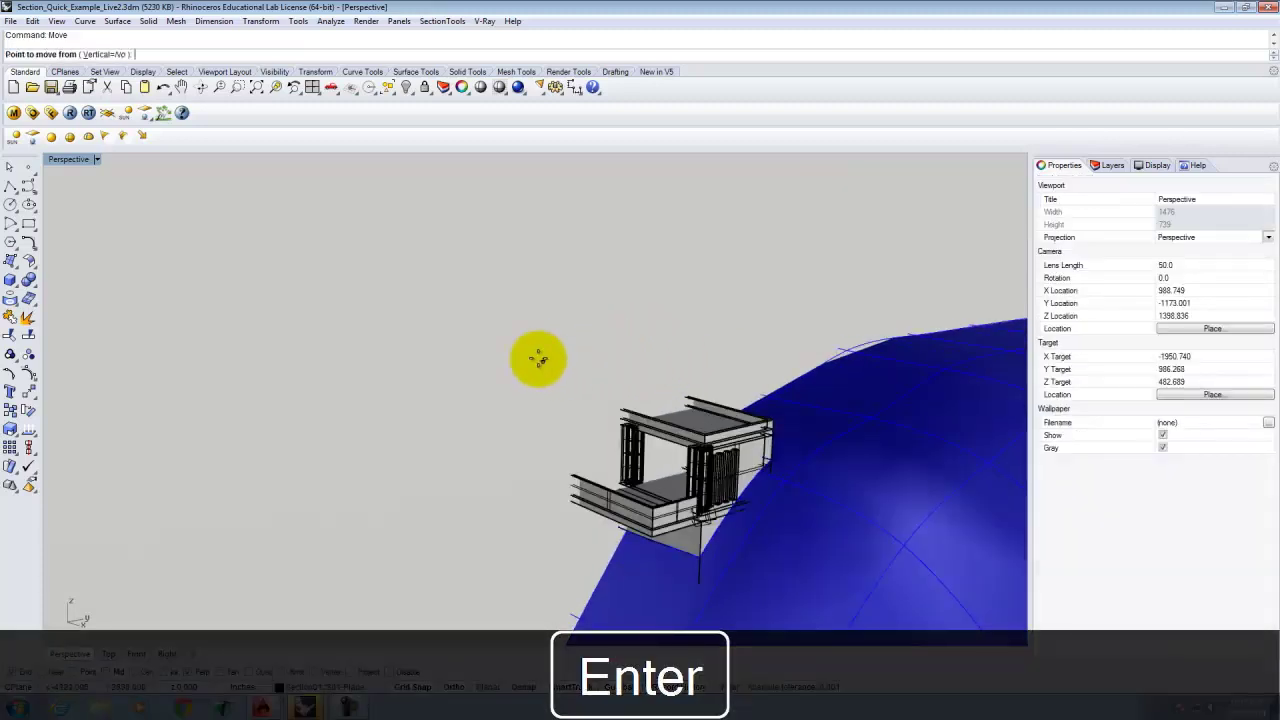
pyautogui.click(509, 346)
pyautogui.moveTo(512, 347); pyautogui.dragTo(506, 350, button='right')
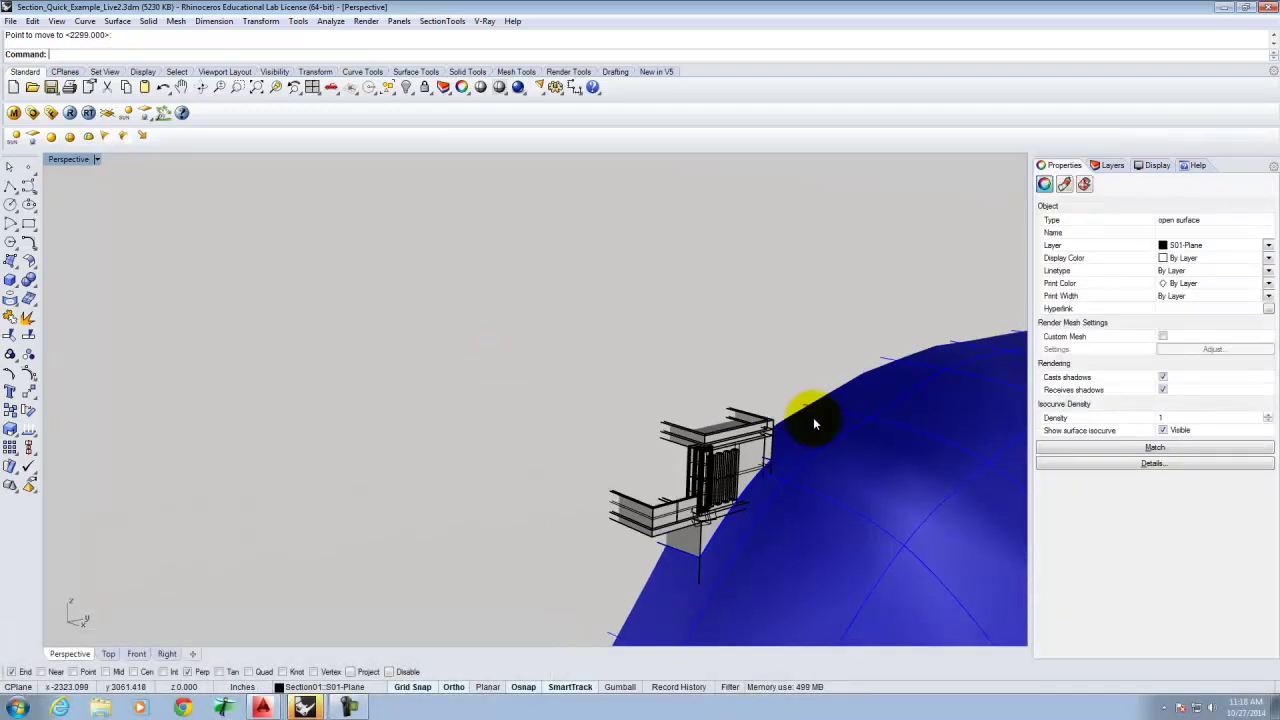
pyautogui.moveTo(665, 398); pyautogui.dragTo(714, 443, button='right')
pyautogui.scroll(-5, 597, 446)
pyautogui.click(877, 369)
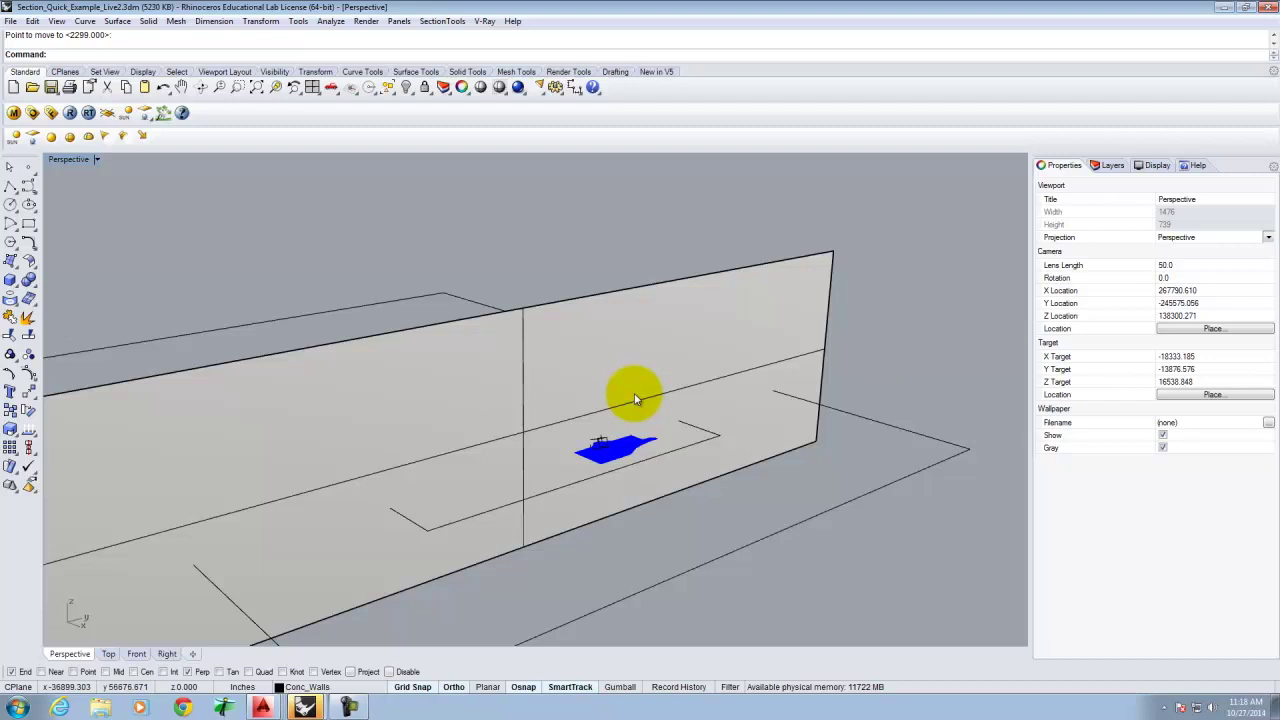
pyautogui.moveTo(631, 399); pyautogui.dragTo(506, 417, button='right')
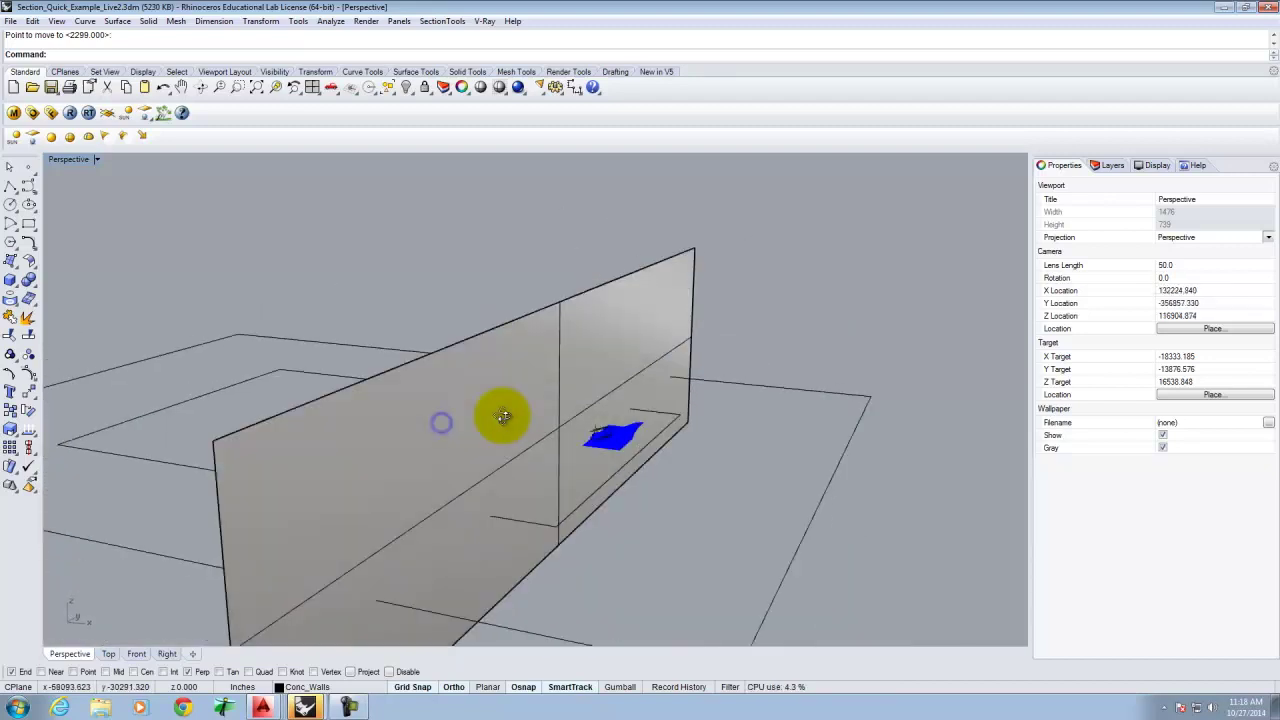
# Turn the section plane's layer off to view the model without the plane, and turn it back on.
pyautogui.click(1110, 166)
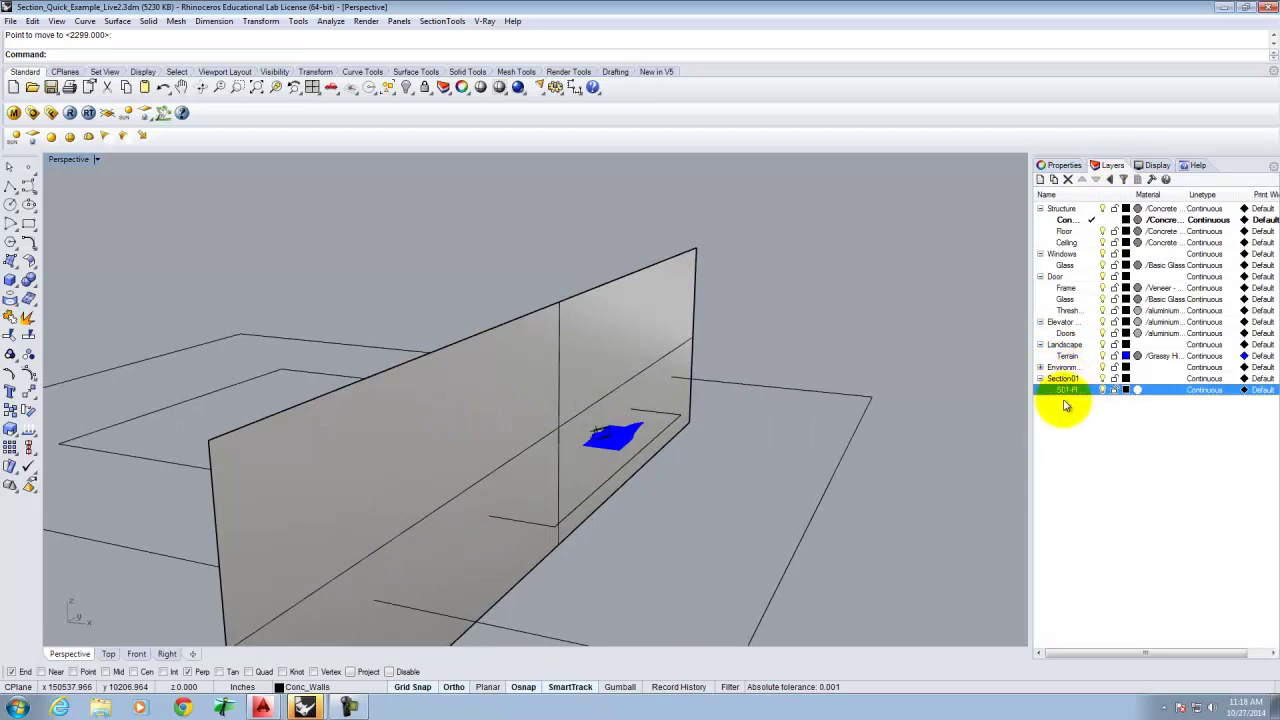
pyautogui.click(1103, 390)
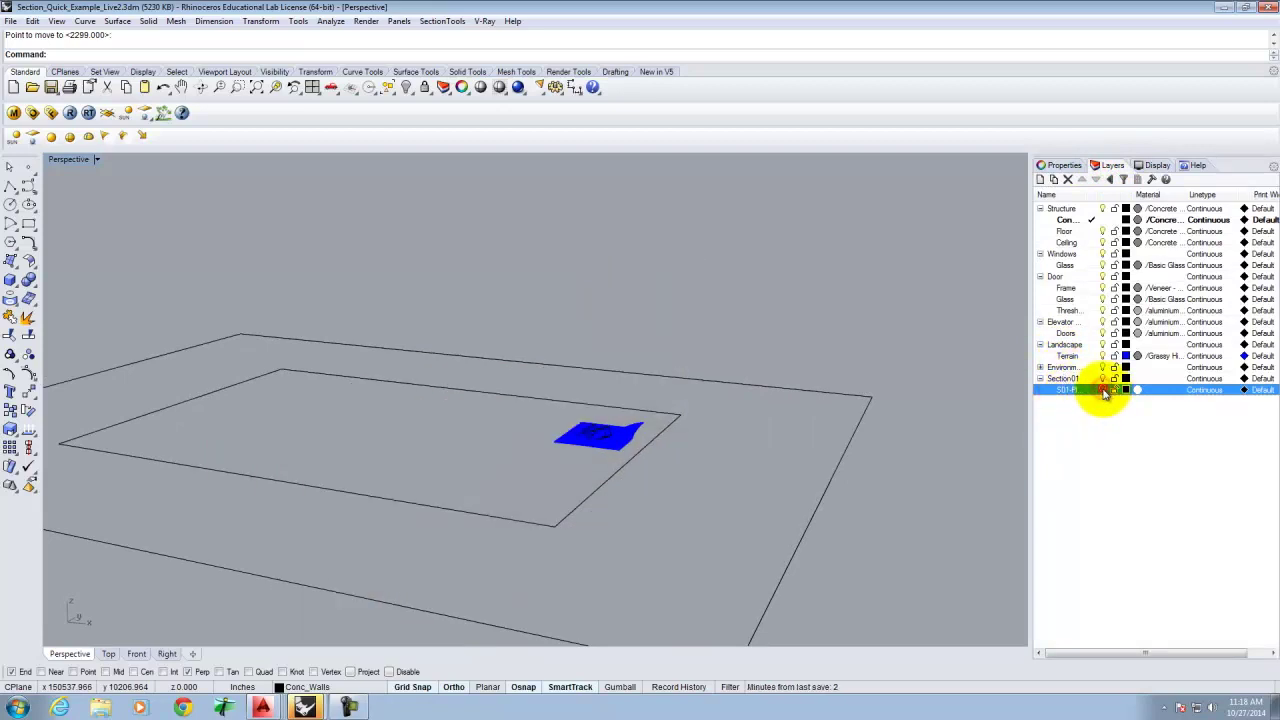
pyautogui.click(1103, 390)
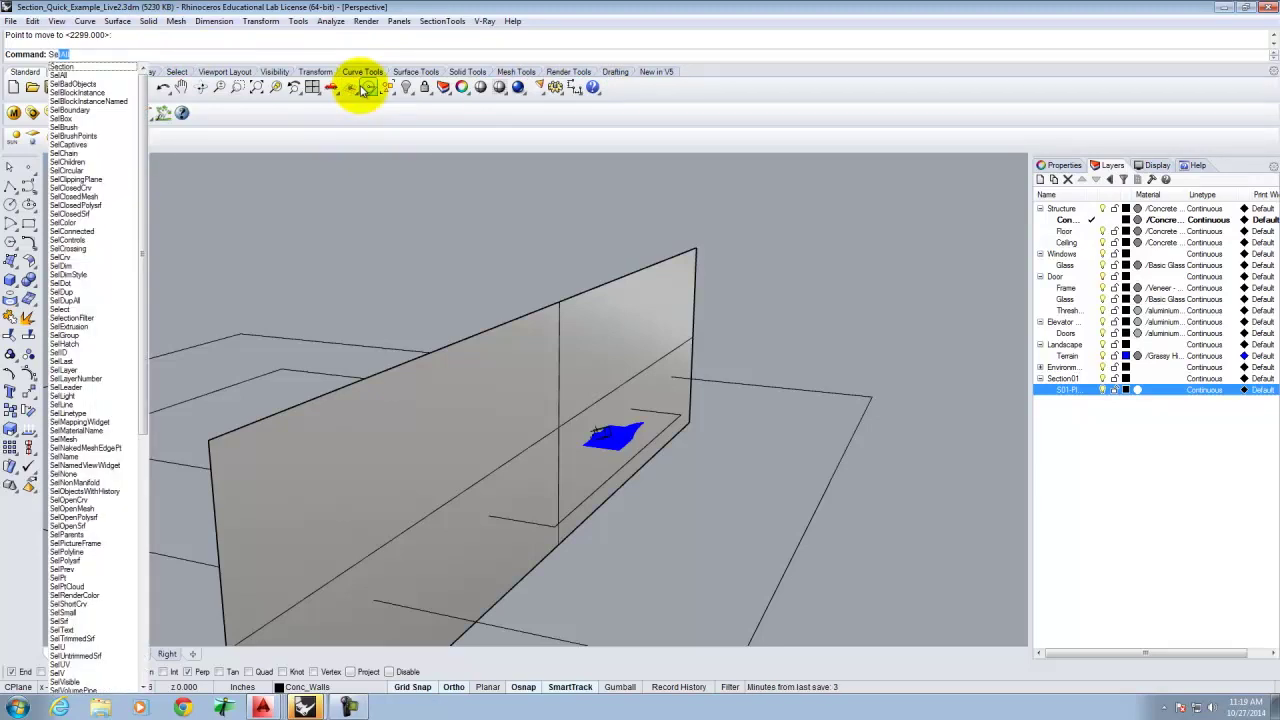
# Start the Section command with the building, terrain and site outlines selected, excluding the section plane.
pyautogui.write('c')
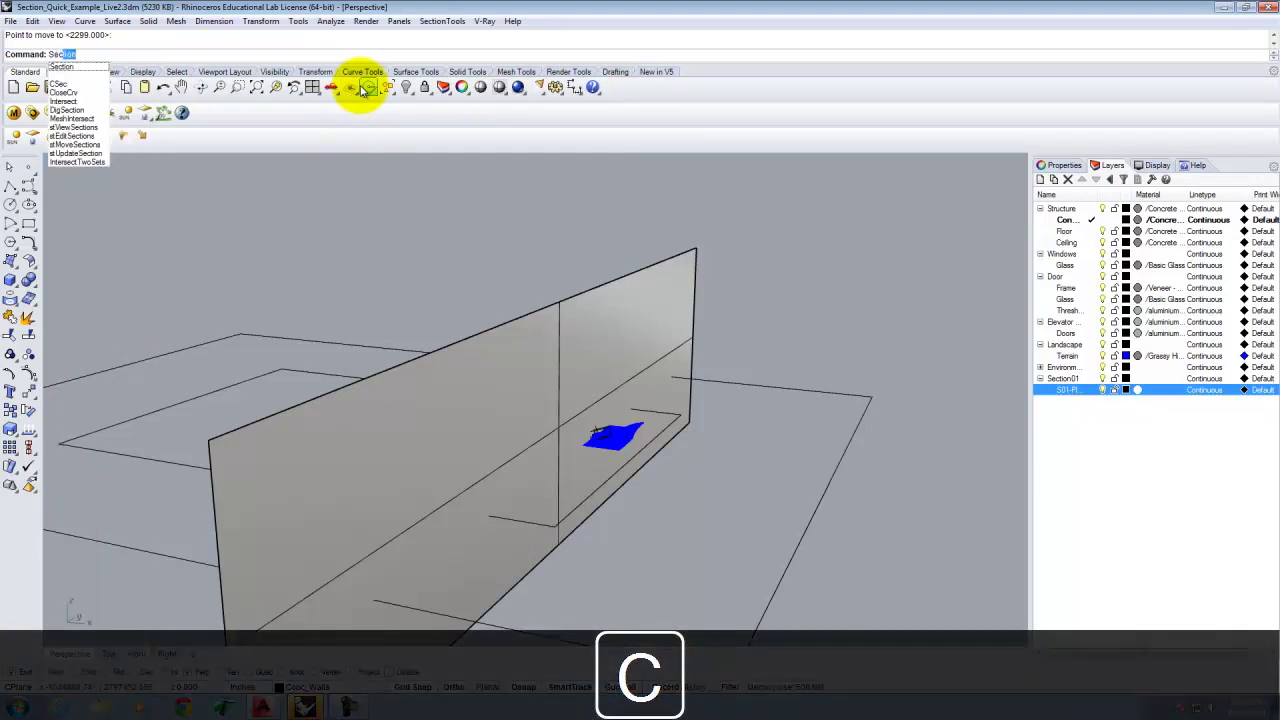
pyautogui.press('Return')
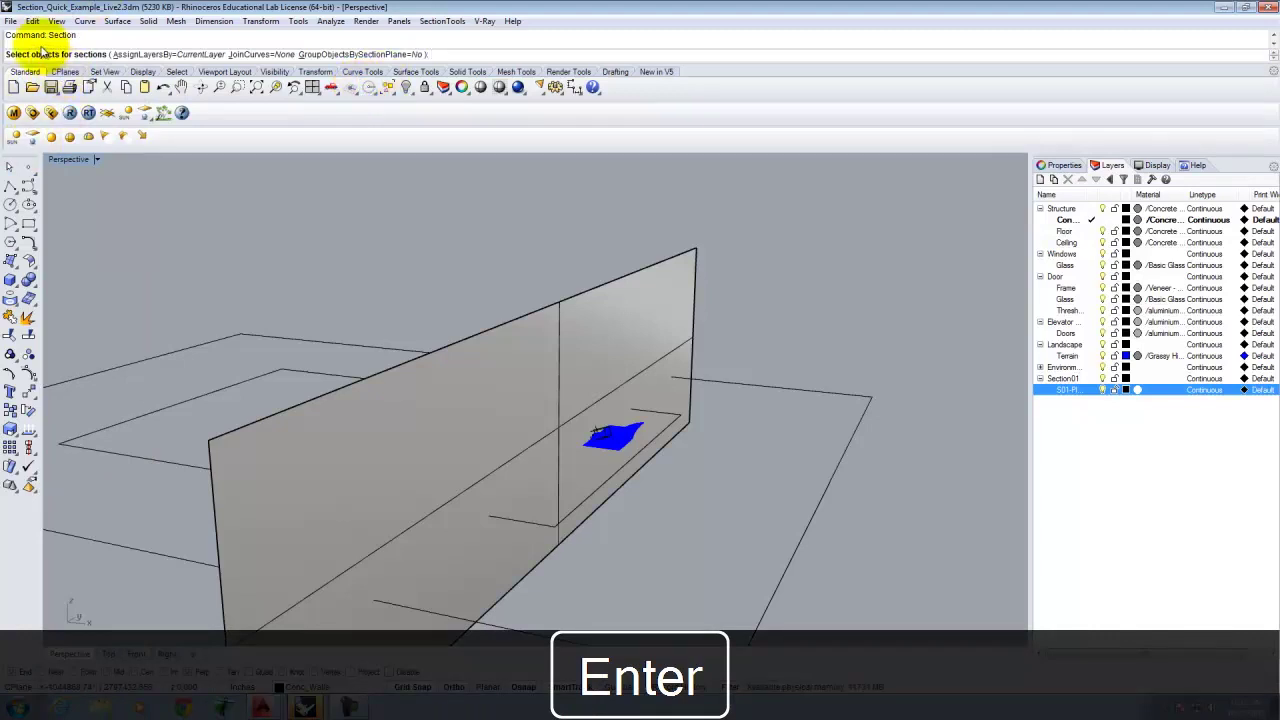
pyautogui.scroll(-5, 849, 271)
pyautogui.moveTo(866, 266); pyautogui.dragTo(349, 443)
pyautogui.keyDown('ctrl'); pyautogui.click(642, 250); pyautogui.keyUp('ctrl')
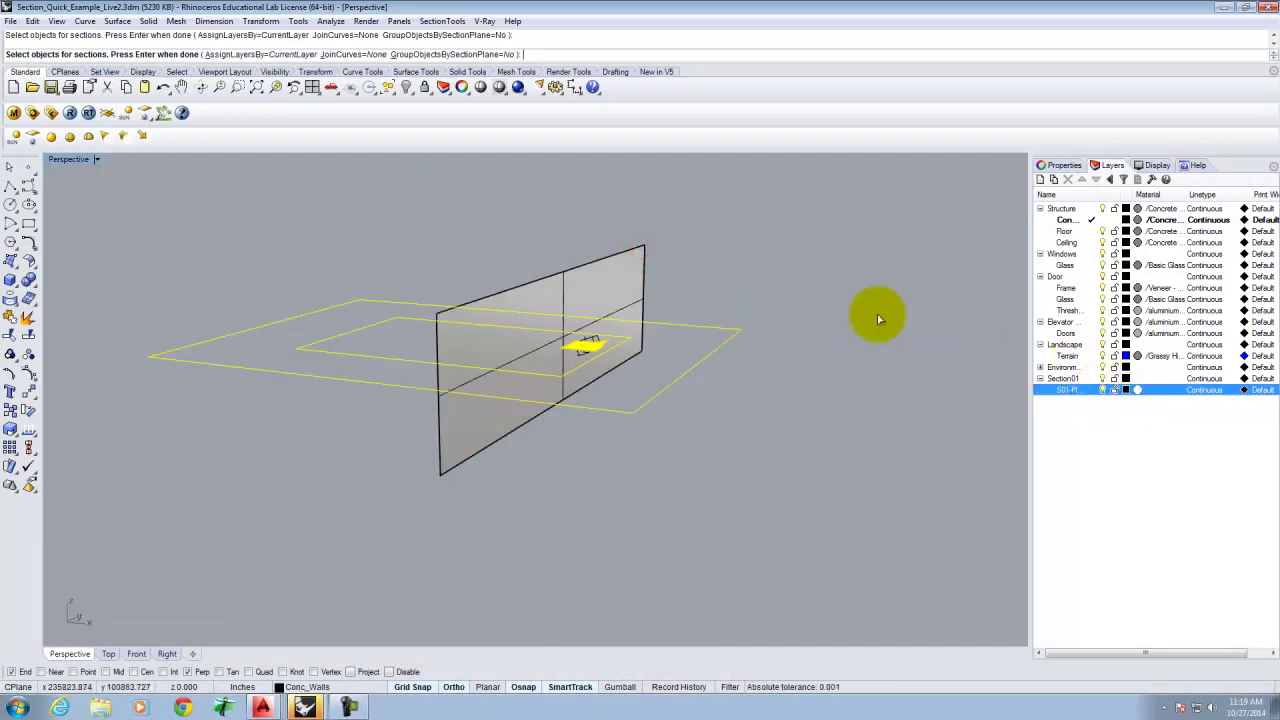
pyautogui.moveTo(713, 248); pyautogui.dragTo(790, 300, button='right')
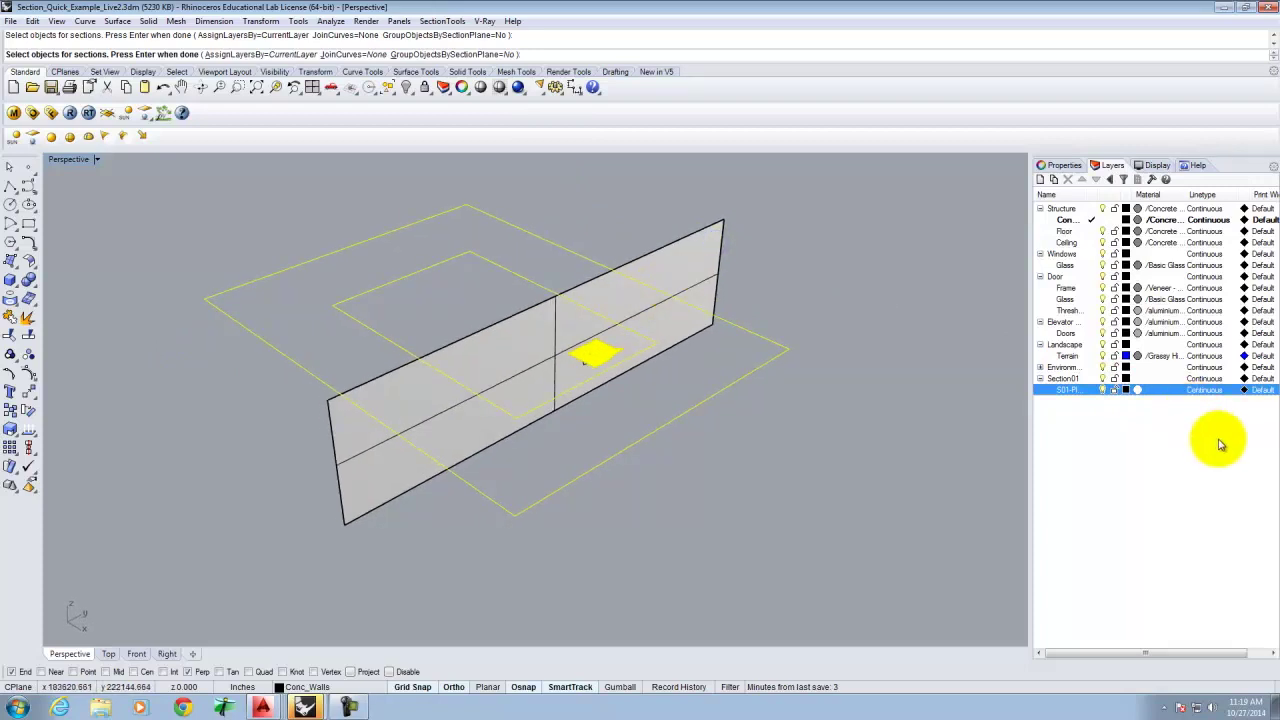
# Add a new sublayer under Section01 and make it the current layer for the section curves.
pyautogui.click(1063, 378)
pyautogui.click(1053, 179)
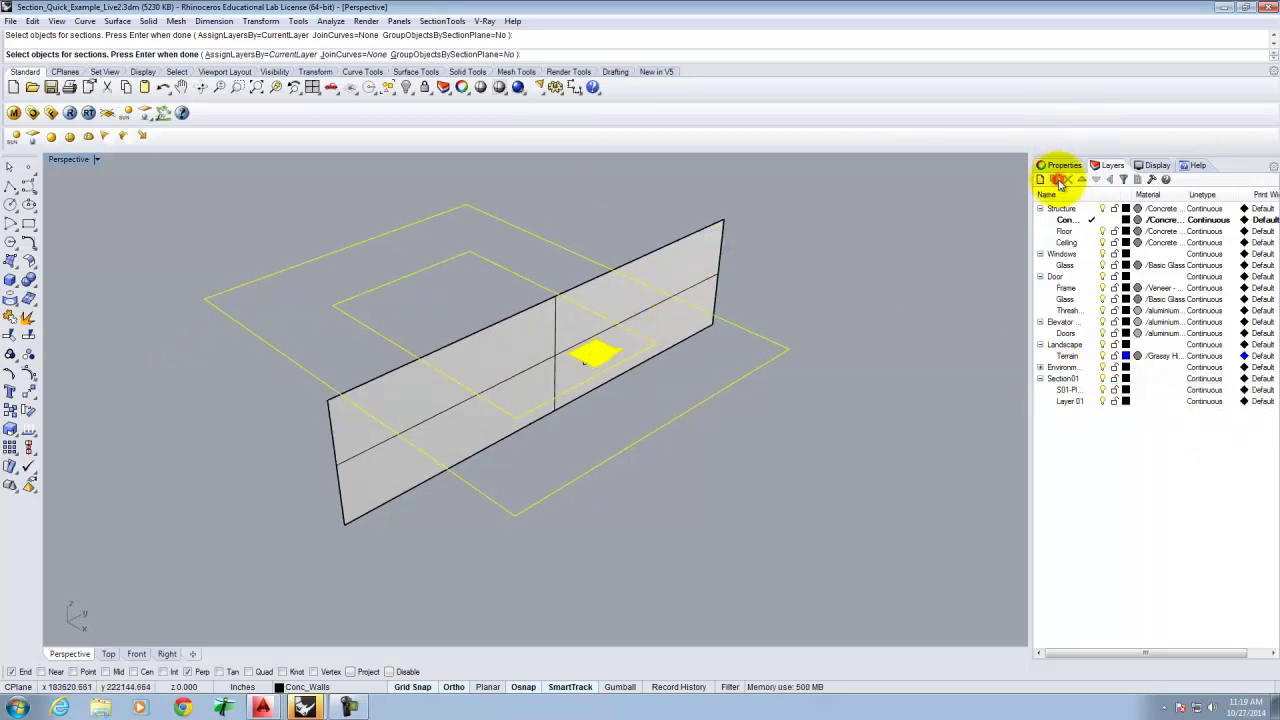
pyautogui.doubleClick(1068, 401)
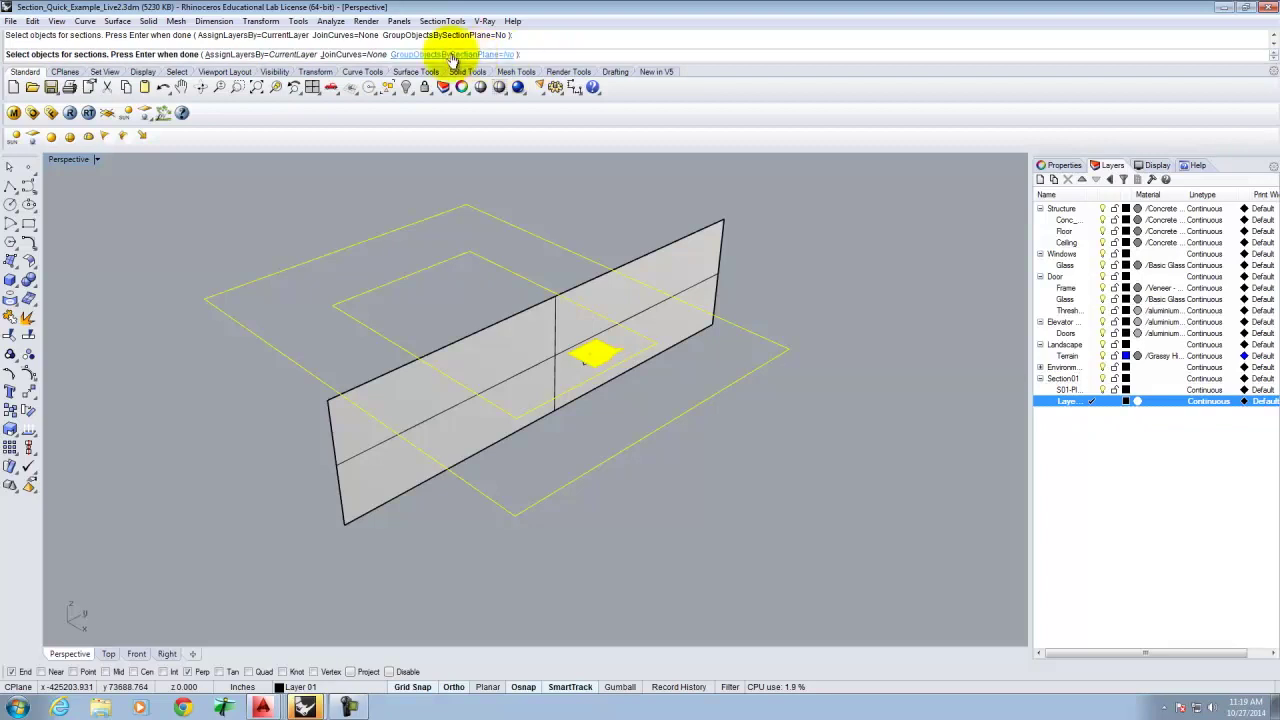
# Confirm the selected objects and cut the section between the two end points of the plane's bottom edge.
pyautogui.press('Return')
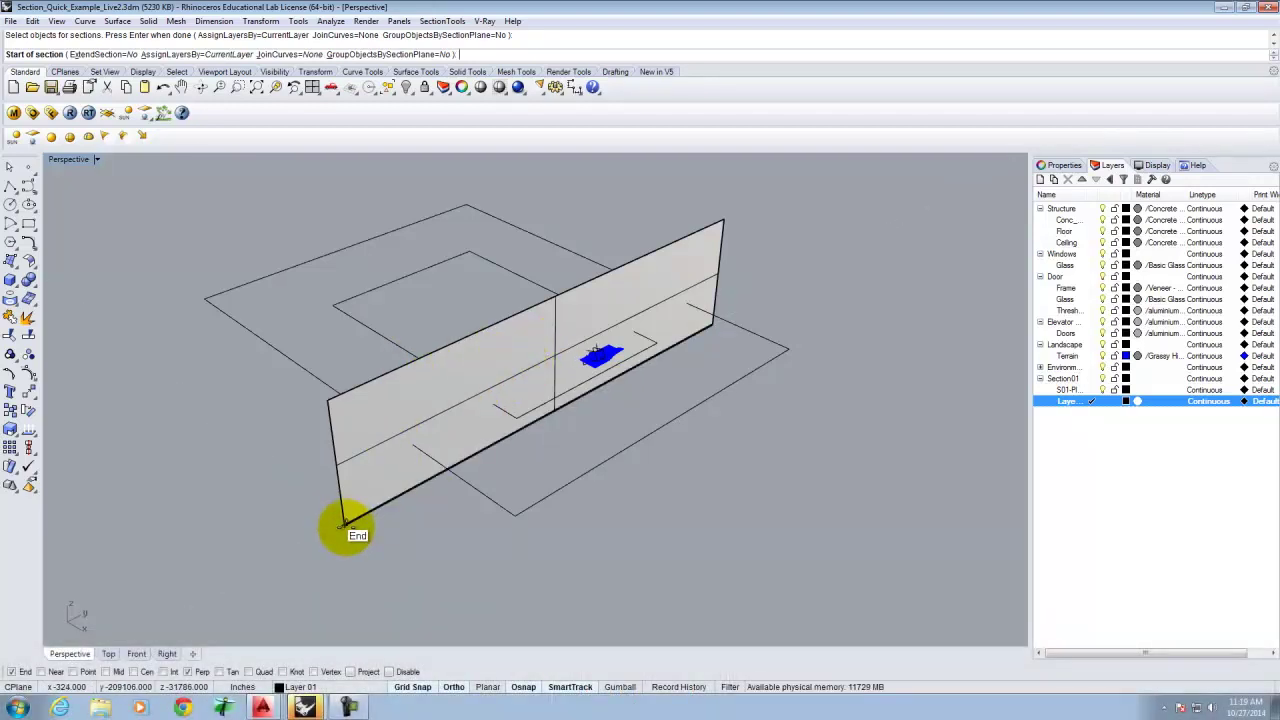
pyautogui.click(344, 524)
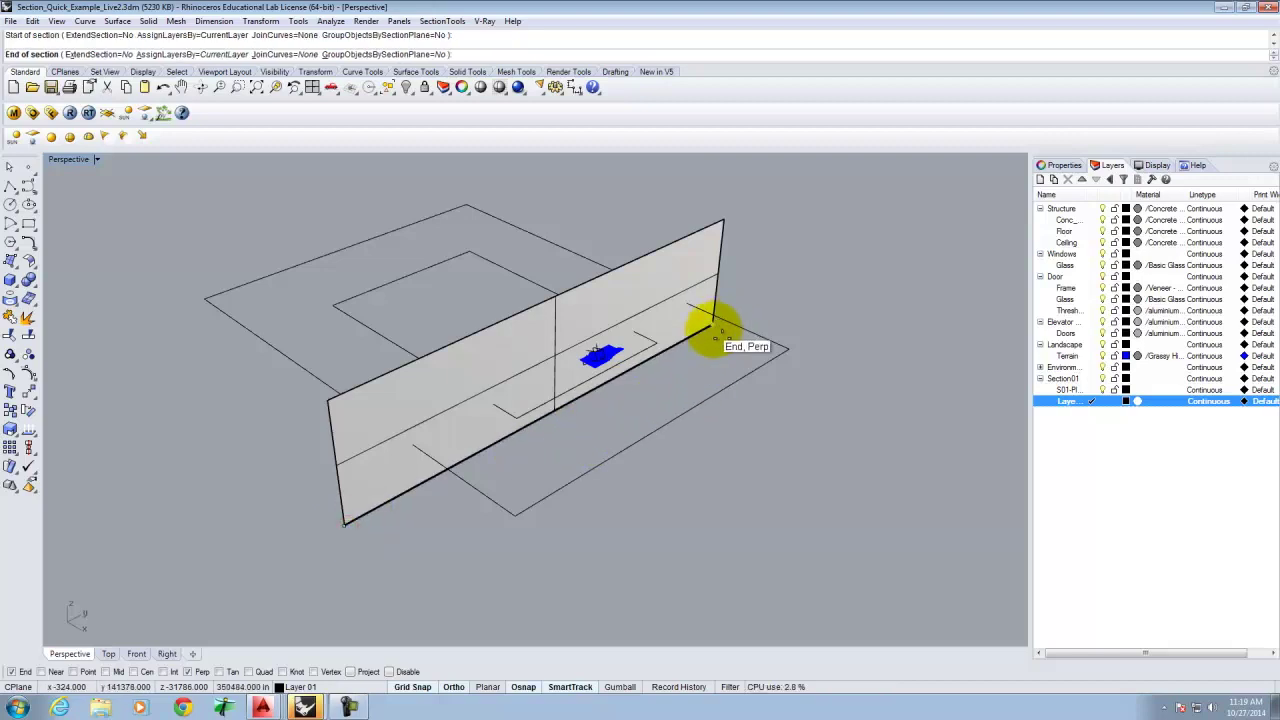
pyautogui.click(713, 327)
# Examine the generated section curves up close along the terrain and through the building's floors, walls and roof.
pyautogui.moveTo(667, 360); pyautogui.dragTo(600, 363, button='right')
pyautogui.scroll(6, 571, 337)
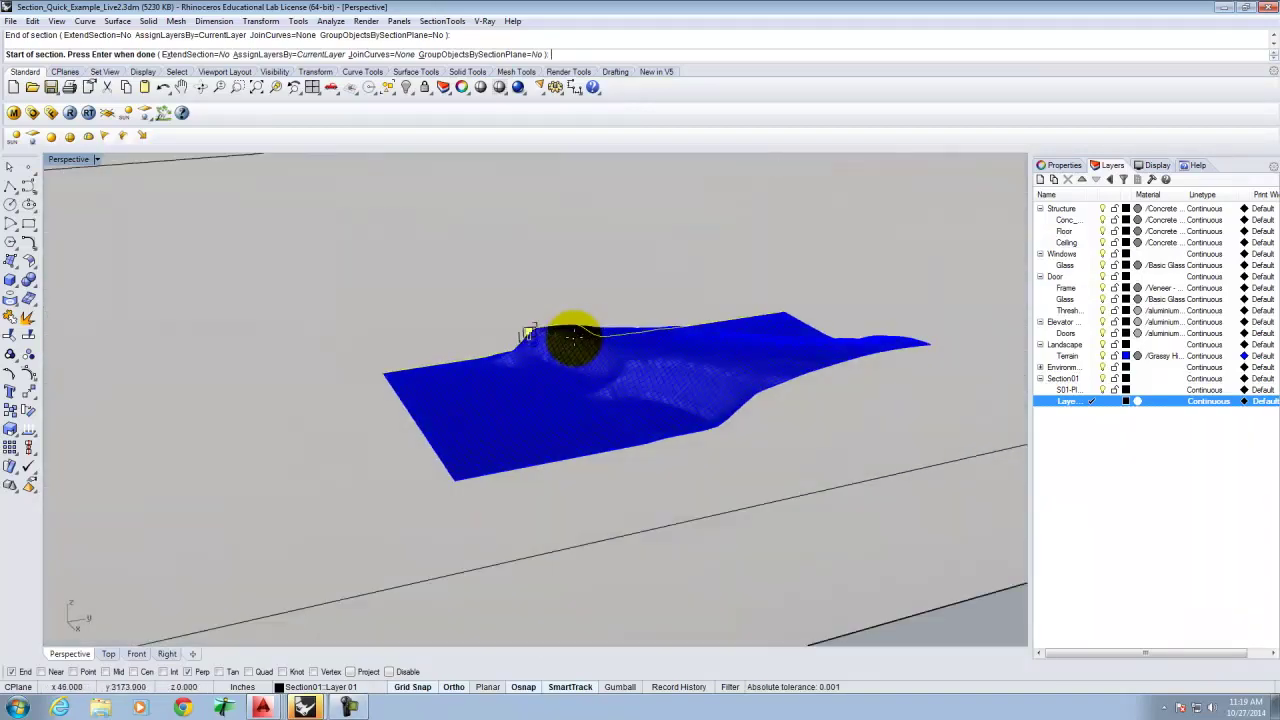
pyautogui.scroll(10, 572, 337)
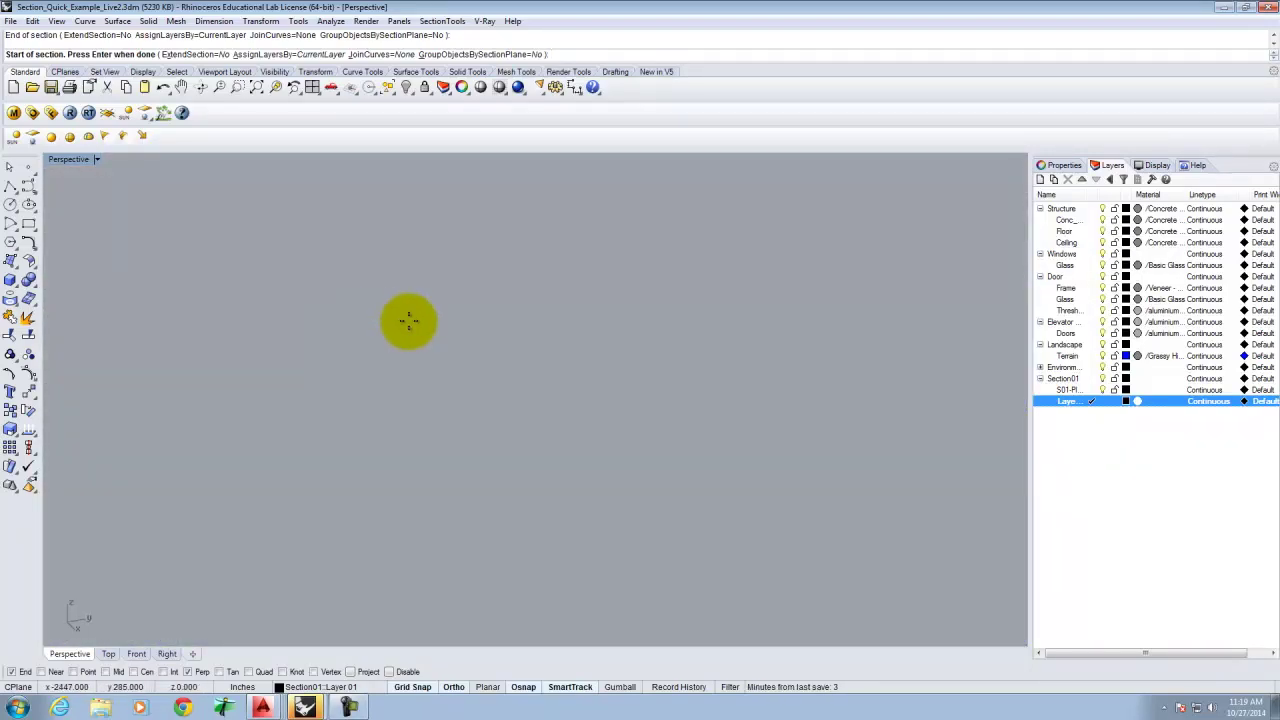
pyautogui.scroll(-10, 600, 330)
pyautogui.press('Return')
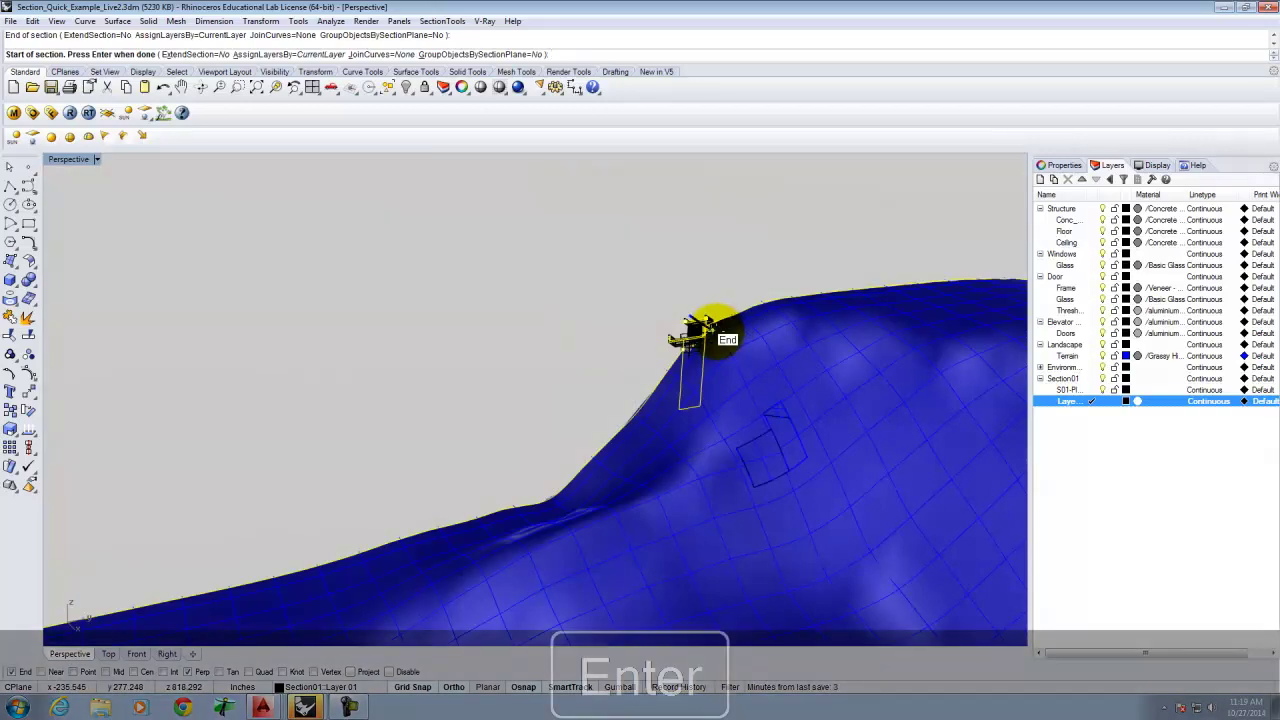
pyautogui.write('z')
pyautogui.press('Return')
pyautogui.write('s')
pyautogui.press('Return')
pyautogui.scroll(10, 634, 394)
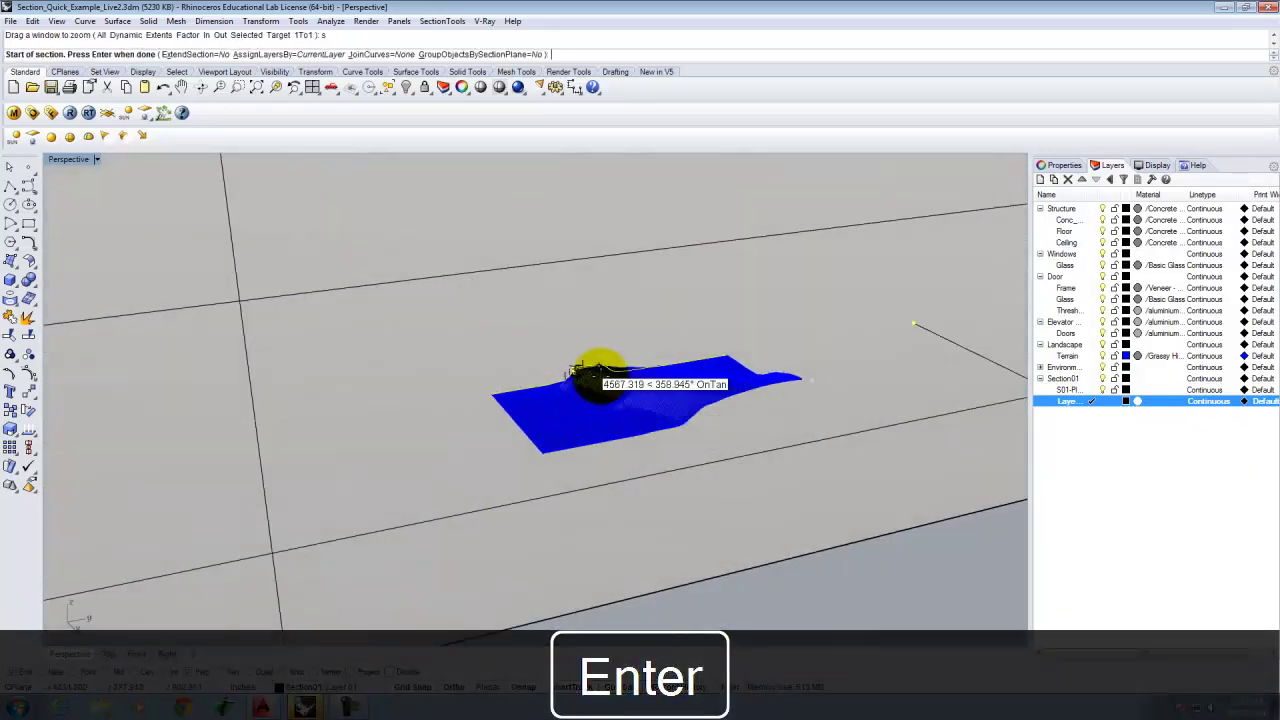
pyautogui.scroll(2, 540, 365)
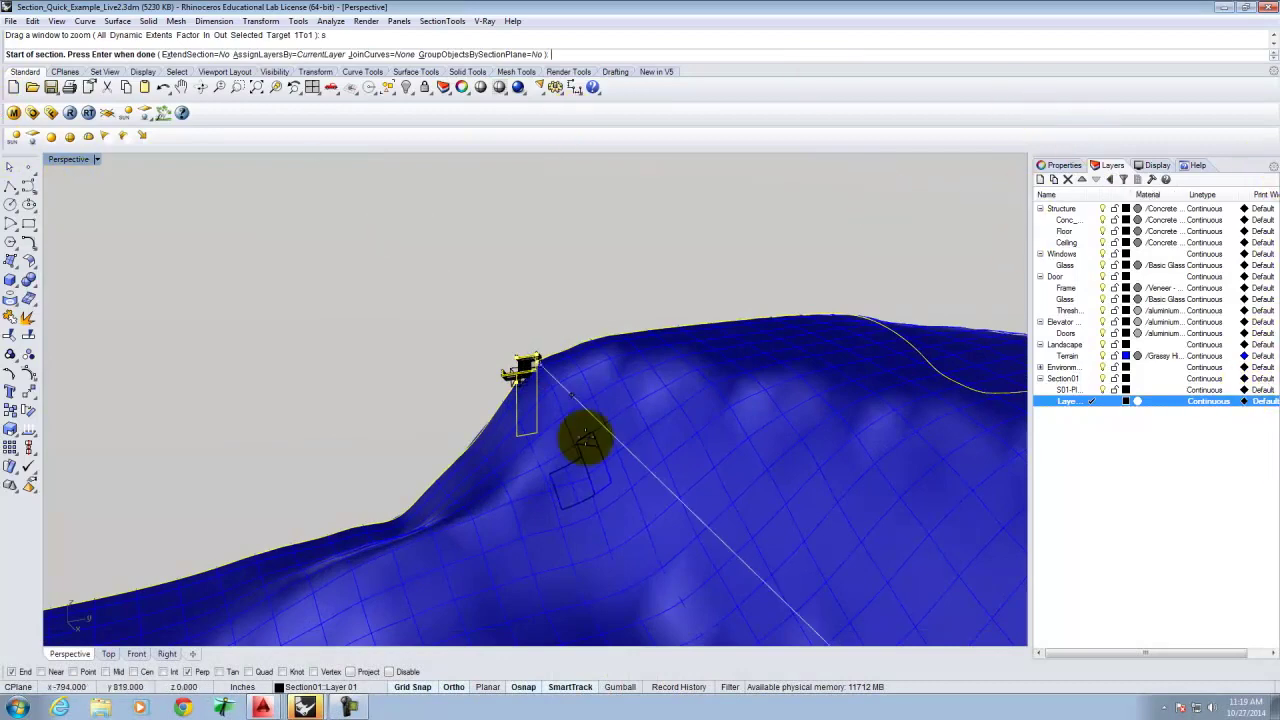
pyautogui.press('Return')
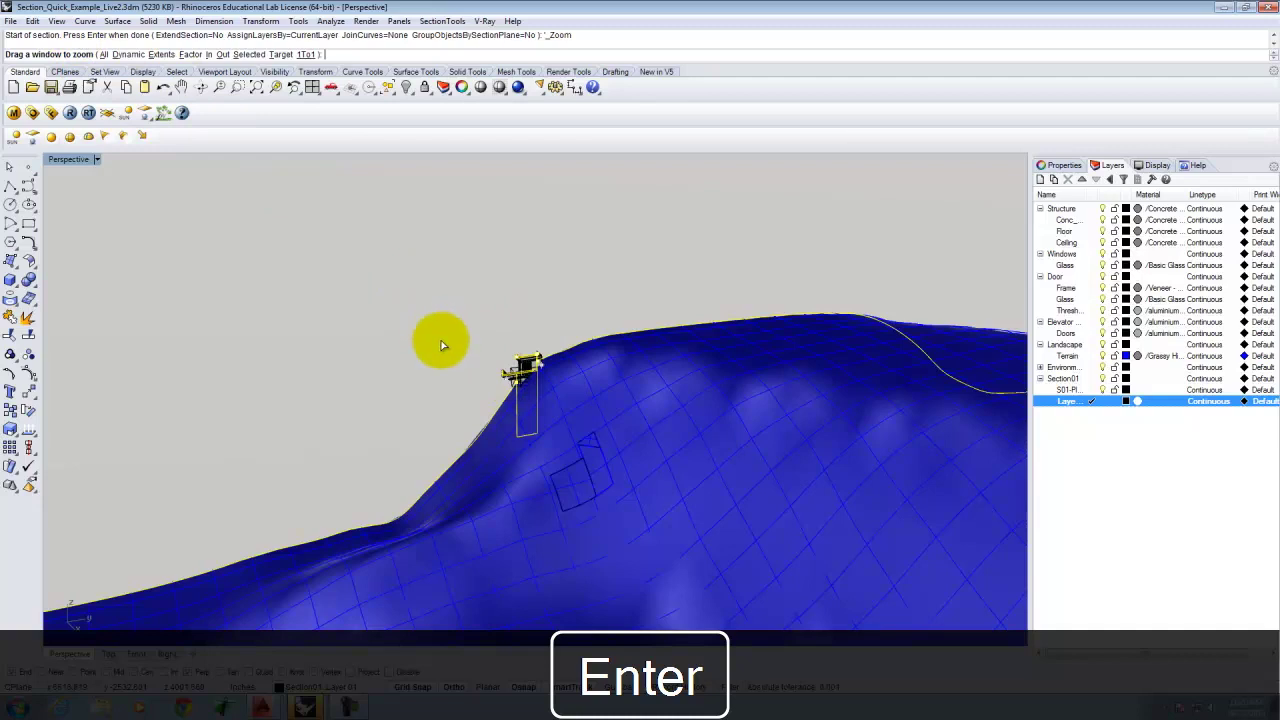
pyautogui.moveTo(460, 311); pyautogui.dragTo(591, 437)
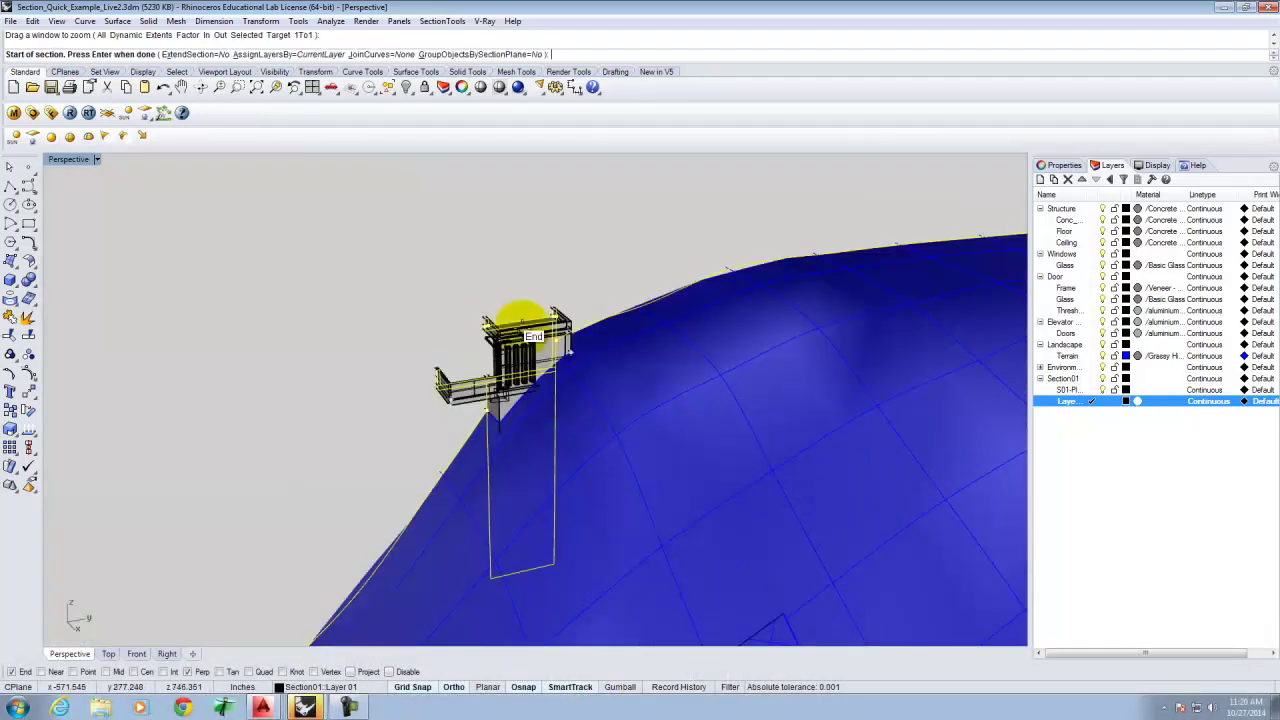
pyautogui.scroll(3, 523, 320)
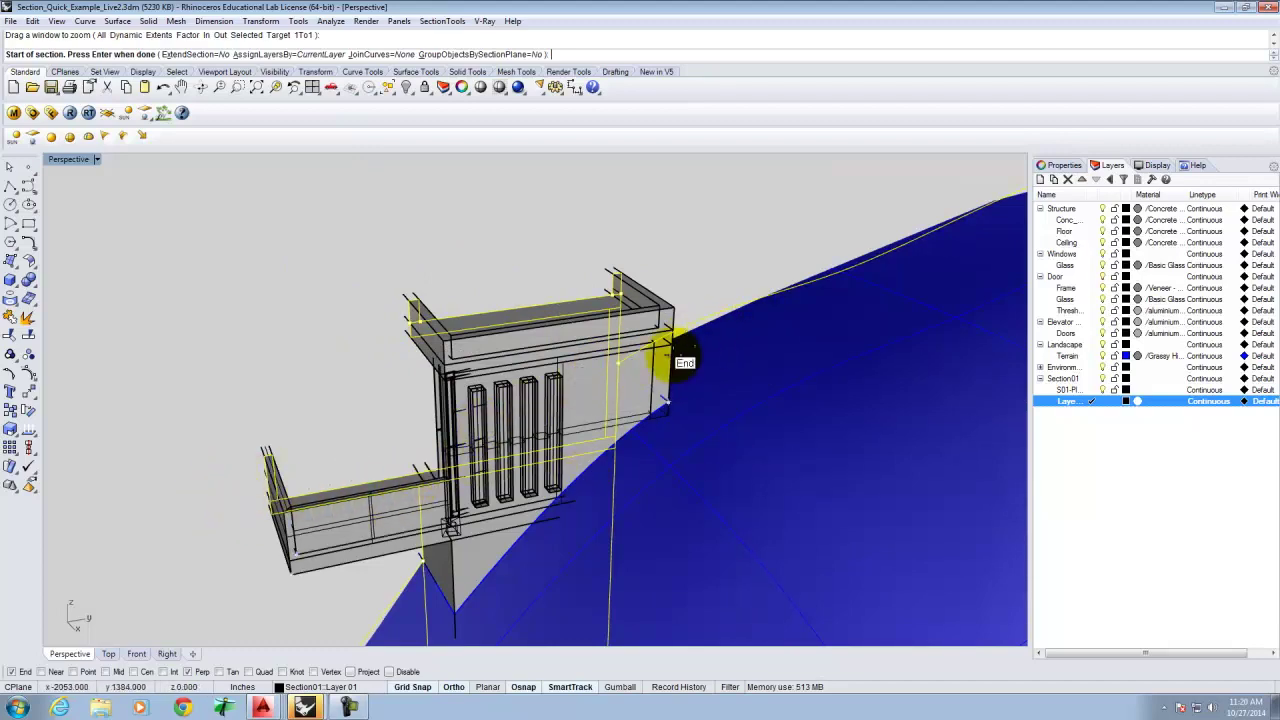
pyautogui.scroll(-2, 691, 289)
pyautogui.scroll(-18, 714, 286)
# Try to move the section curves away from the model.
pyautogui.write('move')
pyautogui.press('Return')
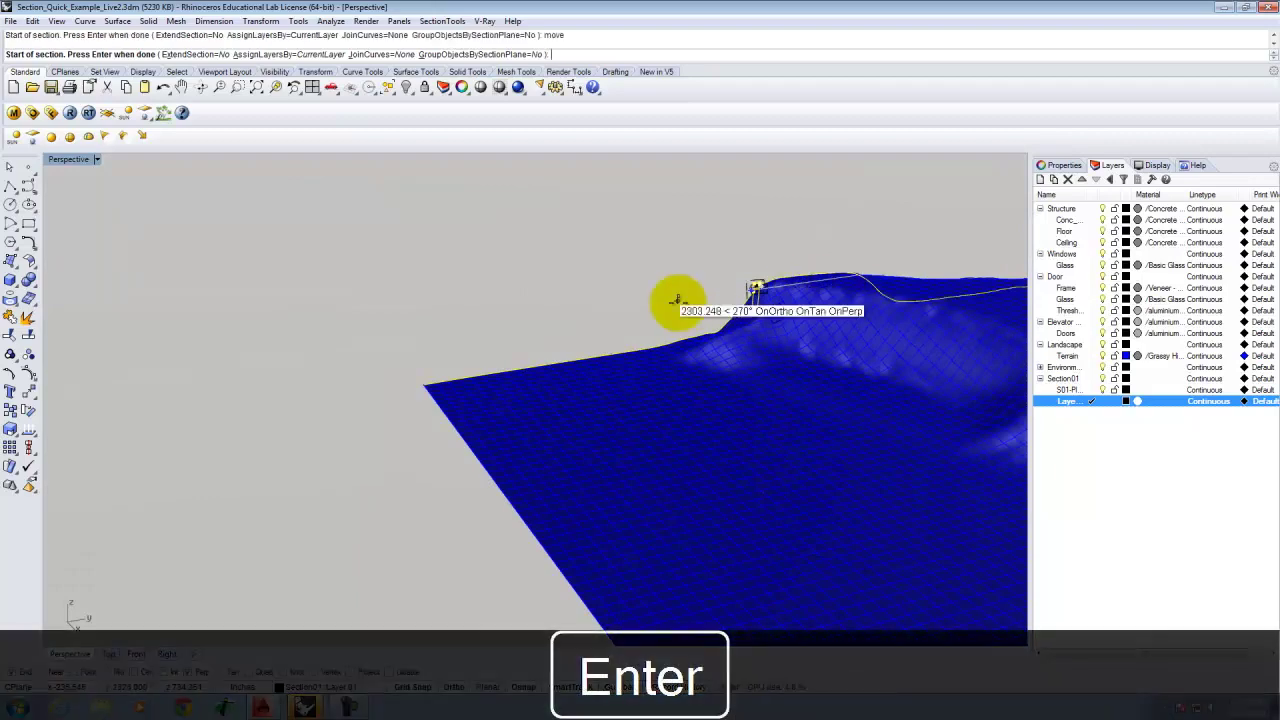
pyautogui.scroll(-10, 770, 305)
pyautogui.click(790, 305)
pyautogui.scroll(-6, 800, 305)
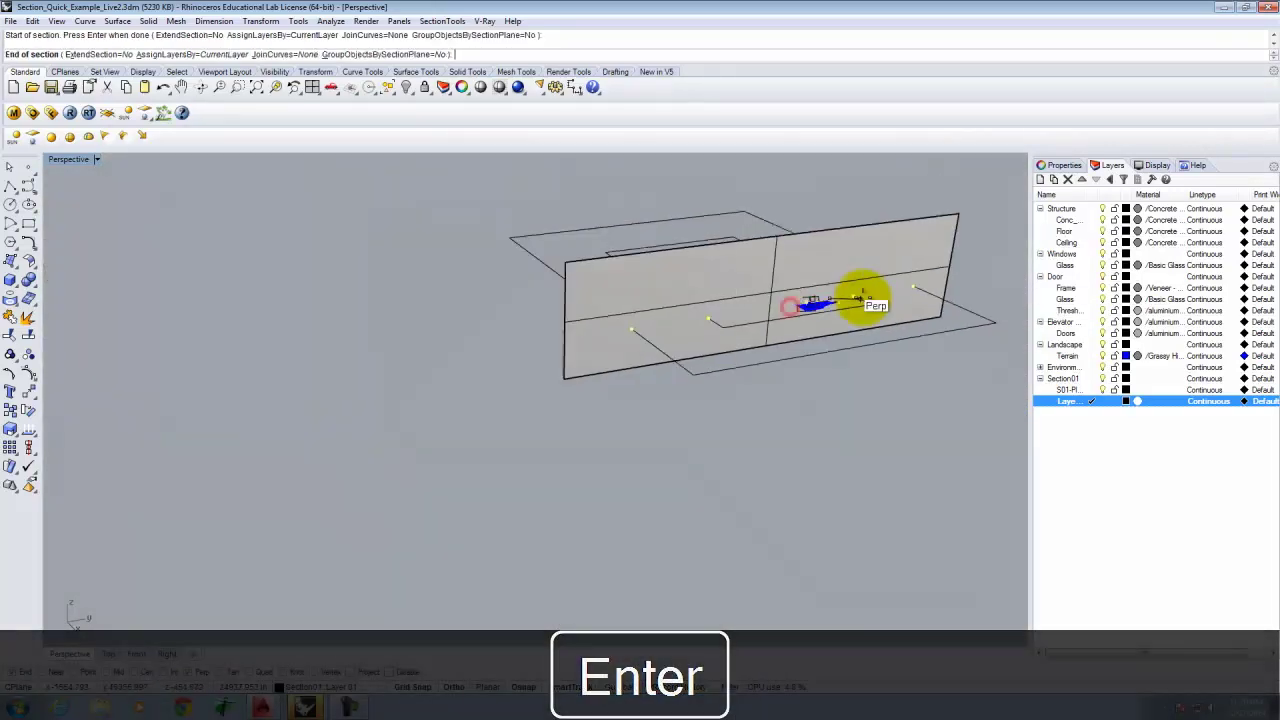
pyautogui.click(420, 362)
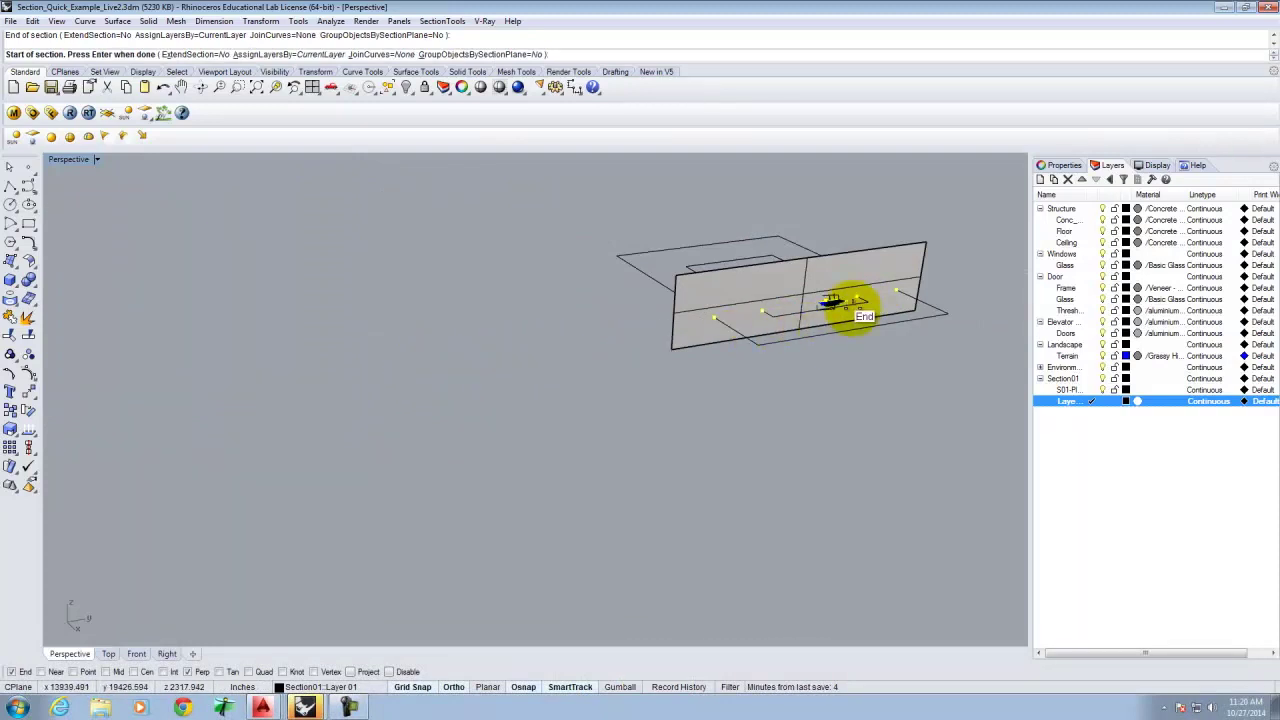
# End the Section command and move the selected section curves well clear of the model.
pyautogui.press('Escape')
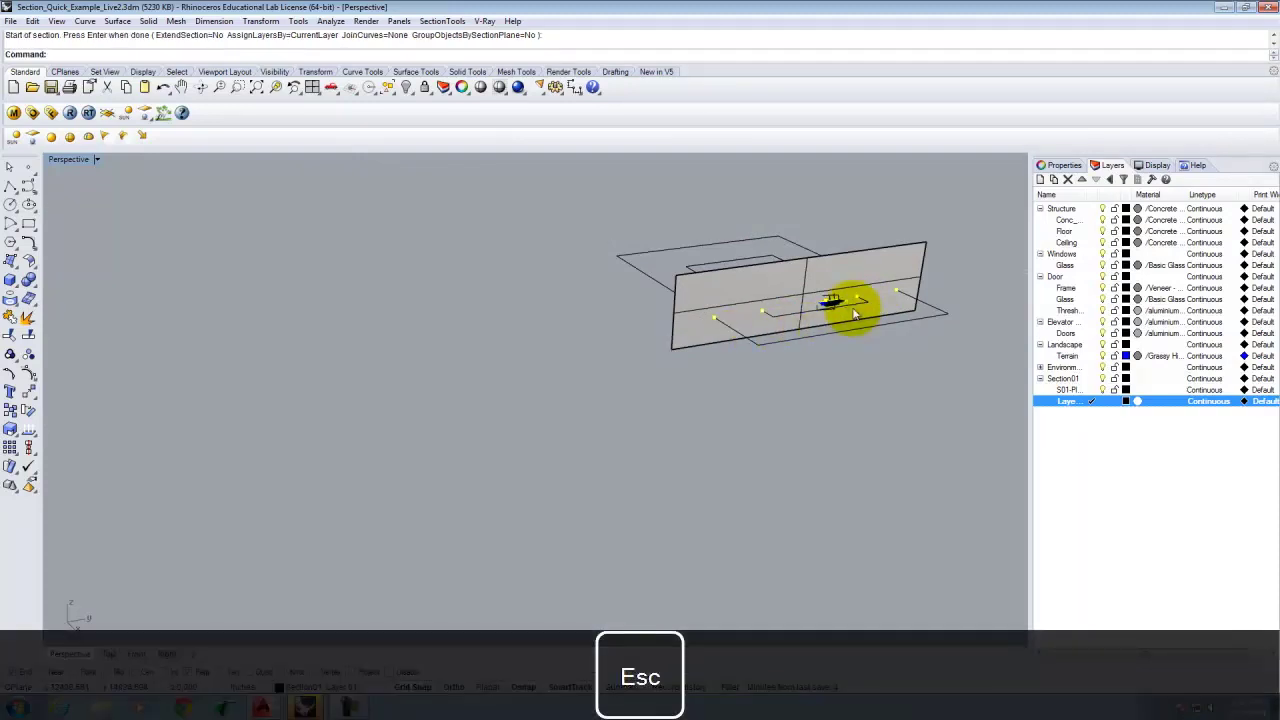
pyautogui.write('Mov')
pyautogui.press('Return')
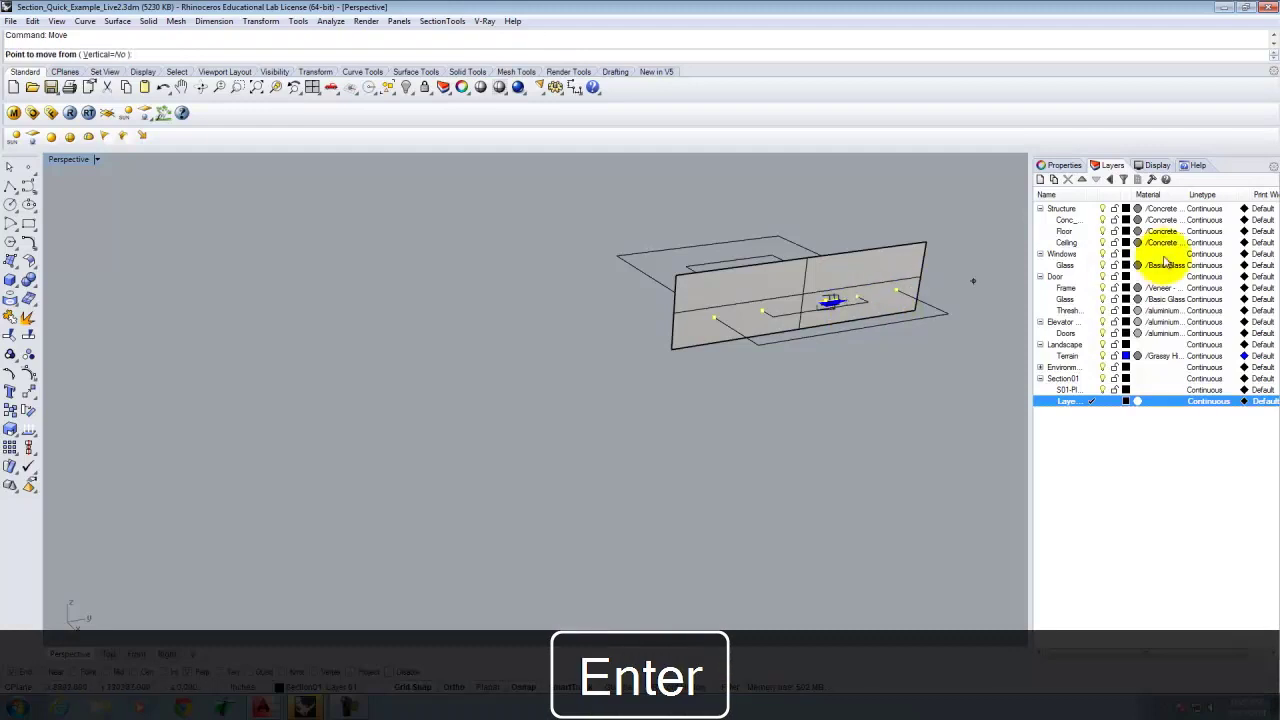
pyautogui.click(904, 399)
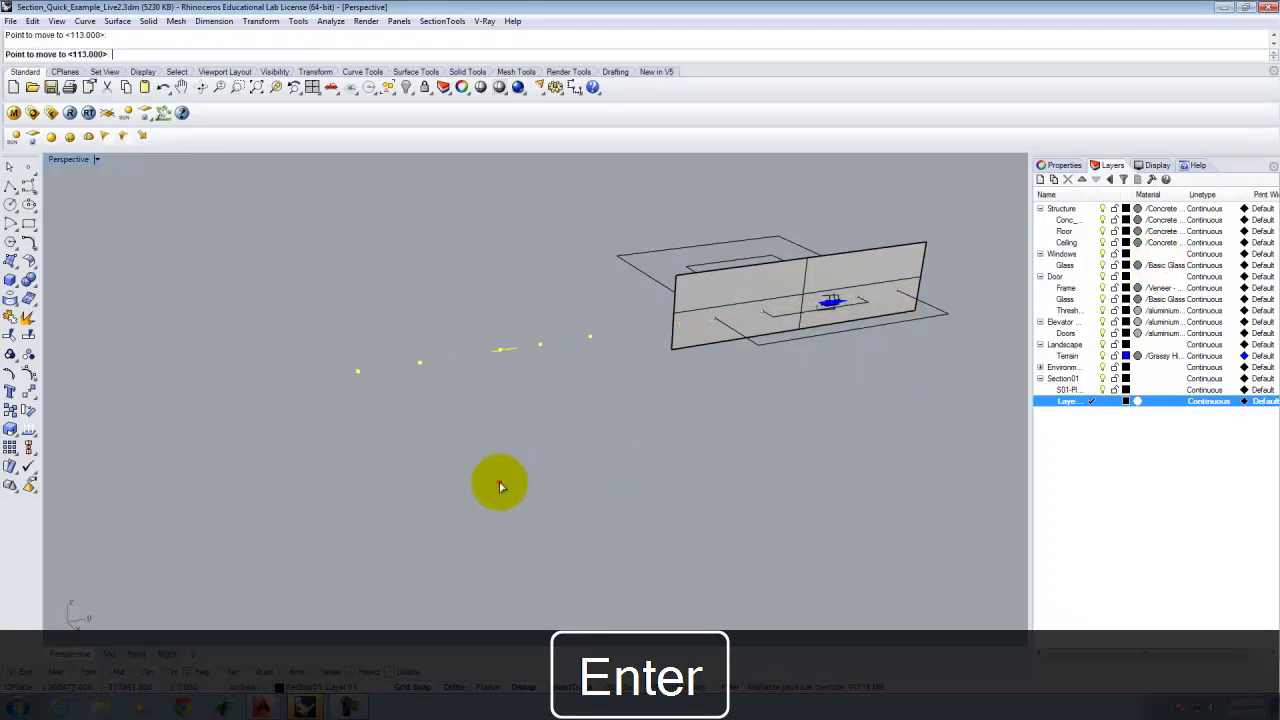
pyautogui.press('Escape')
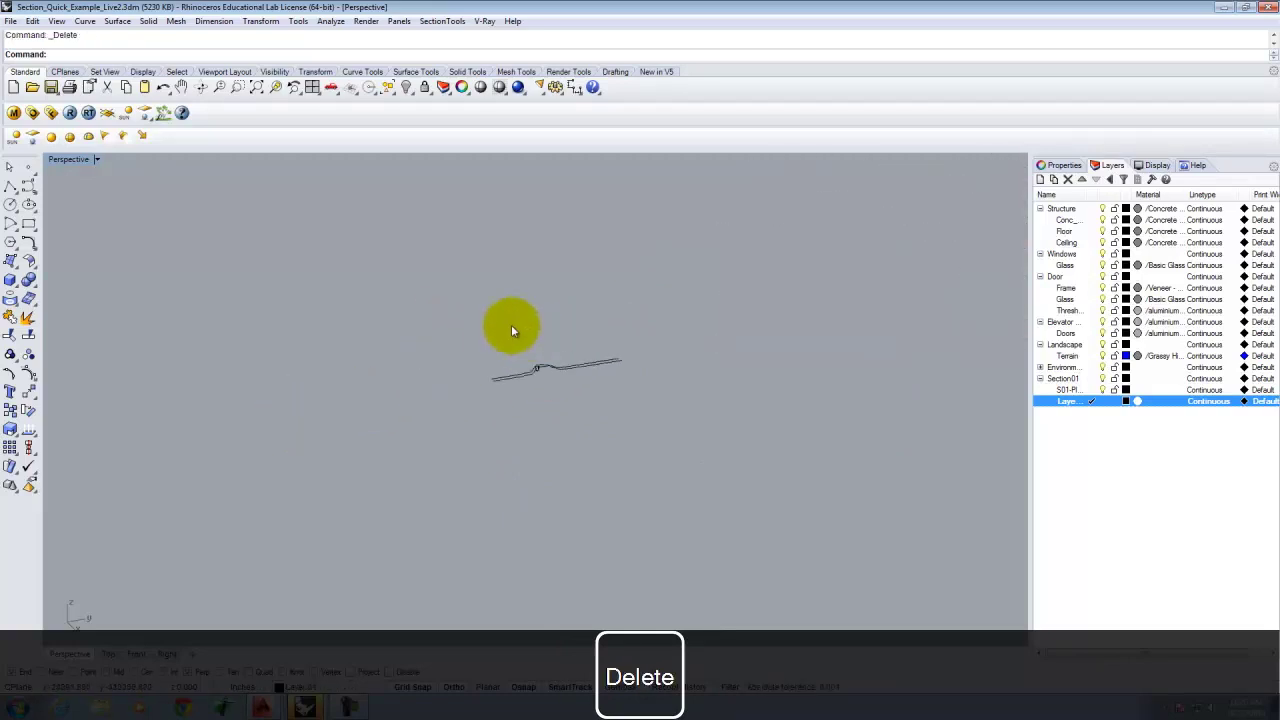
pyautogui.scroll(5, 550, 384)
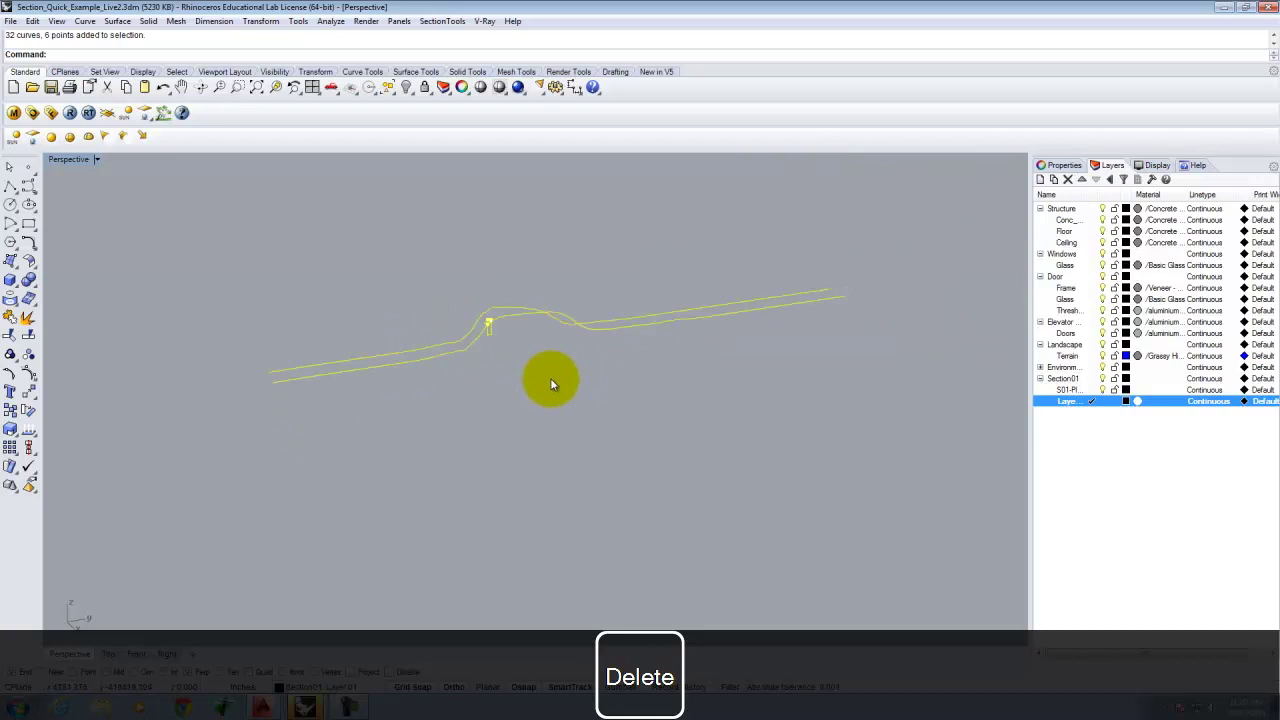
# Deselect the section curves and delete the extra terrain curve that runs alongside the one meeting the building.
pyautogui.write('z')
pyautogui.press('Return')
pyautogui.write('s')
pyautogui.press('Return')
pyautogui.click(536, 492)
pyautogui.moveTo(452, 415); pyautogui.dragTo(525, 425, button='right')
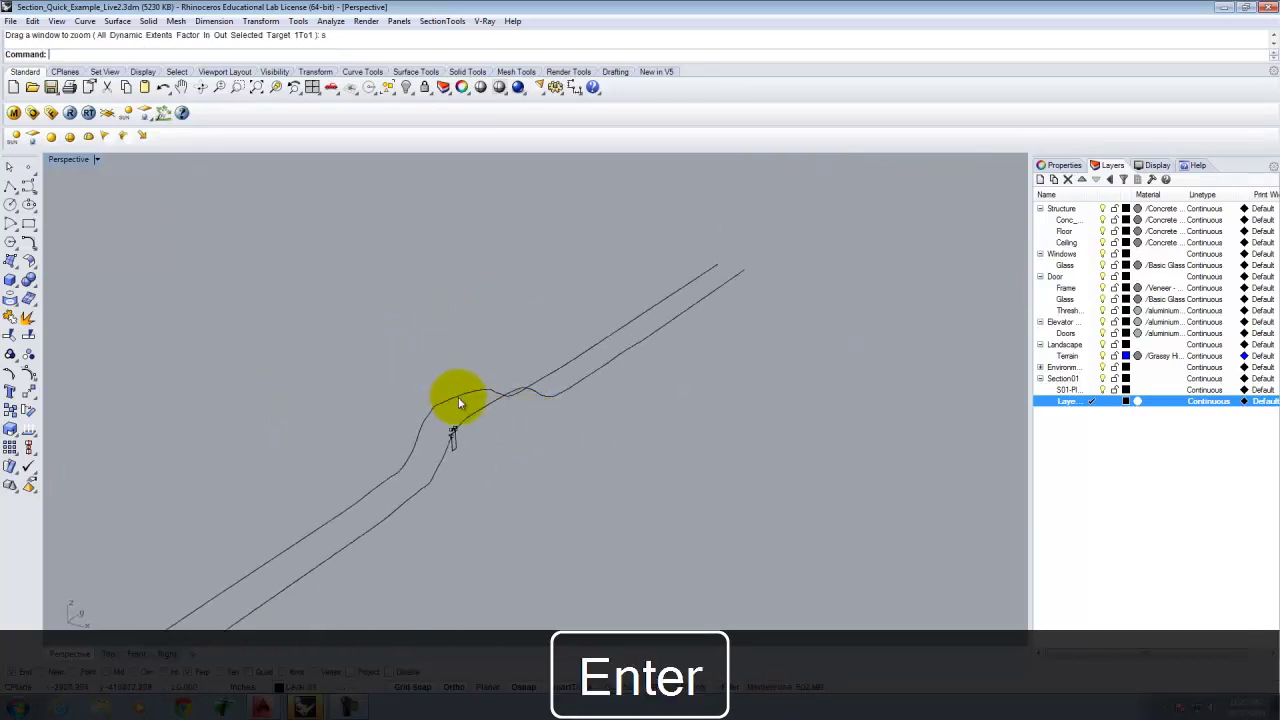
pyautogui.press('Delete')
pyautogui.moveTo(569, 448); pyautogui.dragTo(728, 400, button='right')
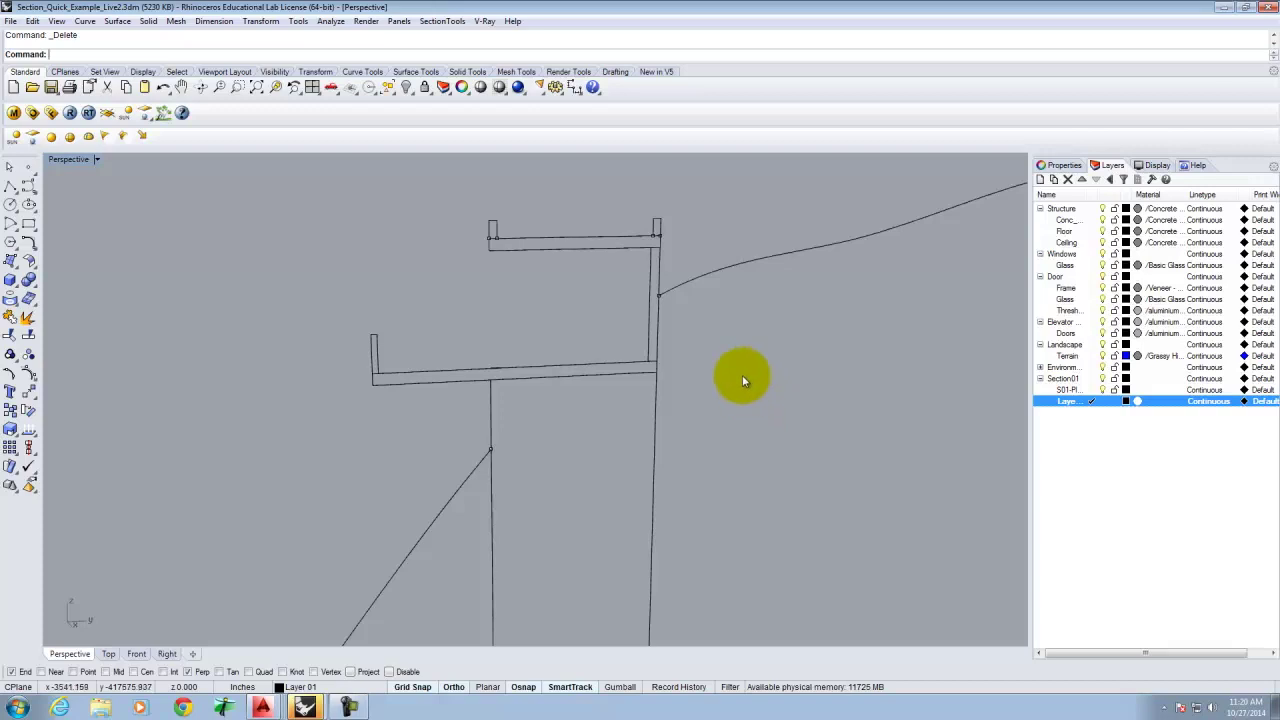
# Select all the remaining section curves and rename the current layer under Section01 as Line Section.
pyautogui.scroll(-10, 560, 443)
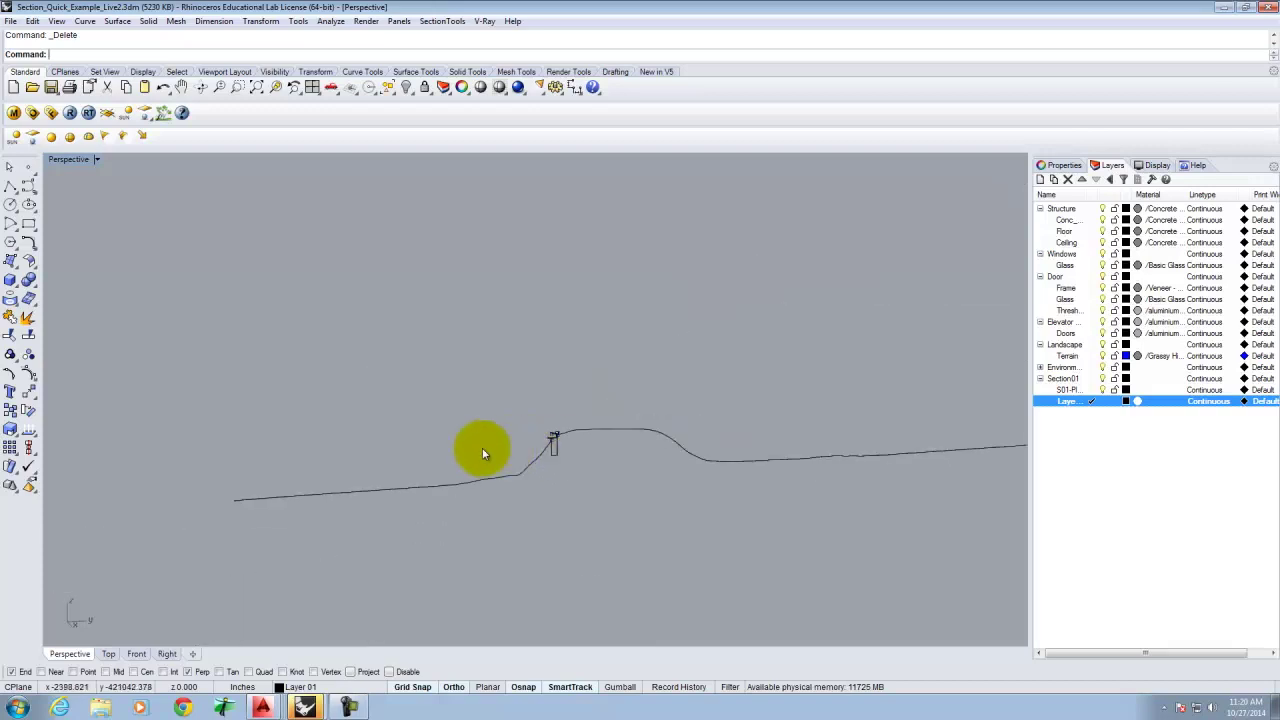
pyautogui.moveTo(247, 375); pyautogui.dragTo(819, 555)
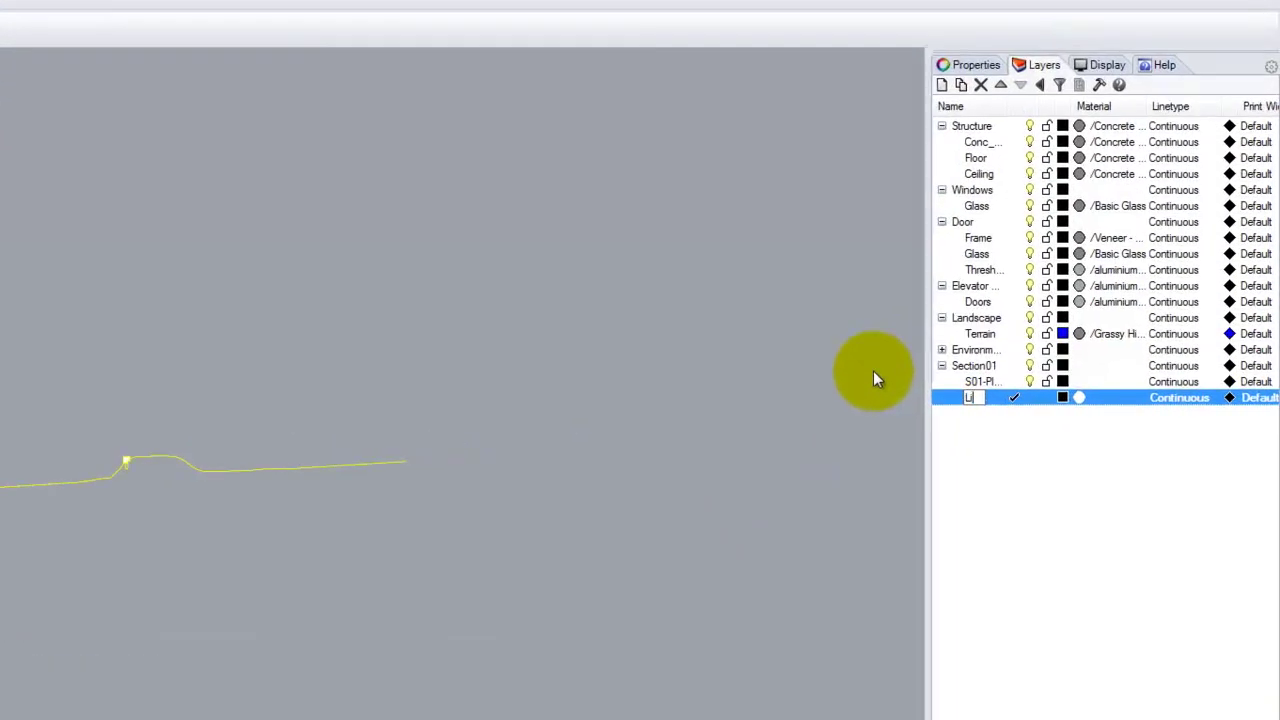
pyautogui.write('Line ')
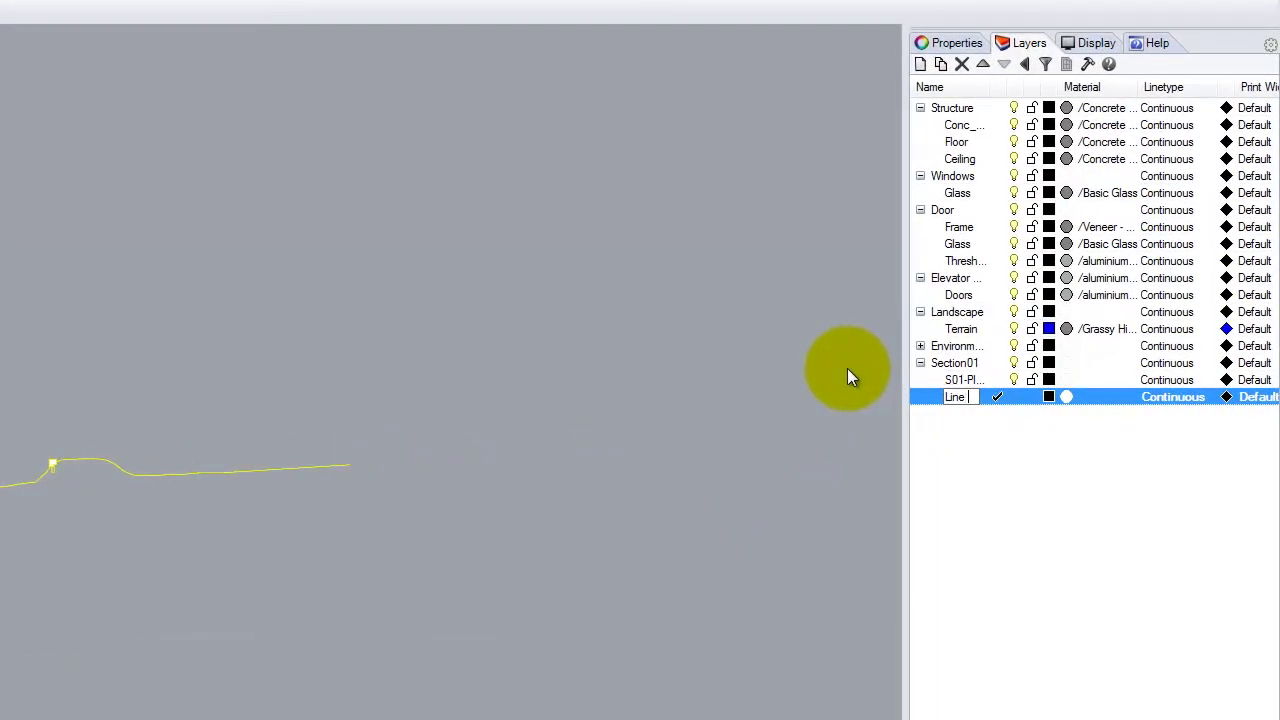
pyautogui.write('Section')
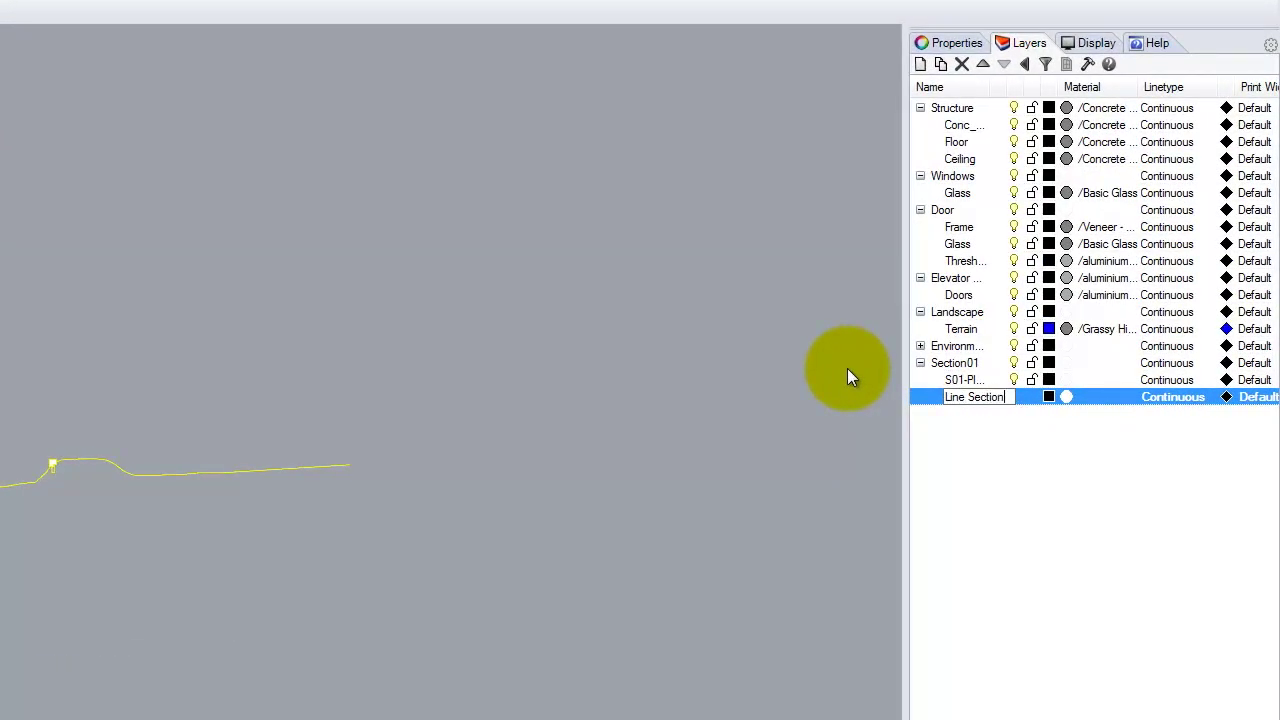
pyautogui.click(985, 468)
# Create a new sublayer named S01_R01 under the Section01 layer.
pyautogui.click(950, 363)
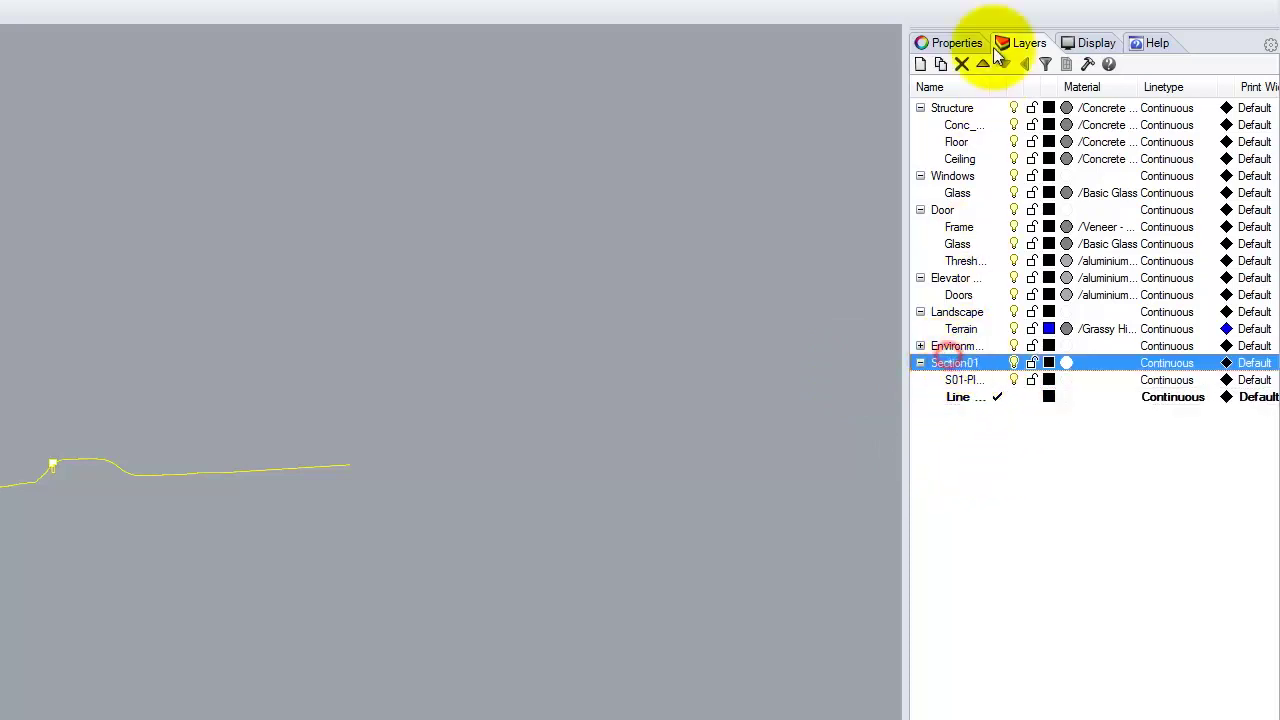
pyautogui.click(940, 63)
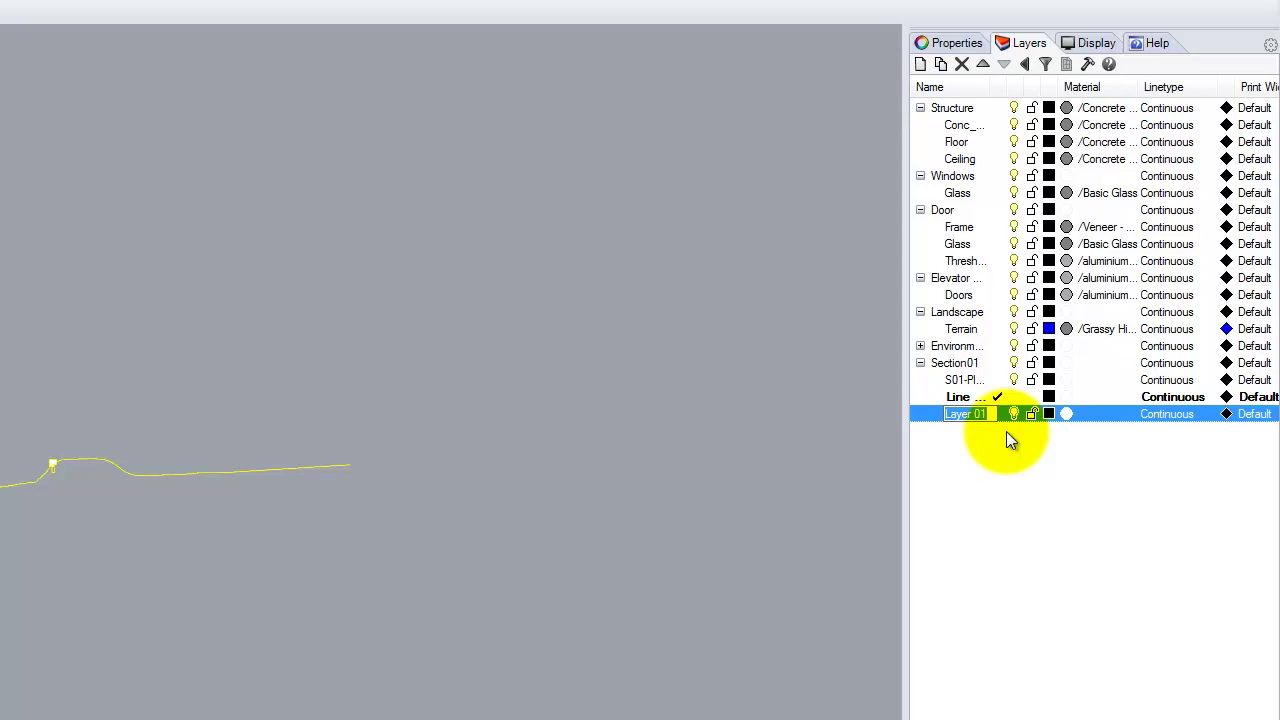
pyautogui.press('BackSpace')
pyautogui.write('S')
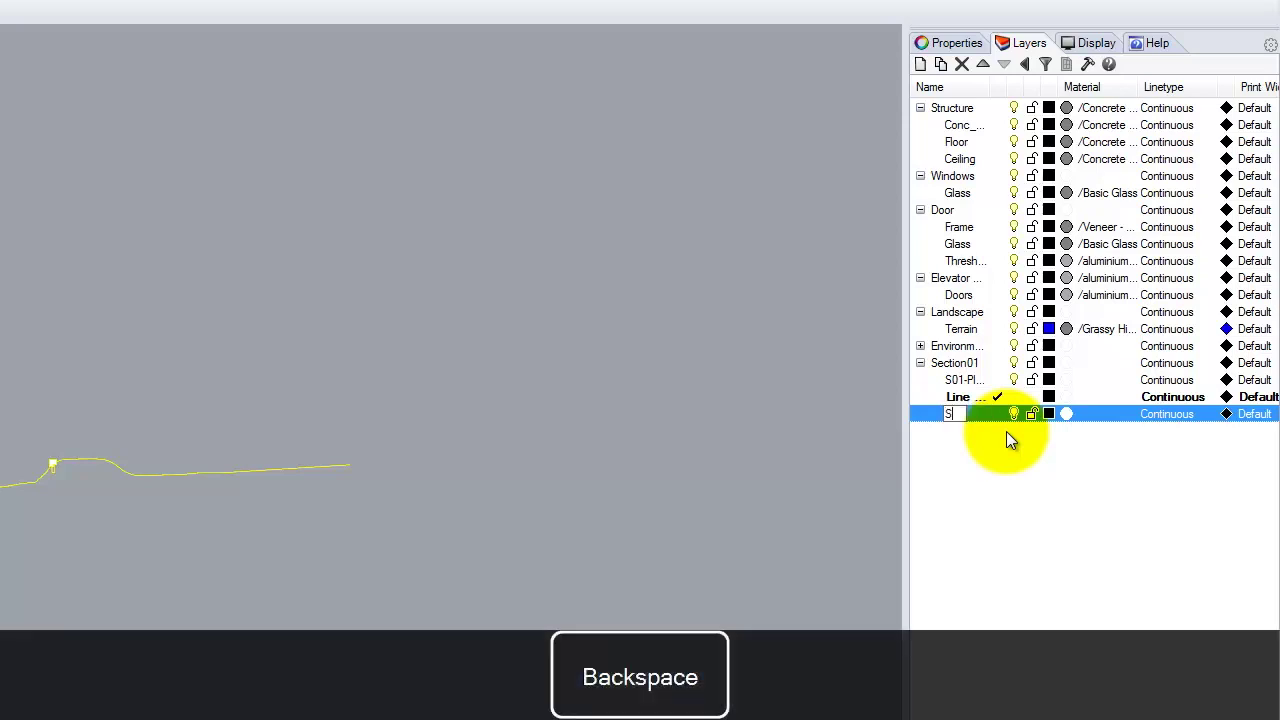
pyautogui.write('01_R01')
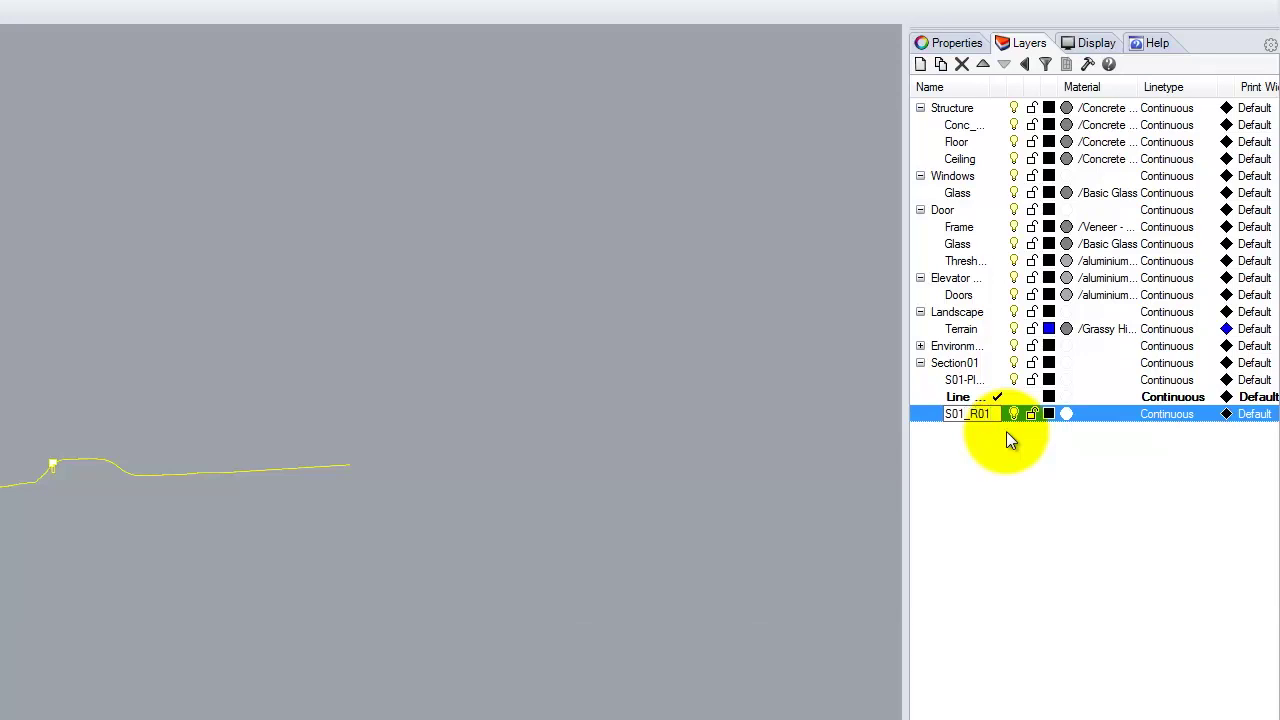
# Make S01_R01 the current layer and hide the Line Section layer.
pyautogui.click(928, 413)
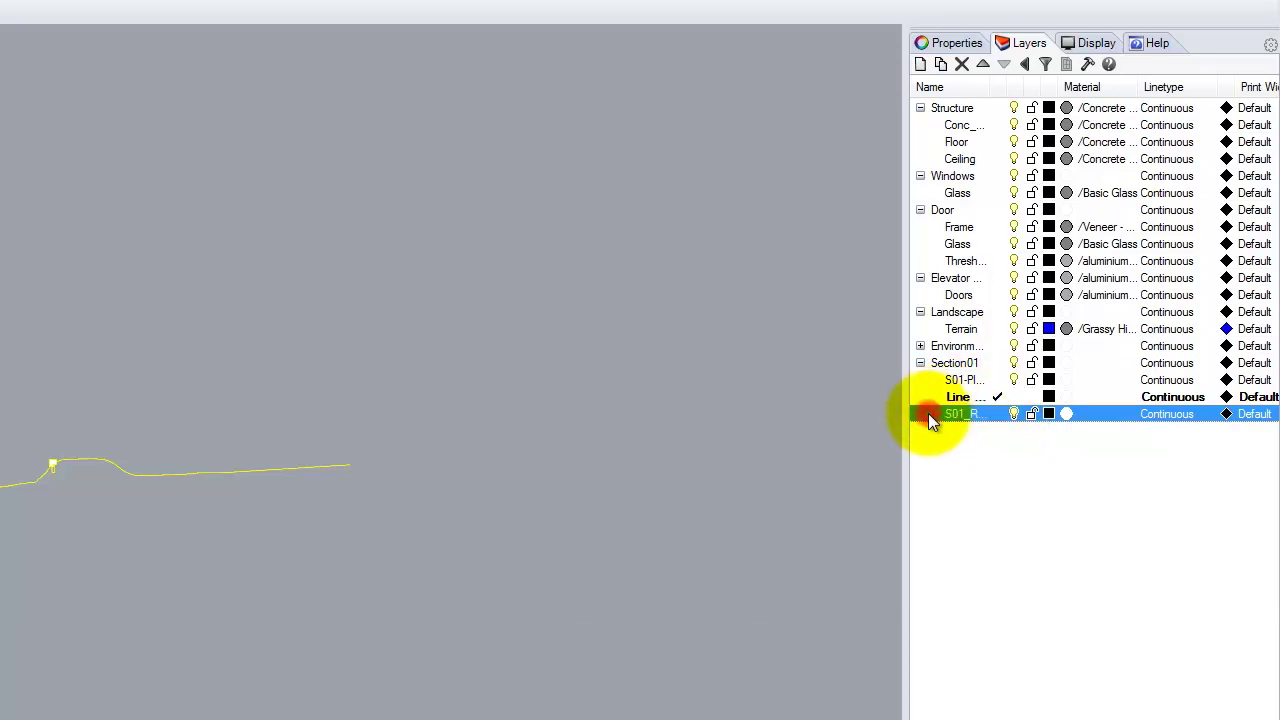
pyautogui.click(996, 414)
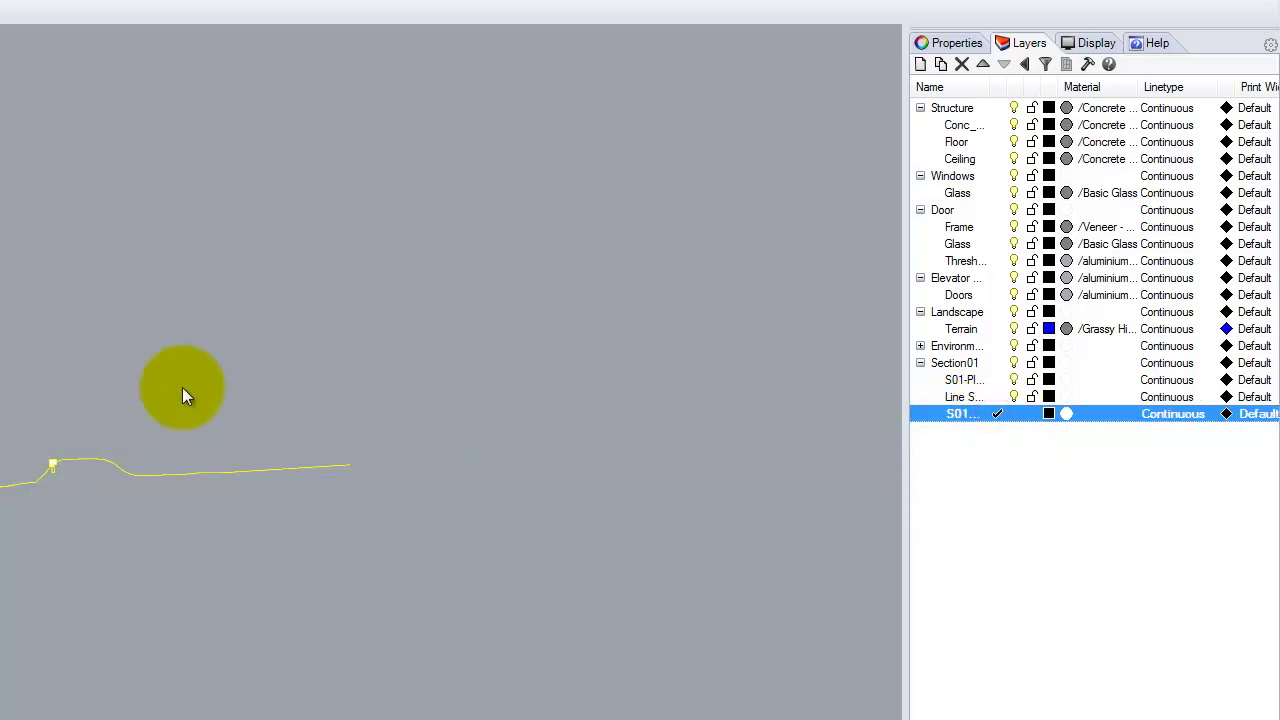
pyautogui.click(952, 397)
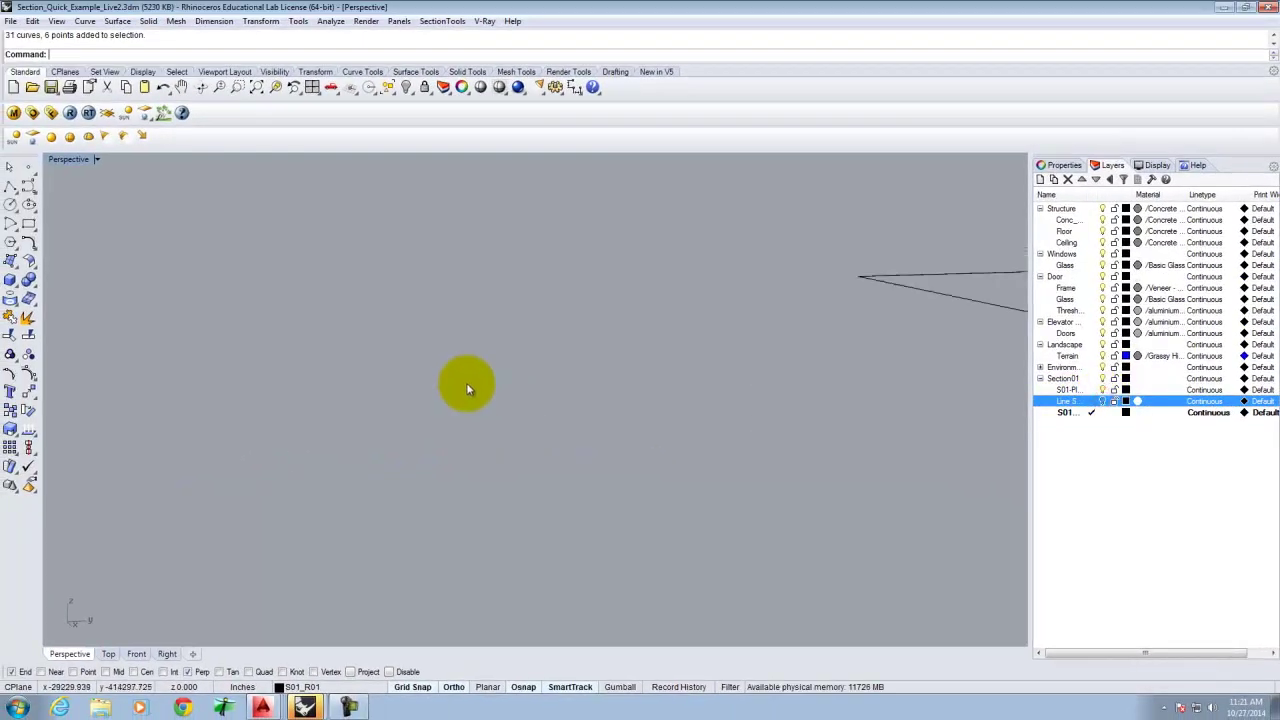
pyautogui.scroll(-3, 470, 388)
pyautogui.moveTo(820, 343); pyautogui.dragTo(859, 262, button='right')
pyautogui.scroll(5, 700, 410)
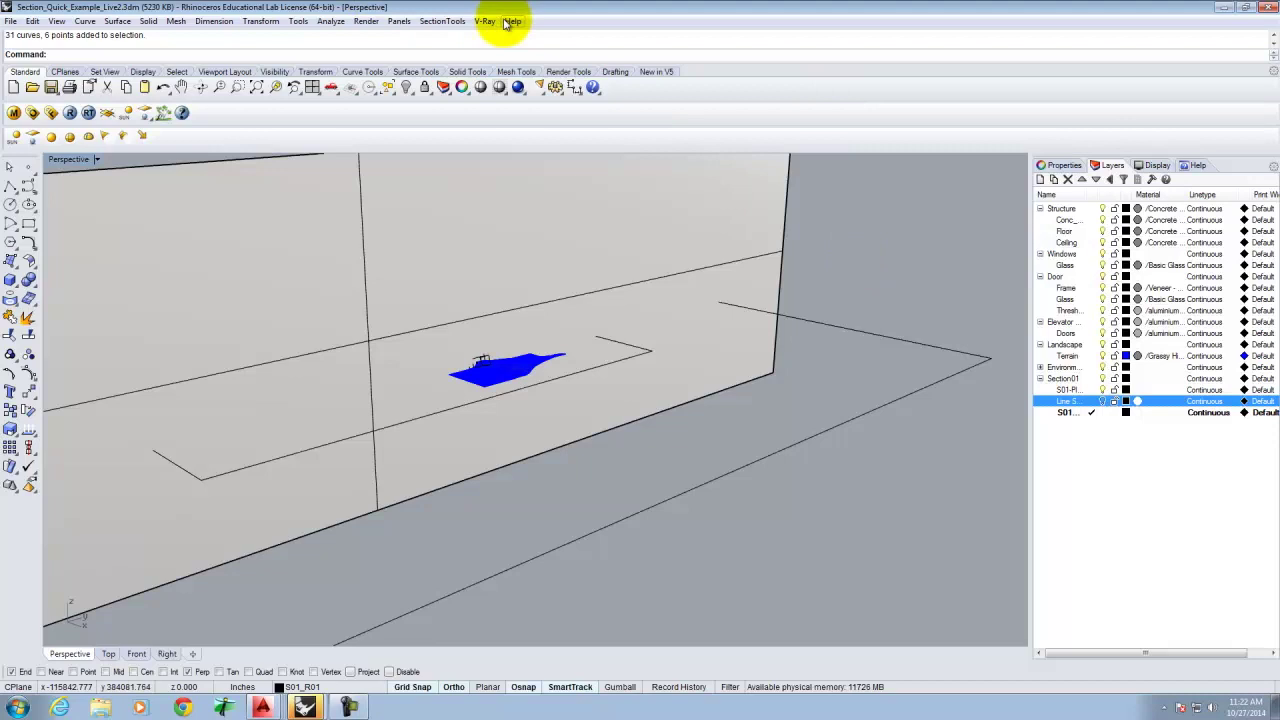
pyautogui.click(441, 21)
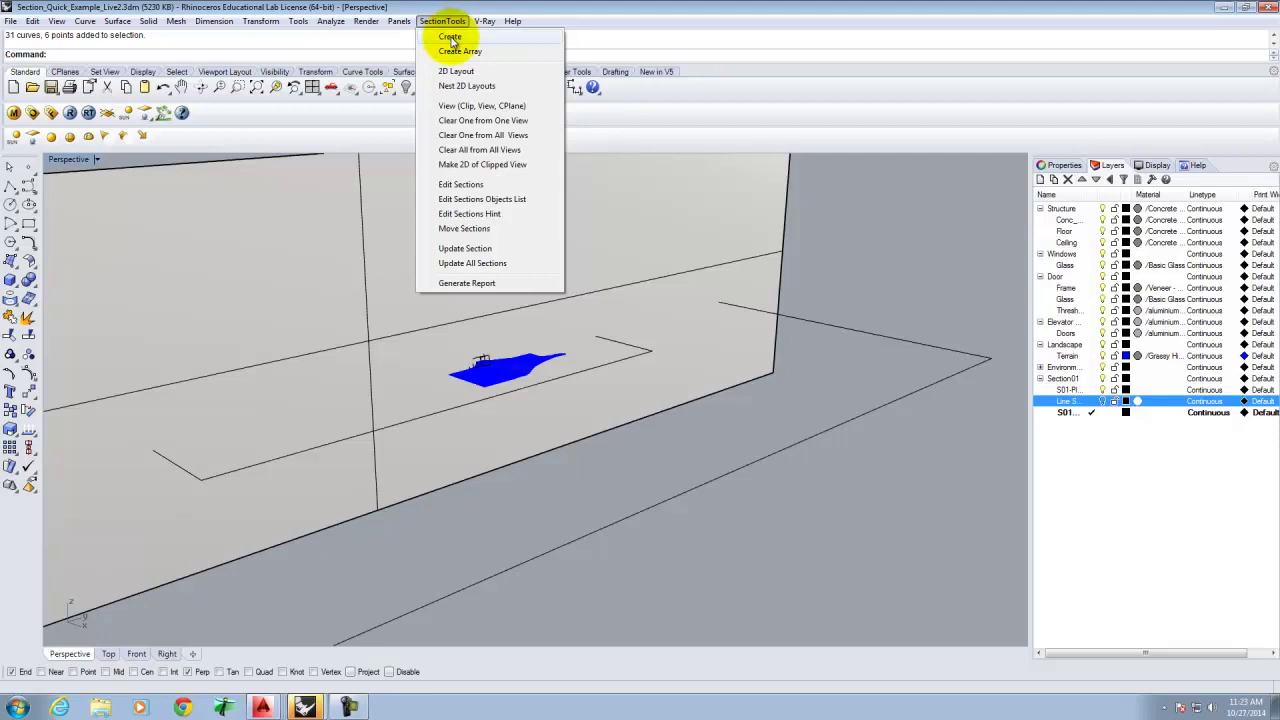
pyautogui.click(446, 40)
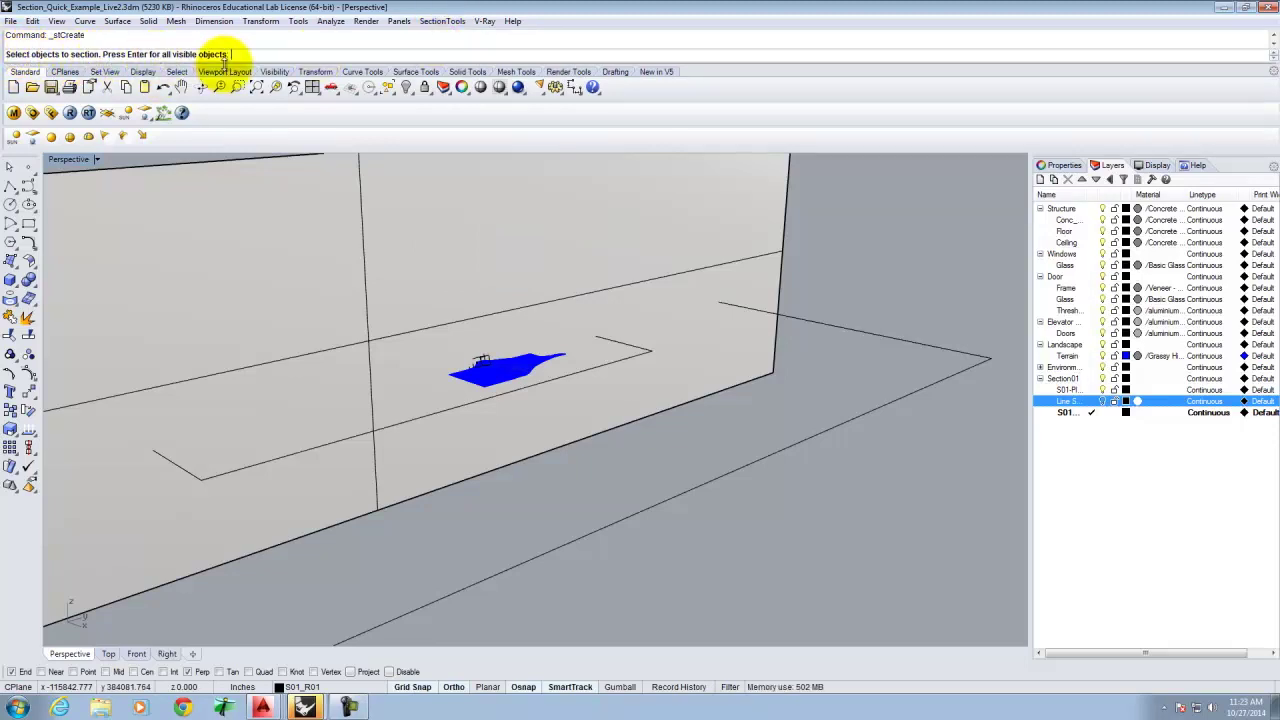
pyautogui.press('Return')
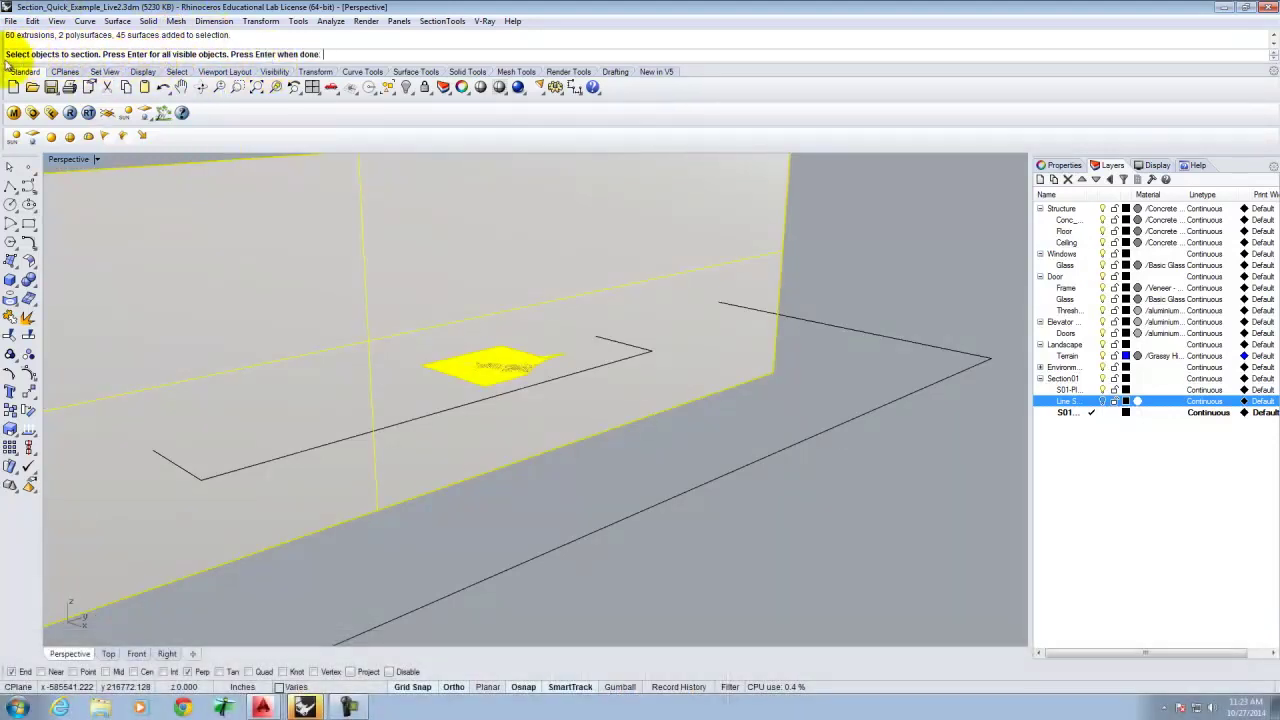
pyautogui.press('Return')
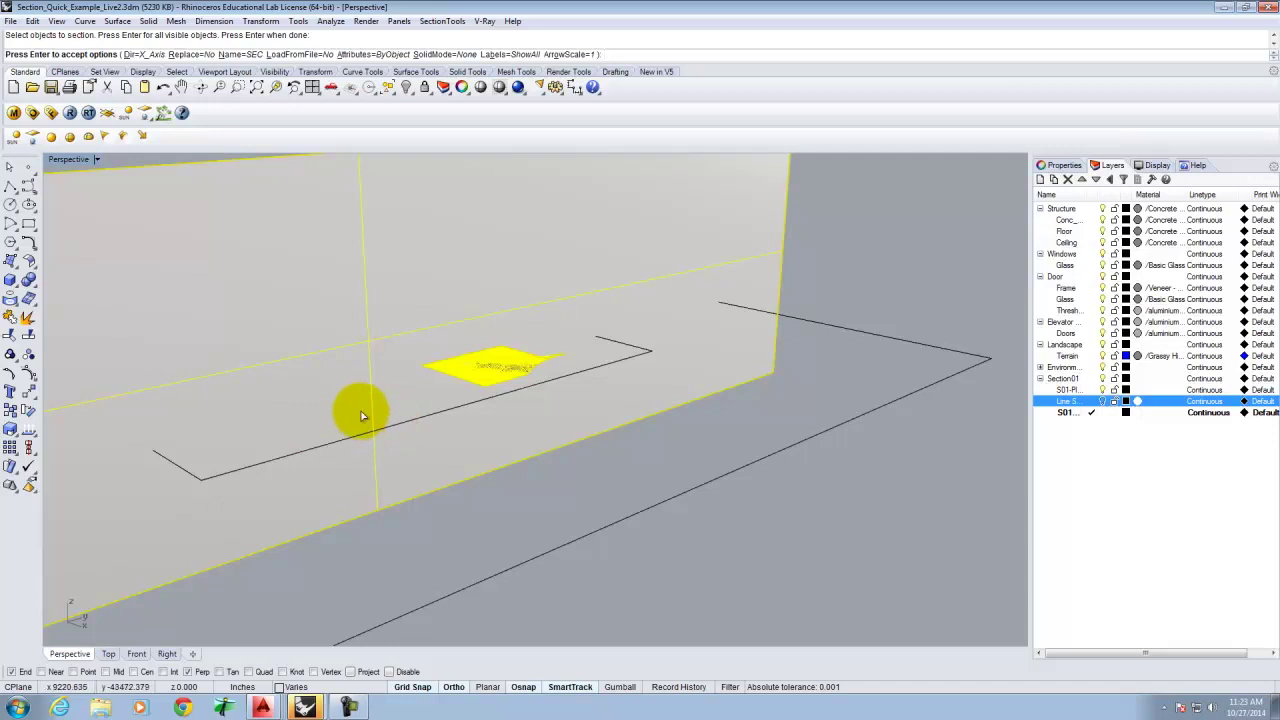
pyautogui.click(136, 54)
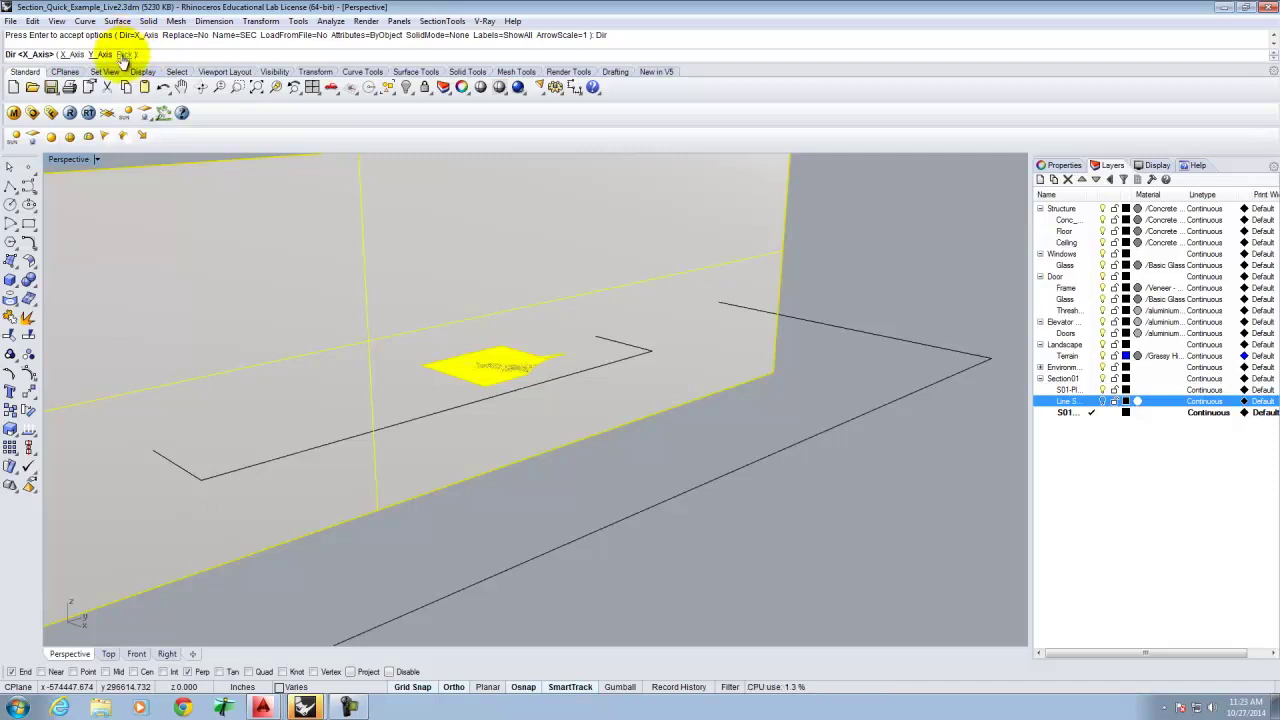
pyautogui.click(124, 55)
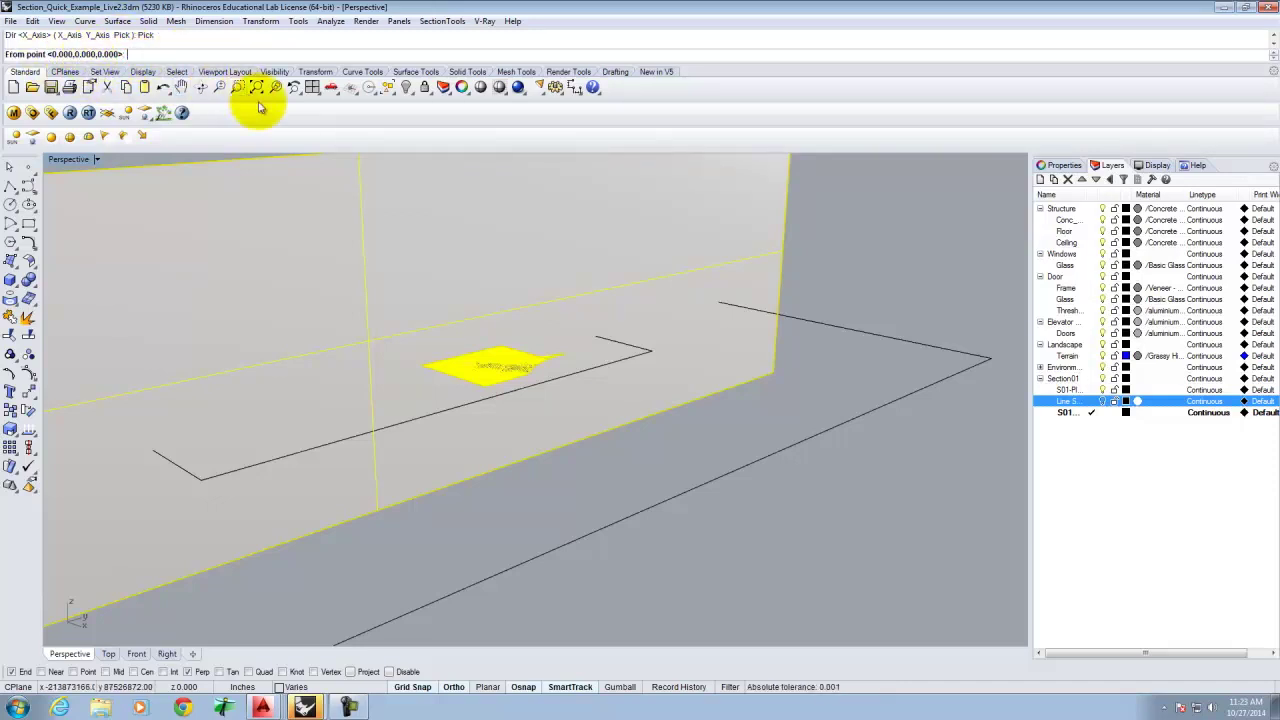
pyautogui.scroll(-2, 488, 257)
pyautogui.scroll(-1, 489, 257)
pyautogui.scroll(-2, 668, 393)
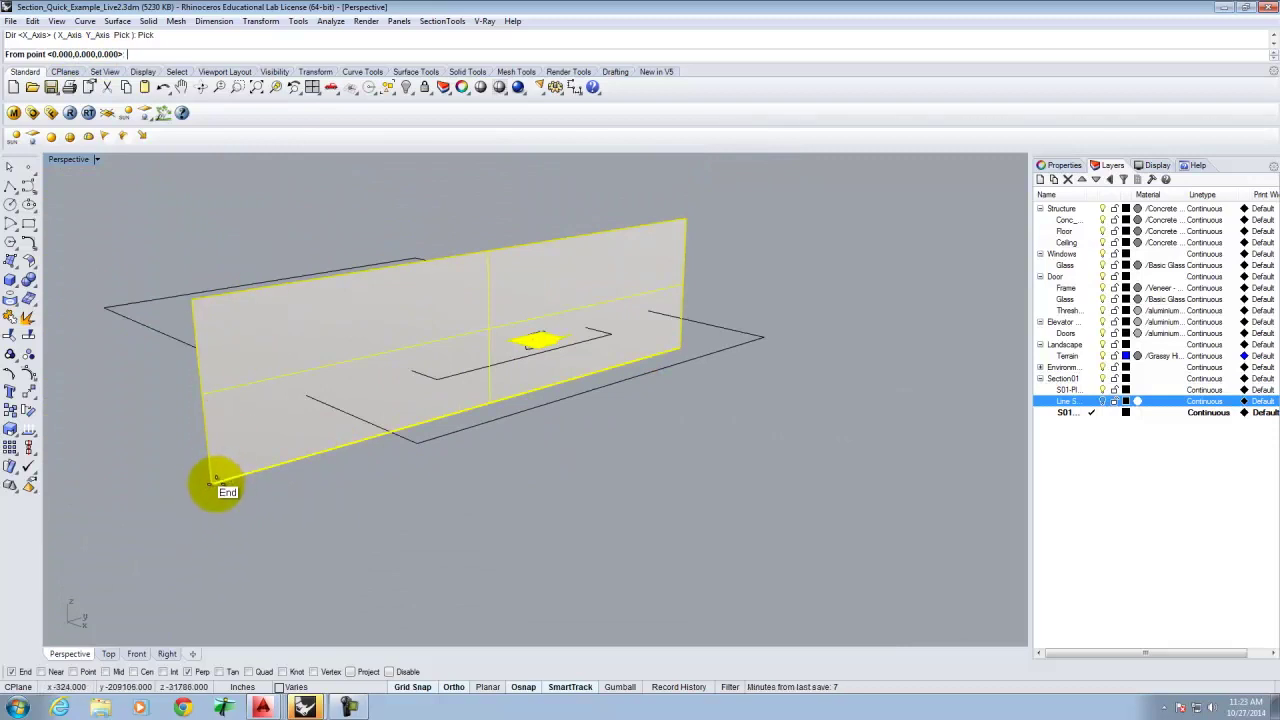
pyautogui.click(216, 484)
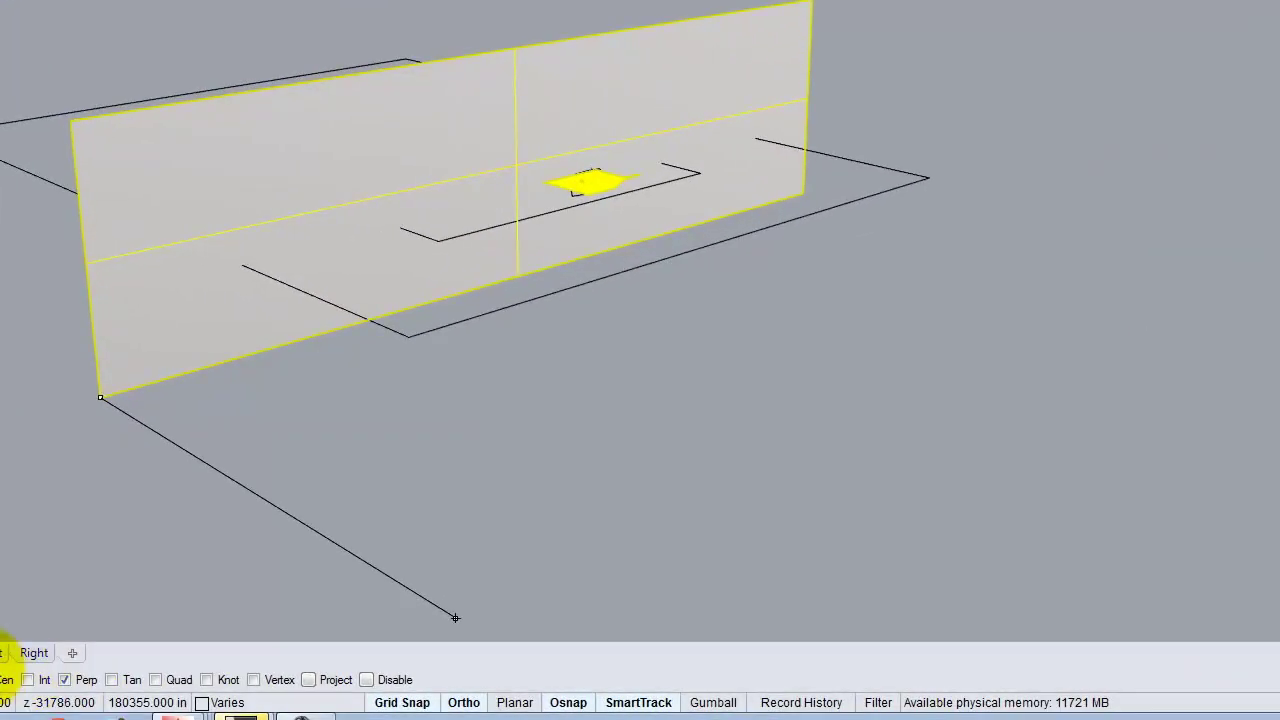
# Turn off the Perp object snap and abandon the section being created.
pyautogui.click(63, 680)
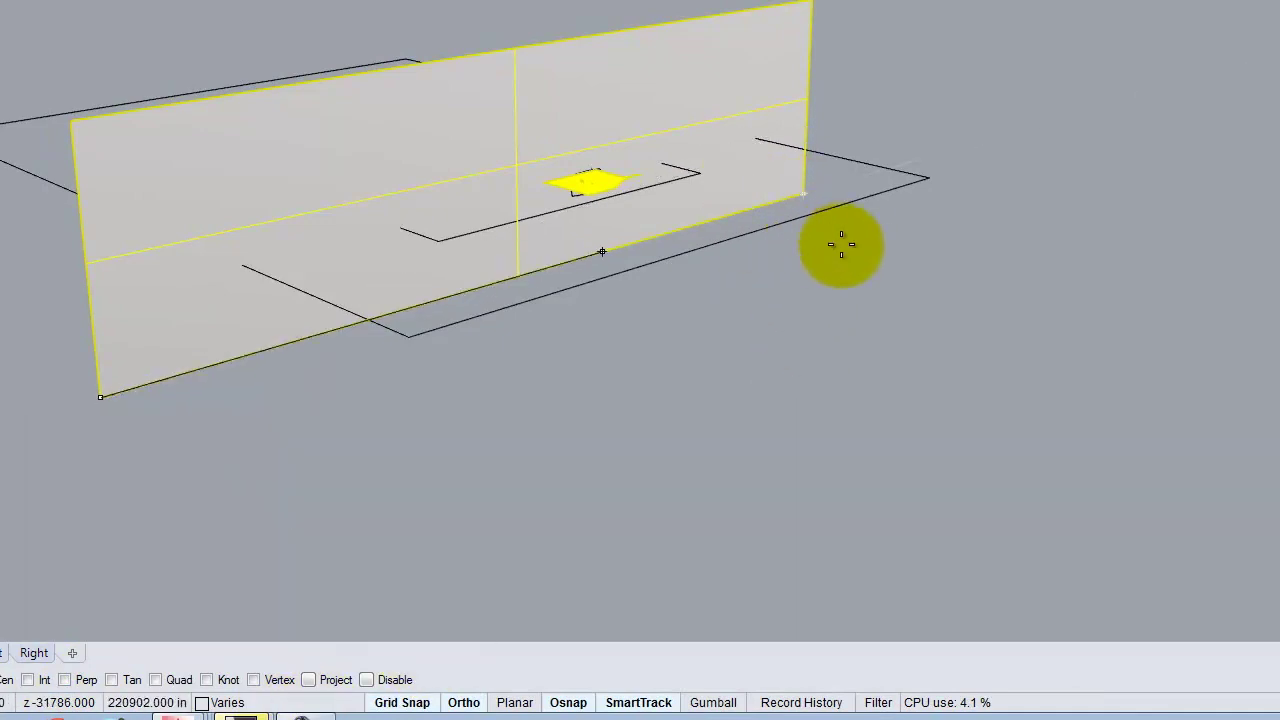
pyautogui.moveTo(886, 345); pyautogui.dragTo(777, 371, button='right')
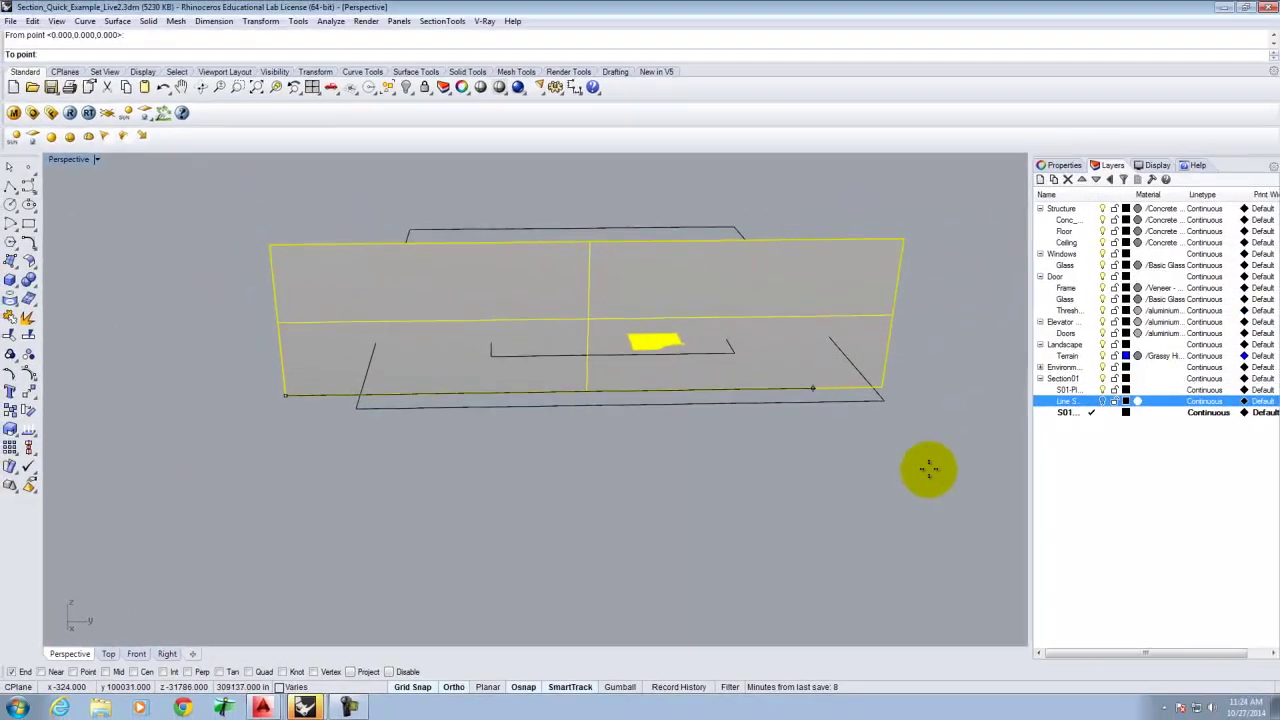
pyautogui.moveTo(929, 469); pyautogui.dragTo(840, 421, button='right')
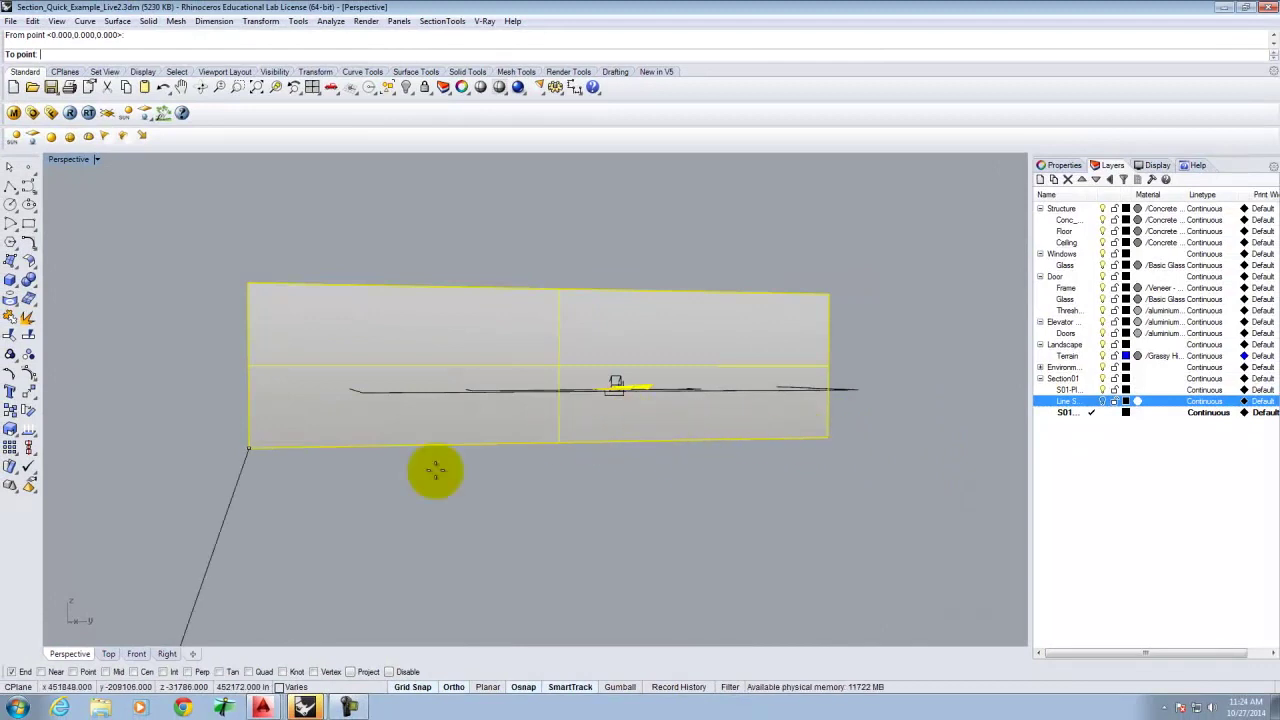
pyautogui.press('Escape')
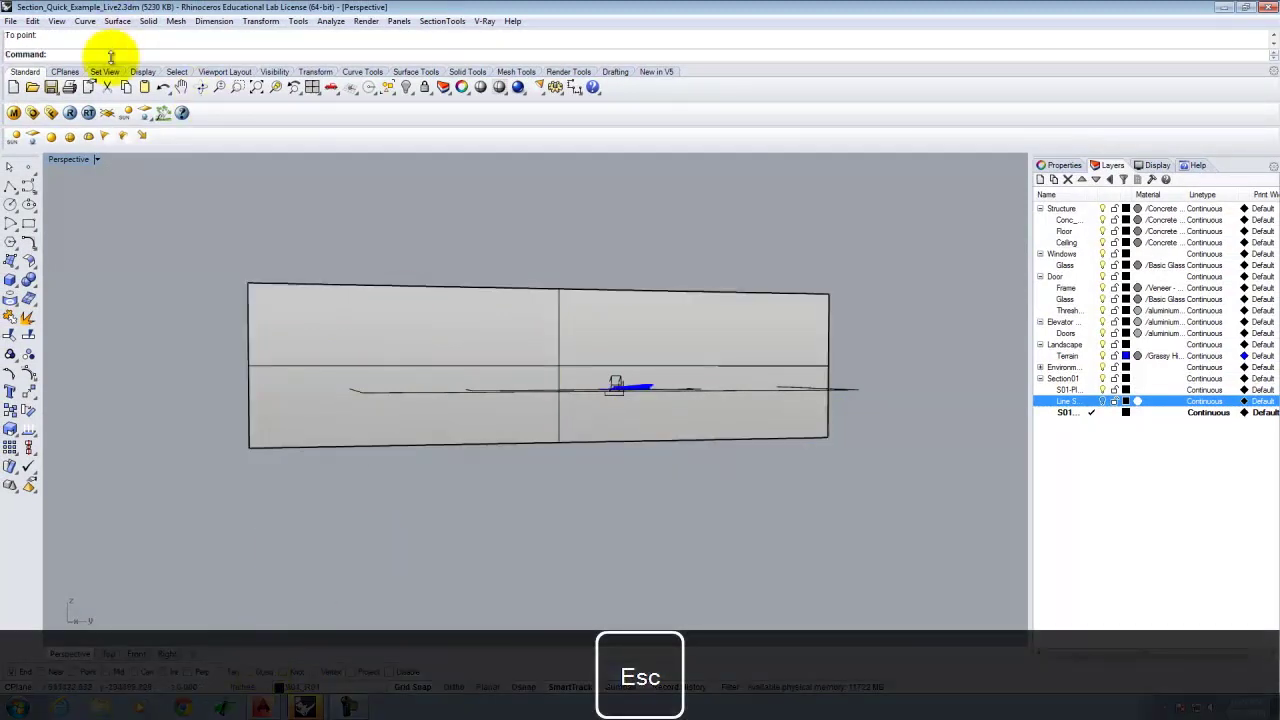
# Start stCreate on all visible objects and use the Pick direction option between the two end points of the section plane's bottom edge.
pyautogui.write('St')
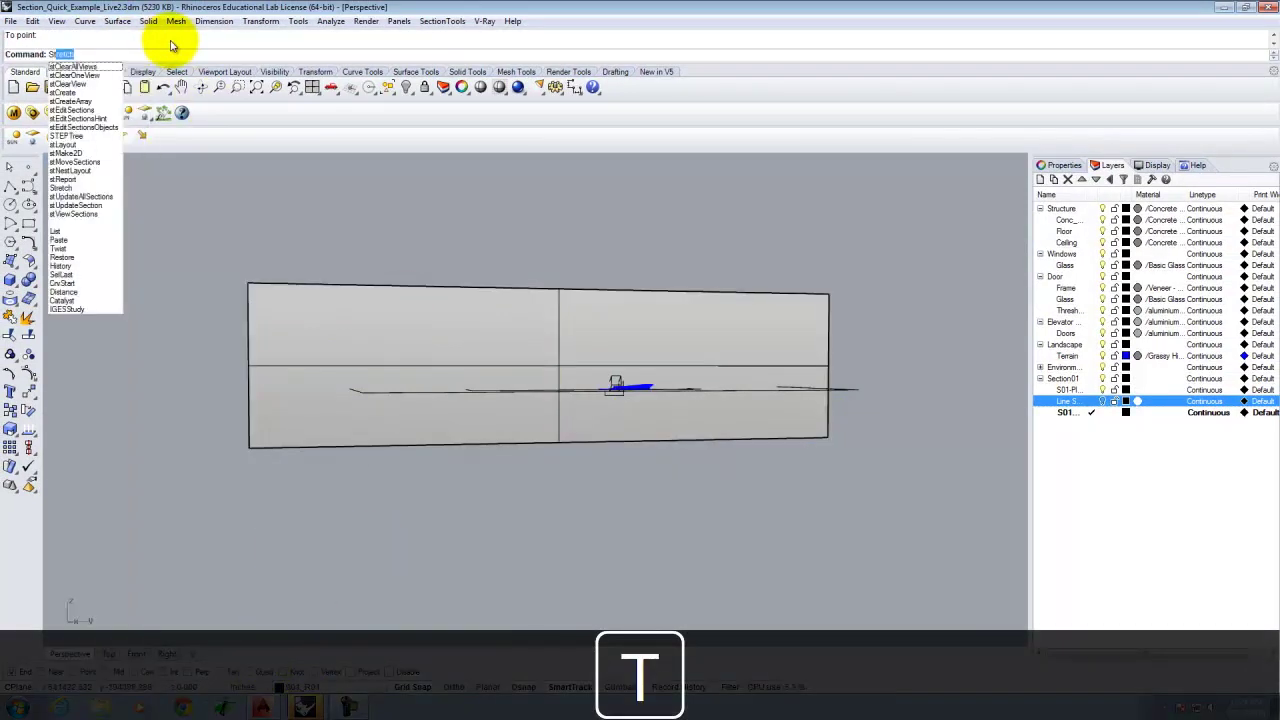
pyautogui.write('ce')
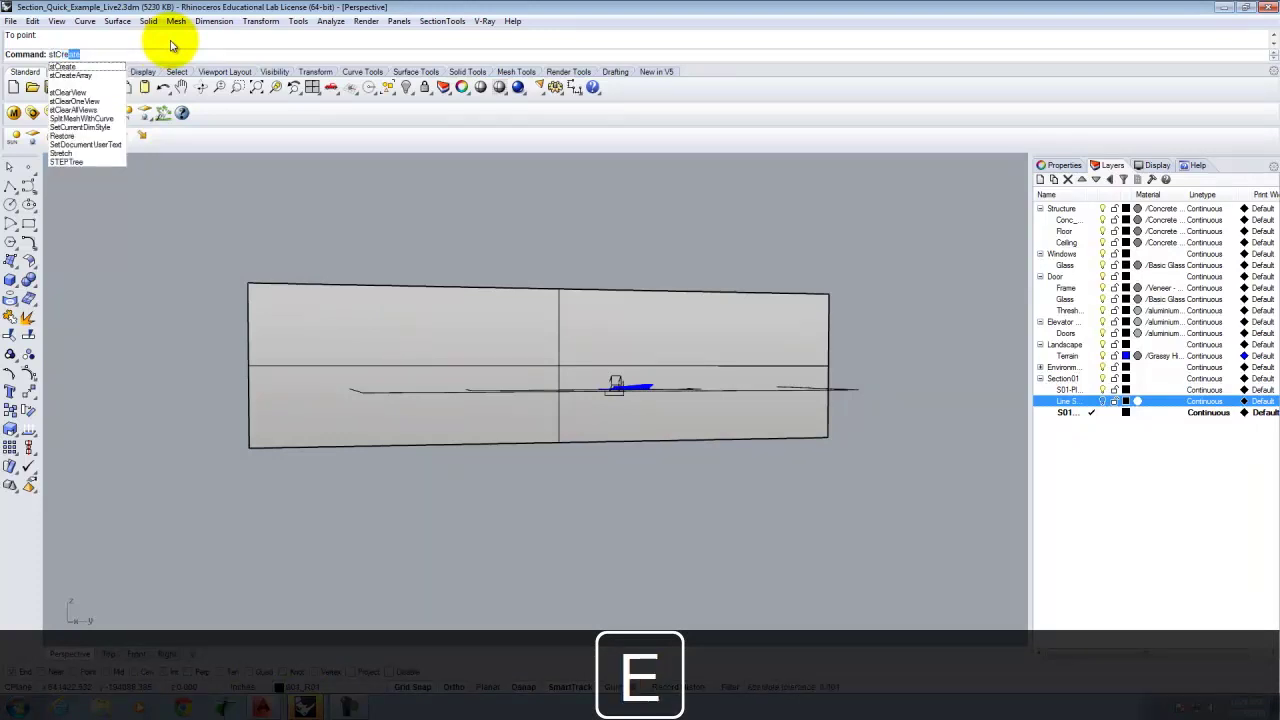
pyautogui.press('Return')
pyautogui.moveTo(394, 500); pyautogui.dragTo(391, 451, button='right')
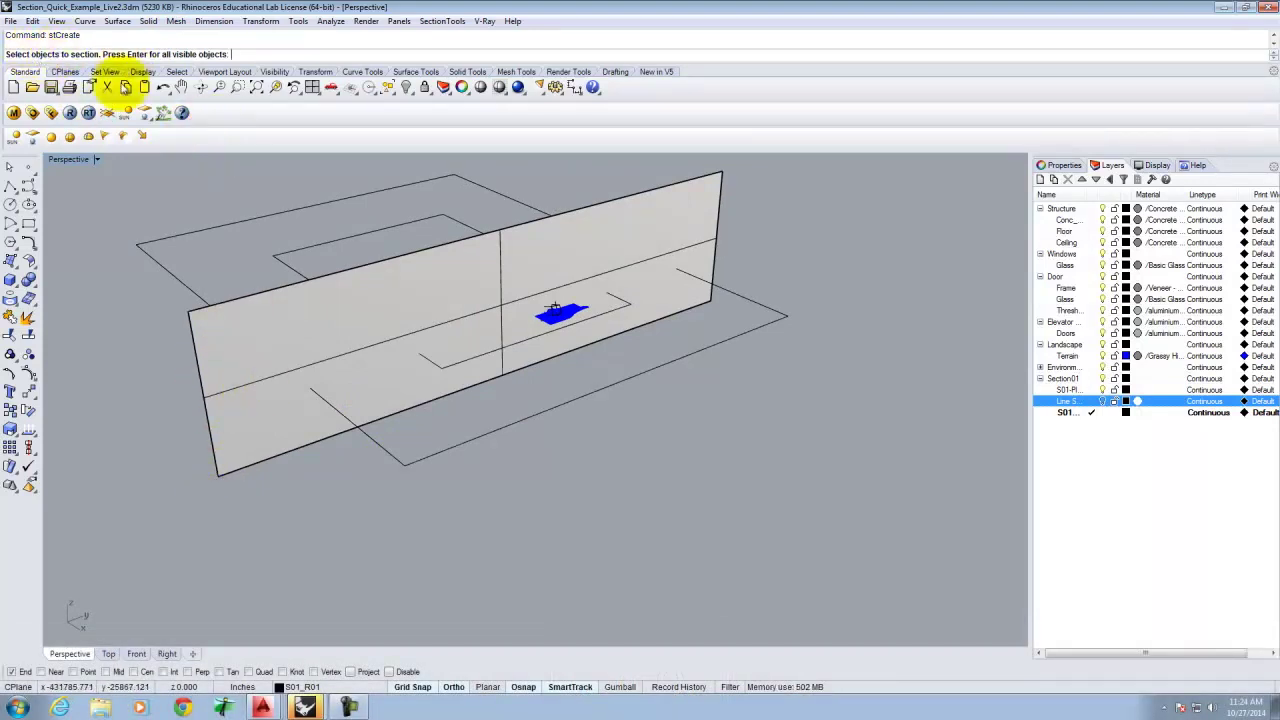
pyautogui.press('Return')
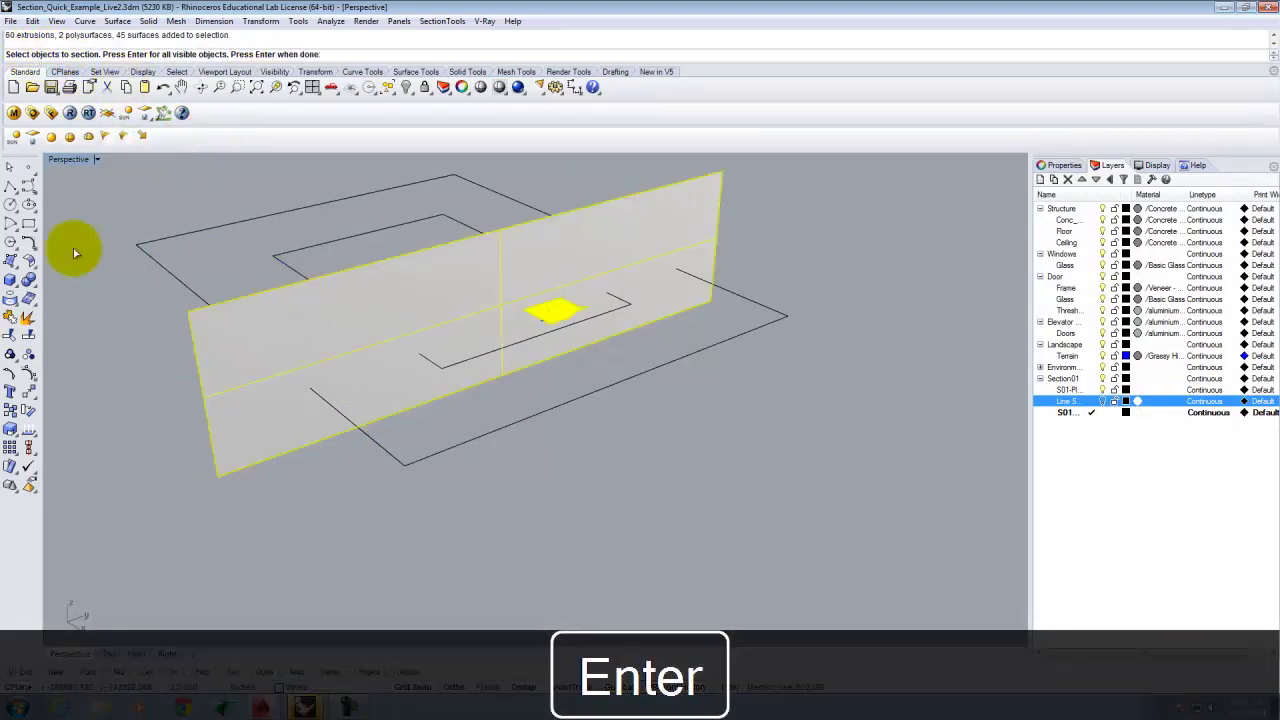
pyautogui.press('Return')
pyautogui.click(140, 54)
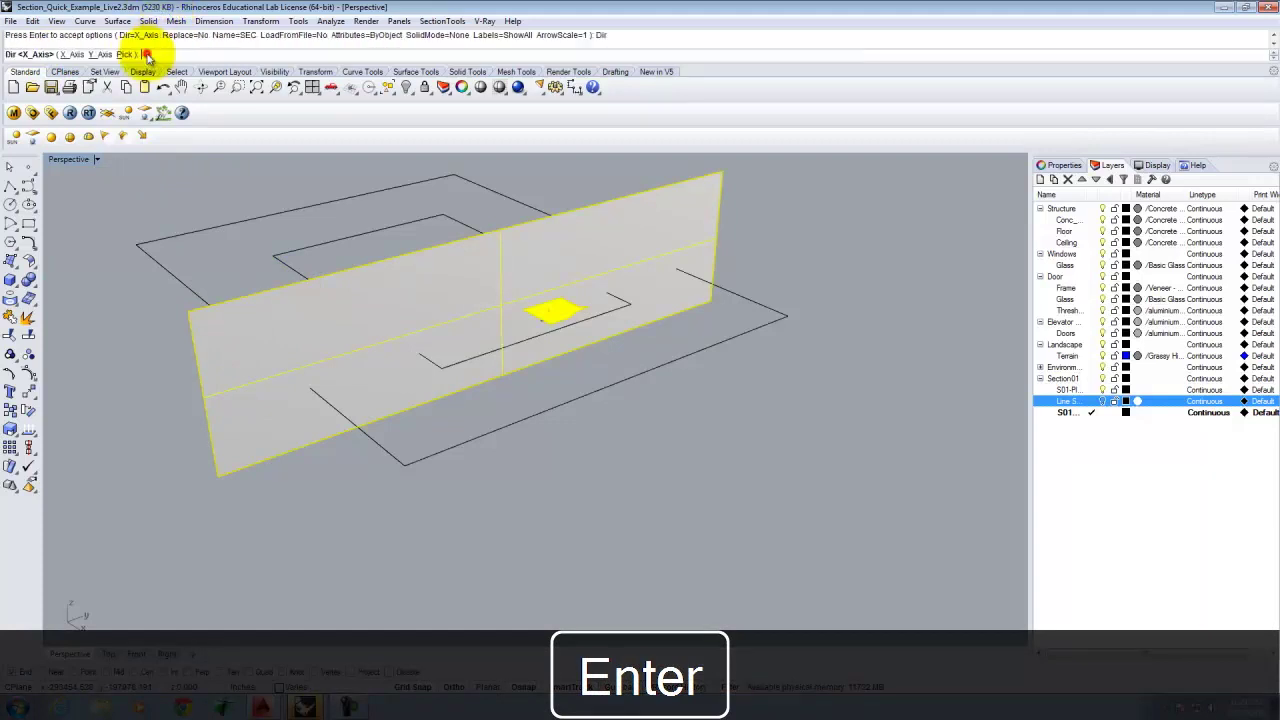
pyautogui.click(120, 54)
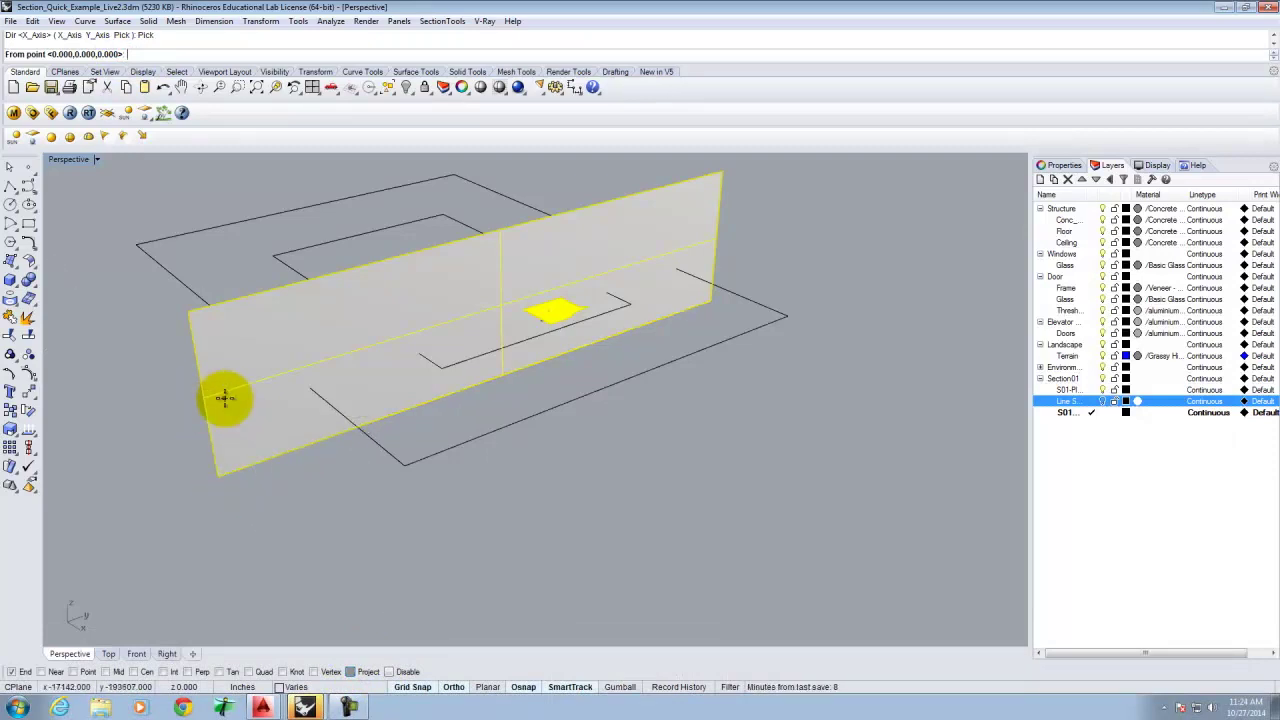
pyautogui.click(217, 472)
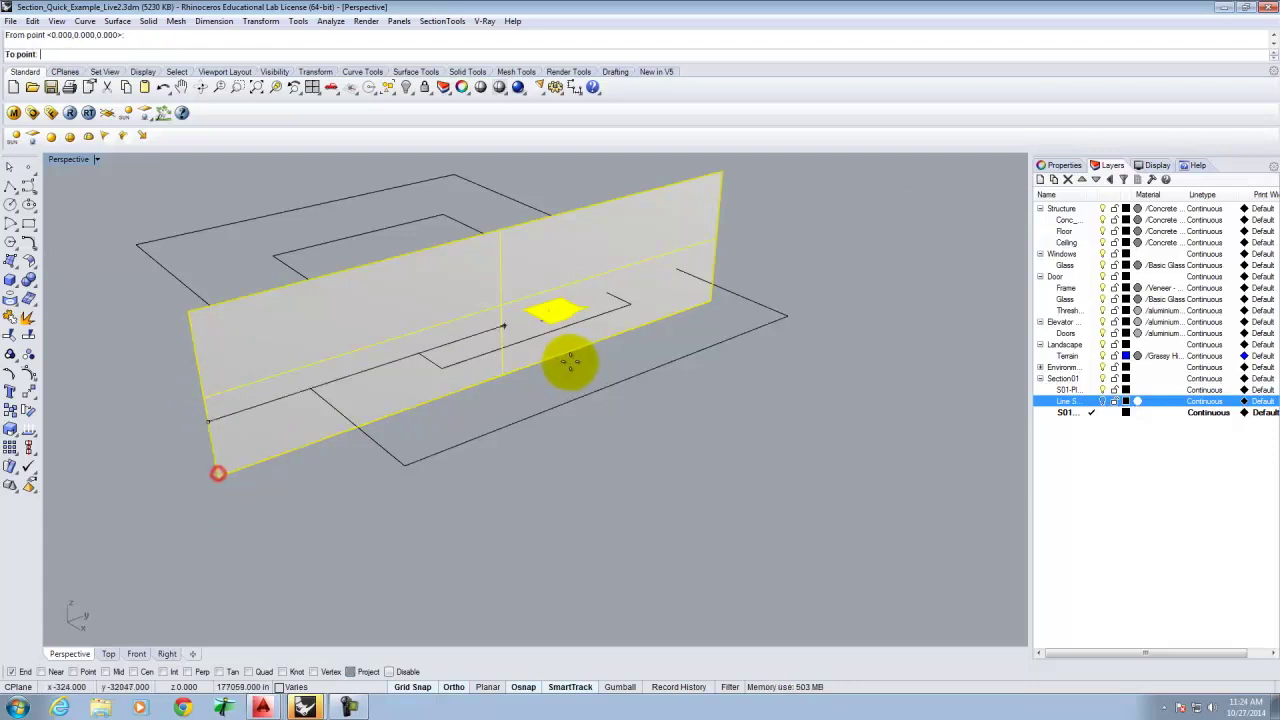
pyautogui.click(710, 300)
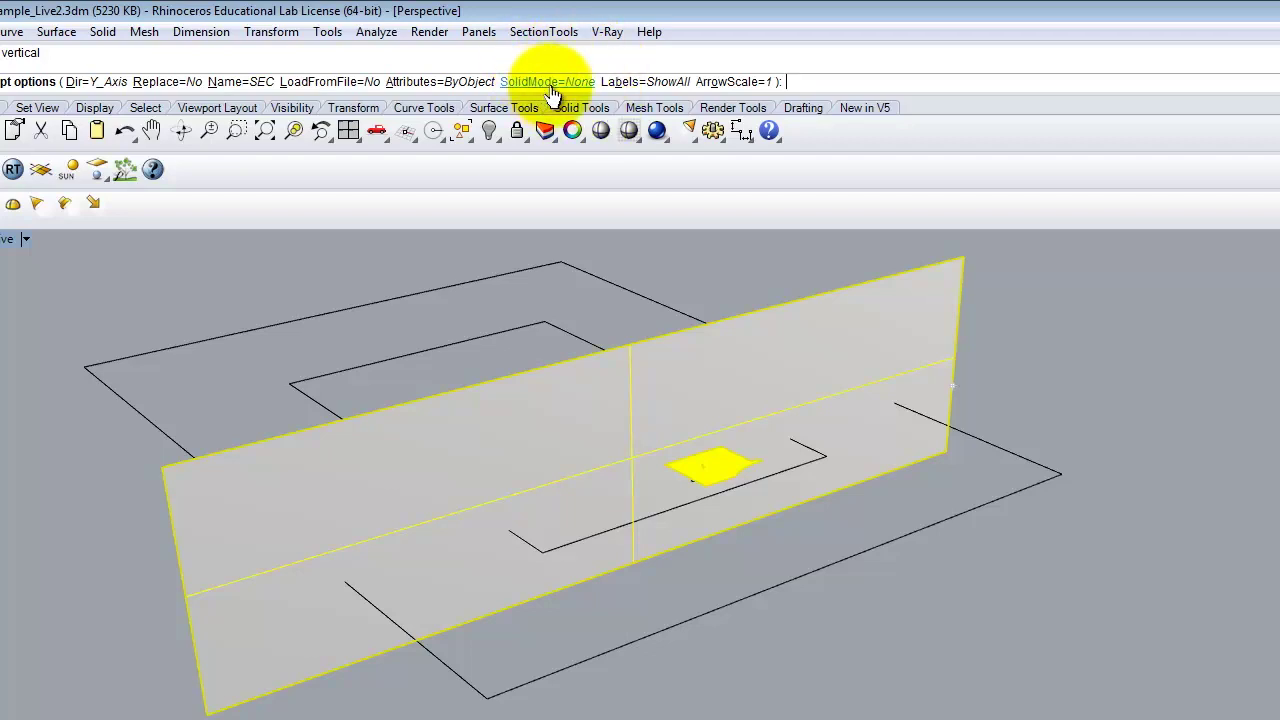
# Create the section with SolidMode set to Surfaces and Flip set to No, placing it at the end point of the plane's bottom edge.
pyautogui.click(540, 81)
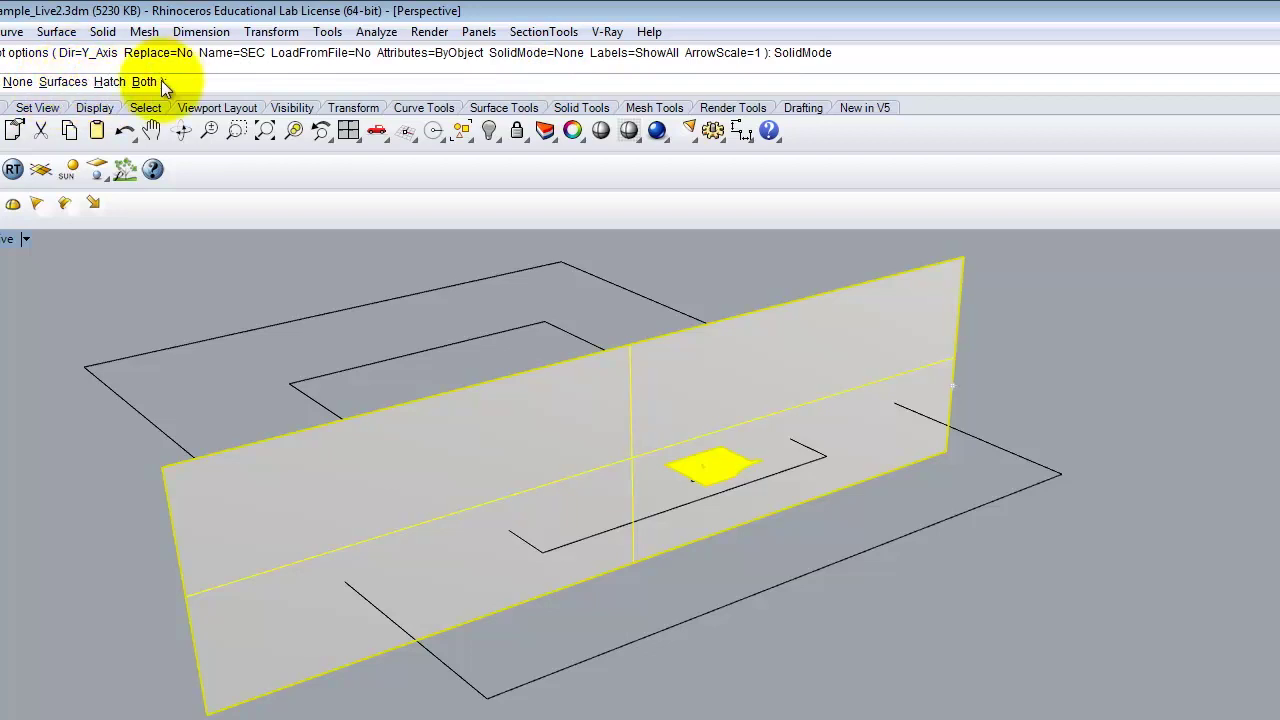
pyautogui.click(63, 84)
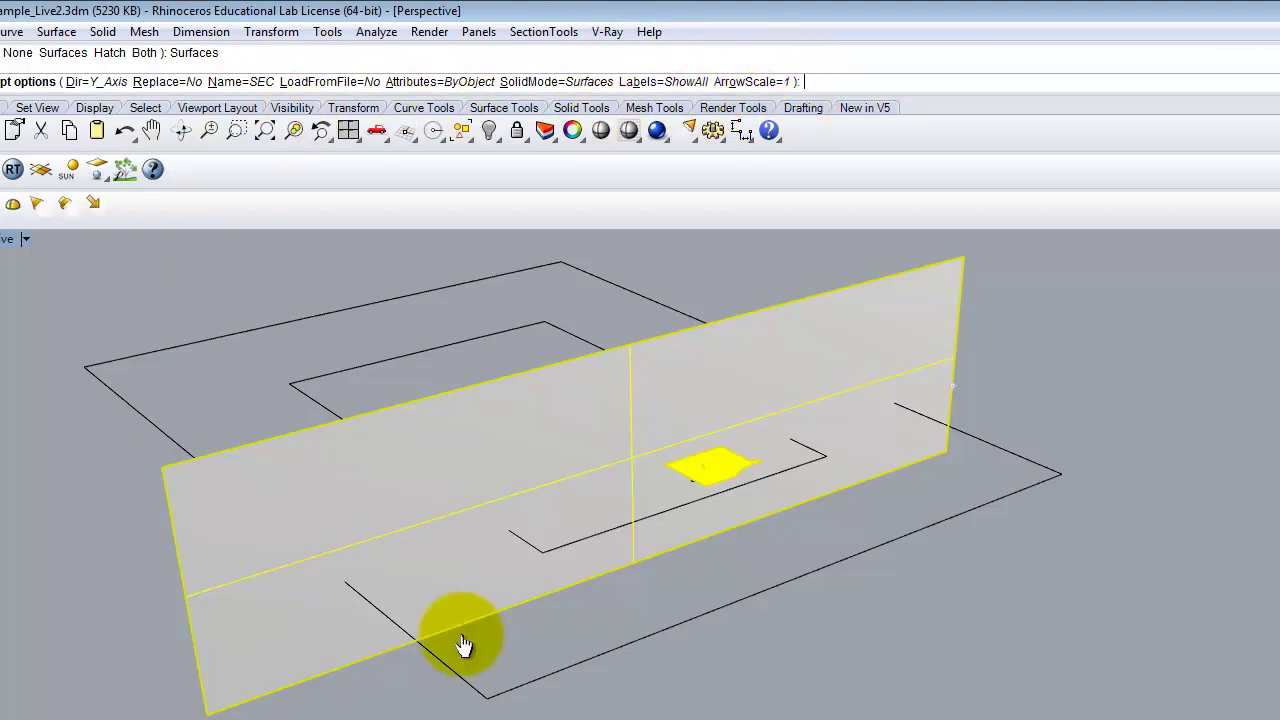
pyautogui.press('Return')
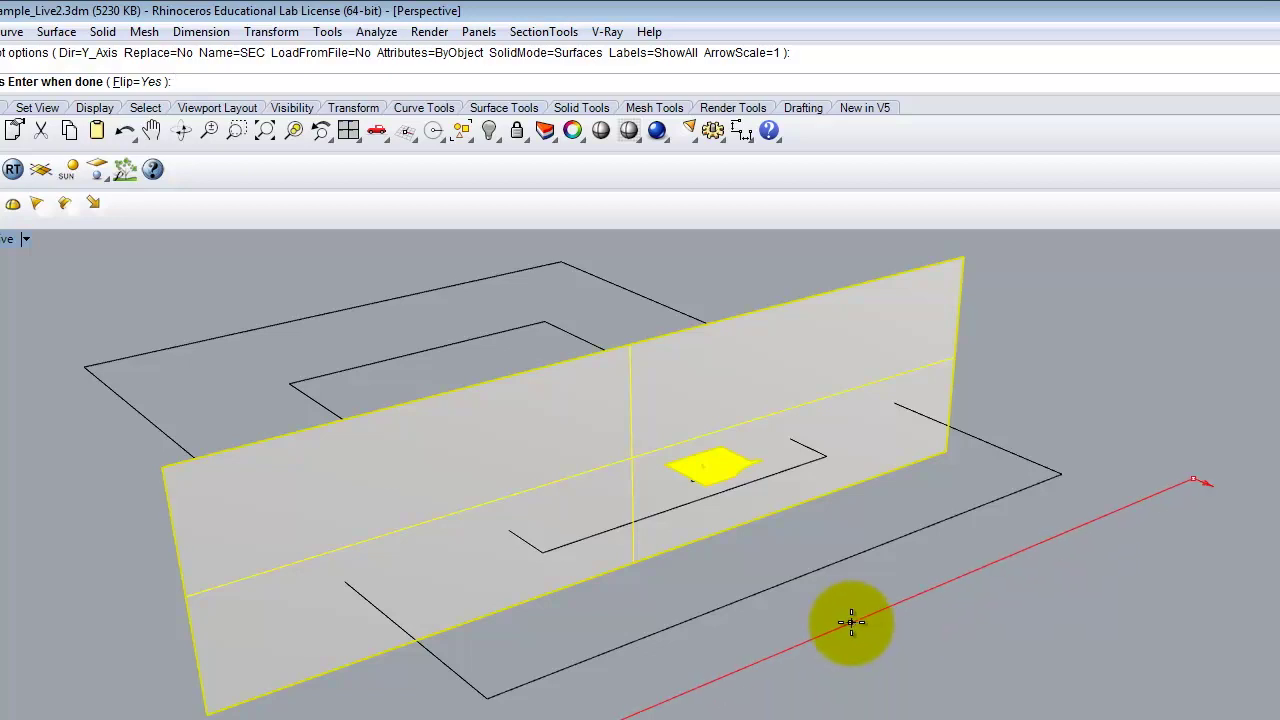
pyautogui.click(140, 84)
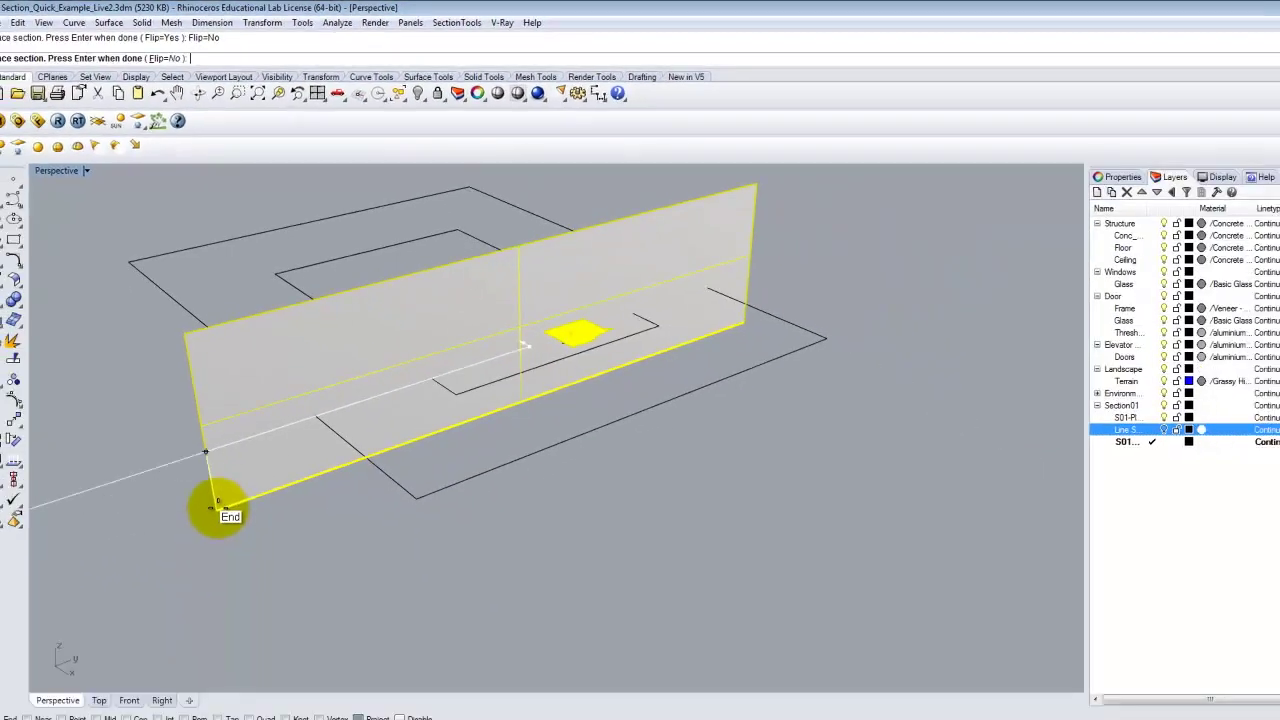
pyautogui.click(208, 712)
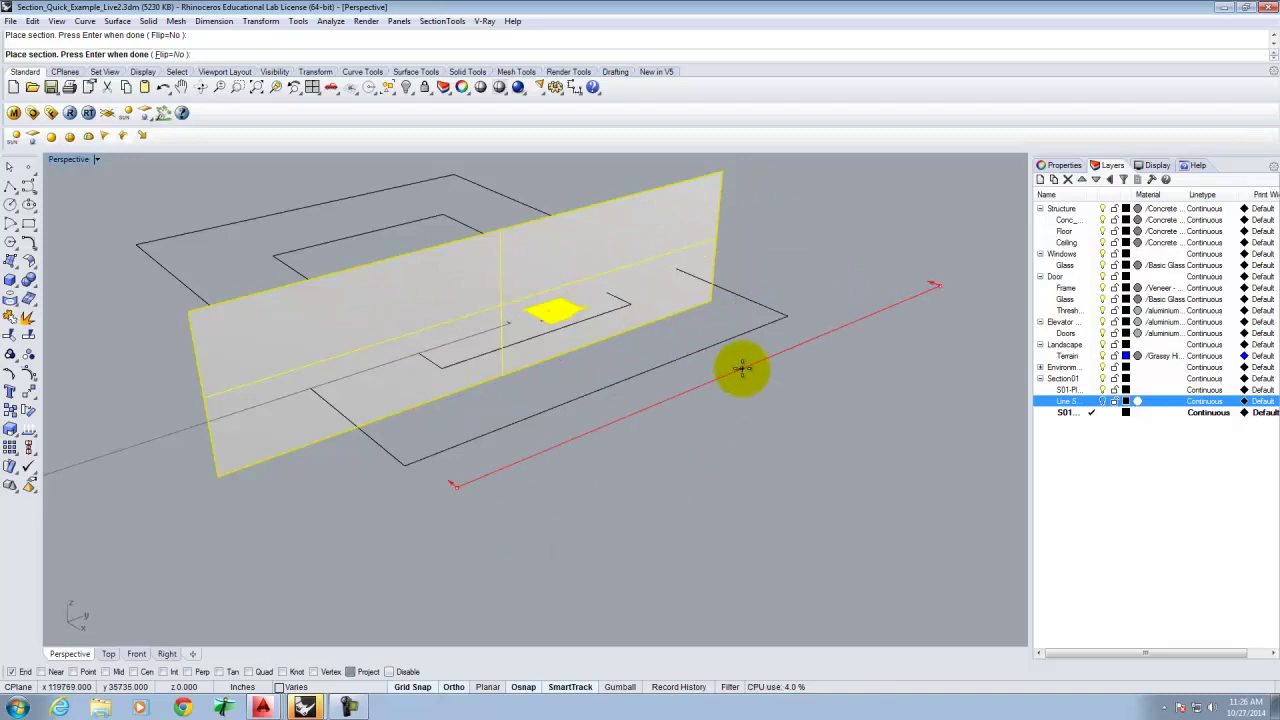
pyautogui.press('Return')
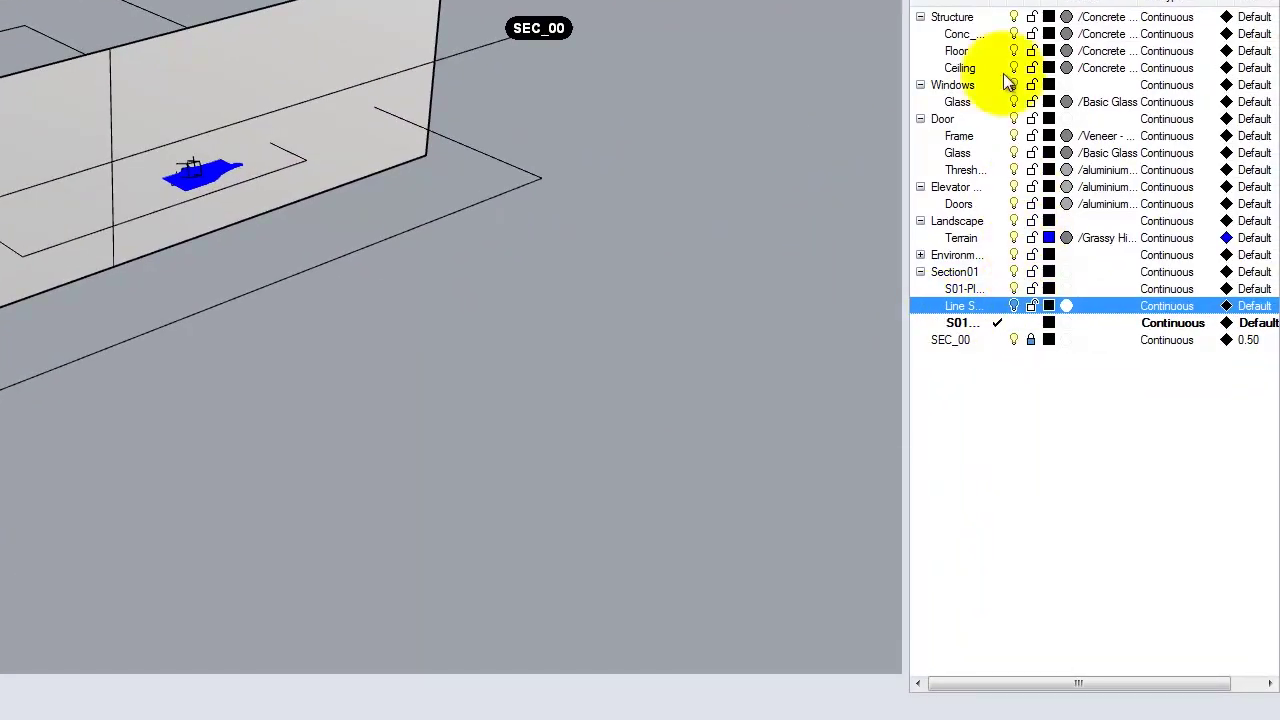
# Make SEC_00 the current layer and hide all layers from Structure through Section01.
pyautogui.click(960, 17)
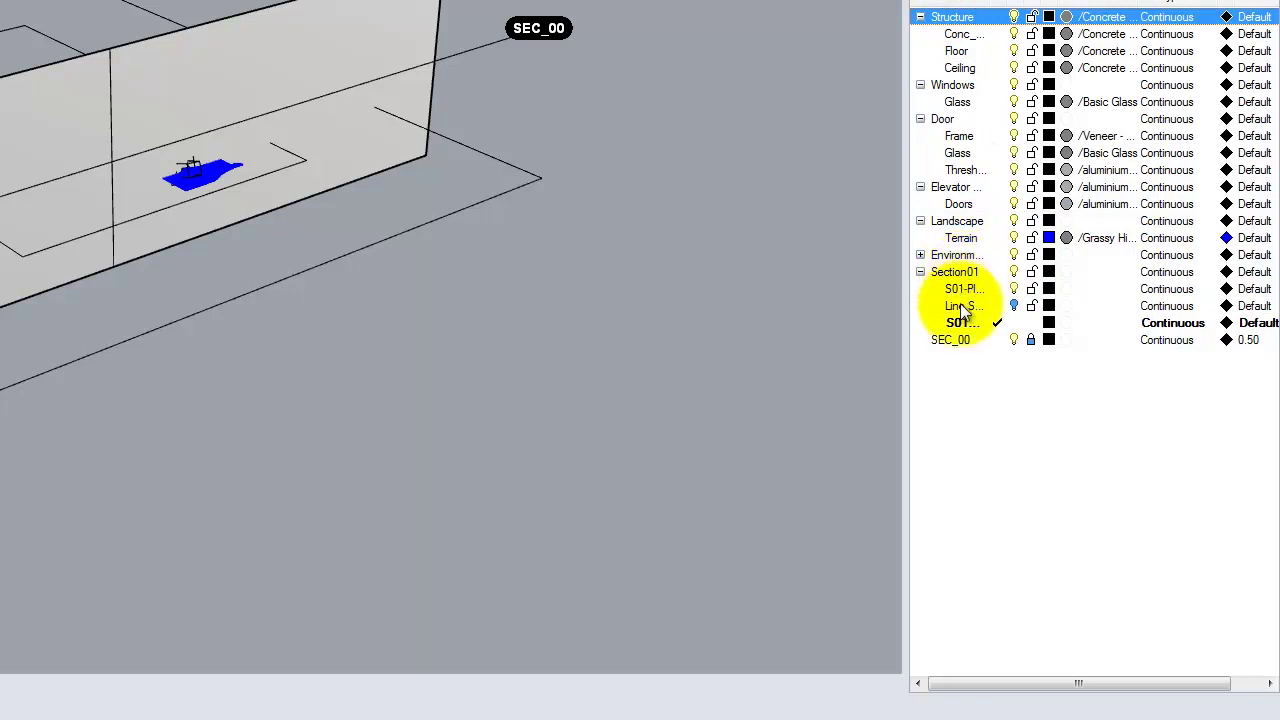
pyautogui.keyDown('shift'); pyautogui.click(958, 272); pyautogui.keyUp('shift')
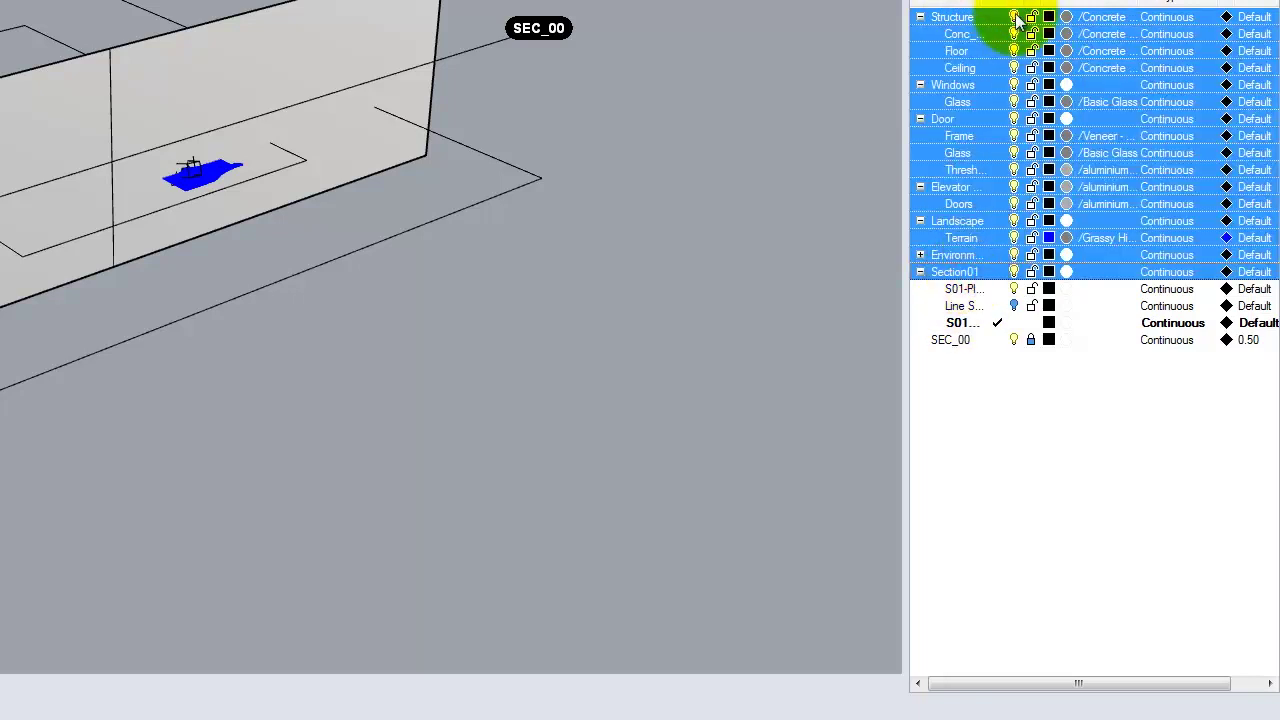
pyautogui.click(1014, 17)
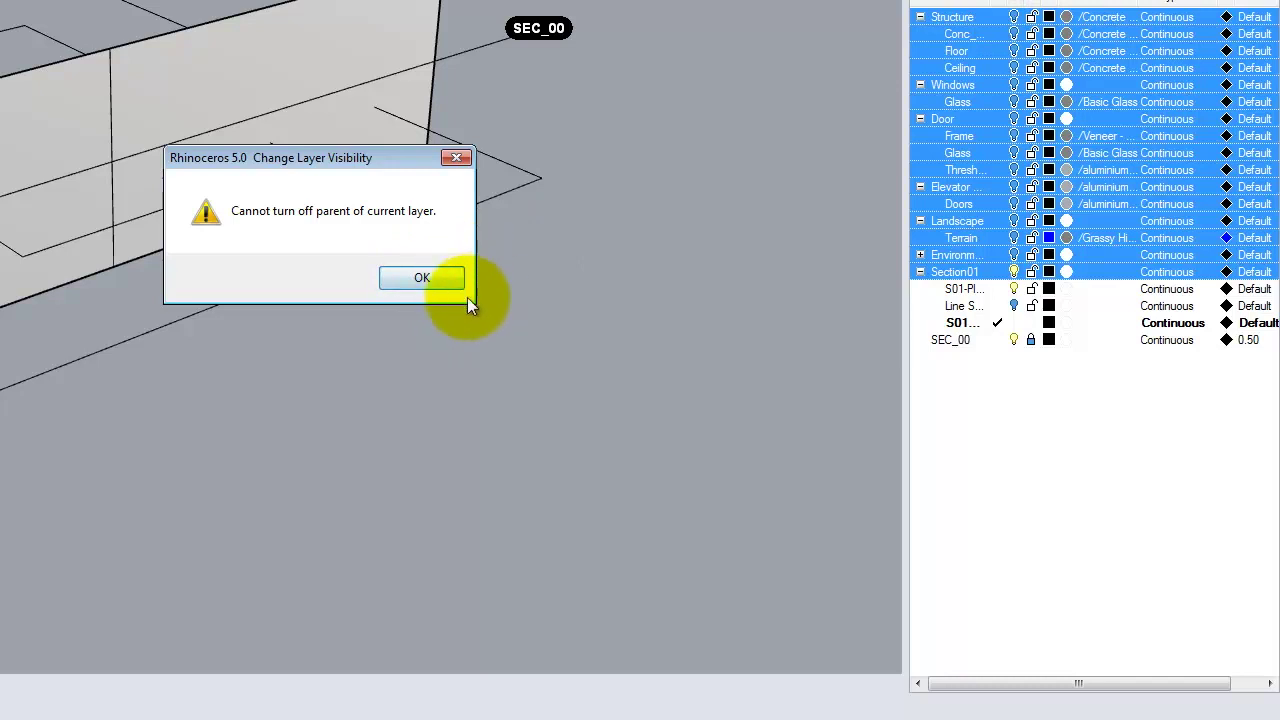
pyautogui.click(449, 277)
pyautogui.click(997, 340)
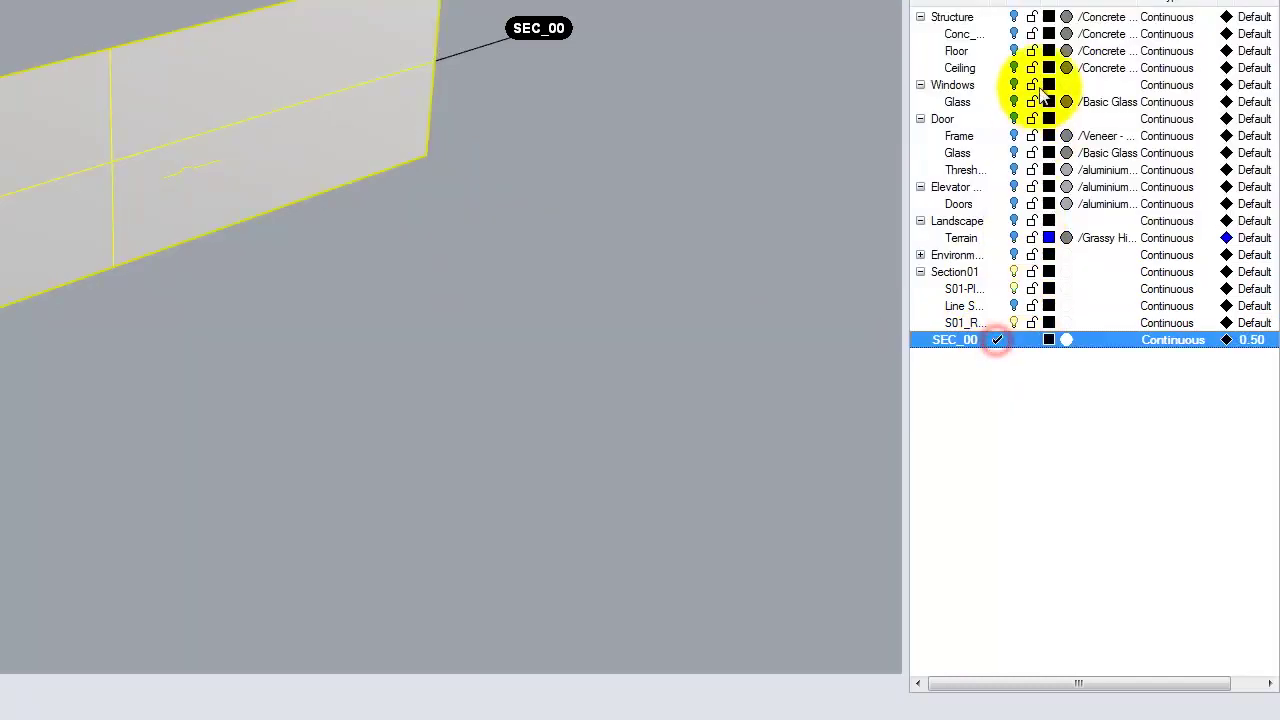
pyautogui.click(1015, 273)
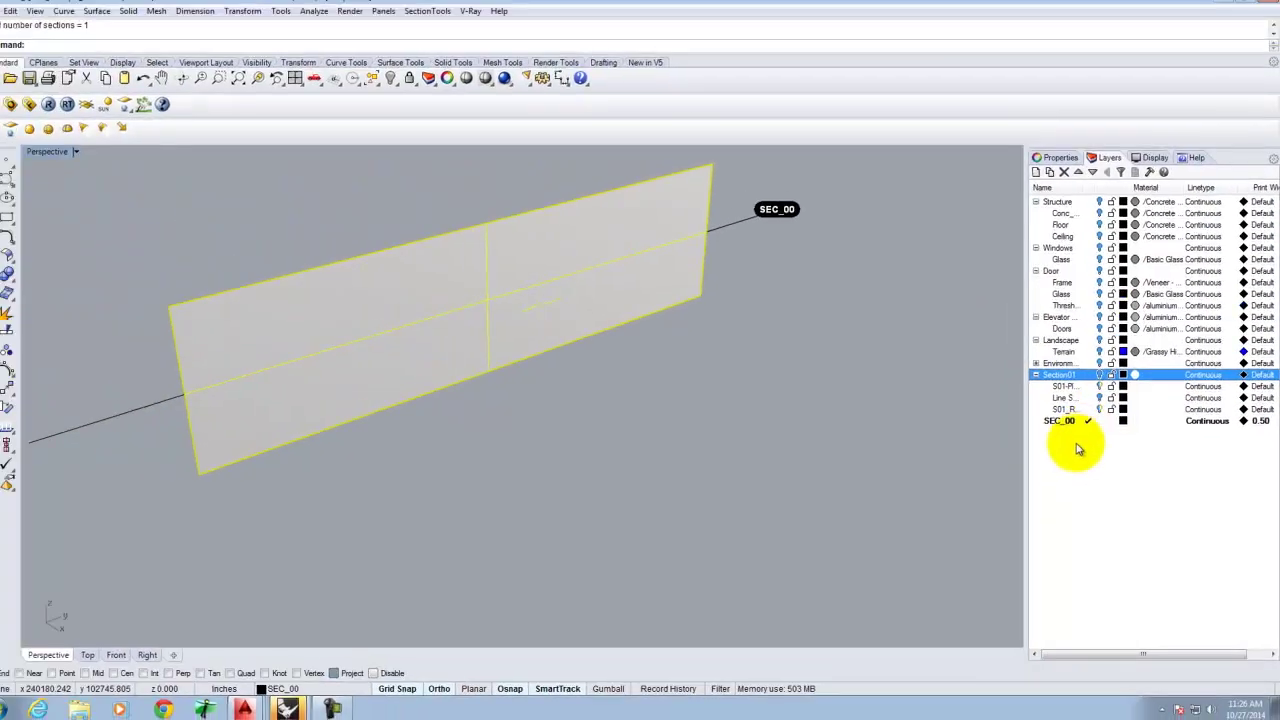
pyautogui.click(982, 393)
pyautogui.click(640, 389)
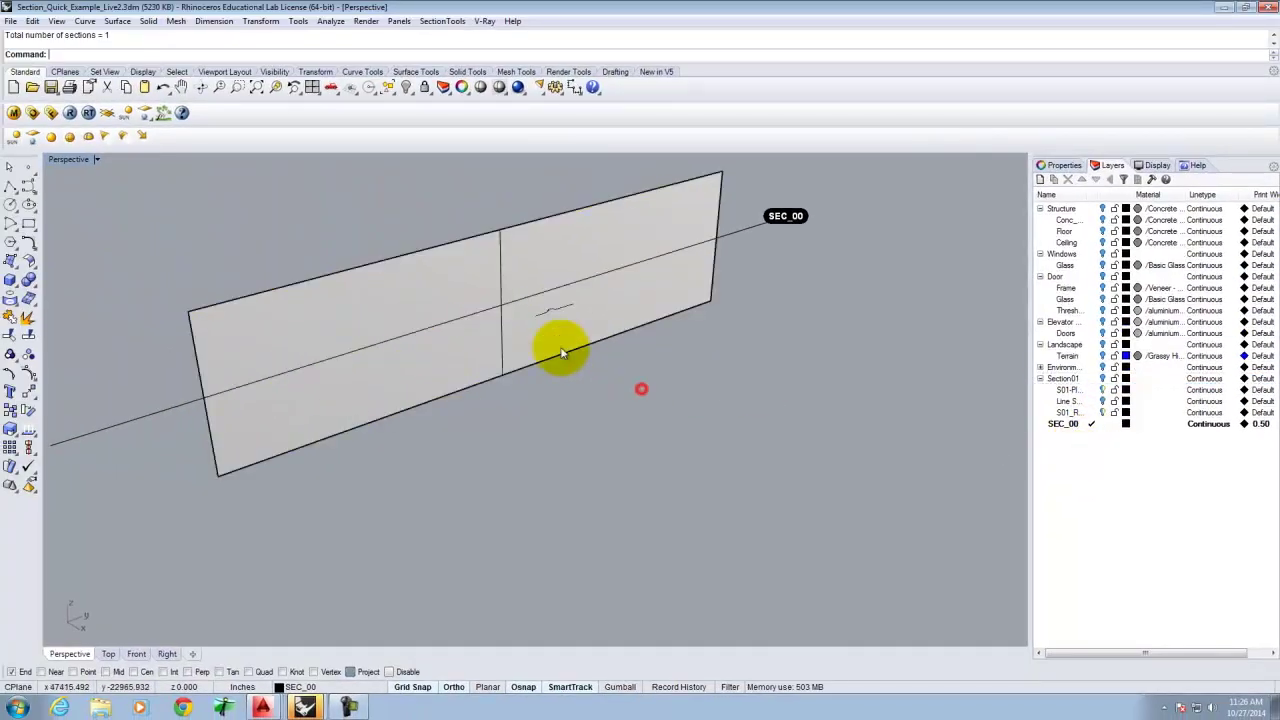
# Zoom to the generated section geometry and examine the cut curves and surfaces of the building and terrain.
pyautogui.scroll(6, 546, 311)
pyautogui.click(580, 311)
pyautogui.write('z')
pyautogui.press('Return')
pyautogui.write('s')
pyautogui.press('Return')
pyautogui.scroll(-6, 855, 340)
pyautogui.scroll(7, 497, 438)
pyautogui.moveTo(551, 445); pyautogui.dragTo(520, 446, button='right')
pyautogui.scroll(3, 428, 447)
pyautogui.click(485, 412)
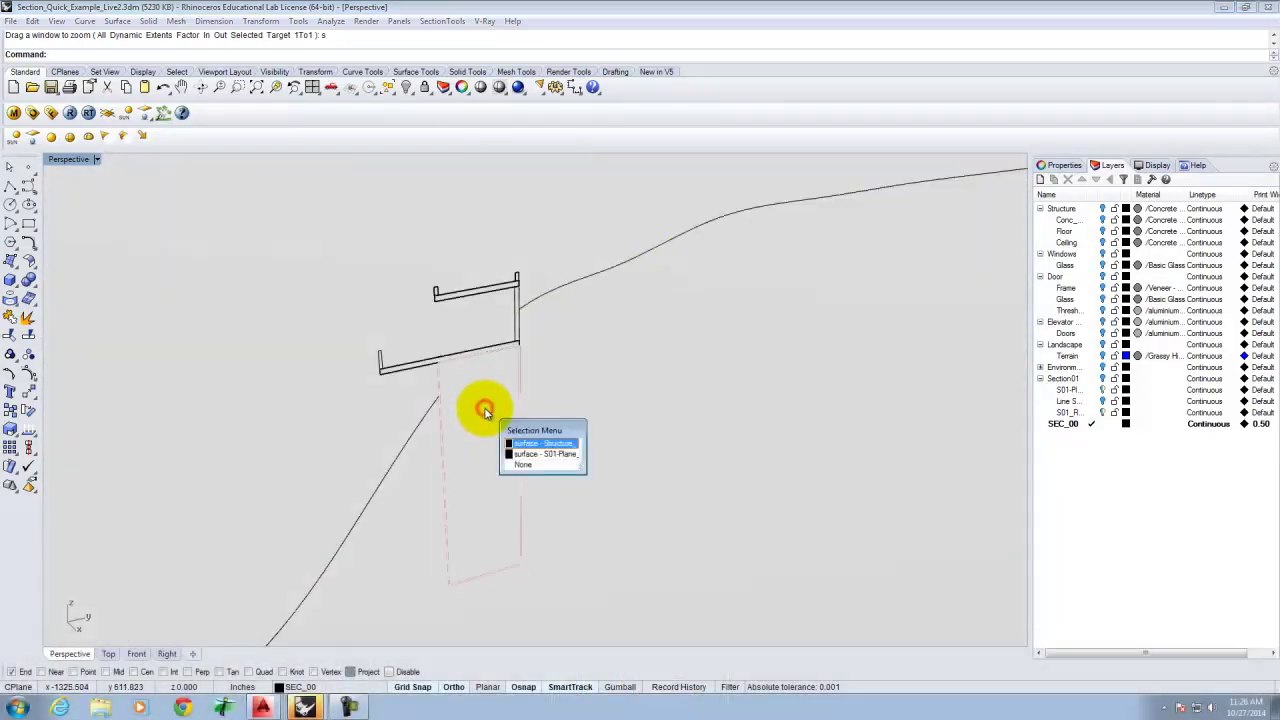
pyautogui.click(423, 367)
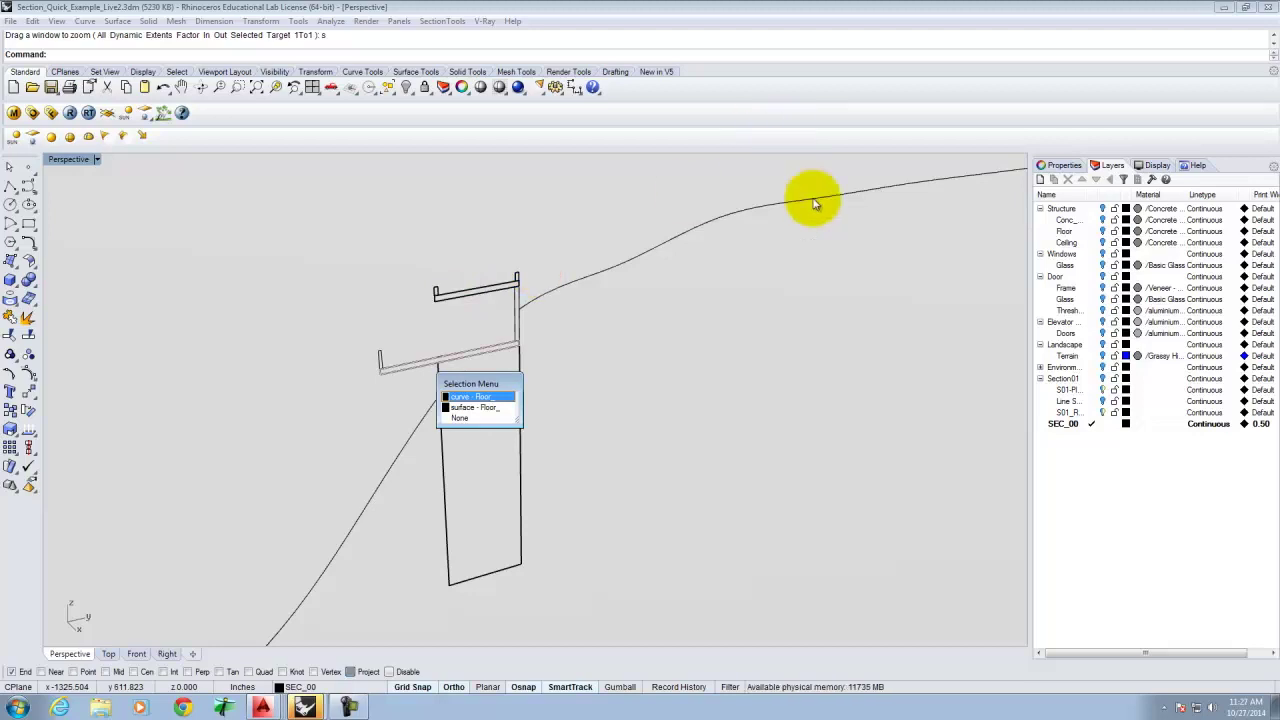
pyautogui.click(742, 323)
# Show all layers from Structure through Section01 again and clear the object selection.
pyautogui.scroll(-20, 795, 340)
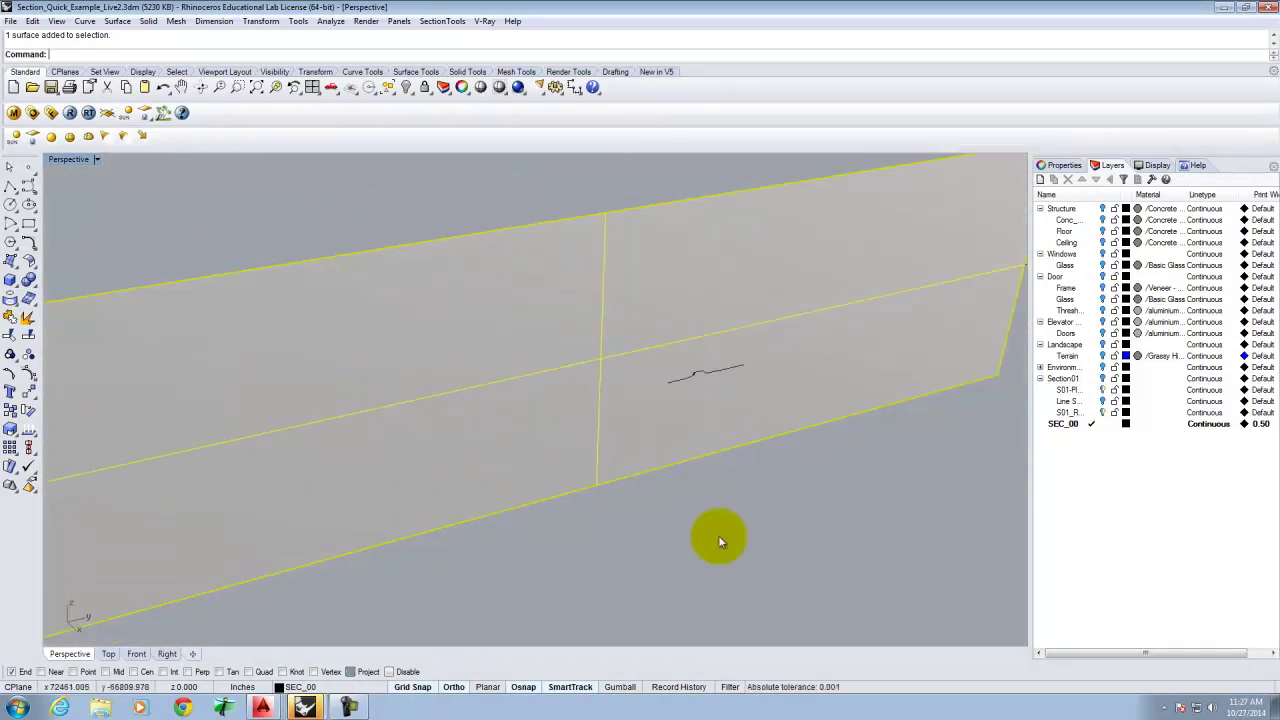
pyautogui.click(1079, 210)
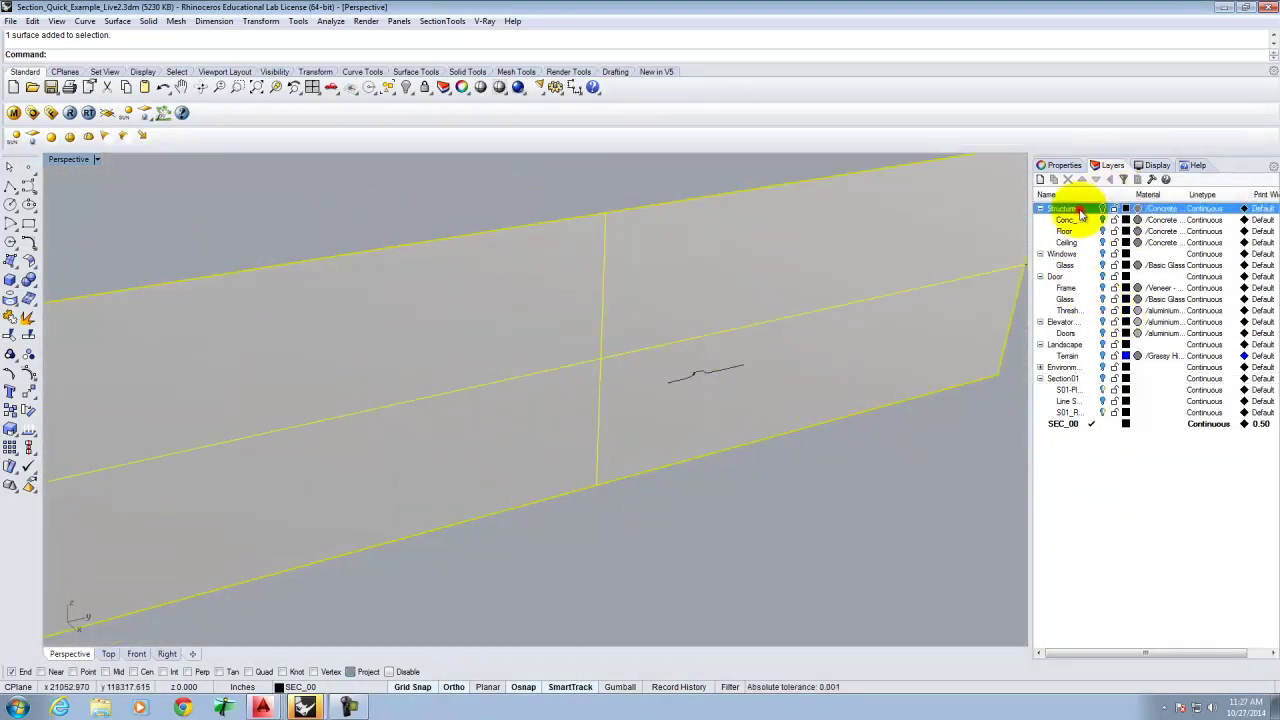
pyautogui.keyDown('shift'); pyautogui.click(1090, 378); pyautogui.keyUp('shift')
pyautogui.click(1103, 379)
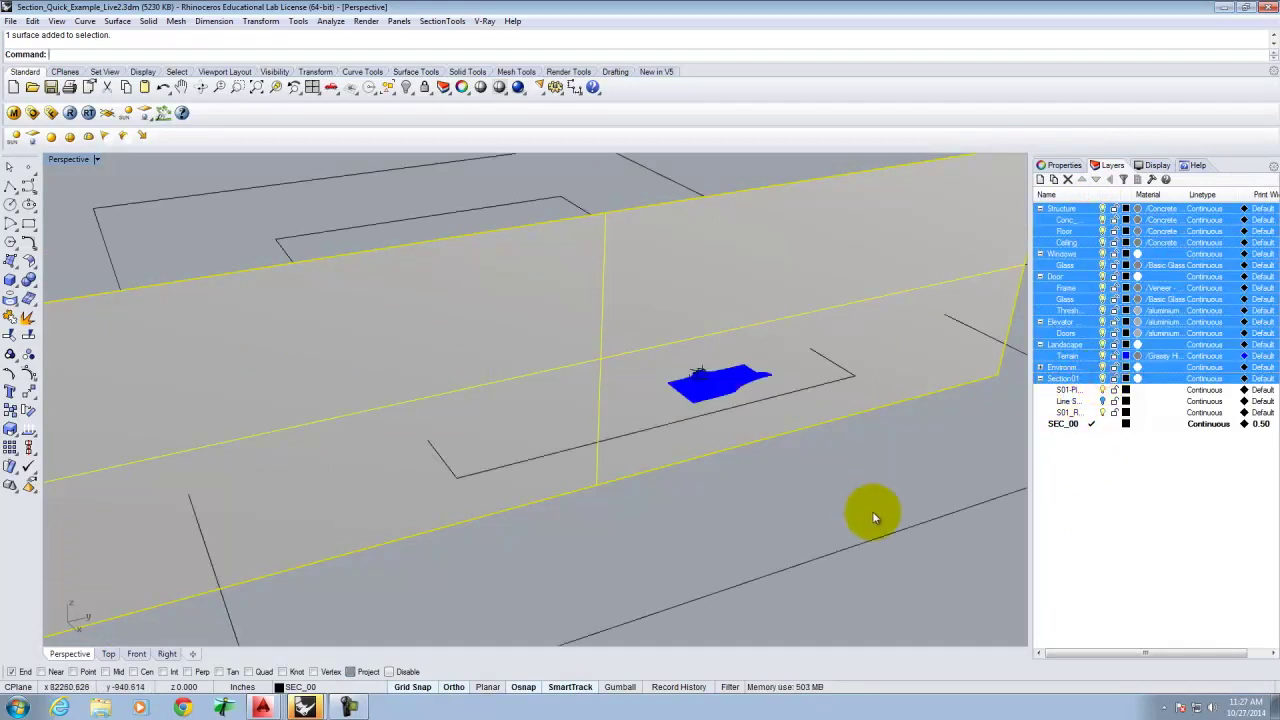
pyautogui.click(925, 576)
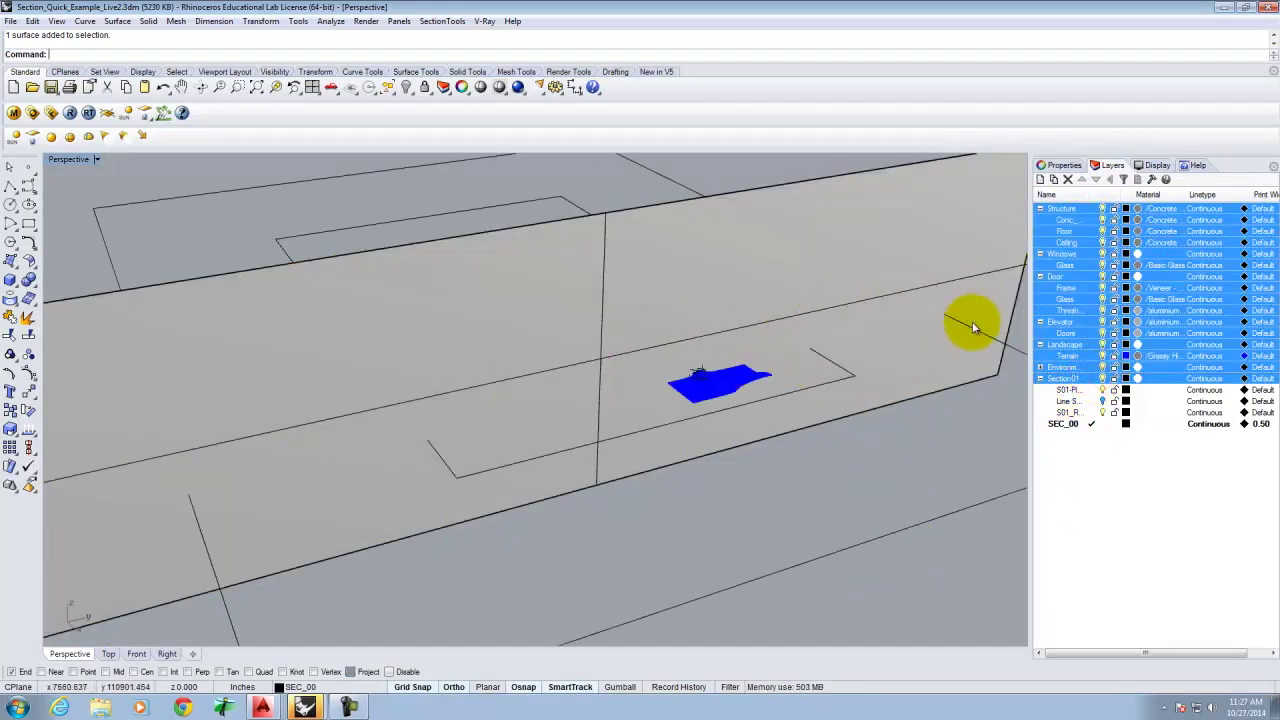
pyautogui.scroll(-5, 720, 262)
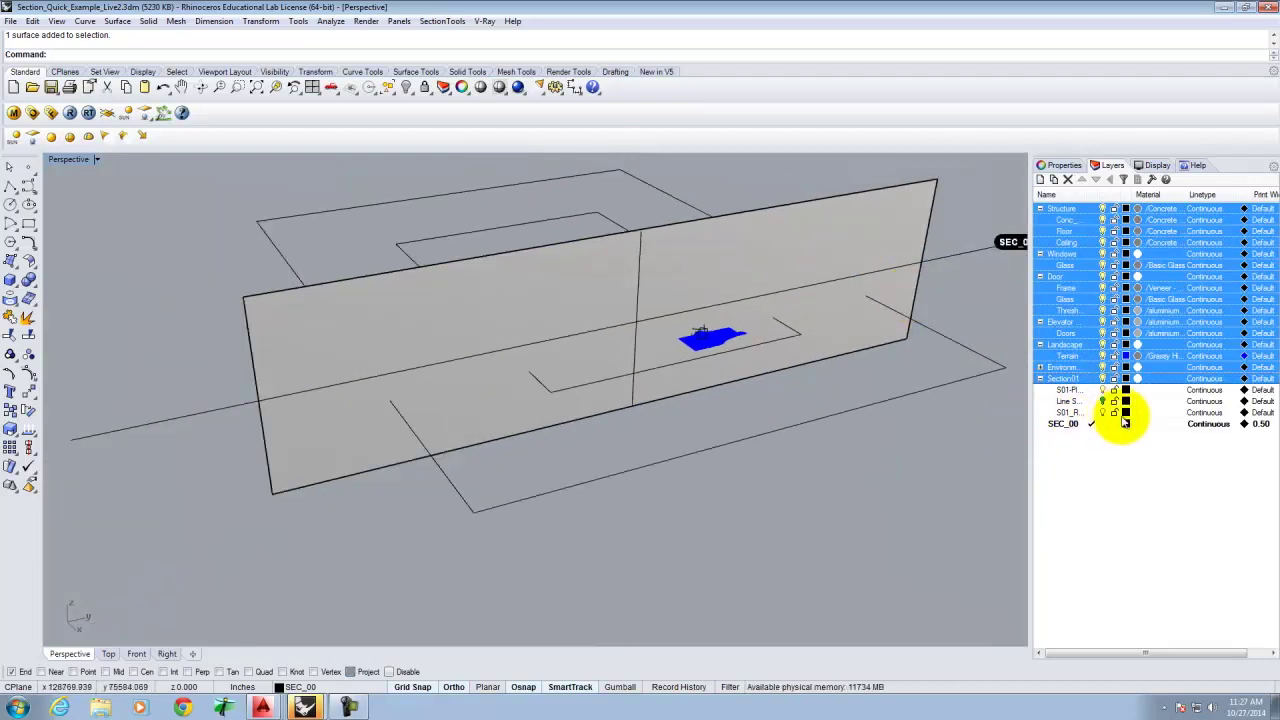
# Hide the S01-Plane layer and deselect the section plane surface.
pyautogui.click(1104, 391)
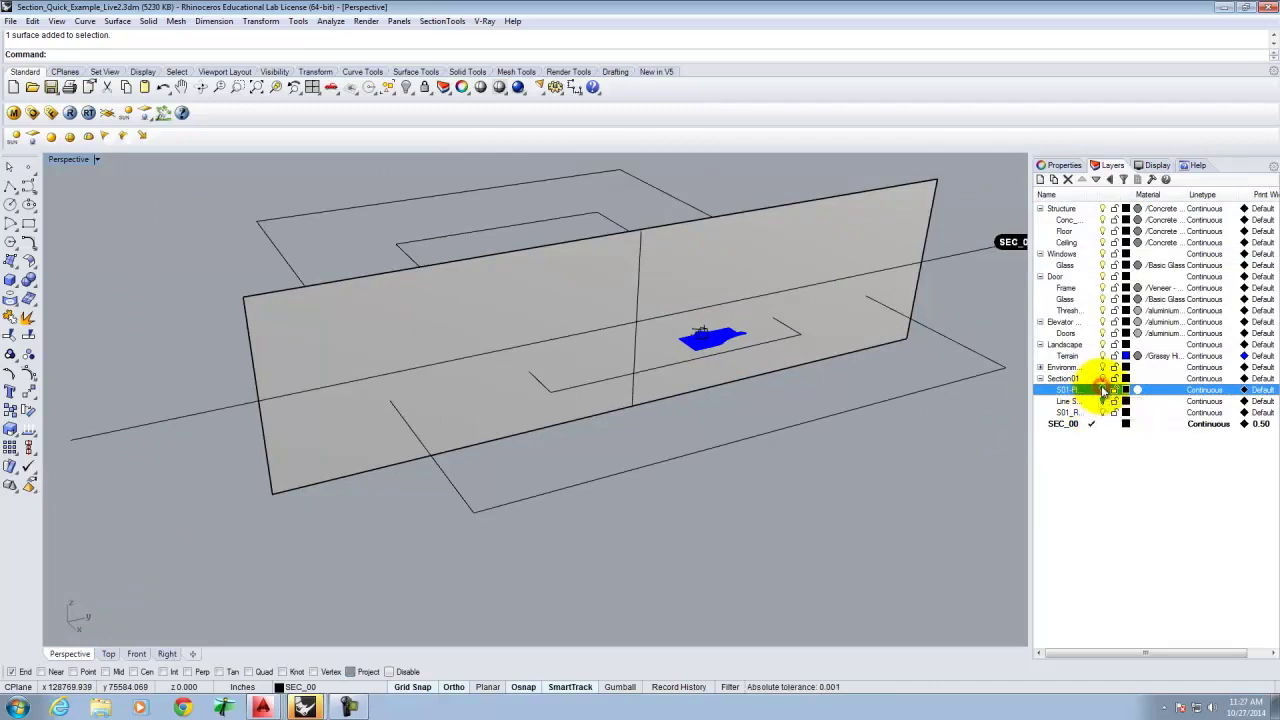
pyautogui.click(815, 257)
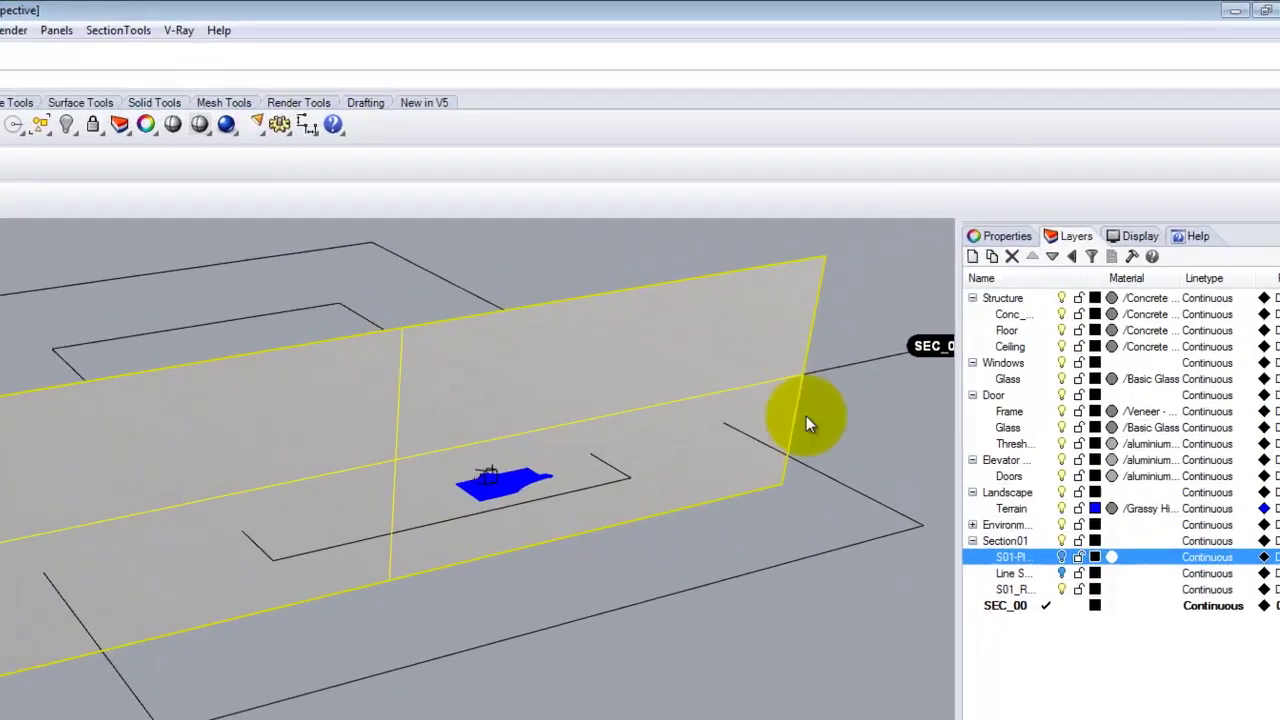
pyautogui.click(946, 284)
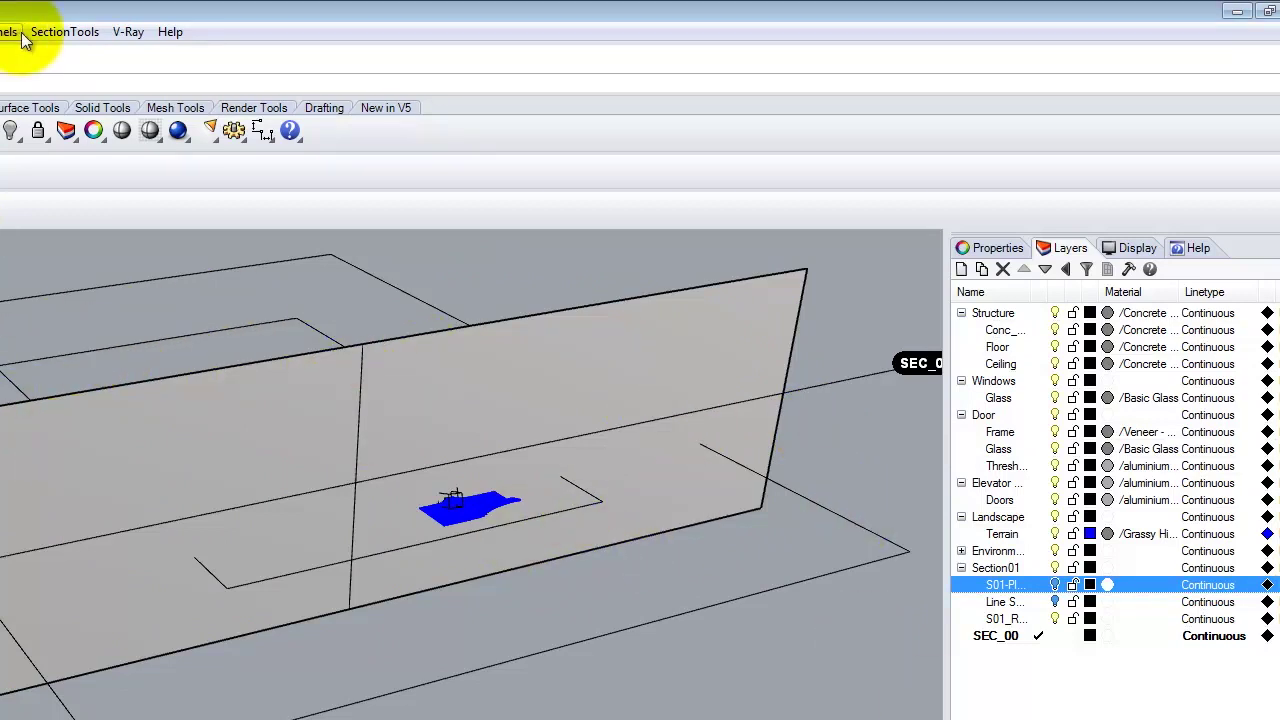
# Run the SectionTools View command on section SEC_00 from the section list and clip the Perspective viewport with it.
pyautogui.click(64, 33)
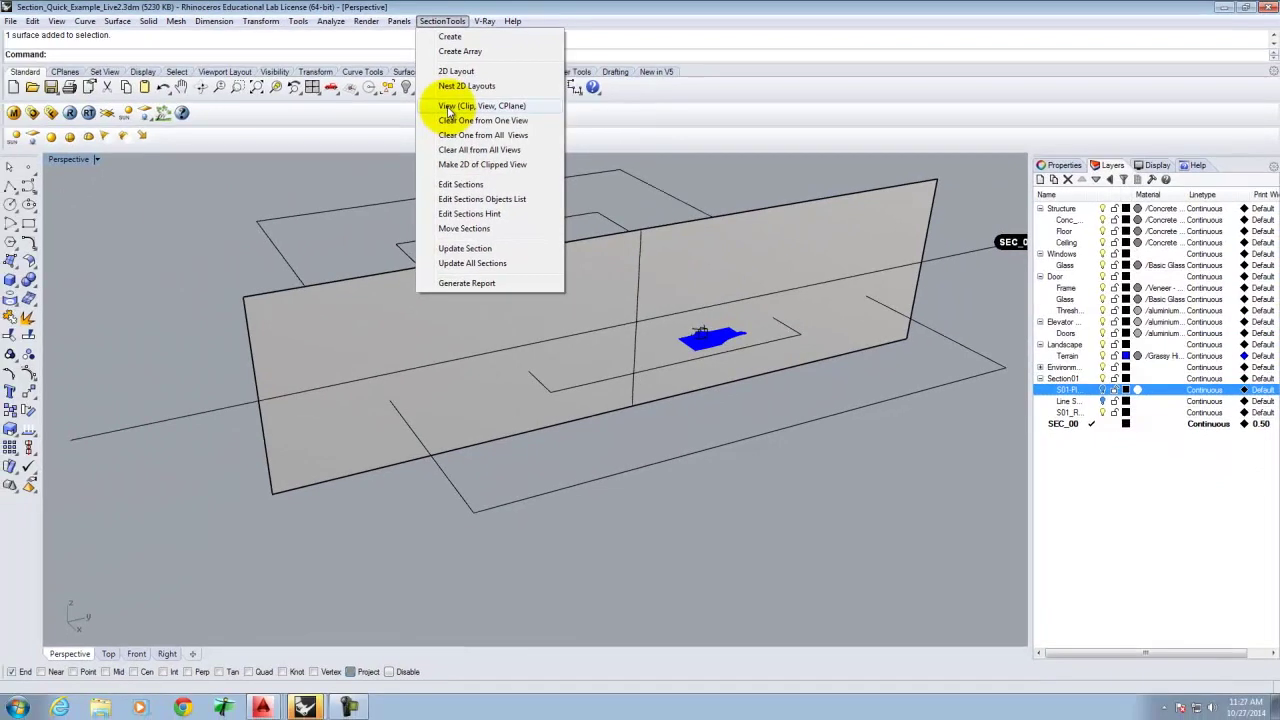
pyautogui.click(72, 160)
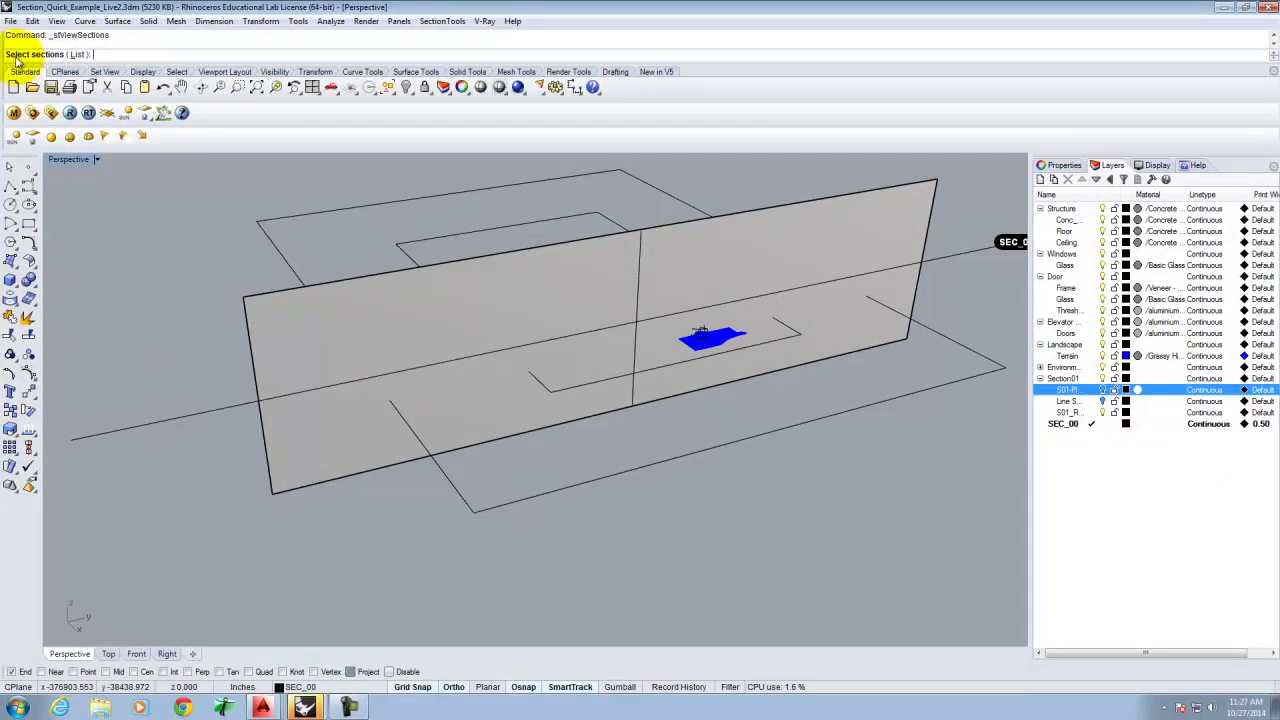
pyautogui.click(78, 54)
pyautogui.click(592, 319)
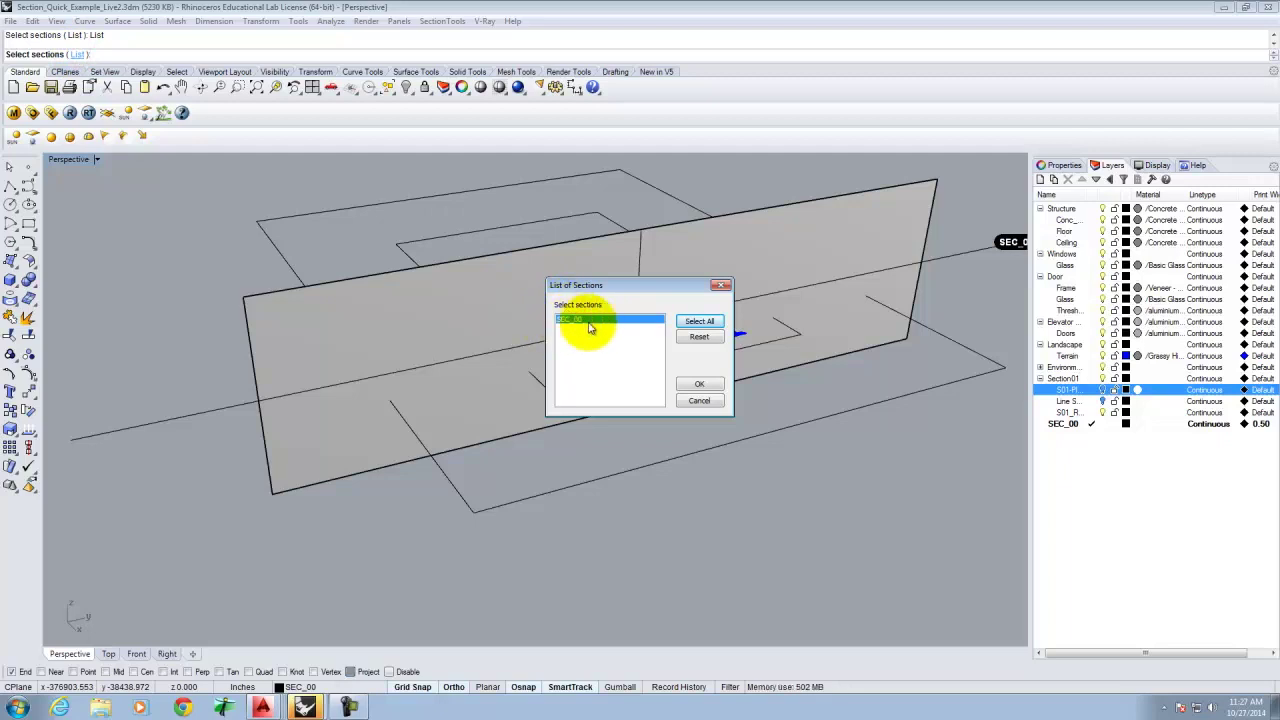
pyautogui.click(706, 386)
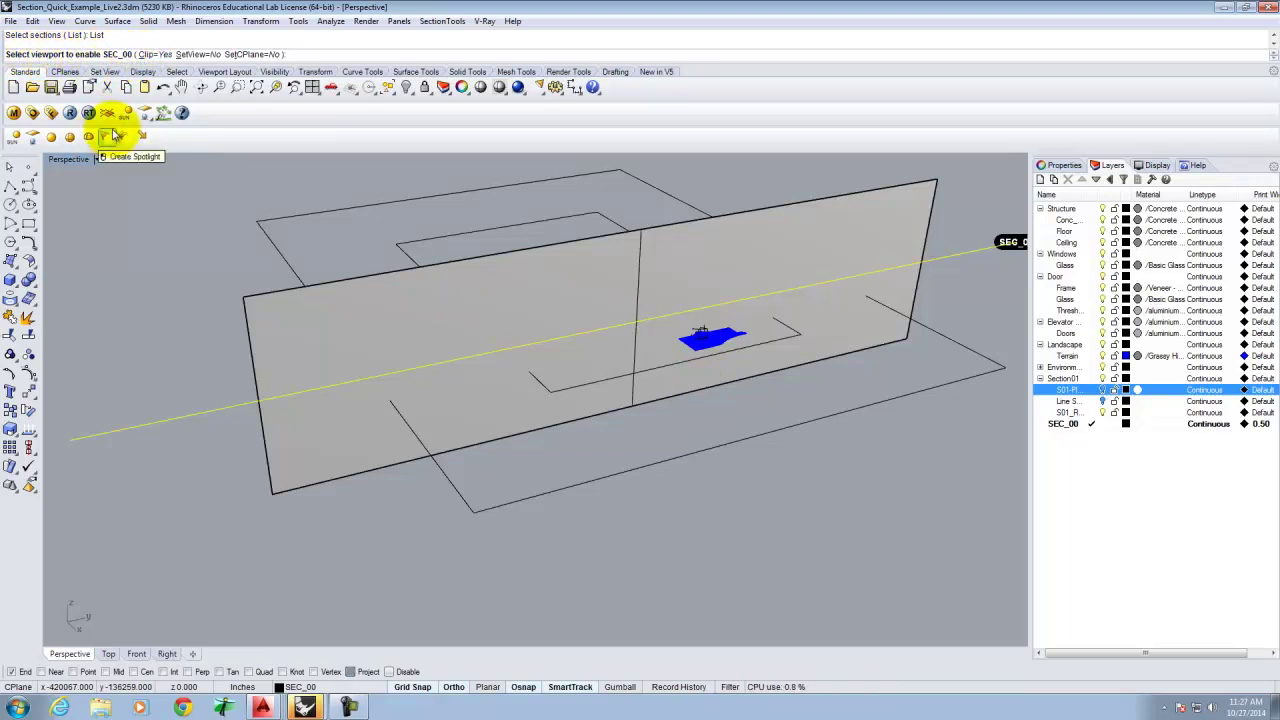
pyautogui.write('et')
pyautogui.press('BackSpace')
pyautogui.write('ctive')
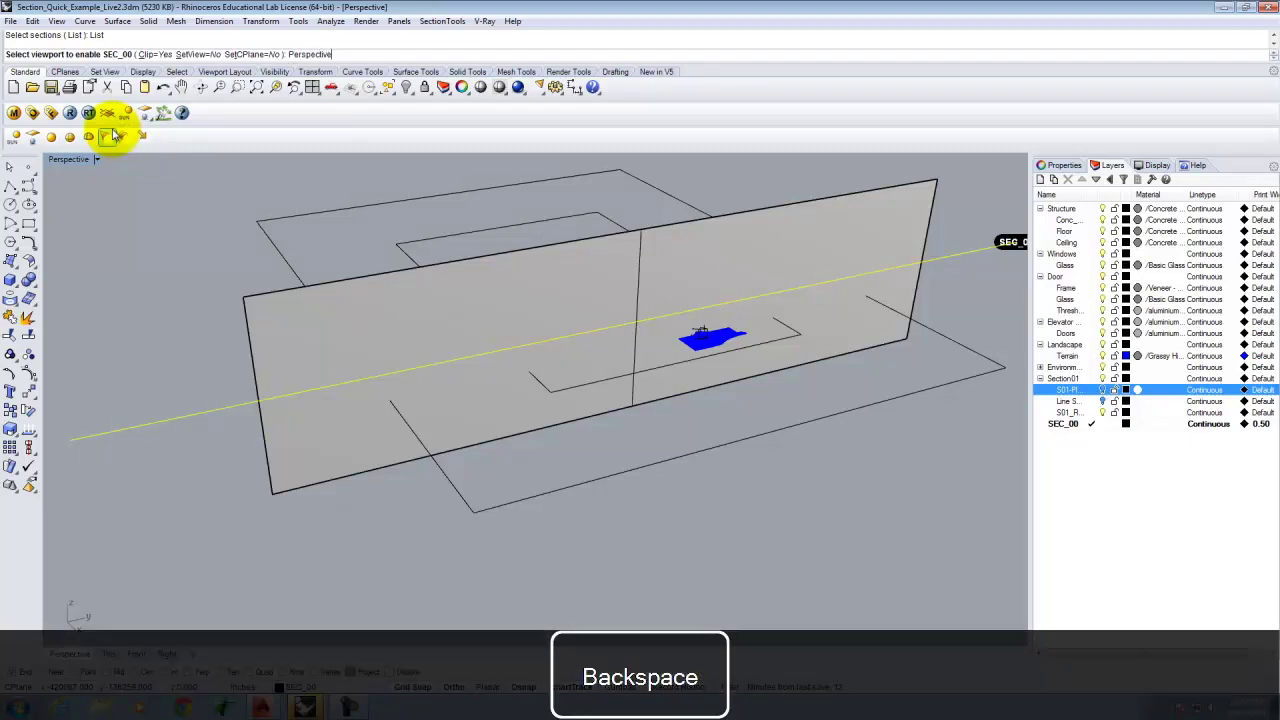
pyautogui.press('Return')
# Delete the large vertical section plane surface from the model.
pyautogui.moveTo(714, 357); pyautogui.dragTo(614, 294, button='right')
pyautogui.click(623, 292)
pyautogui.moveTo(914, 403); pyautogui.dragTo(523, 314, button='right')
pyautogui.press('Delete')
# Focus on the ceiling curve and inspect the clipped building interior and terrain from several angles.
pyautogui.click(545, 327)
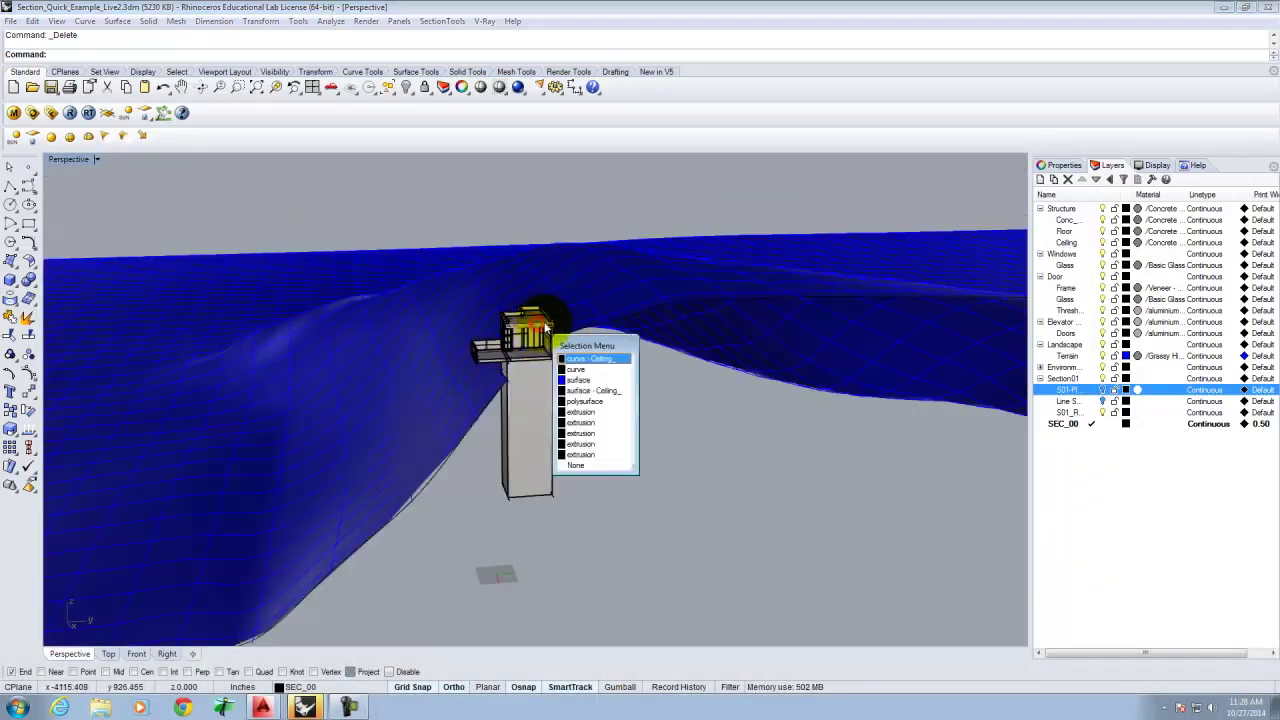
pyautogui.click(599, 359)
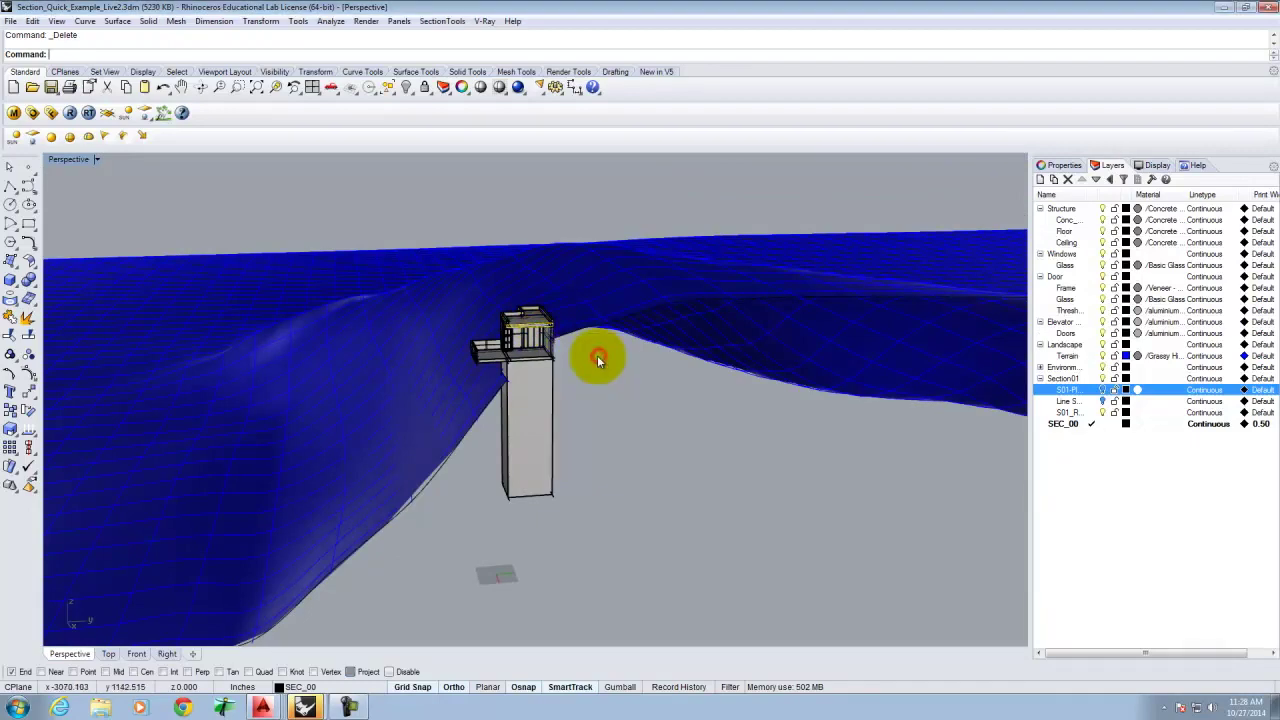
pyautogui.press('Return')
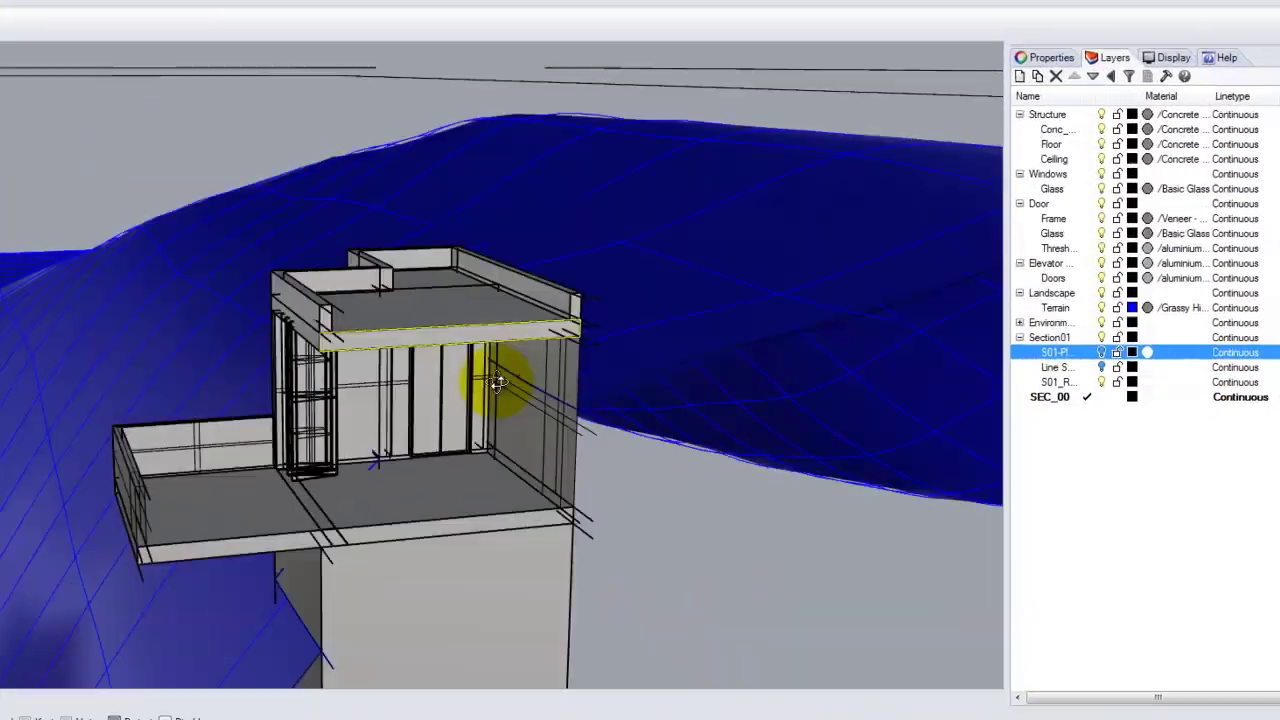
pyautogui.moveTo(646, 408); pyautogui.dragTo(763, 405, button='right')
pyautogui.moveTo(593, 354); pyautogui.dragTo(335, 152, button='right')
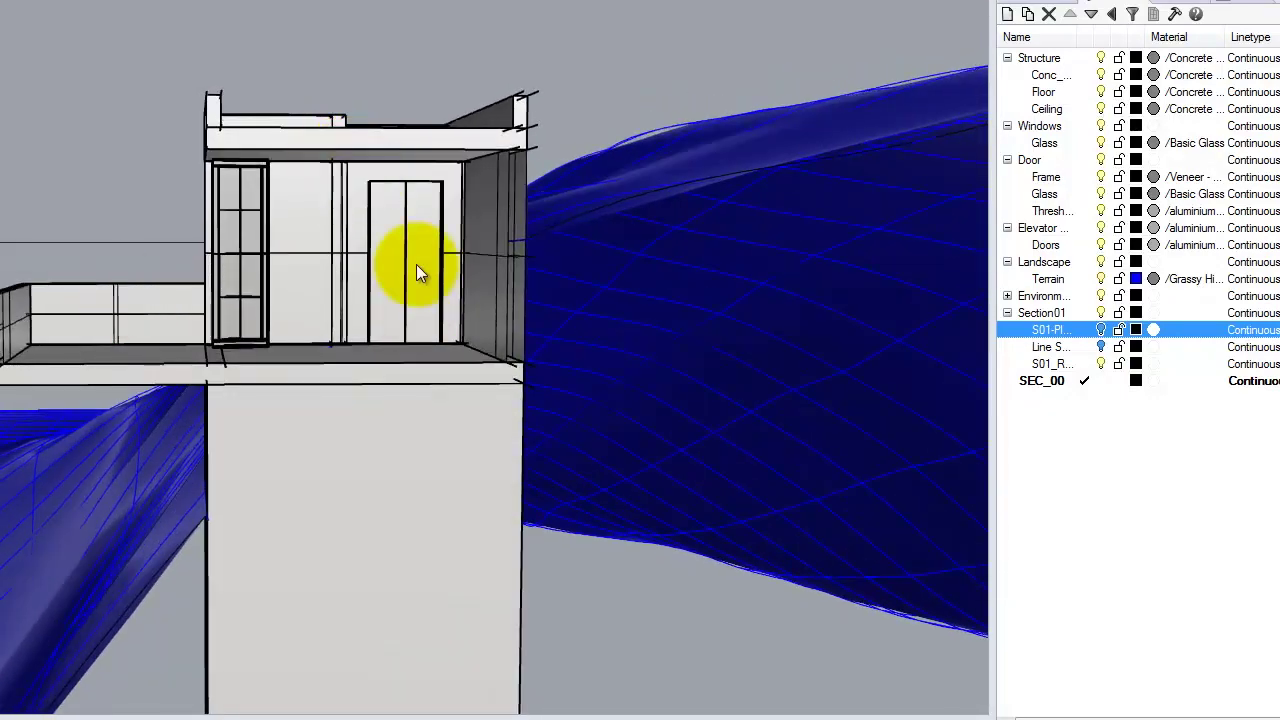
pyautogui.moveTo(375, 167); pyautogui.dragTo(459, 202, button='right')
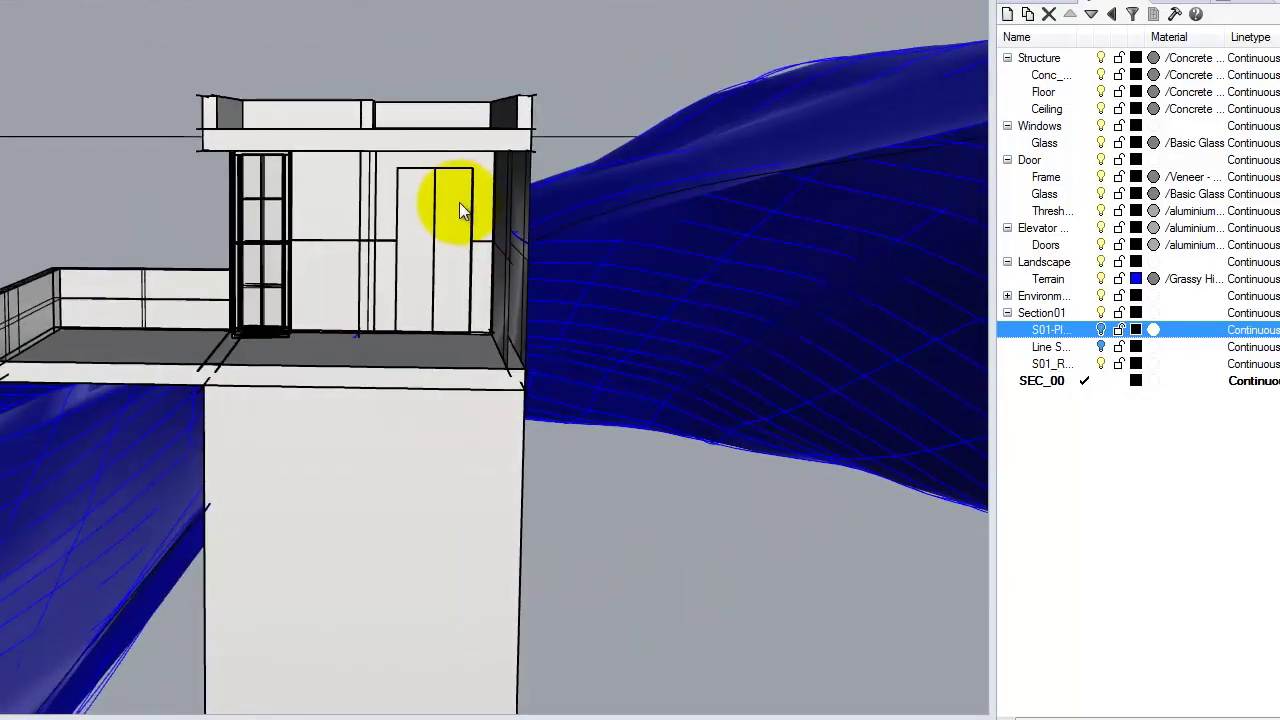
pyautogui.moveTo(304, 174); pyautogui.dragTo(368, 92, button='right')
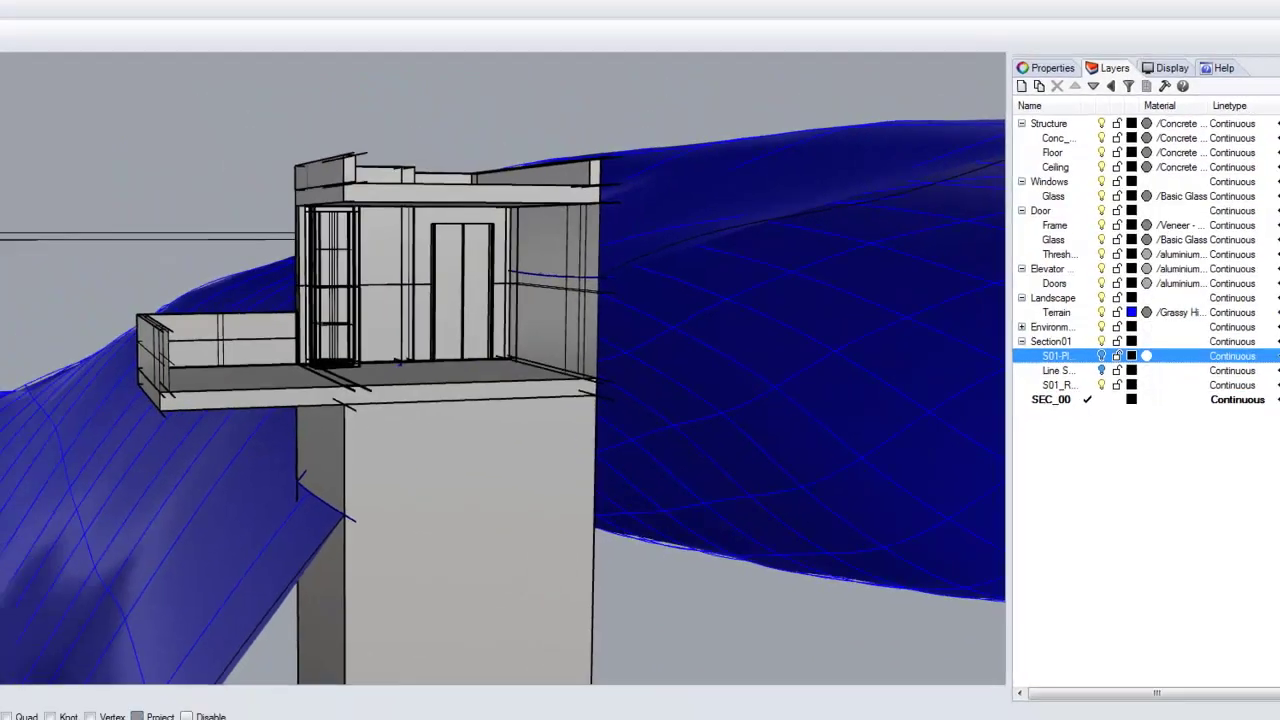
# Test-render the clipped view with V-Ray and close the frame buffer.
pyautogui.click(70, 113)
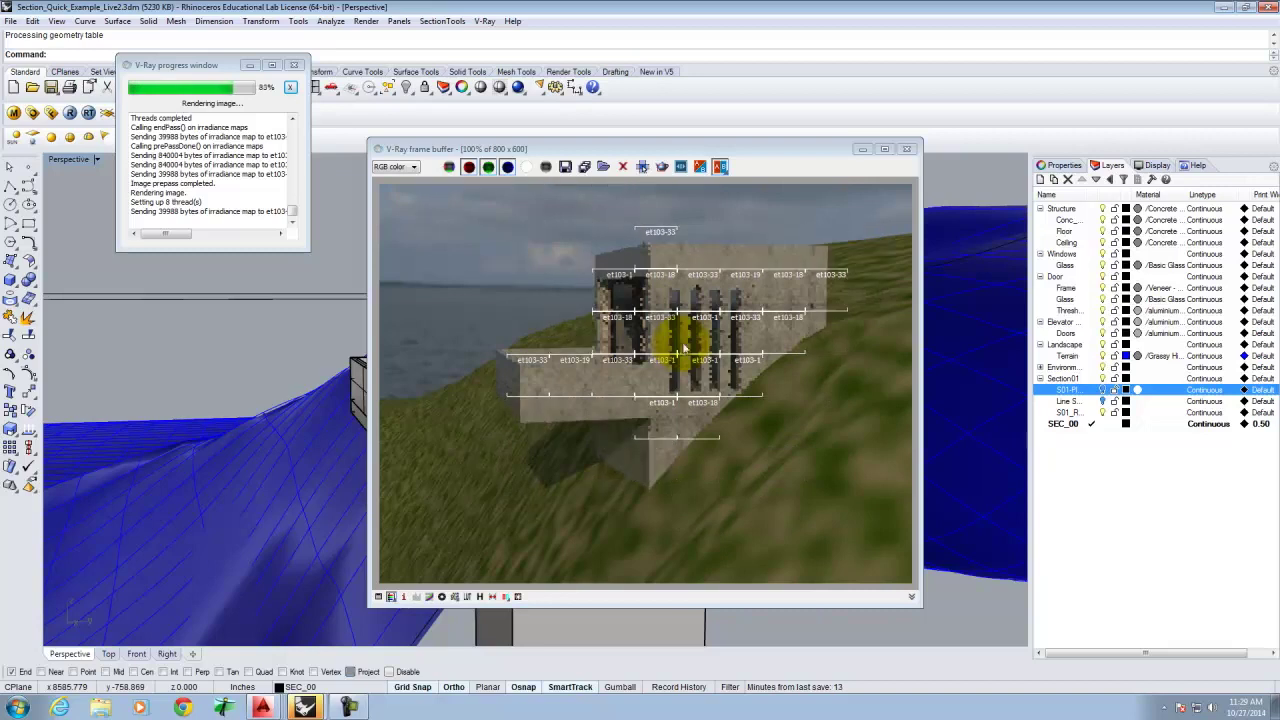
pyautogui.click(906, 148)
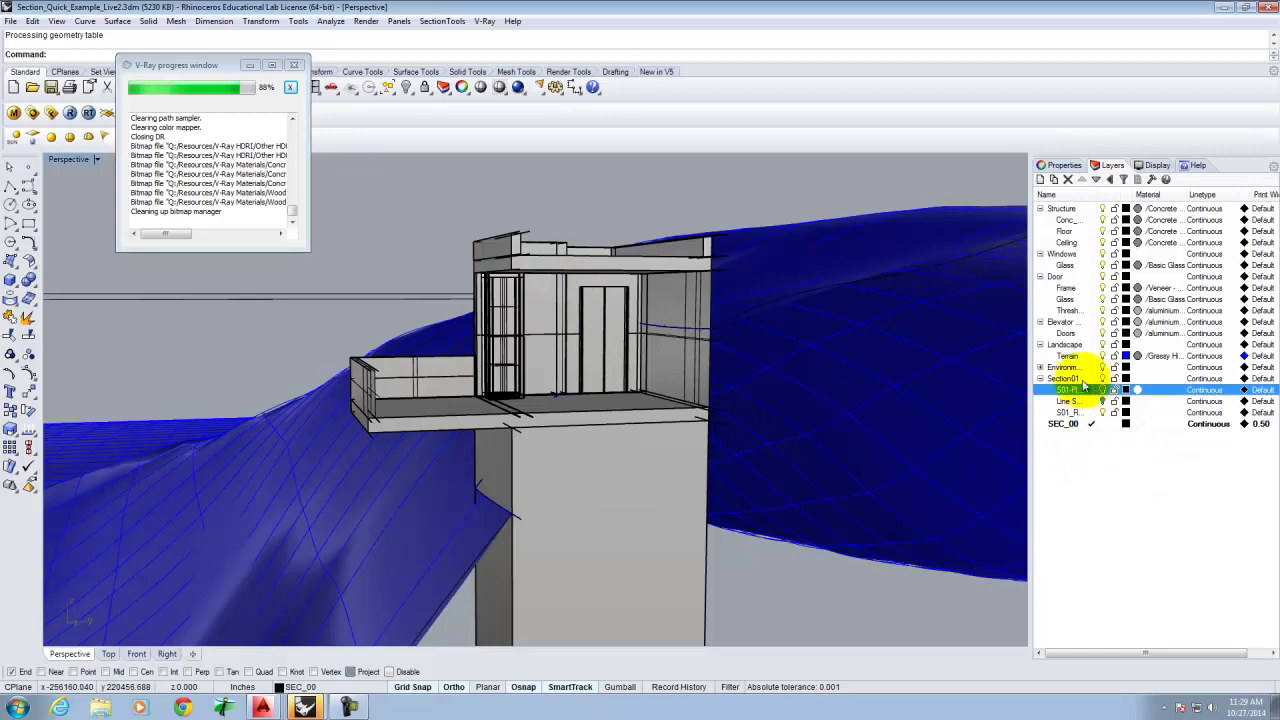
# Close the V-Ray progress window and clear all section clipping from all views.
pyautogui.click(294, 65)
pyautogui.click(442, 21)
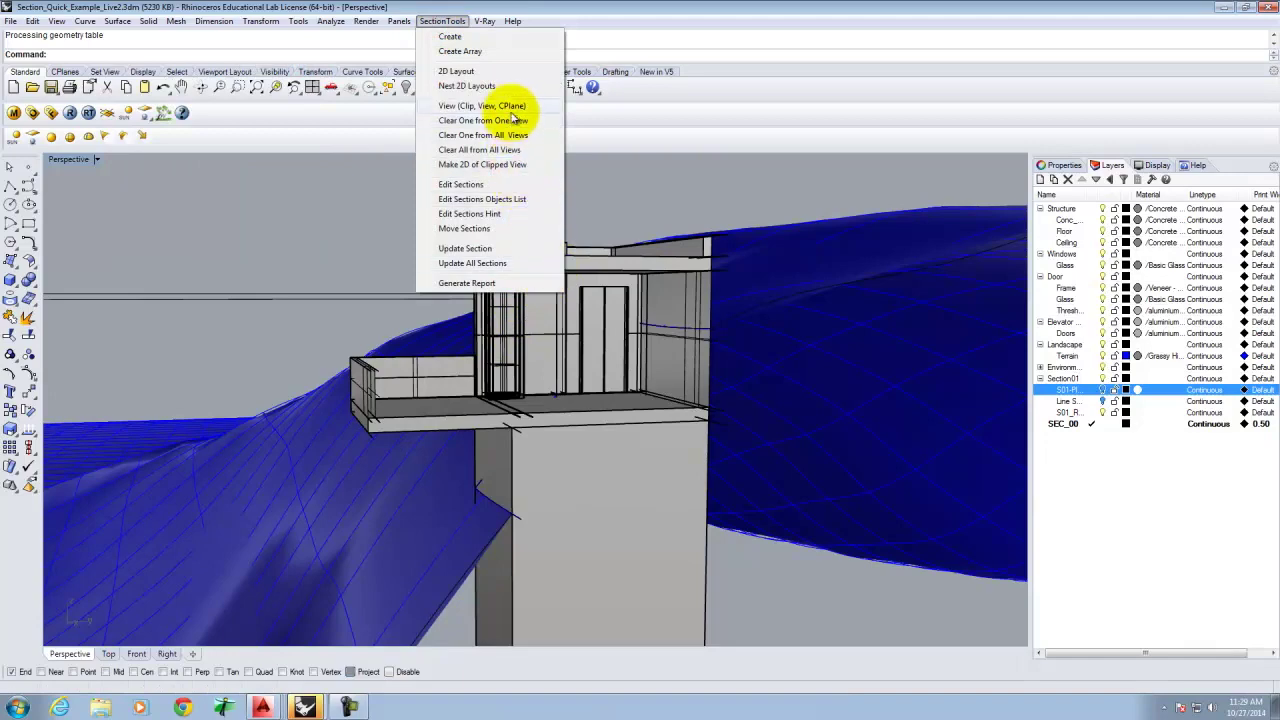
pyautogui.click(508, 151)
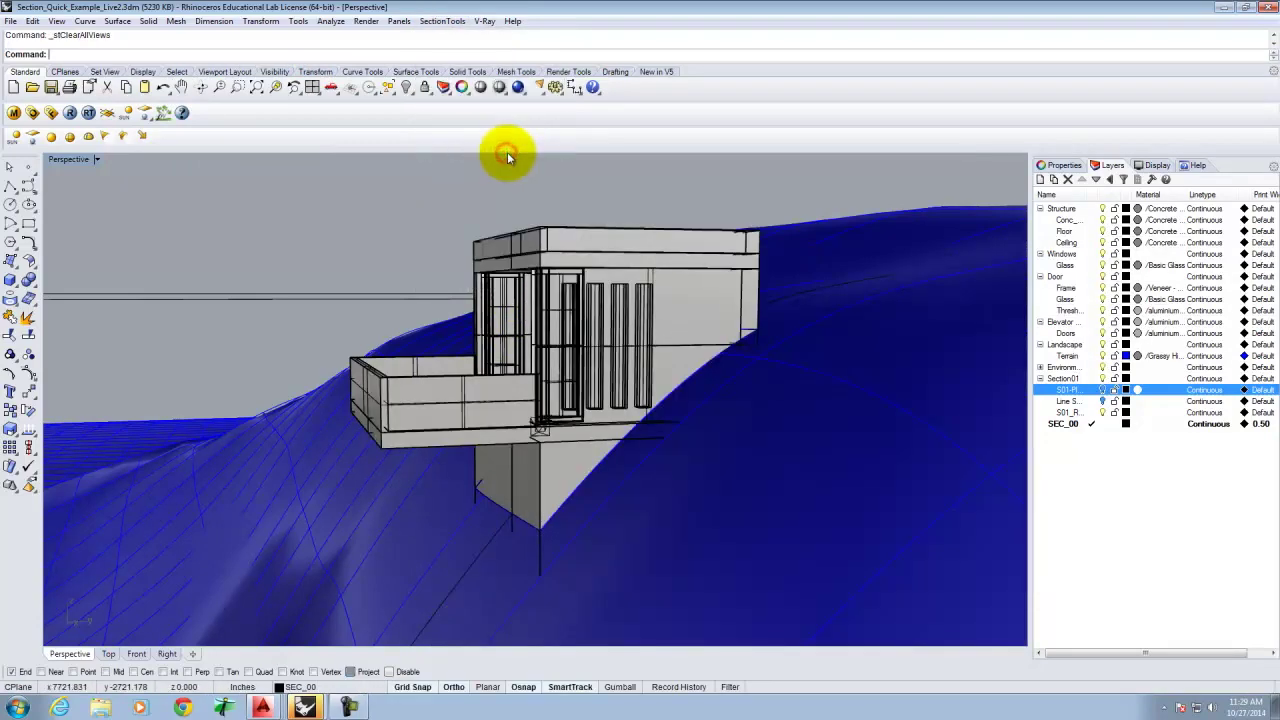
pyautogui.moveTo(509, 277); pyautogui.dragTo(610, 326, button='right')
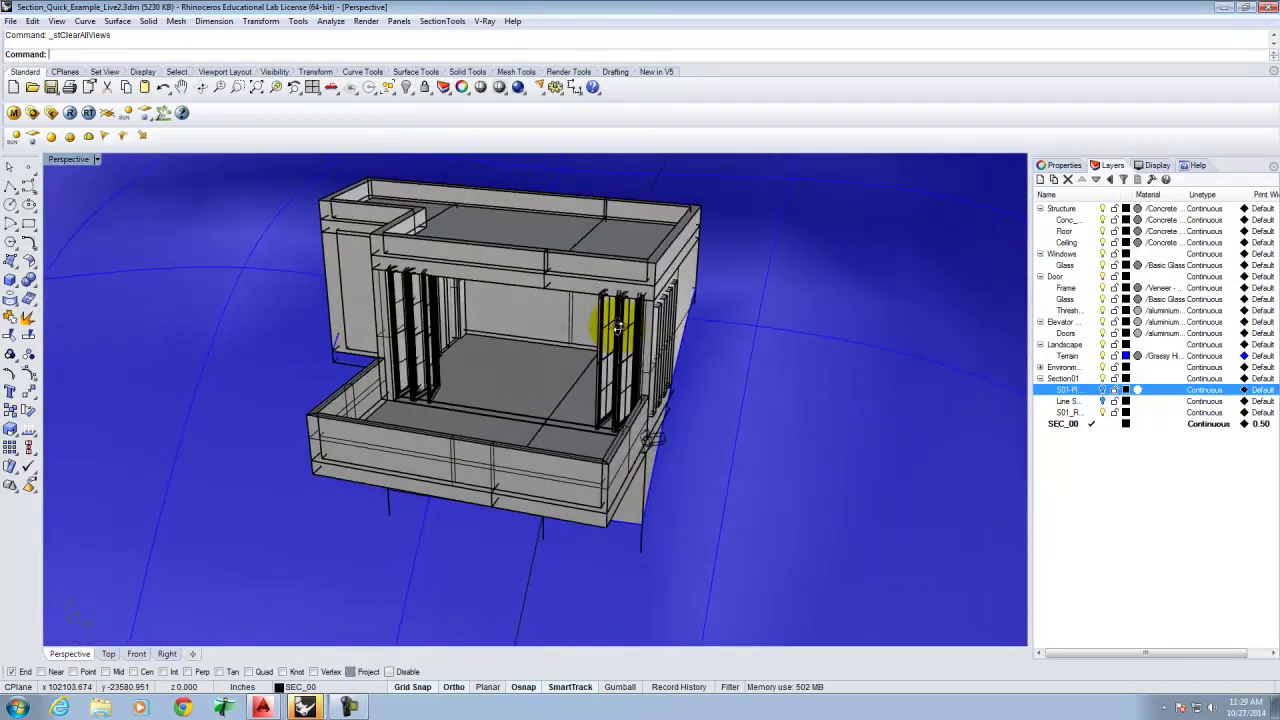
pyautogui.scroll(-5, 585, 217)
# Turn on the section plane layer under Section01 in preparation for cutting the building and terrain.
pyautogui.moveTo(706, 254); pyautogui.dragTo(760, 330, button='right')
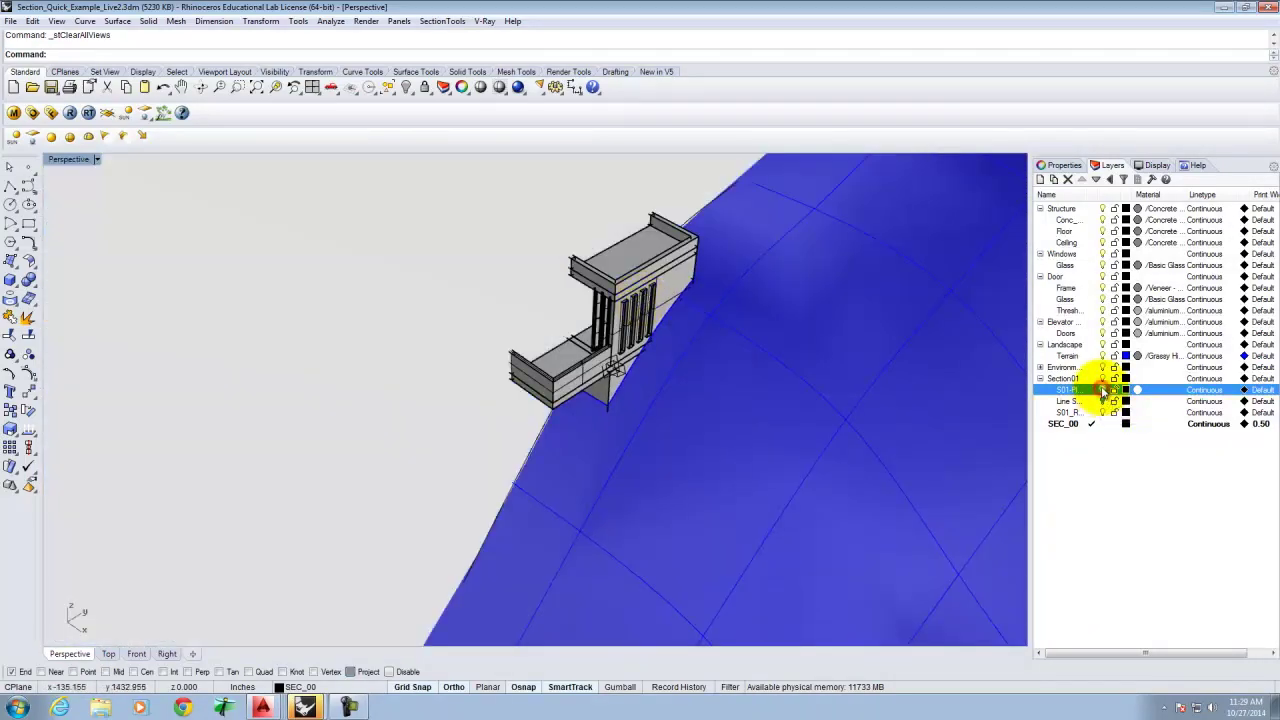
pyautogui.scroll(-3, 590, 362)
pyautogui.moveTo(586, 363); pyautogui.dragTo(642, 358, button='right')
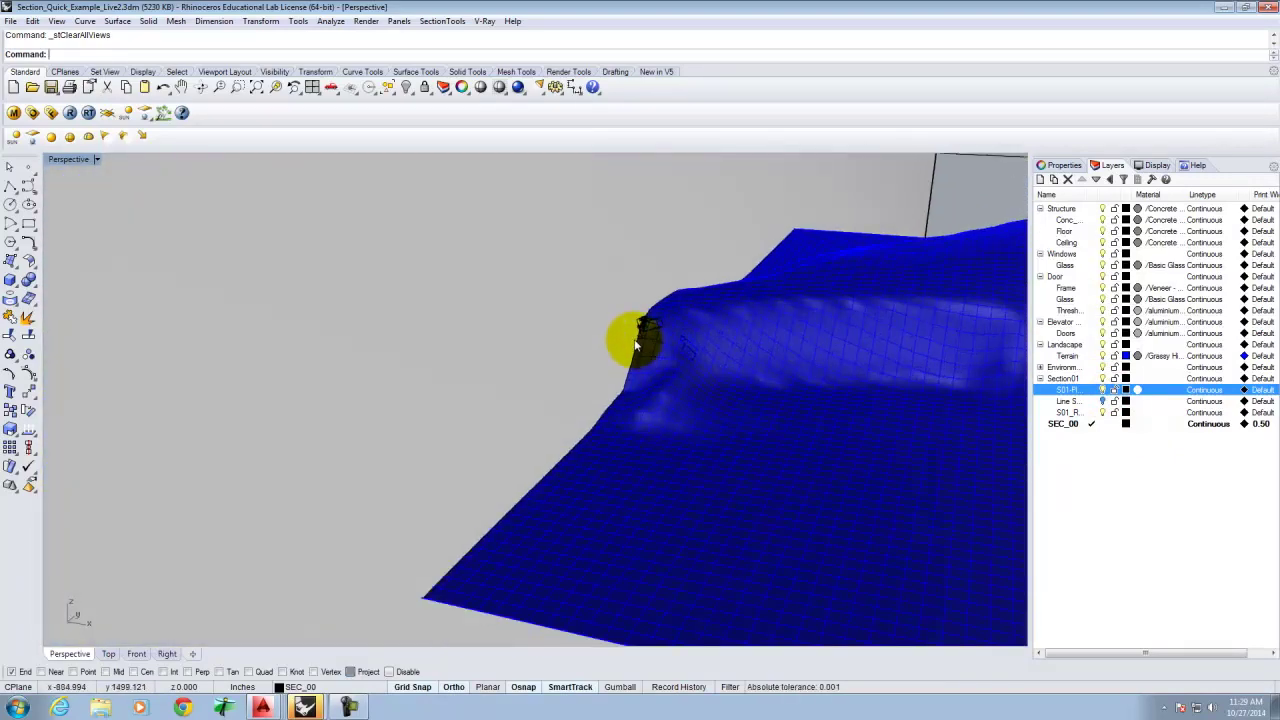
pyautogui.scroll(5, 645, 356)
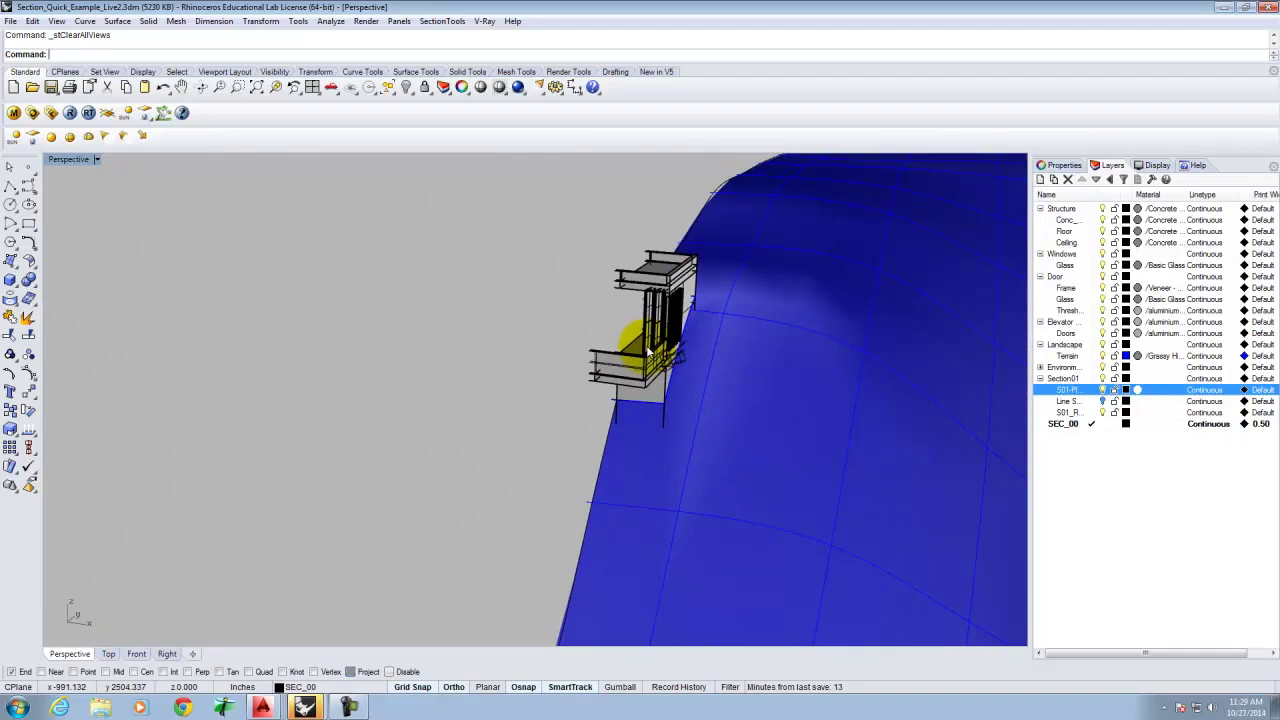
# Split the building and terrain objects, excluding the vertical section plane surface from the selection and using it as the cutting object.
pyautogui.scroll(-3, 646, 353)
pyautogui.write('plit')
pyautogui.press('Return')
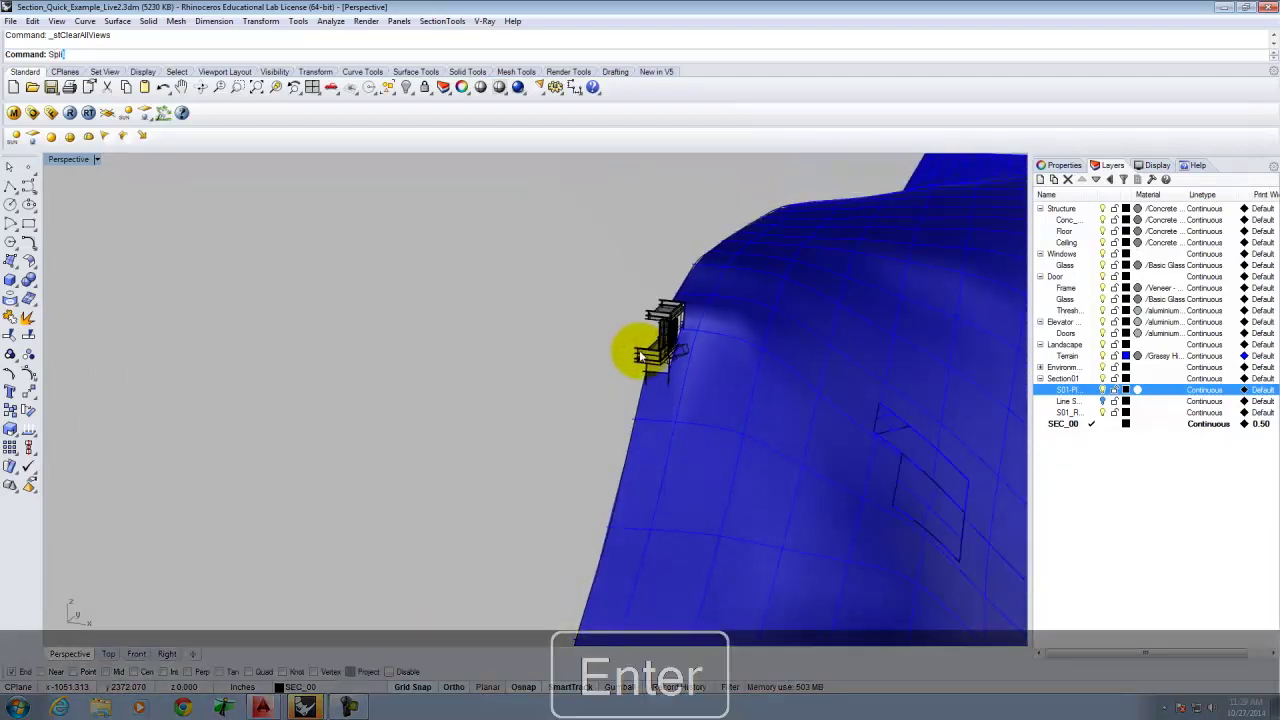
pyautogui.scroll(-10, 531, 306)
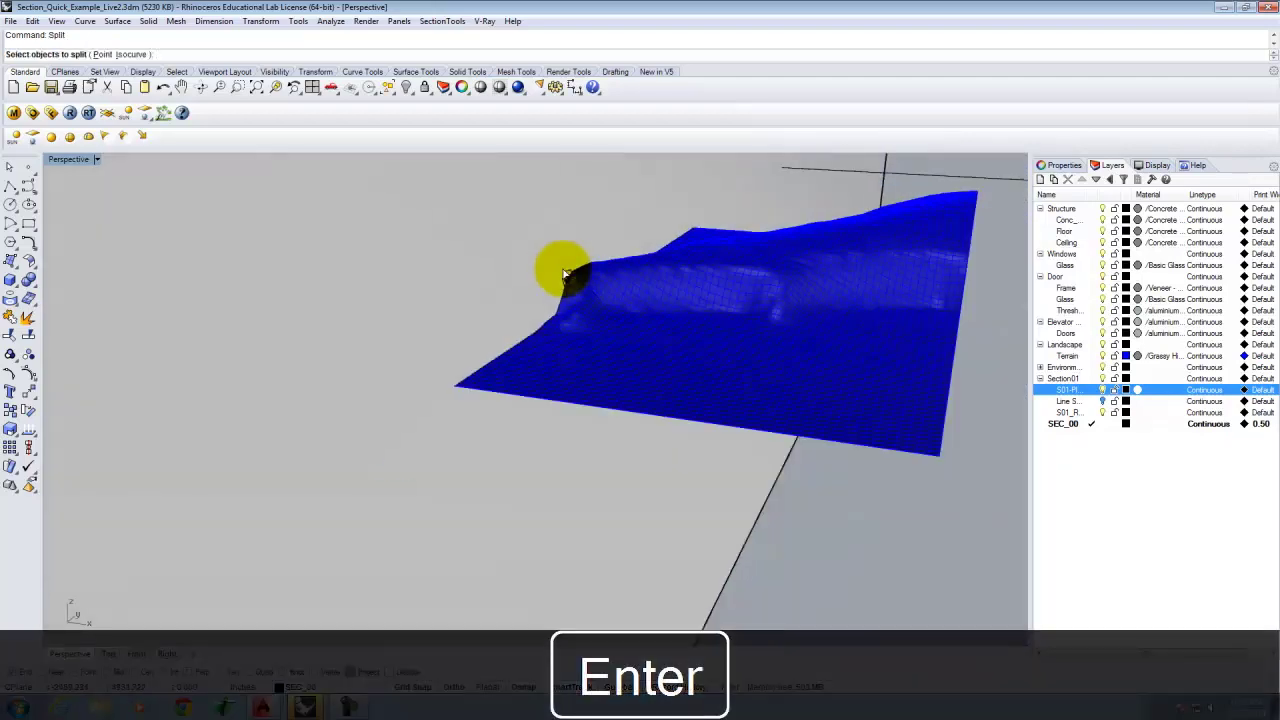
pyautogui.moveTo(843, 194); pyautogui.dragTo(530, 355)
pyautogui.scroll(-5, 571, 242)
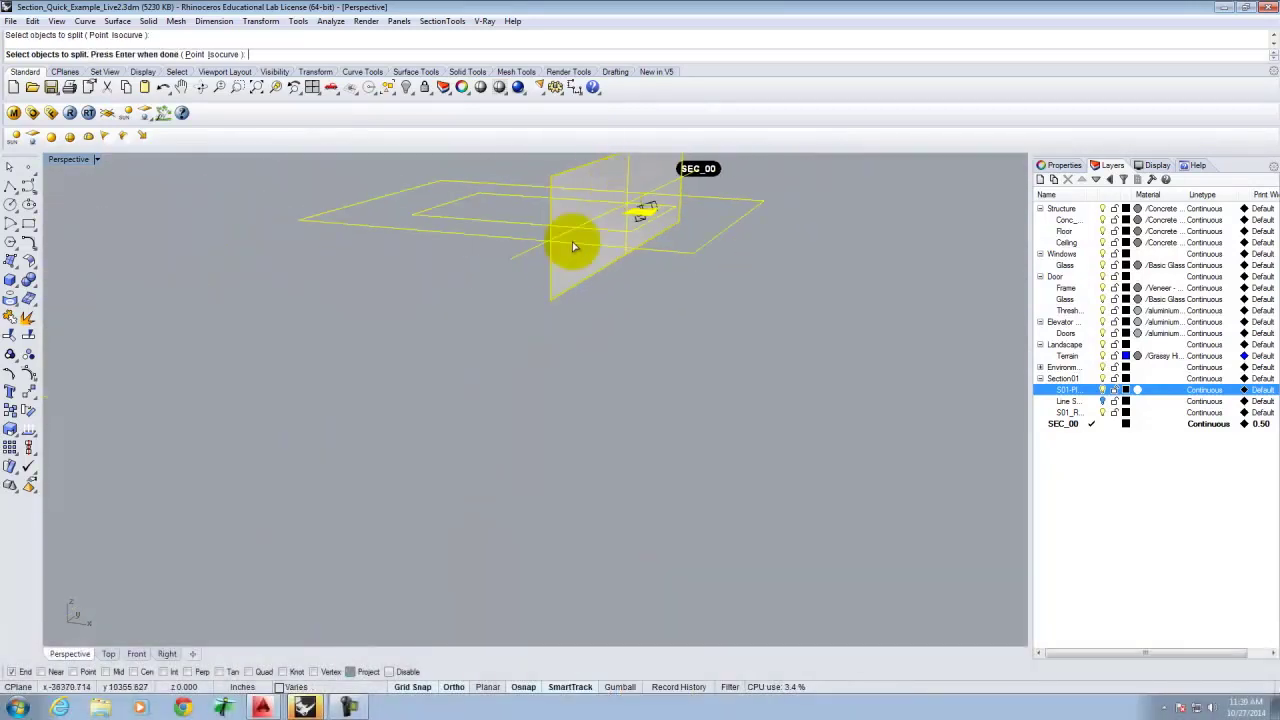
pyautogui.keyDown('ctrl'); pyautogui.click(561, 287); pyautogui.keyUp('ctrl')
pyautogui.keyDown('ctrl'); pyautogui.click(545, 252); pyautogui.keyUp('ctrl')
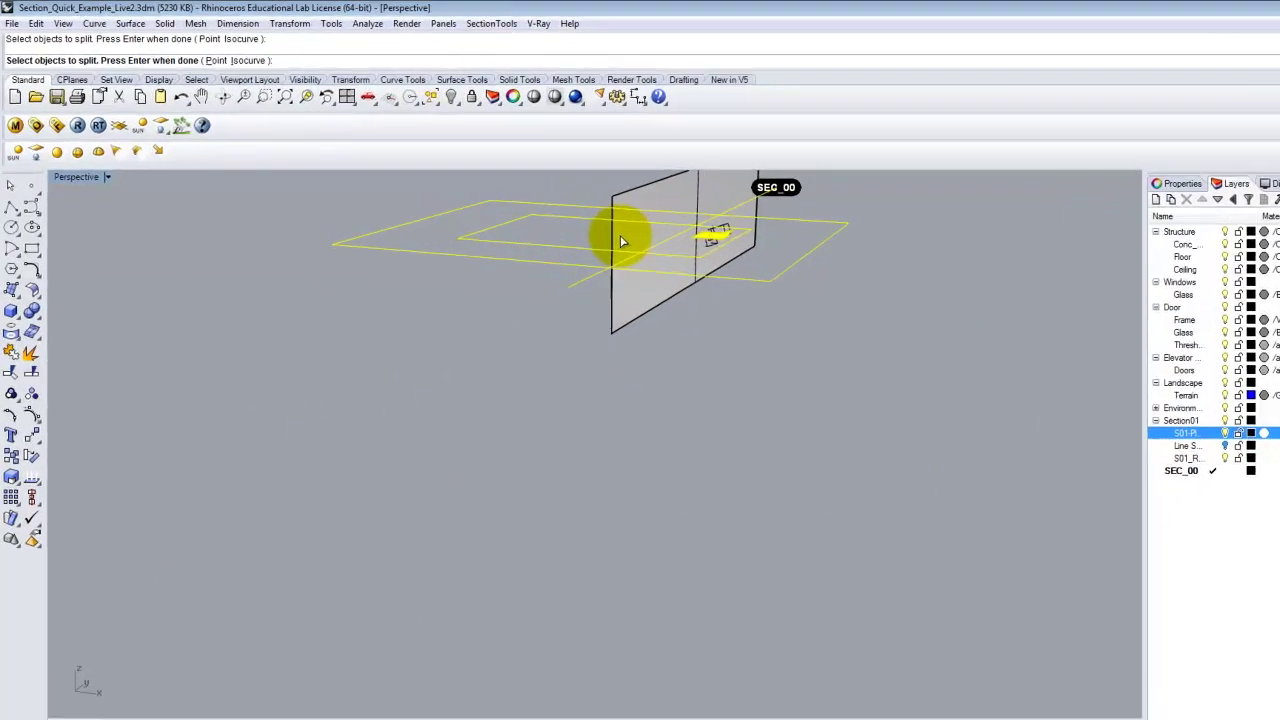
pyautogui.press('Return')
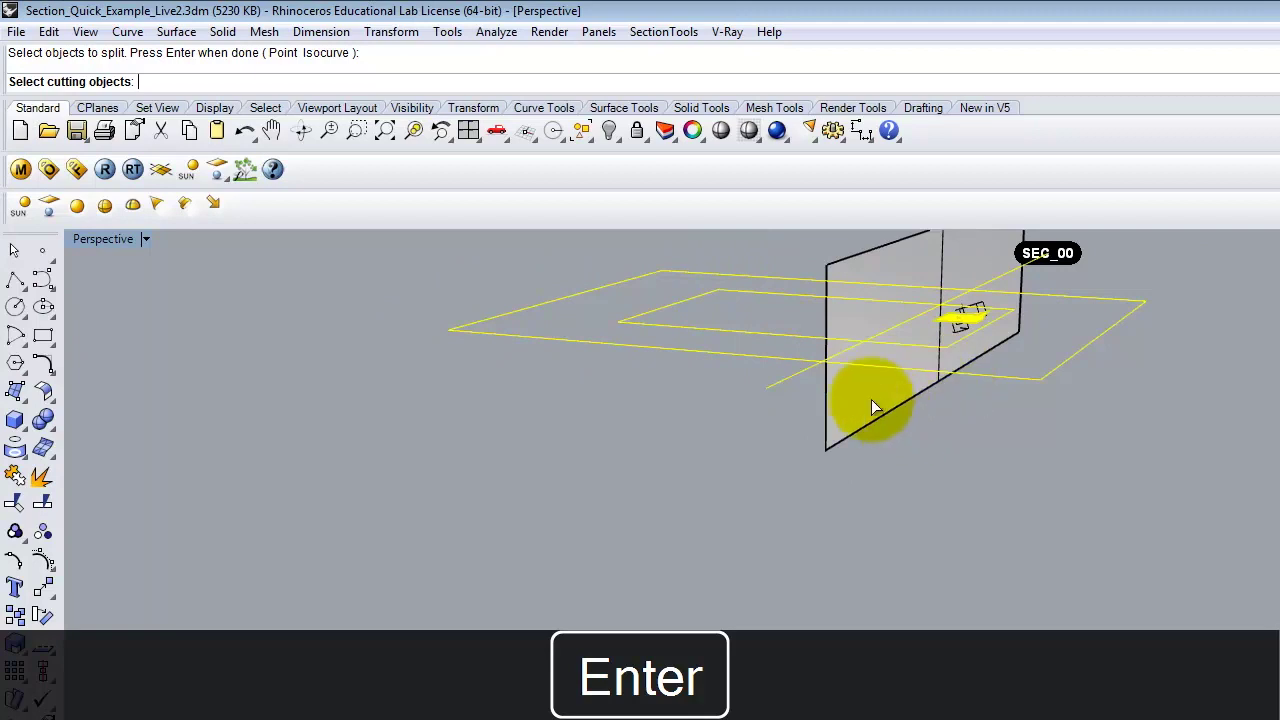
pyautogui.click(871, 401)
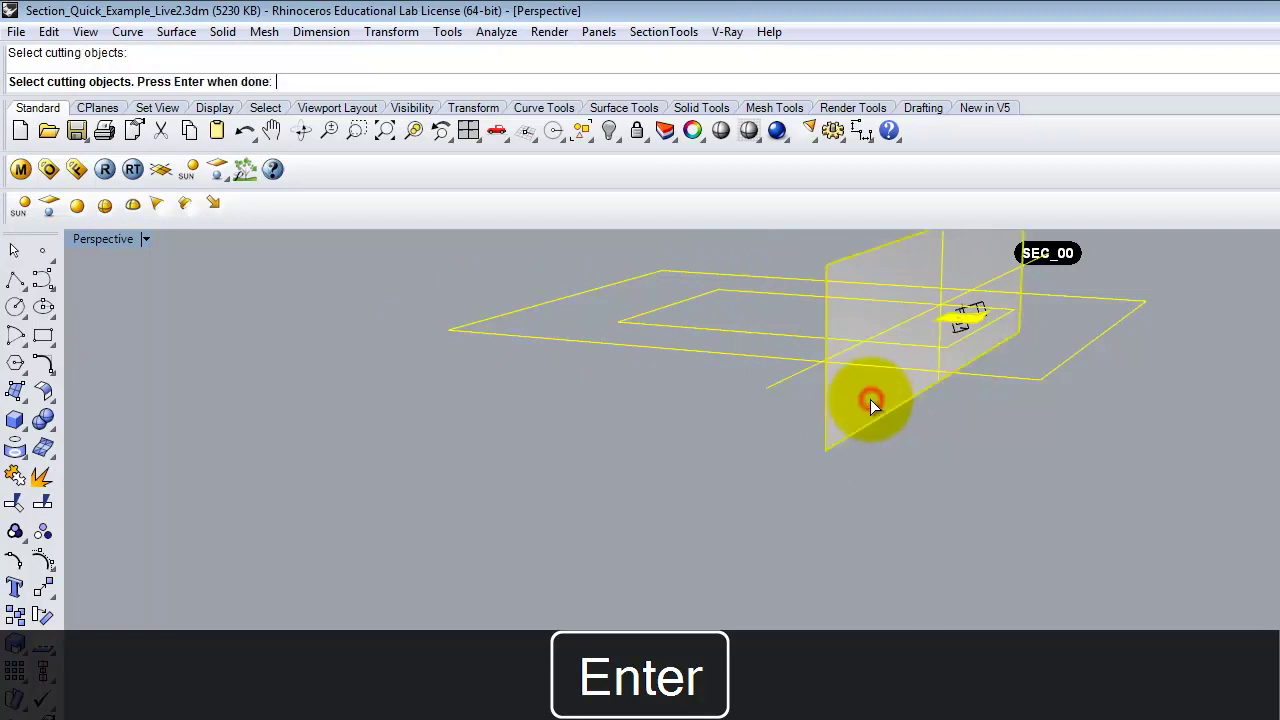
pyautogui.press('Return')
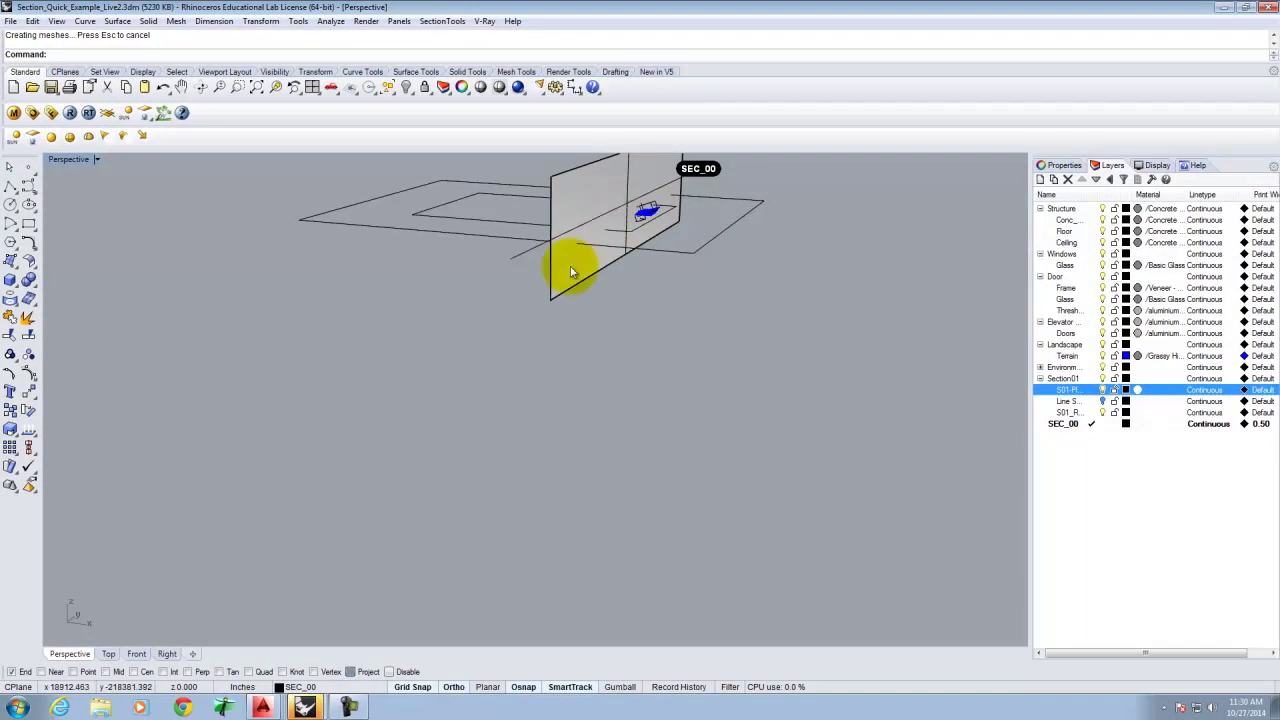
# Hide the section plane layer under Section01.
pyautogui.scroll(10, 571, 272)
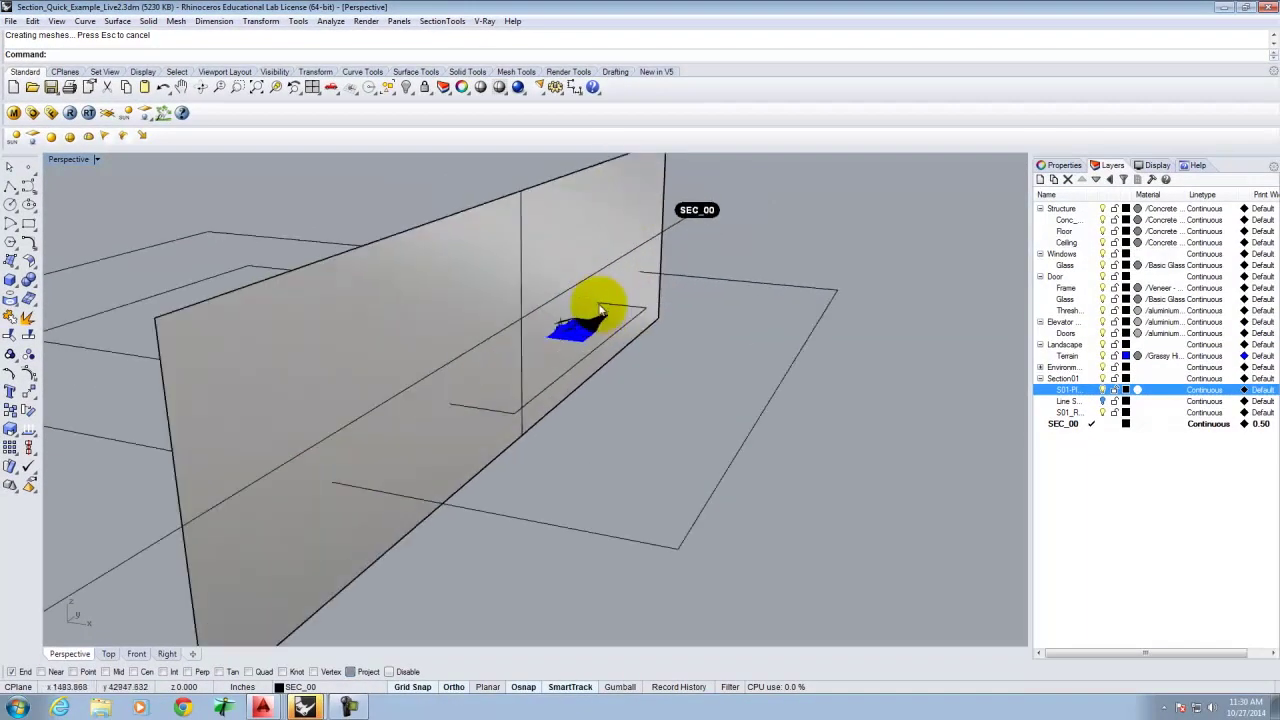
pyautogui.moveTo(463, 332); pyautogui.dragTo(507, 310, button='right')
pyautogui.scroll(8, 555, 346)
pyautogui.scroll(10, 507, 303)
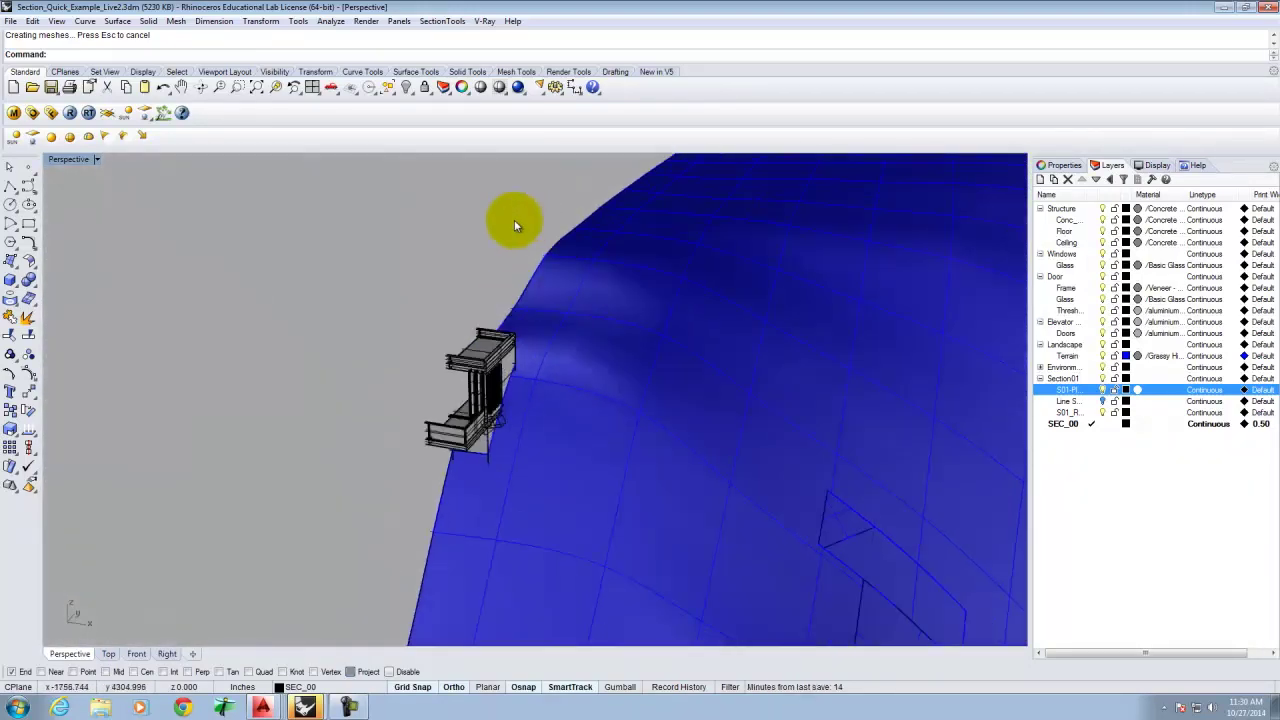
pyautogui.click(1104, 389)
# Select one of the split concrete wall pieces and check the cut through the building and terrain.
pyautogui.moveTo(545, 390); pyautogui.dragTo(587, 416, button='right')
pyautogui.scroll(8, 607, 363)
pyautogui.click(609, 362)
pyautogui.click(471, 367)
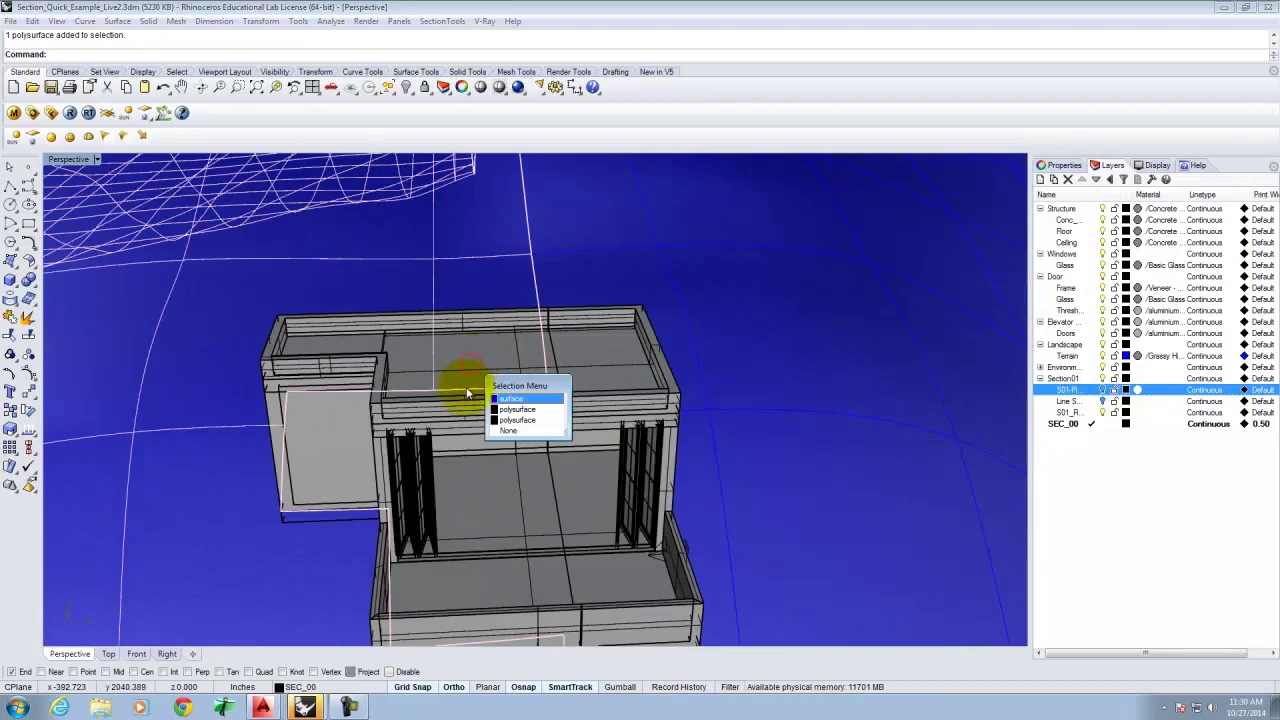
pyautogui.click(512, 420)
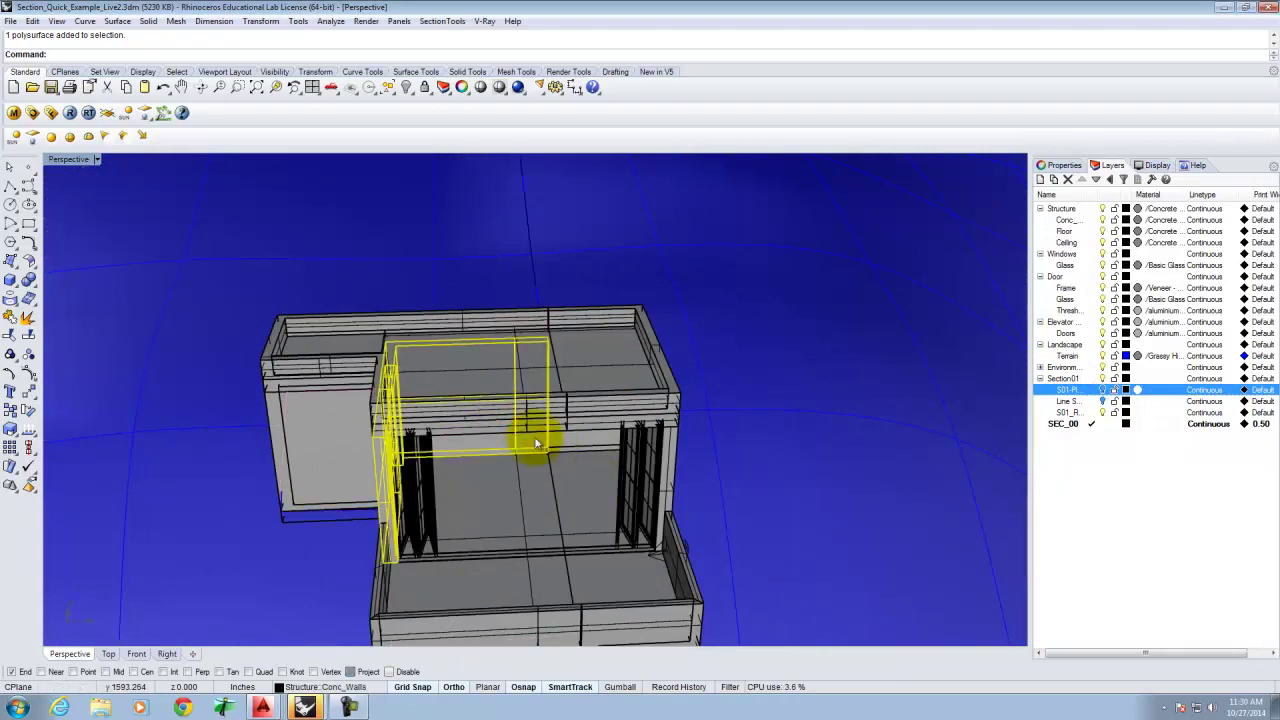
pyautogui.scroll(-5, 536, 443)
pyautogui.press('Escape')
pyautogui.moveTo(353, 294); pyautogui.dragTo(270, 283, button='right')
pyautogui.scroll(10, 20, 256)
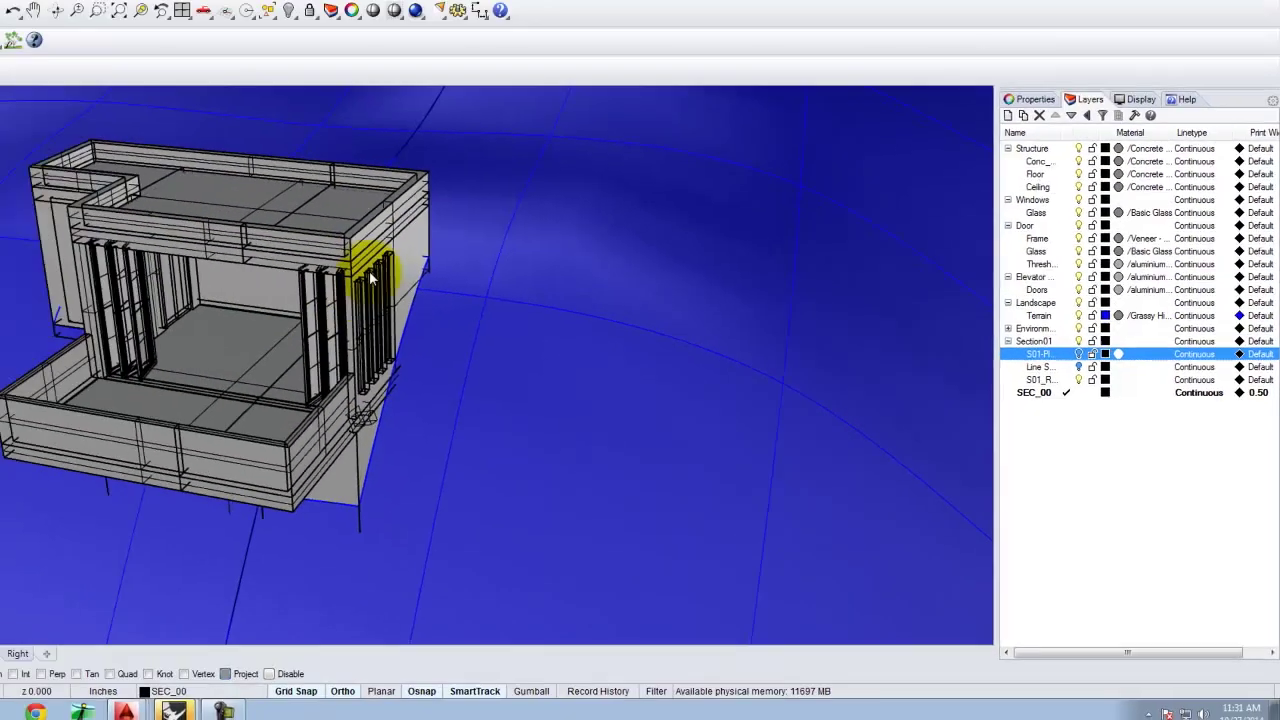
pyautogui.scroll(-10, 490, 308)
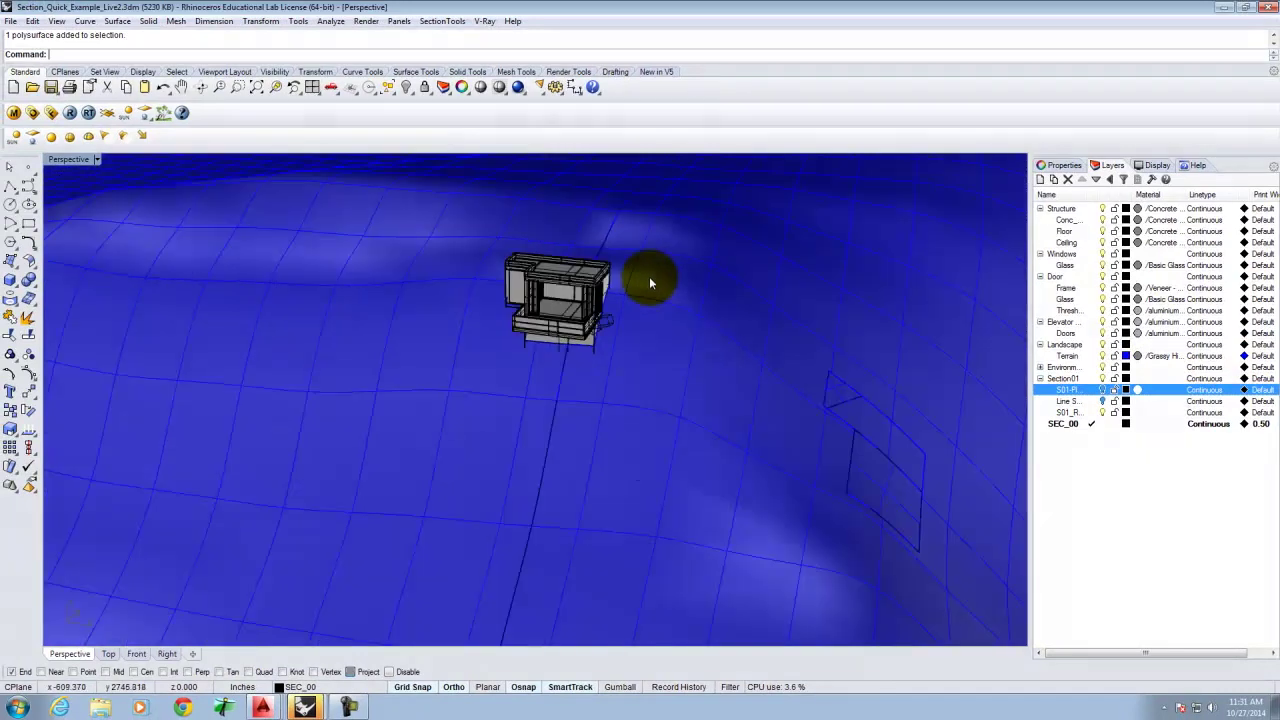
pyautogui.scroll(-6, 562, 347)
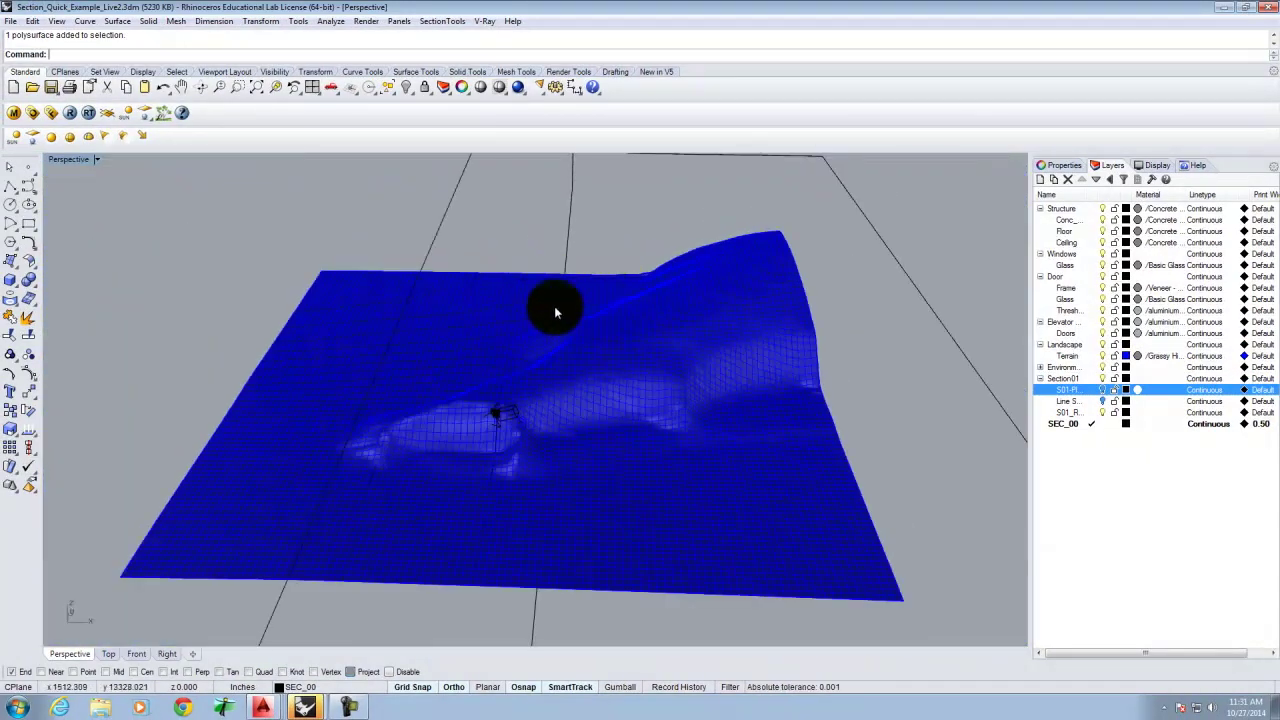
# Save the current model under its existing file name.
pyautogui.click(10, 21)
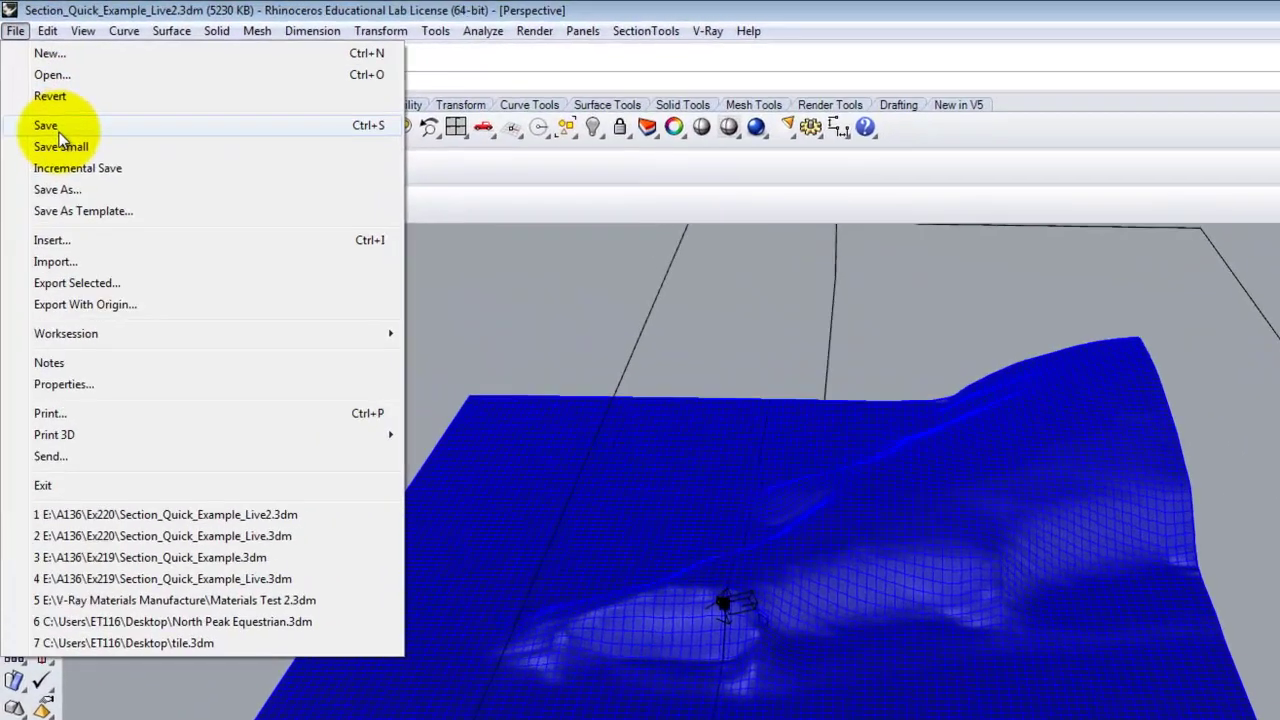
pyautogui.click(45, 94)
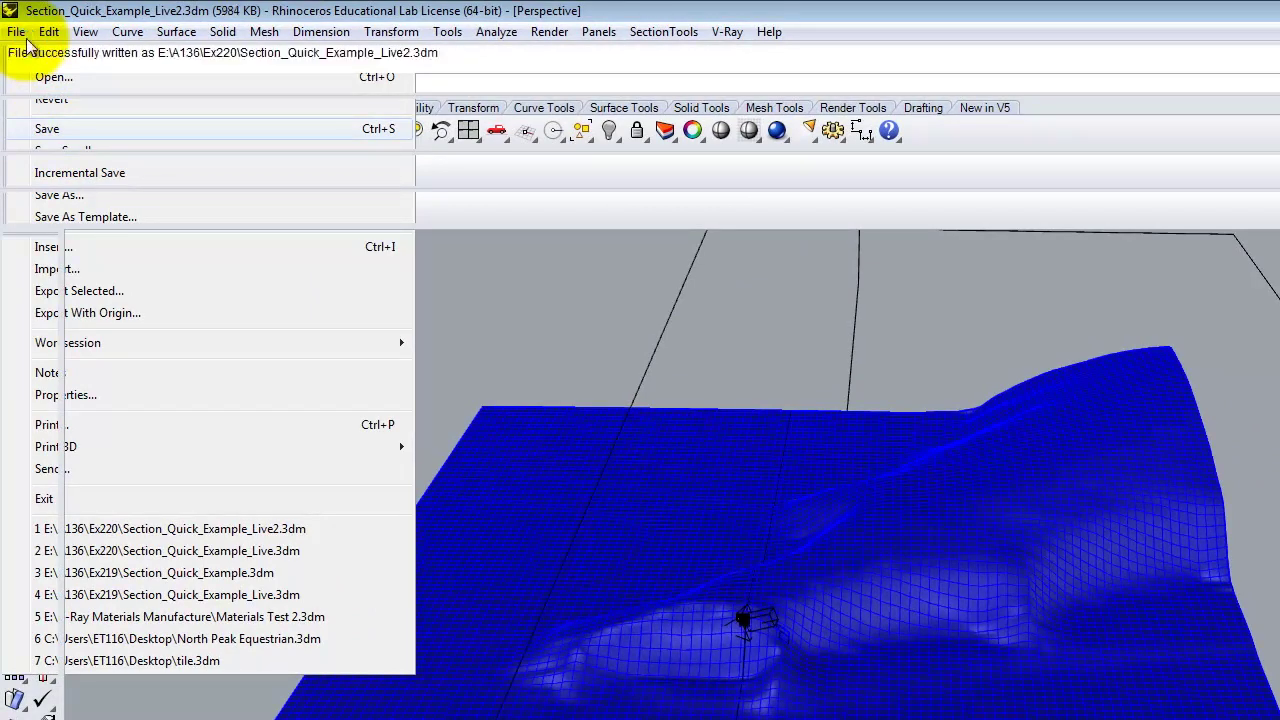
pyautogui.click(45, 31)
pyautogui.click(30, 82)
pyautogui.click(16, 31)
pyautogui.click(15, 33)
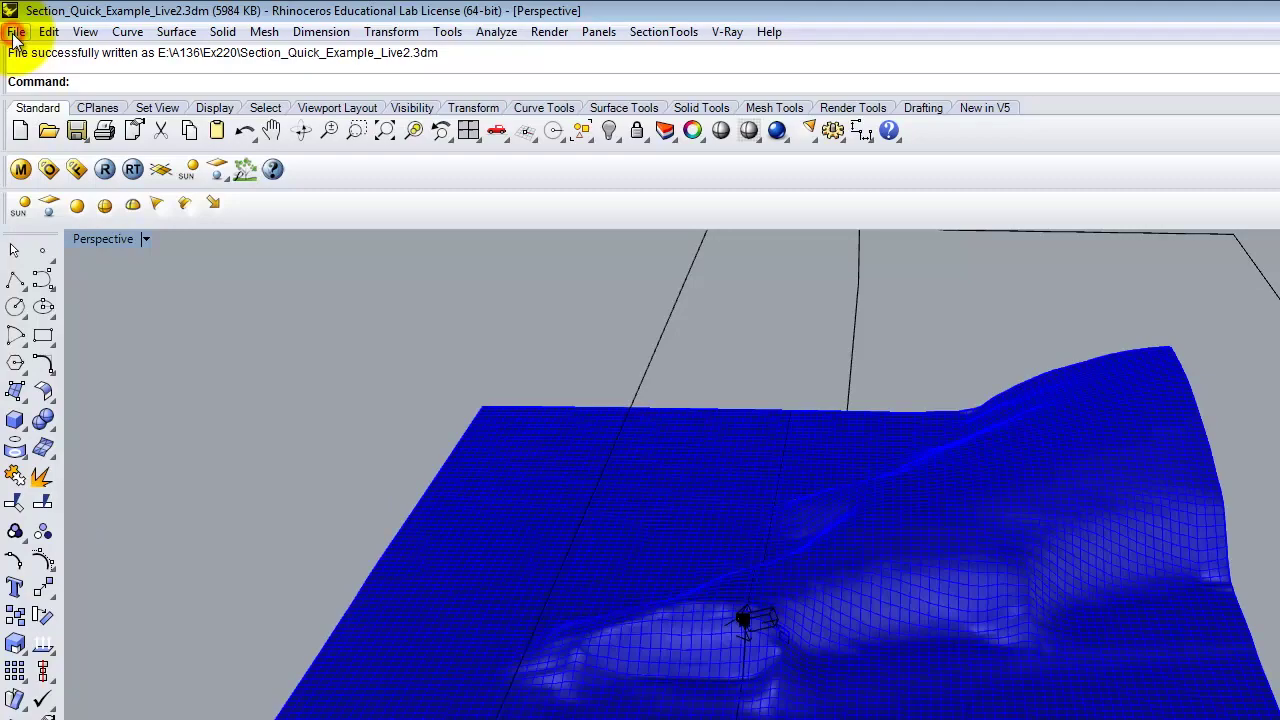
# Save the model as a new file named Section_Quick_Example_Live3.3dm in the Ex220 folder.
pyautogui.click(16, 31)
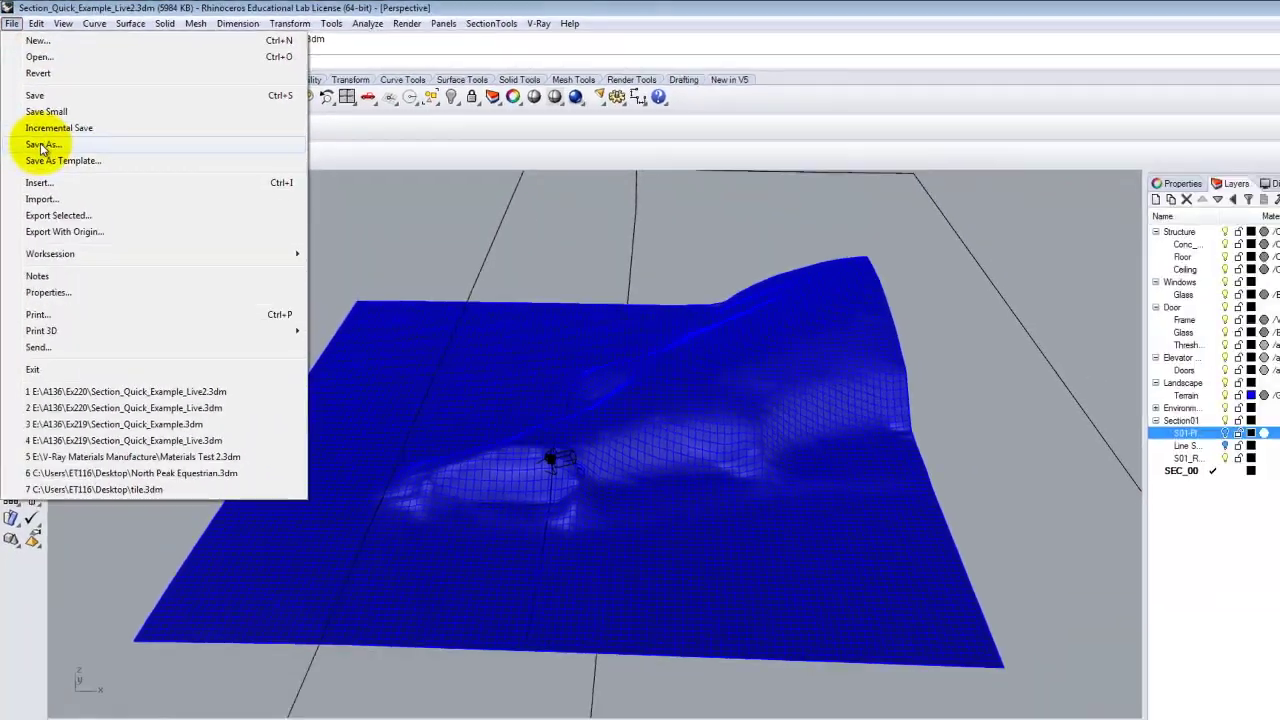
pyautogui.click(41, 146)
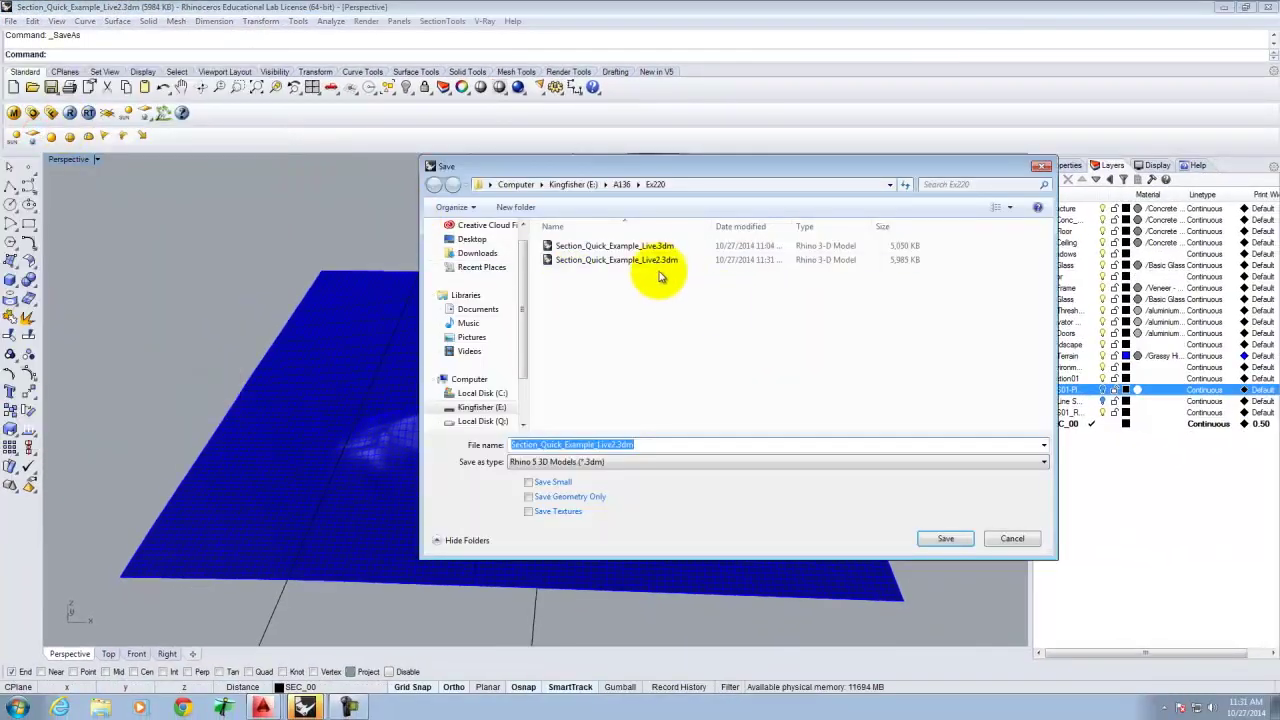
pyautogui.click(645, 259)
pyautogui.click(608, 446)
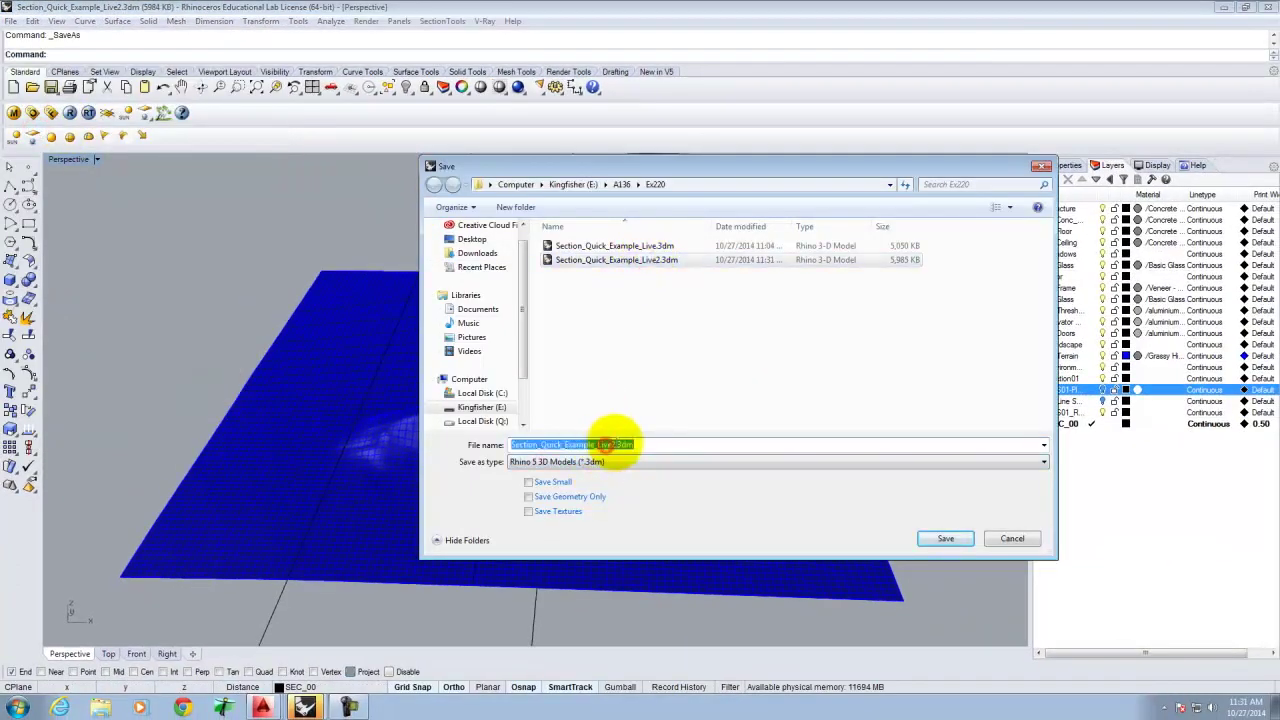
pyautogui.click(616, 444)
pyautogui.press('Left')
pyautogui.press('BackSpace')
pyautogui.write('3')
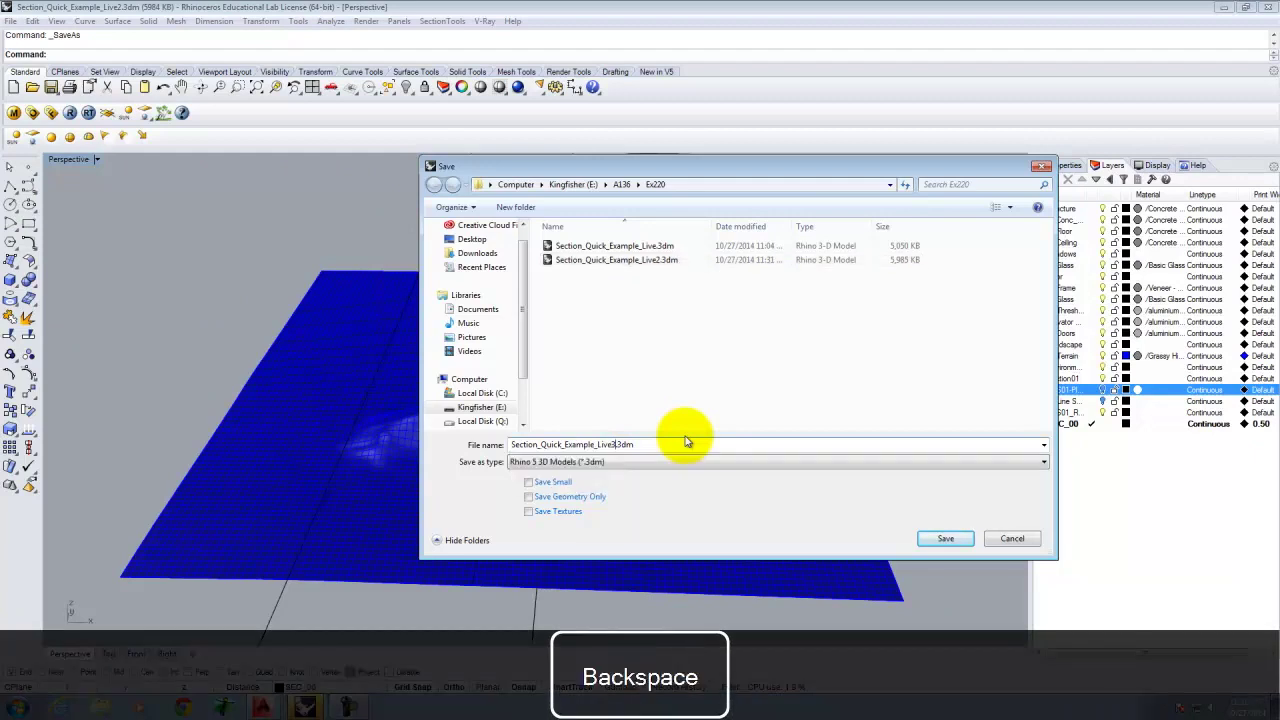
pyautogui.click(947, 541)
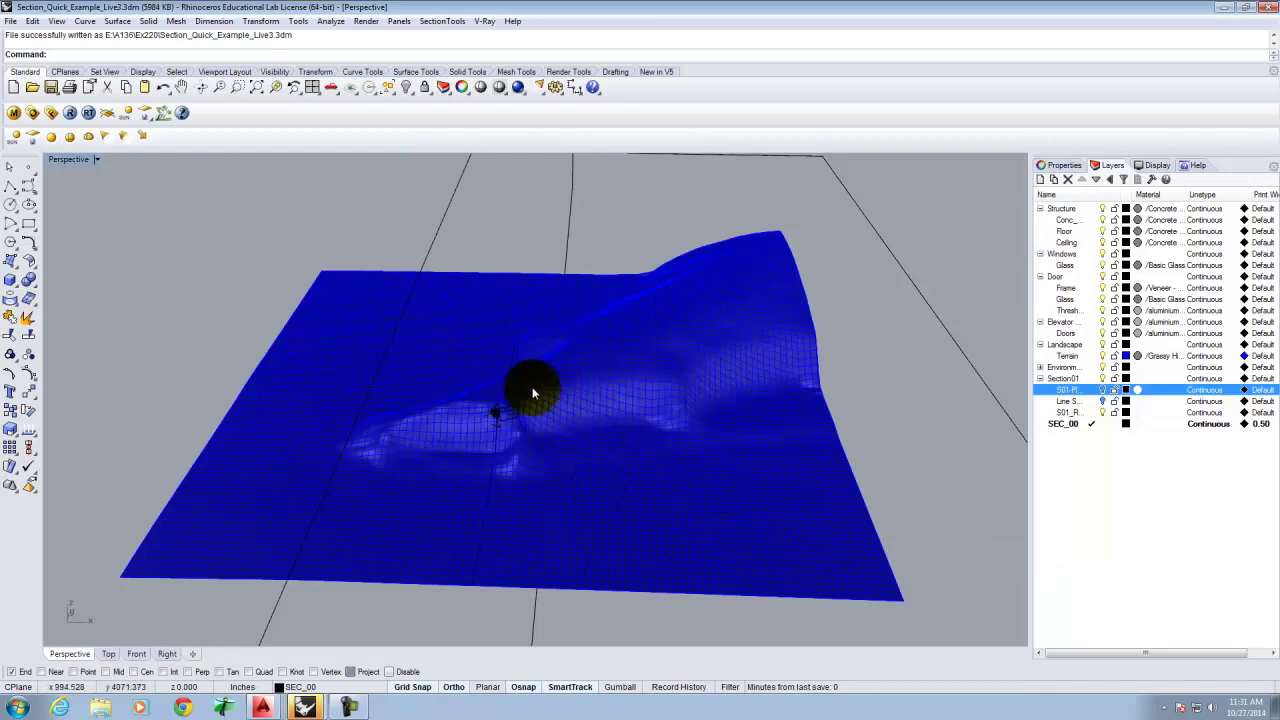
# Open the V-Ray material editor and select the Scene Materials root.
pyautogui.scroll(5, 520, 423)
pyautogui.scroll(3, 451, 436)
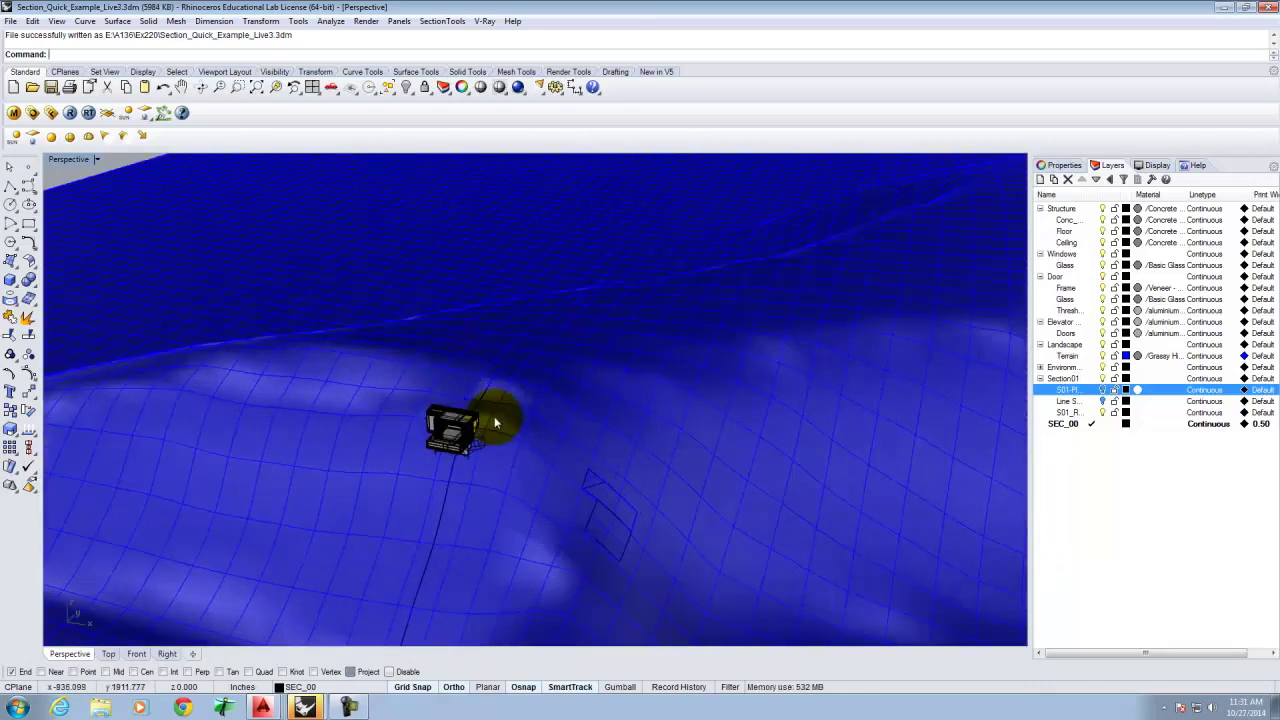
pyautogui.click(14, 113)
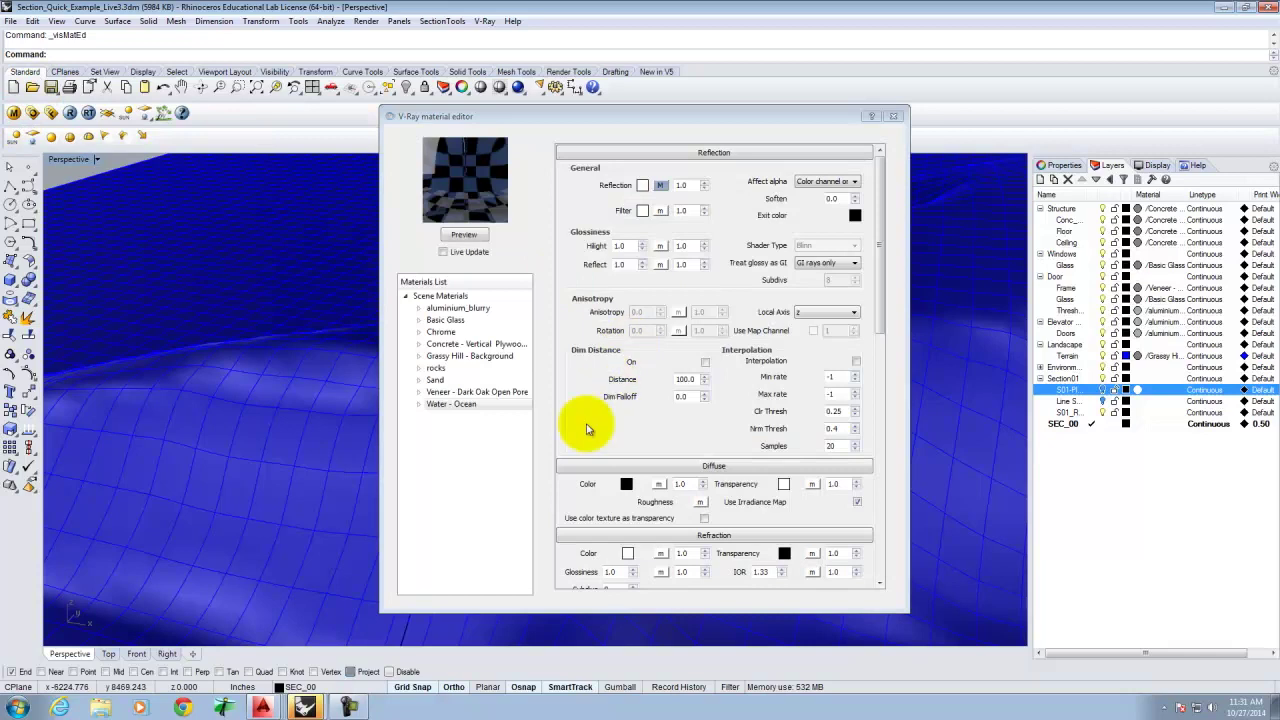
pyautogui.click(436, 292)
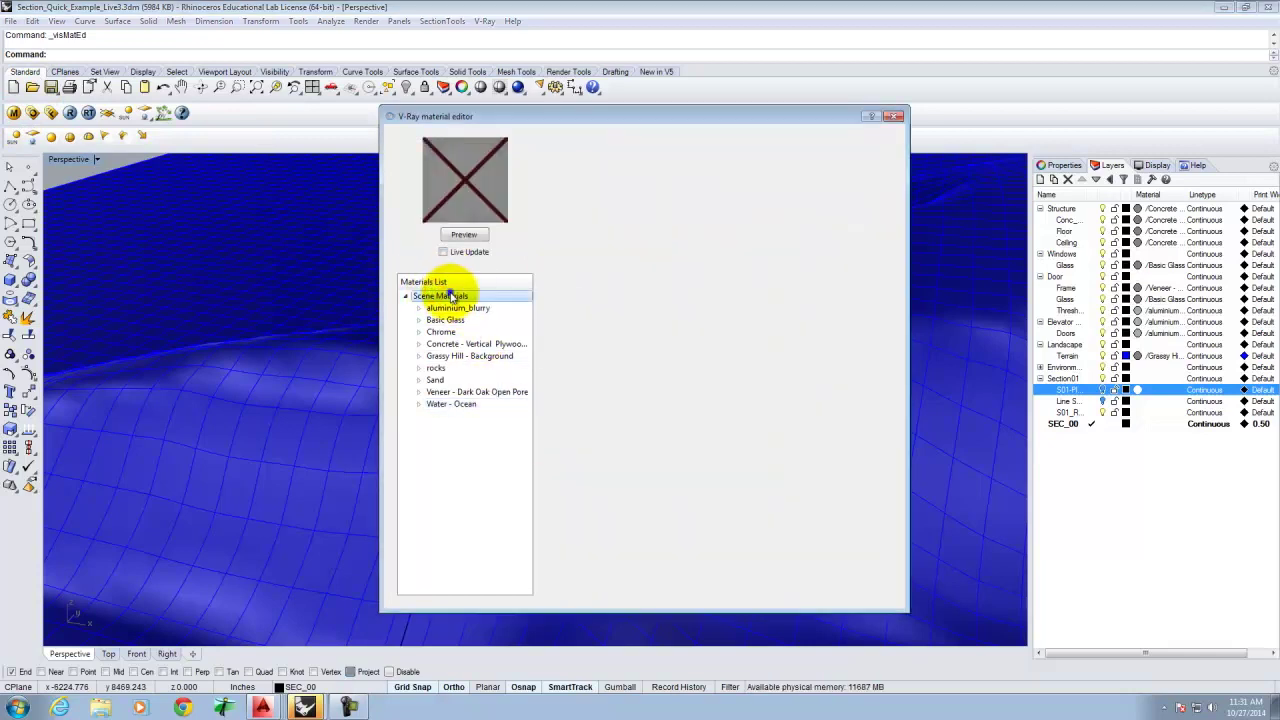
pyautogui.rightClick(451, 297)
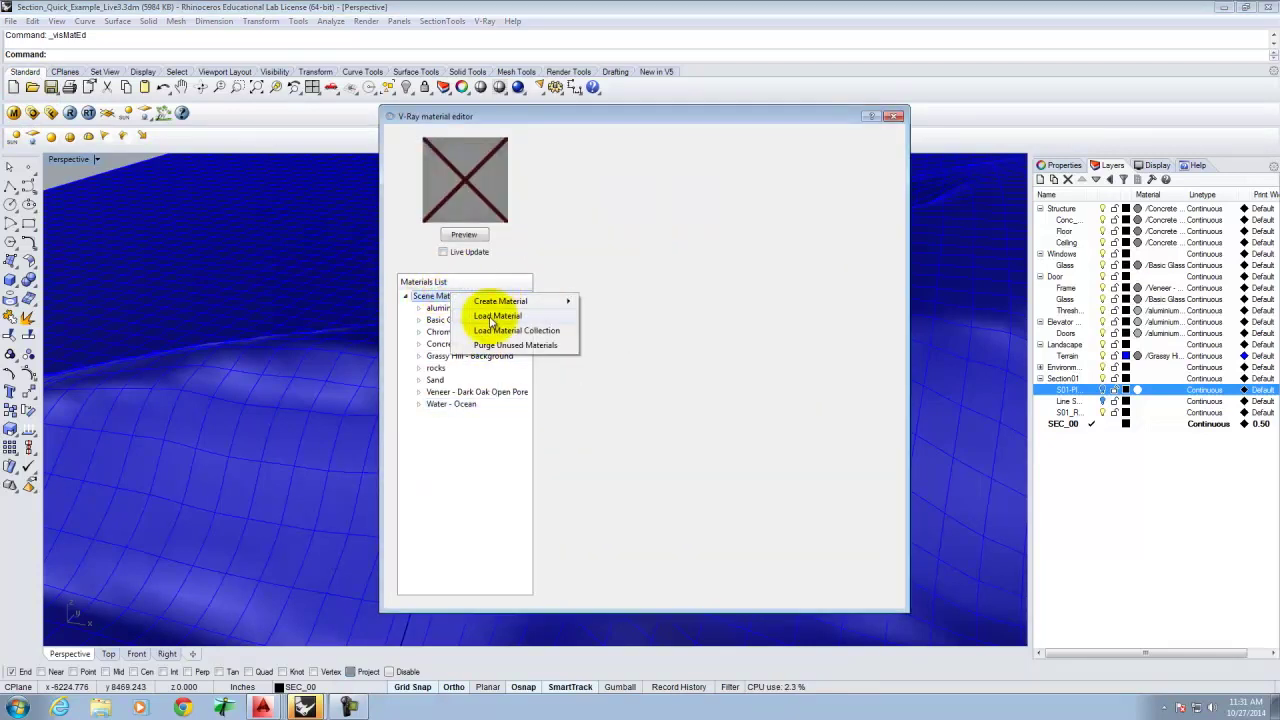
pyautogui.click(493, 316)
pyautogui.click(1018, 528)
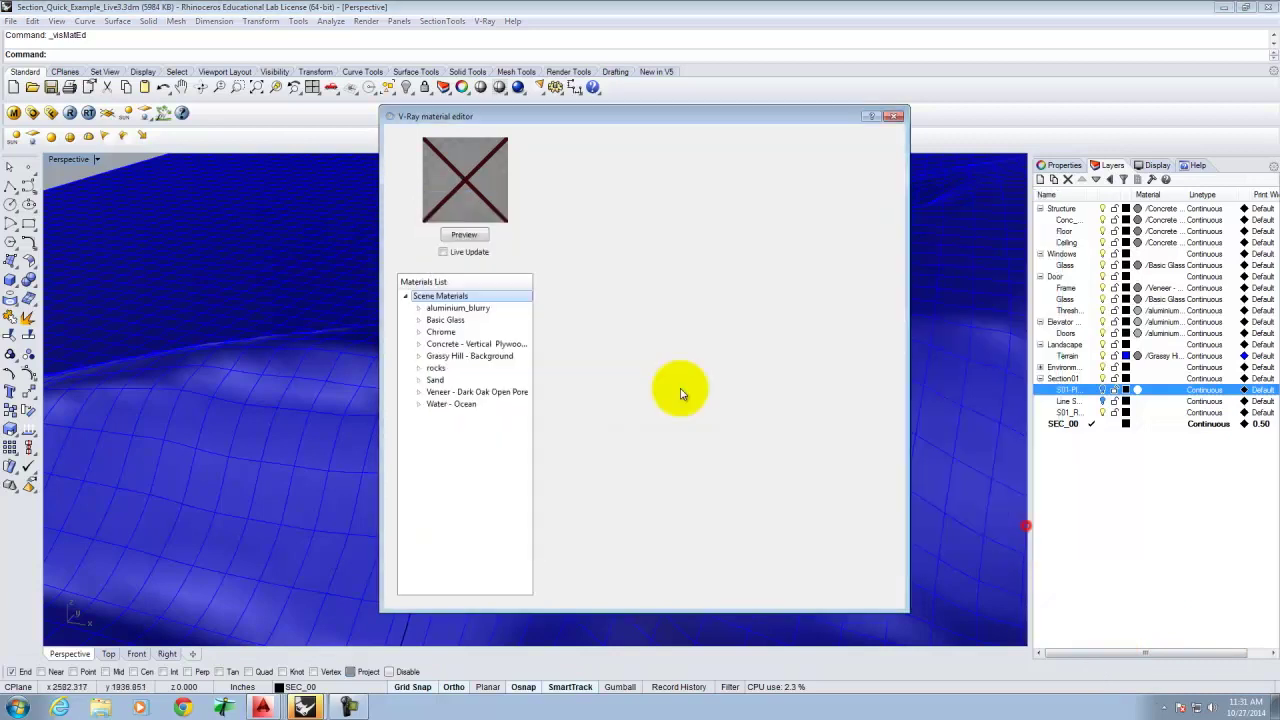
pyautogui.rightClick(445, 296)
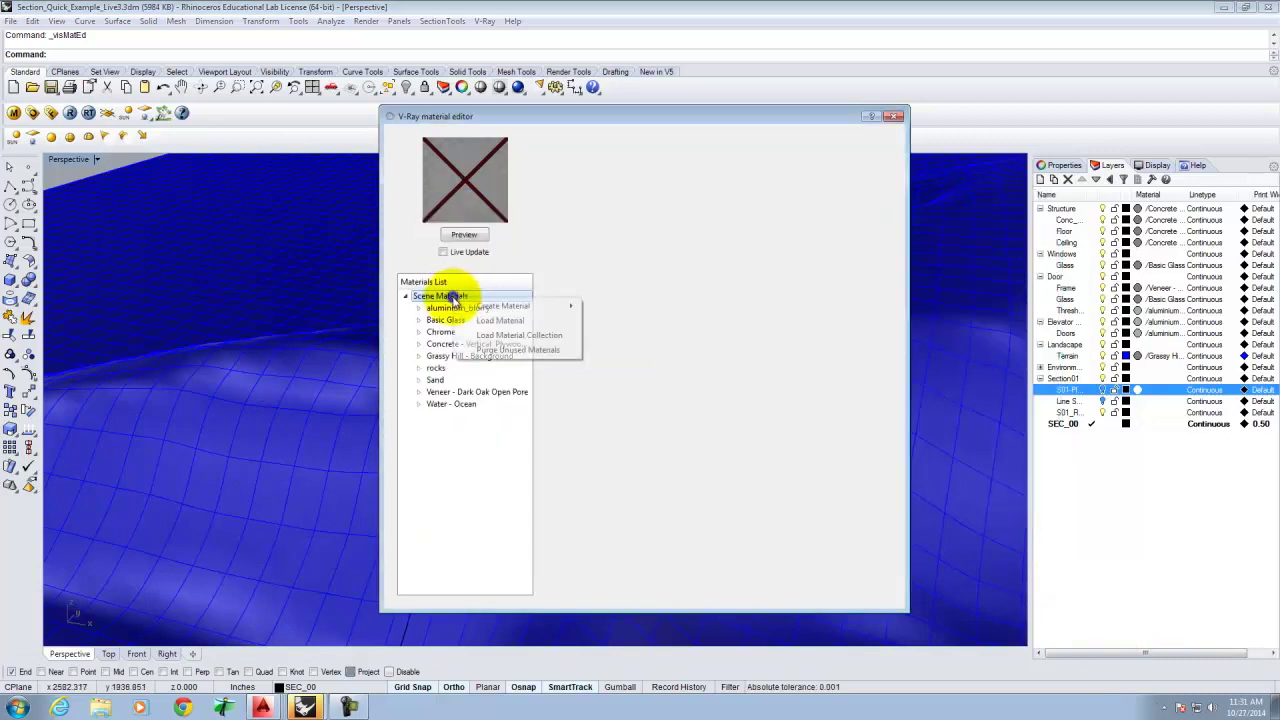
pyautogui.click(502, 325)
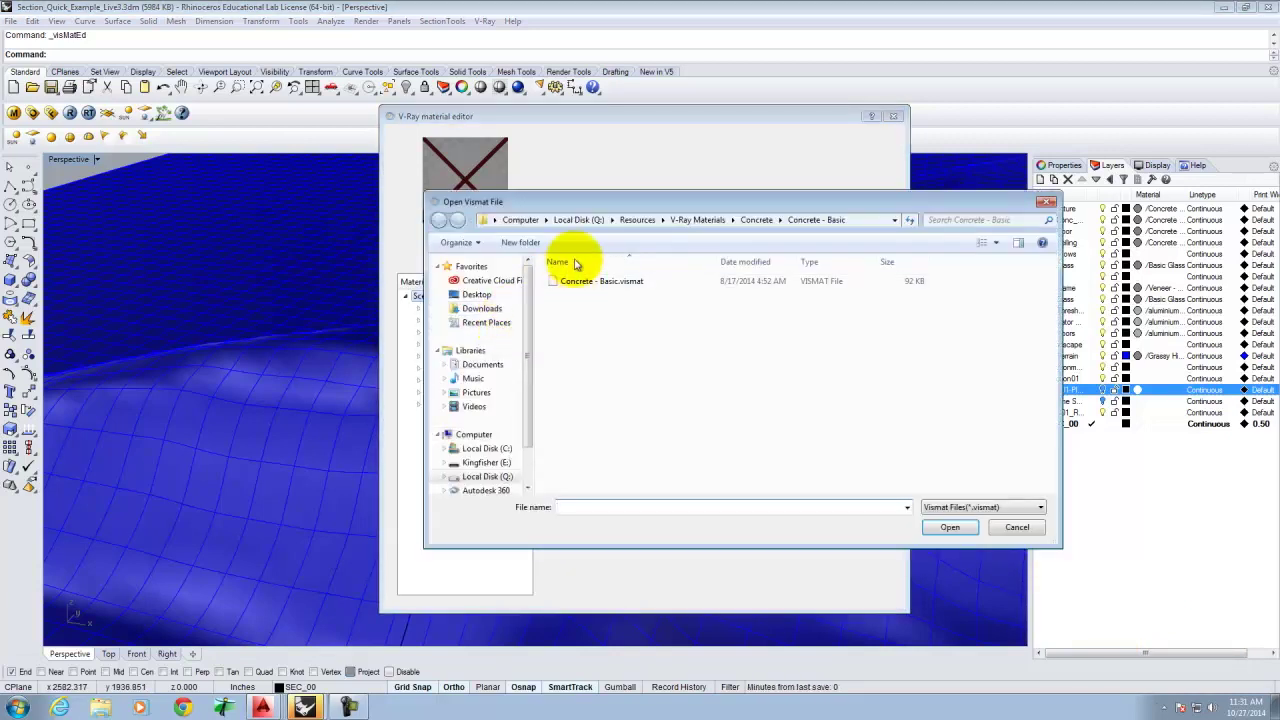
pyautogui.click(688, 221)
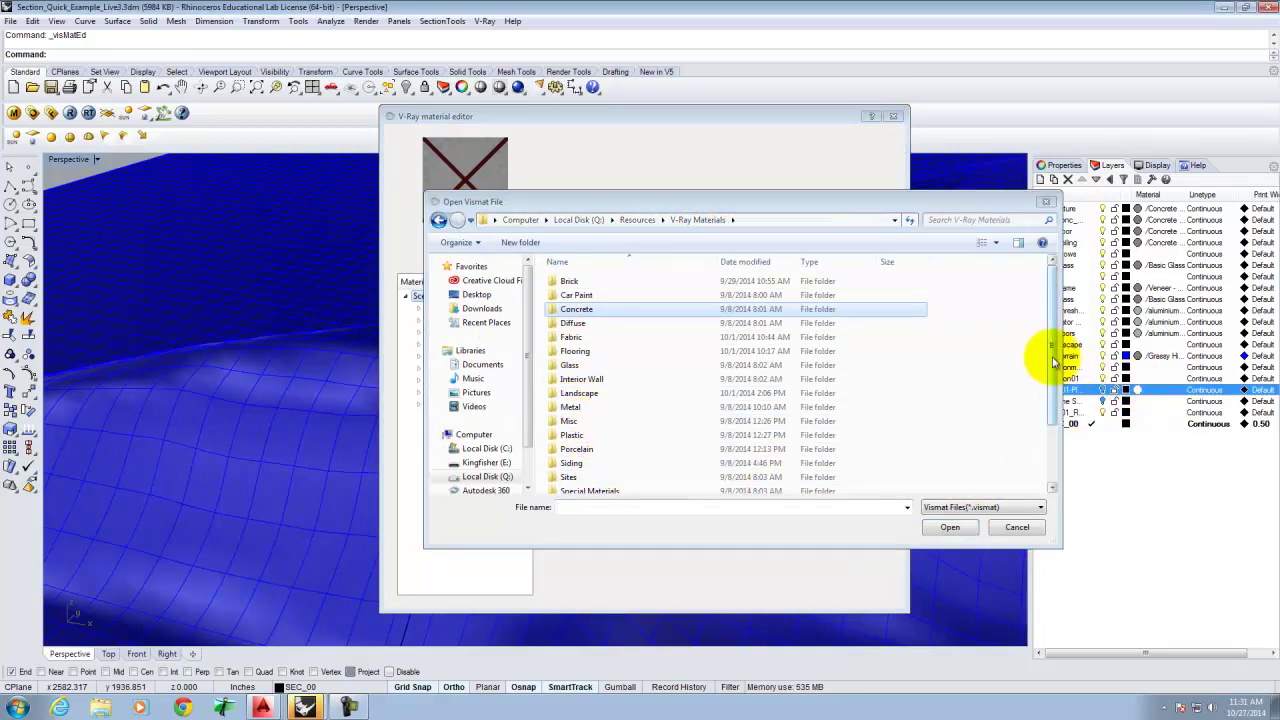
pyautogui.scroll(-2, 1060, 395)
pyautogui.doubleClick(582, 415)
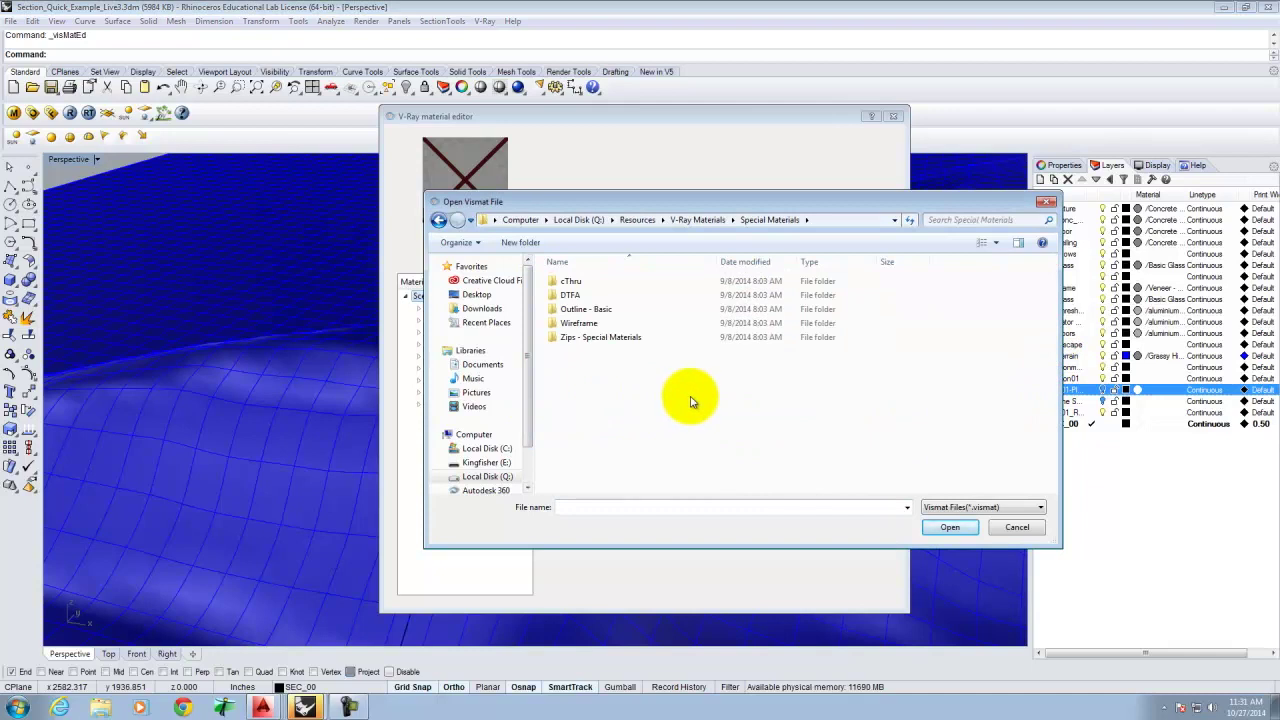
pyautogui.doubleClick(568, 281)
pyautogui.doubleClick(566, 281)
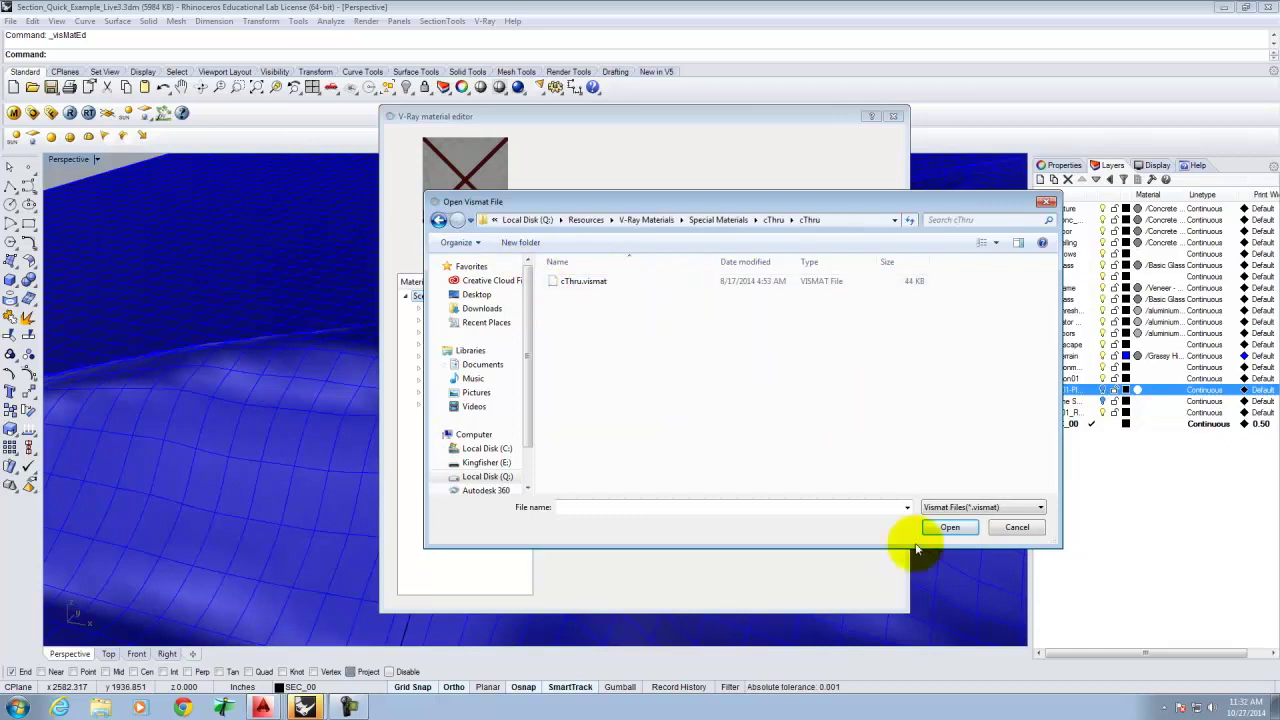
pyautogui.click(1017, 527)
# Create a new Standard V-Ray material in the scene and name it Transparent.
pyautogui.rightClick(445, 296)
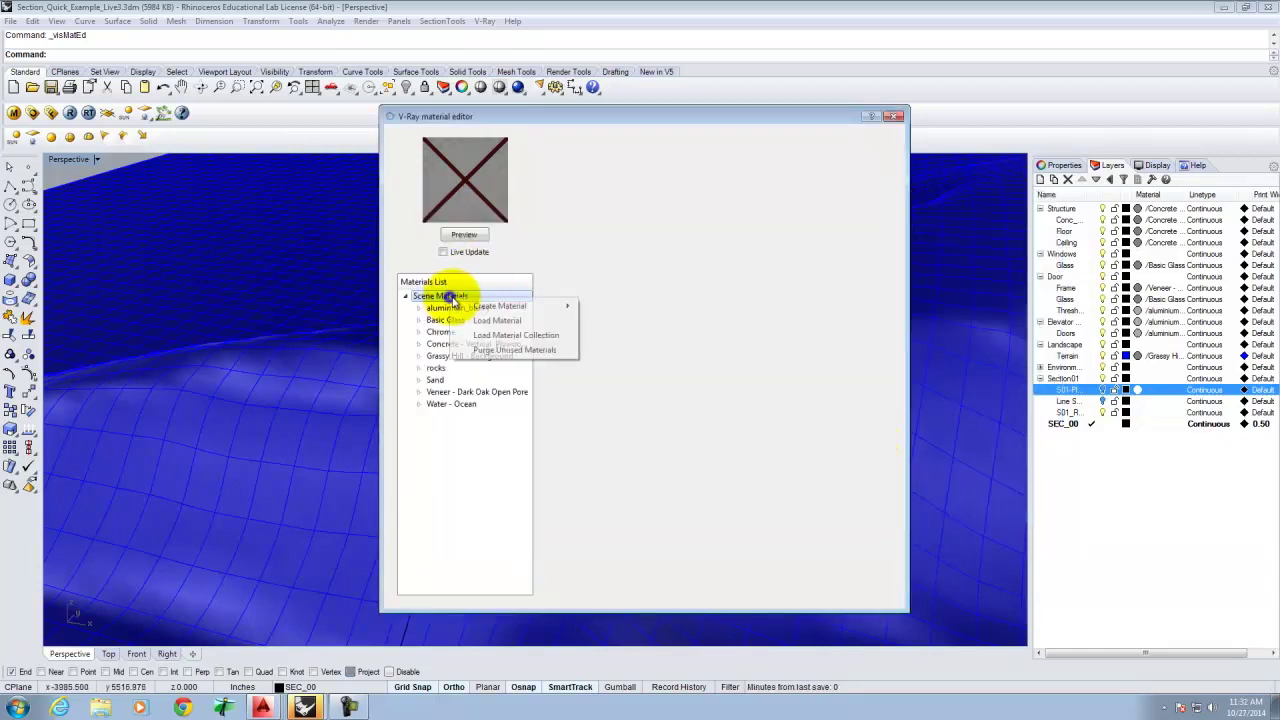
pyautogui.moveTo(543, 306)
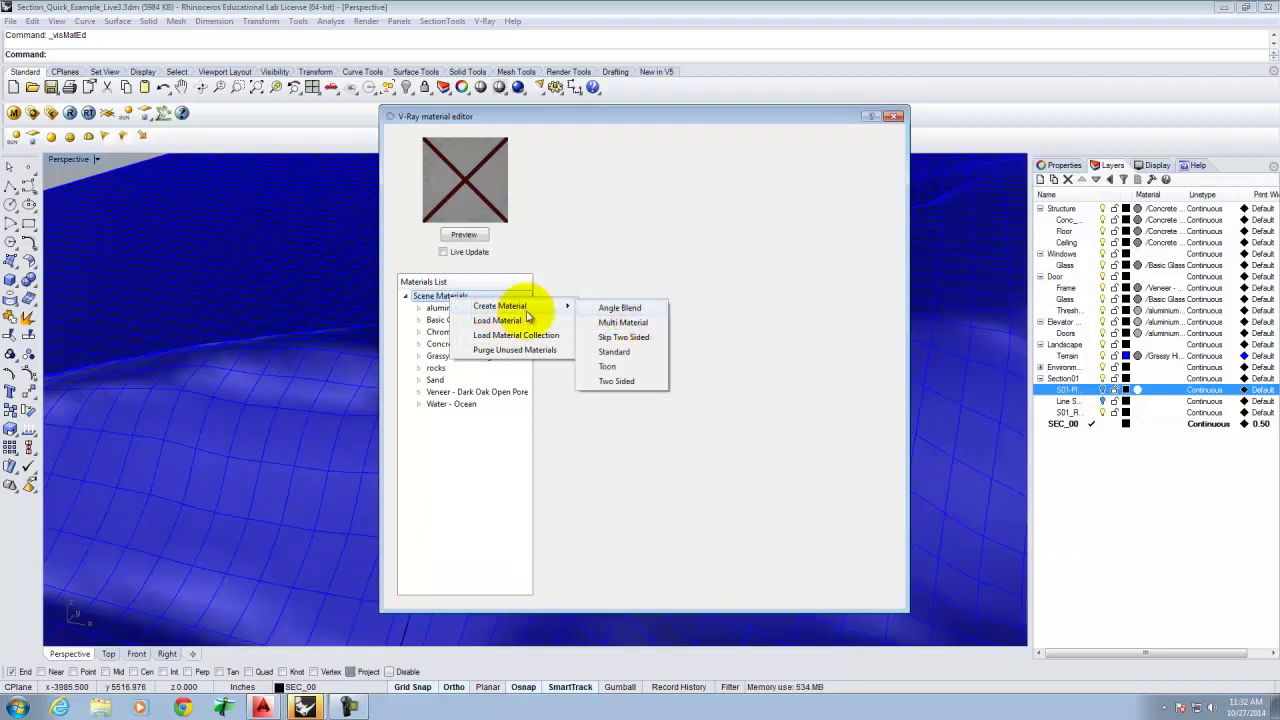
pyautogui.click(614, 352)
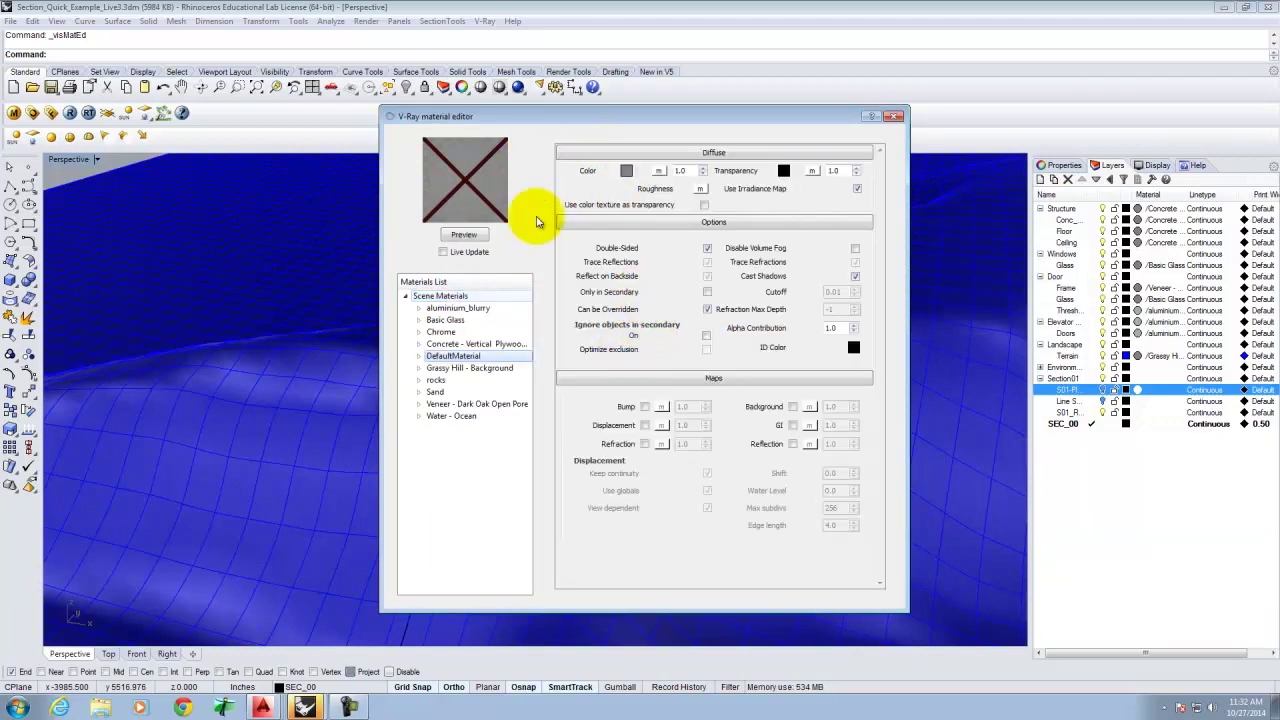
pyautogui.doubleClick(455, 356)
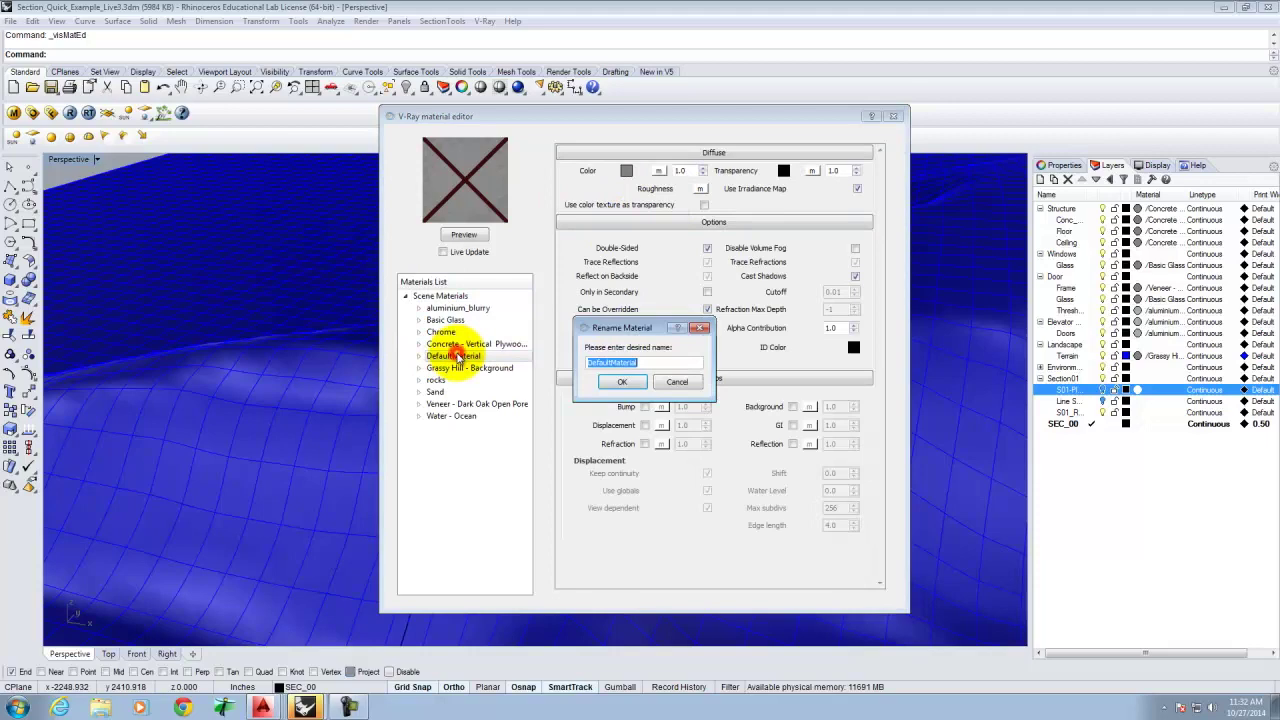
pyautogui.write('Transparent')
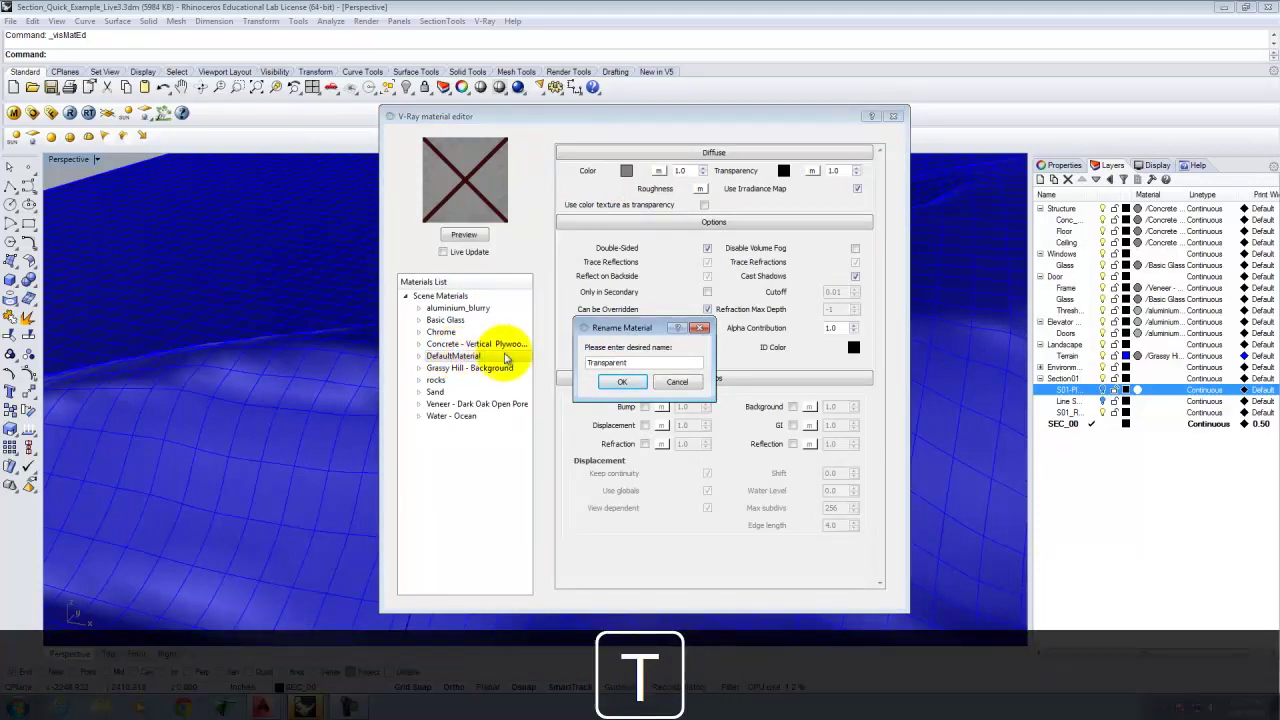
pyautogui.click(621, 381)
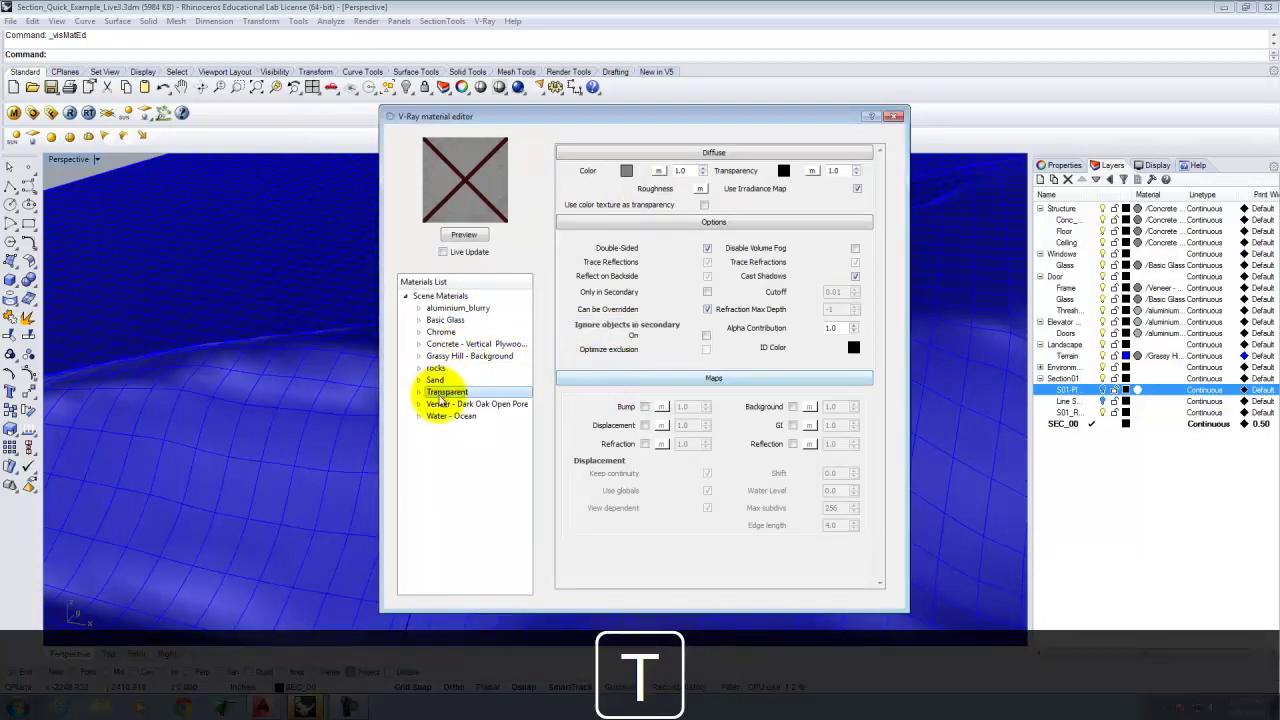
# Set the Transparent material's diffuse transparency colour to white and refresh its preview.
pyautogui.click(783, 172)
pyautogui.click(484, 218)
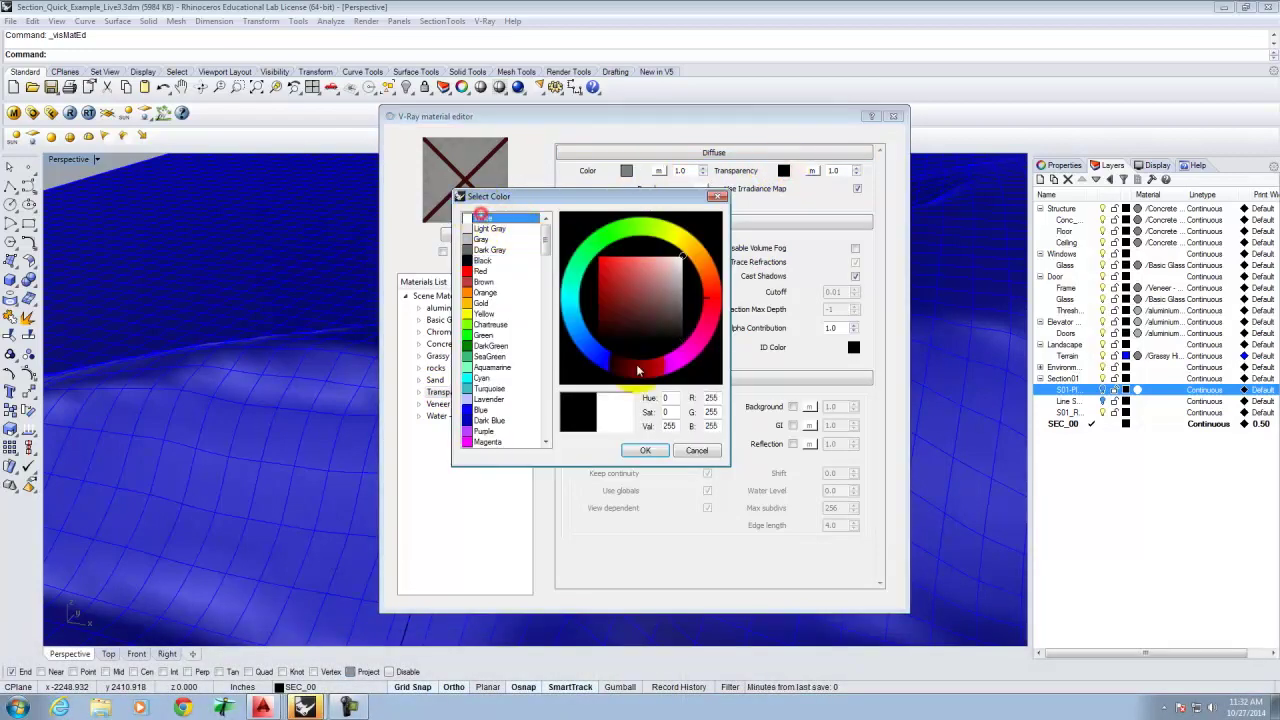
pyautogui.click(648, 451)
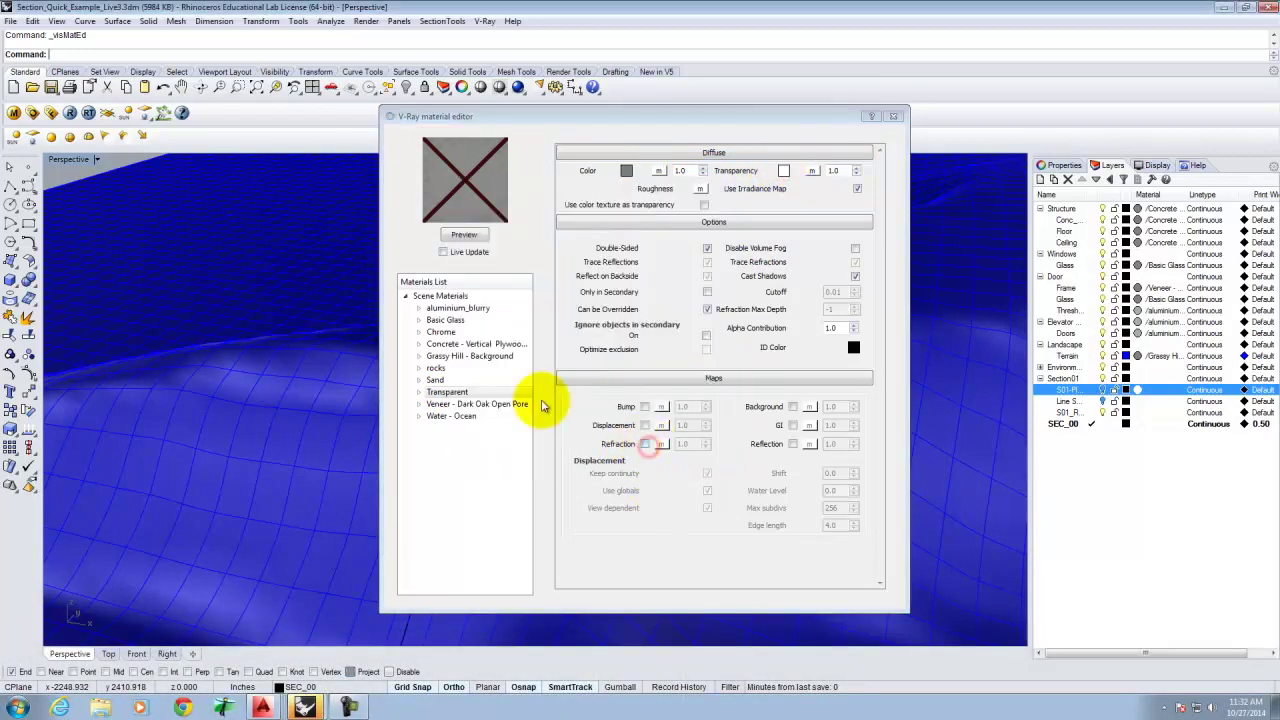
pyautogui.click(465, 235)
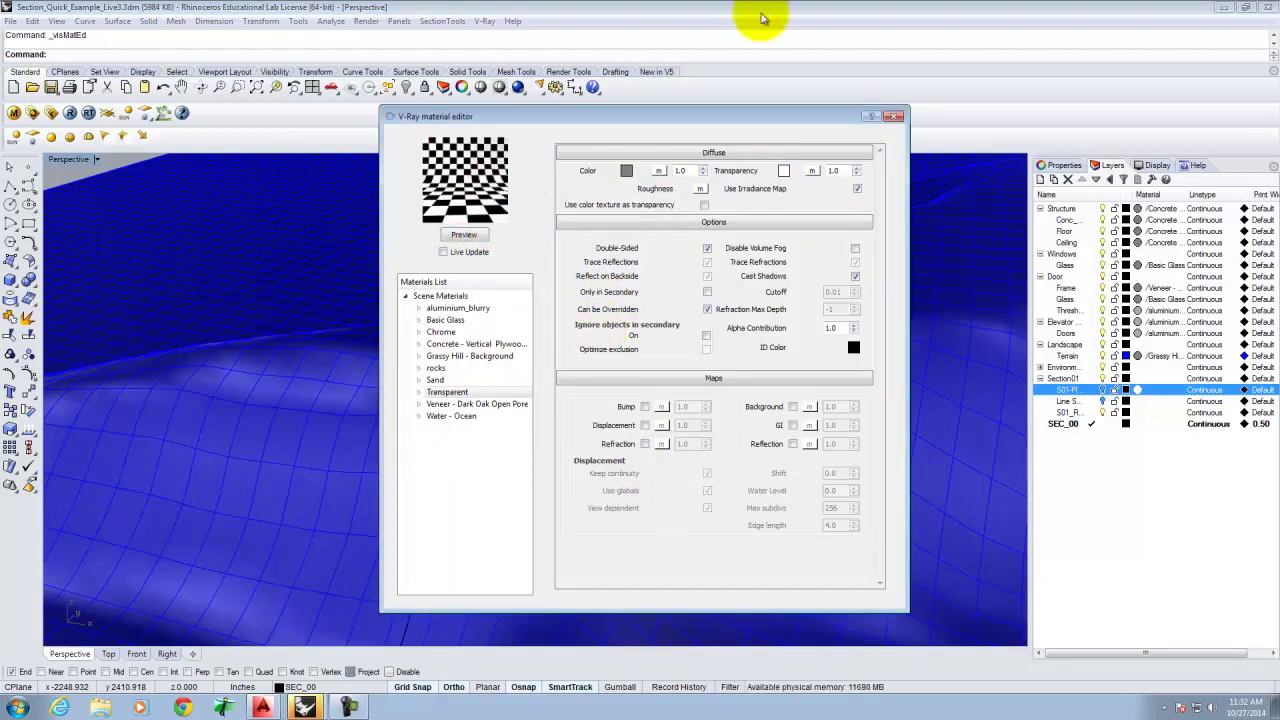
# Close the material editor, switch to the four-viewport layout and frame the building in the Right, Front and Top views.
pyautogui.click(895, 117)
pyautogui.moveTo(486, 277); pyautogui.dragTo(435, 252, button='right')
pyautogui.doubleClick(88, 158)
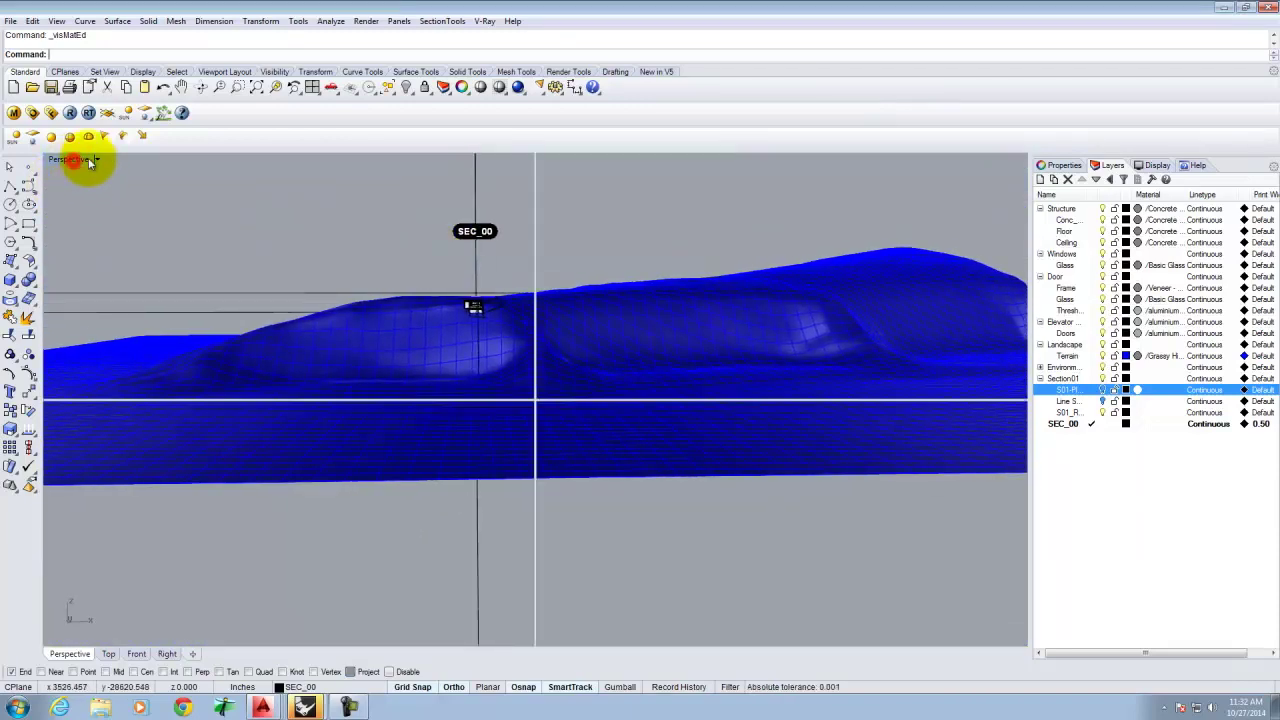
pyautogui.scroll(-5, 652, 480)
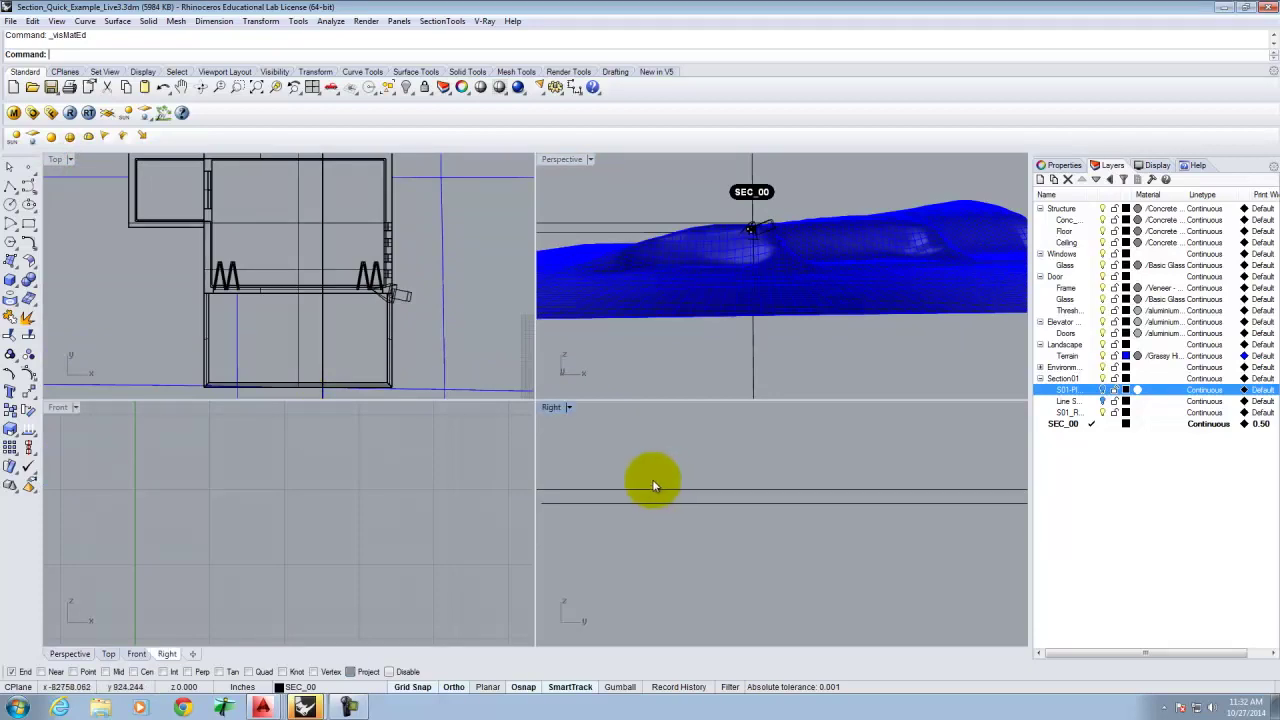
pyautogui.moveTo(771, 486); pyautogui.dragTo(648, 517, button='right')
pyautogui.scroll(3, 640, 515)
pyautogui.scroll(-2, 906, 471)
pyautogui.scroll(5, 777, 471)
pyautogui.scroll(-3, 690, 563)
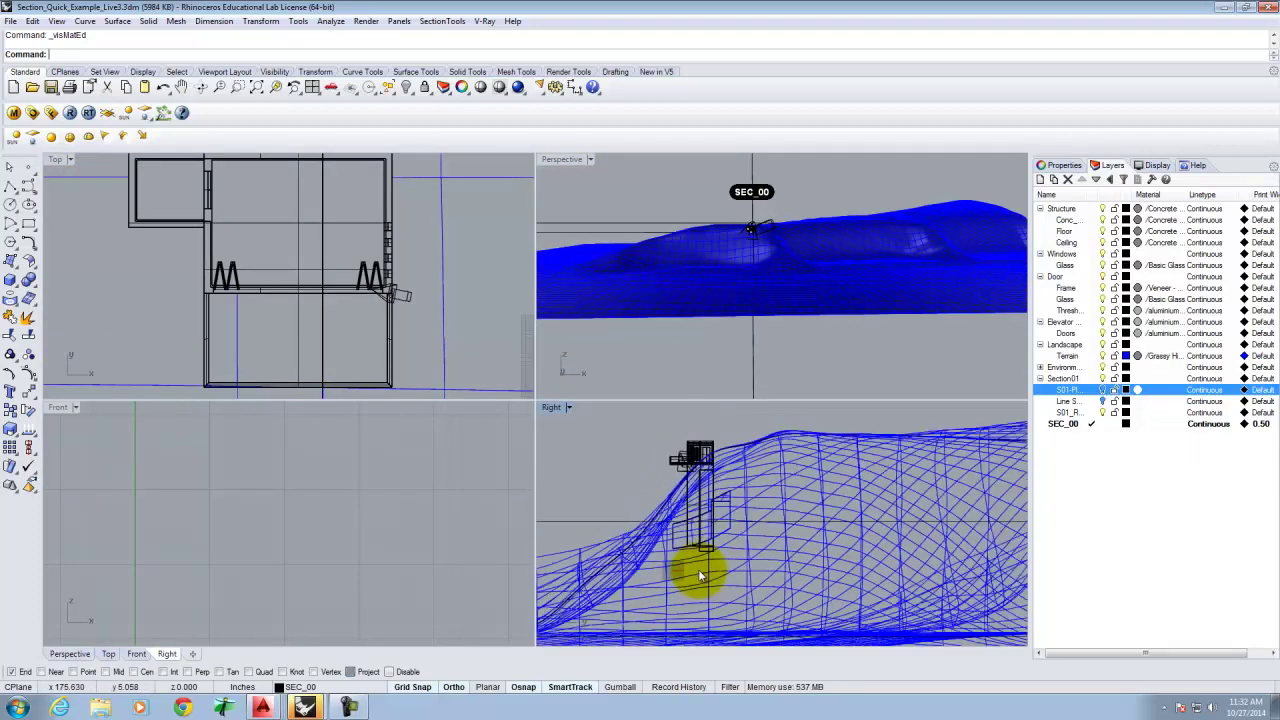
pyautogui.moveTo(777, 466); pyautogui.dragTo(763, 600, button='right')
pyautogui.scroll(4, 716, 537)
pyautogui.scroll(-1, 716, 537)
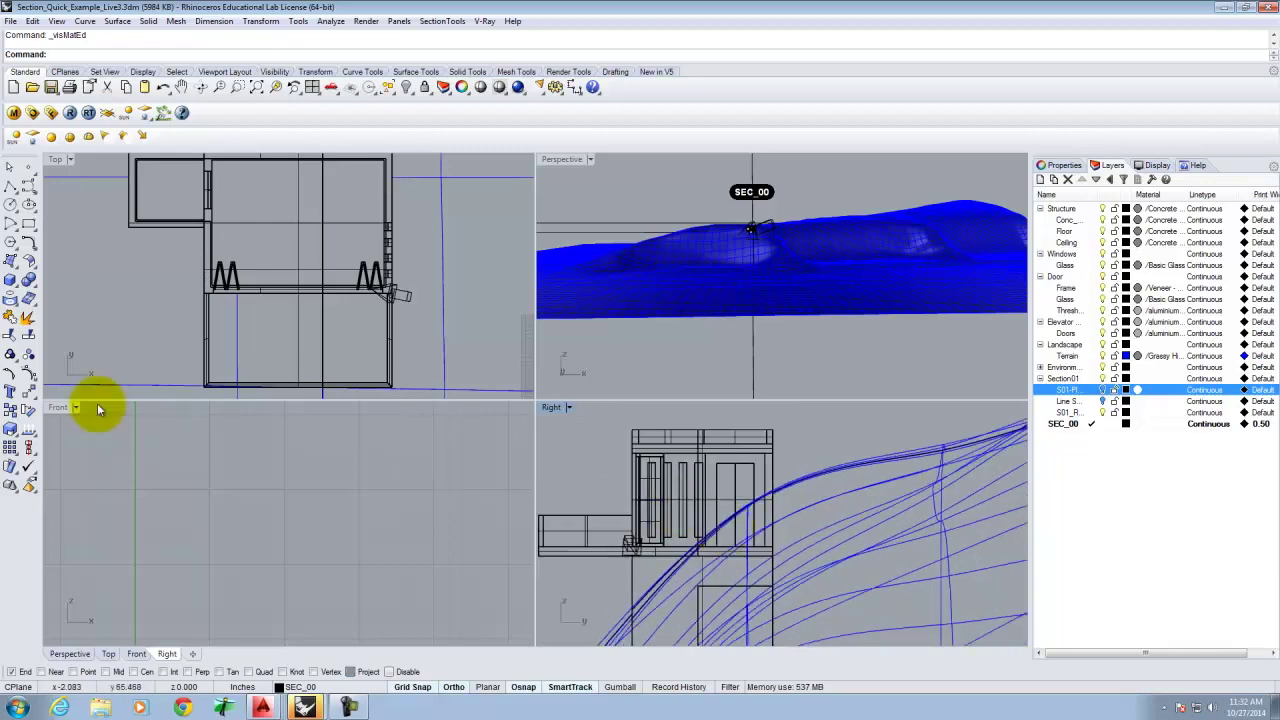
pyautogui.moveTo(300, 523); pyautogui.dragTo(449, 563, button='right')
pyautogui.scroll(-2, 447, 513)
pyautogui.scroll(-2, 447, 513)
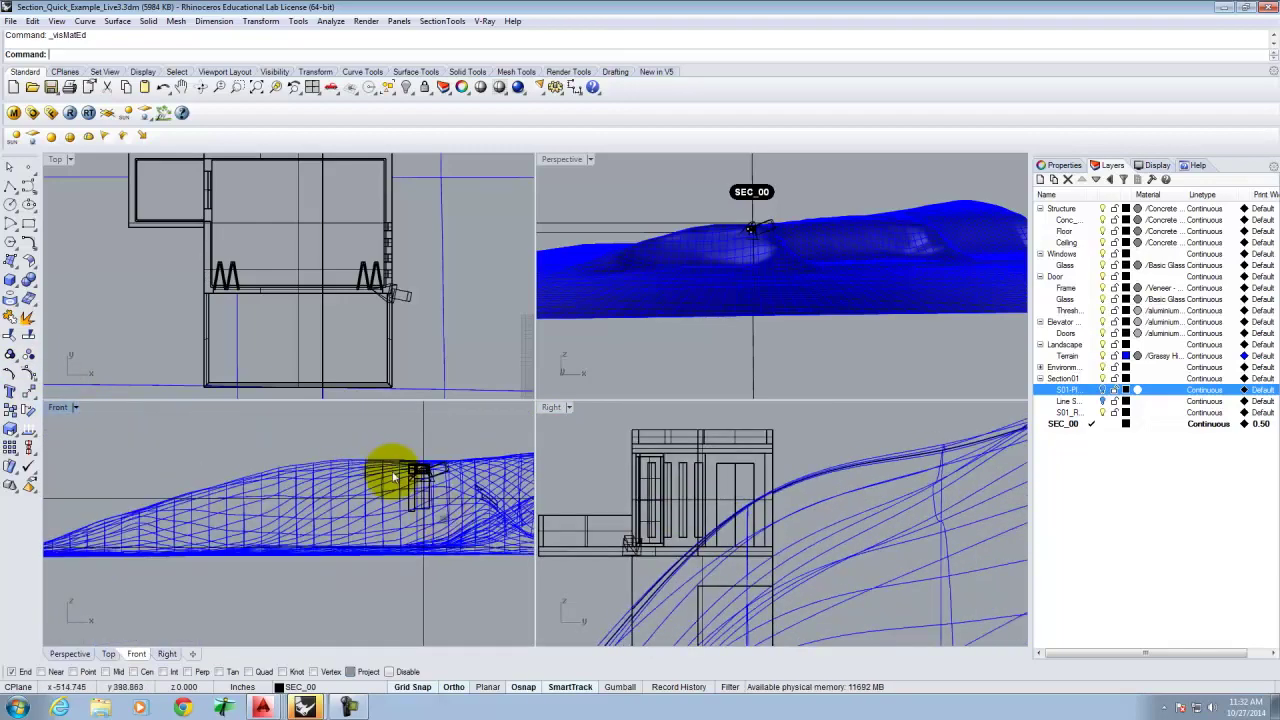
pyautogui.moveTo(392, 472); pyautogui.dragTo(456, 450, button='right')
pyautogui.scroll(3, 495, 462)
pyautogui.scroll(-2, 339, 395)
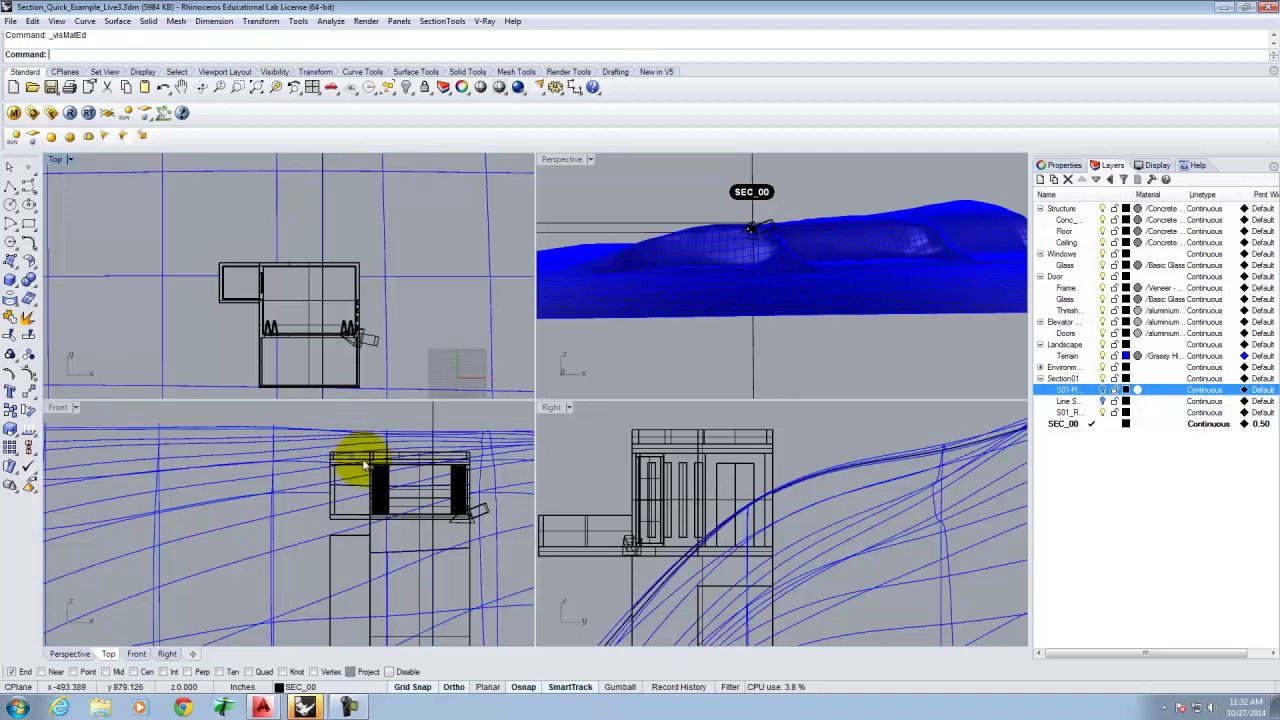
# Select the building and terrain pieces on the positive X side of the section plane and apply the Transparent material to them.
pyautogui.scroll(-2, 334, 449)
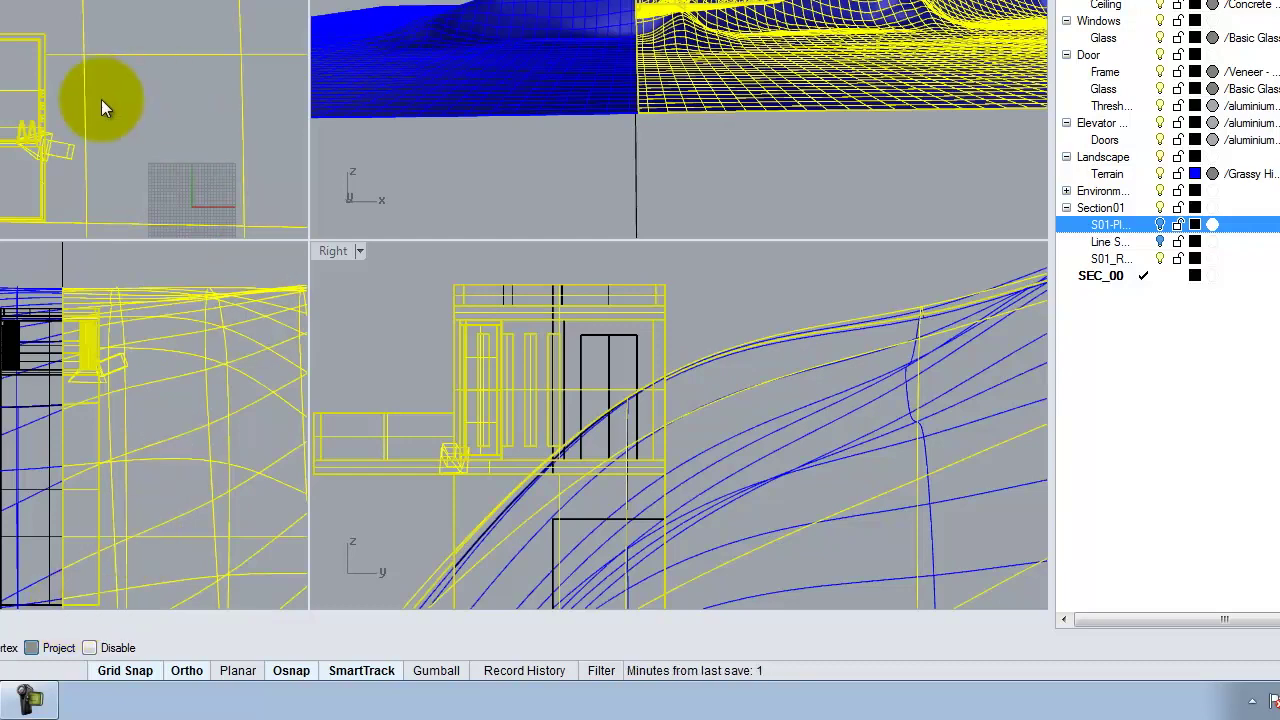
pyautogui.click(62, 380)
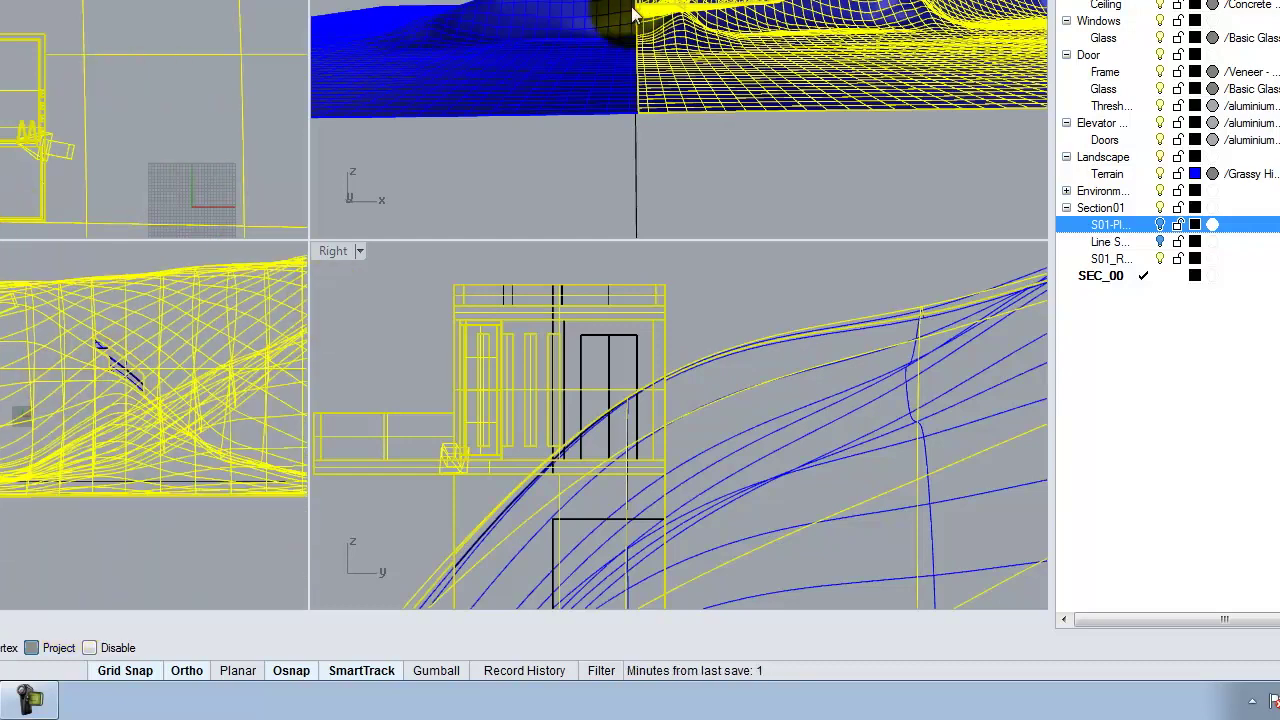
pyautogui.click(3, 77)
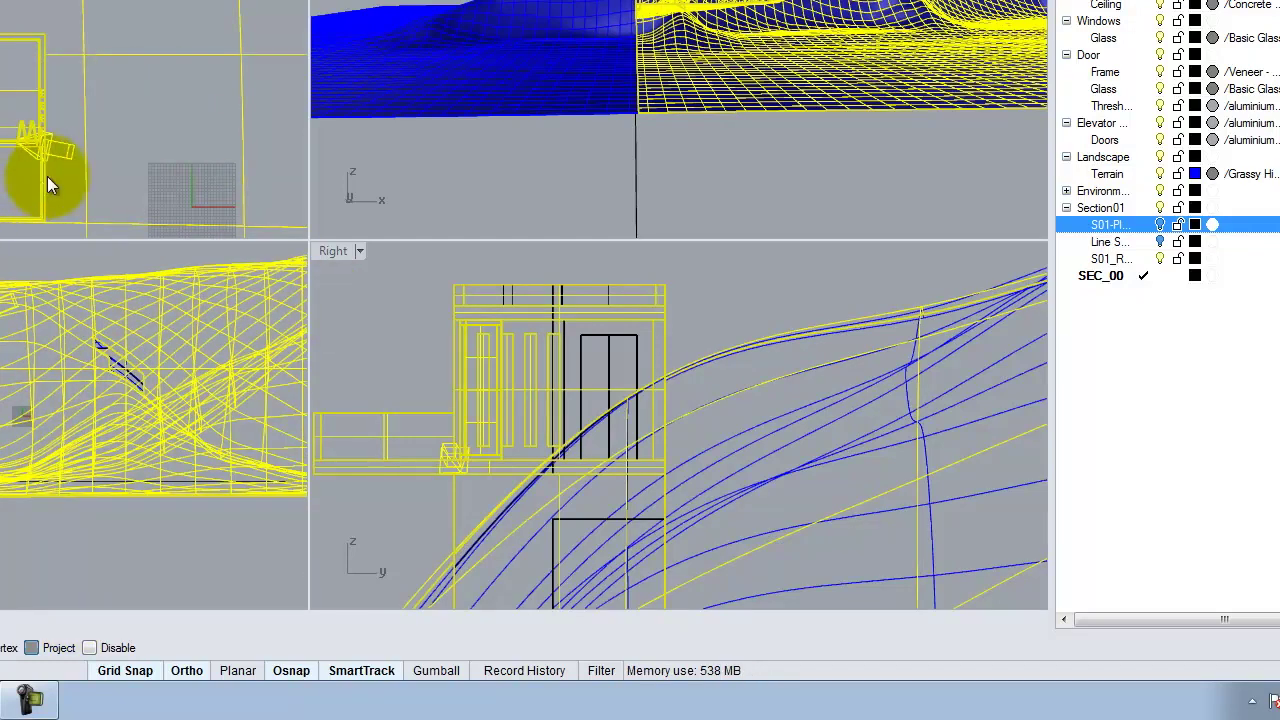
pyautogui.moveTo(61, 161); pyautogui.dragTo(69, 155)
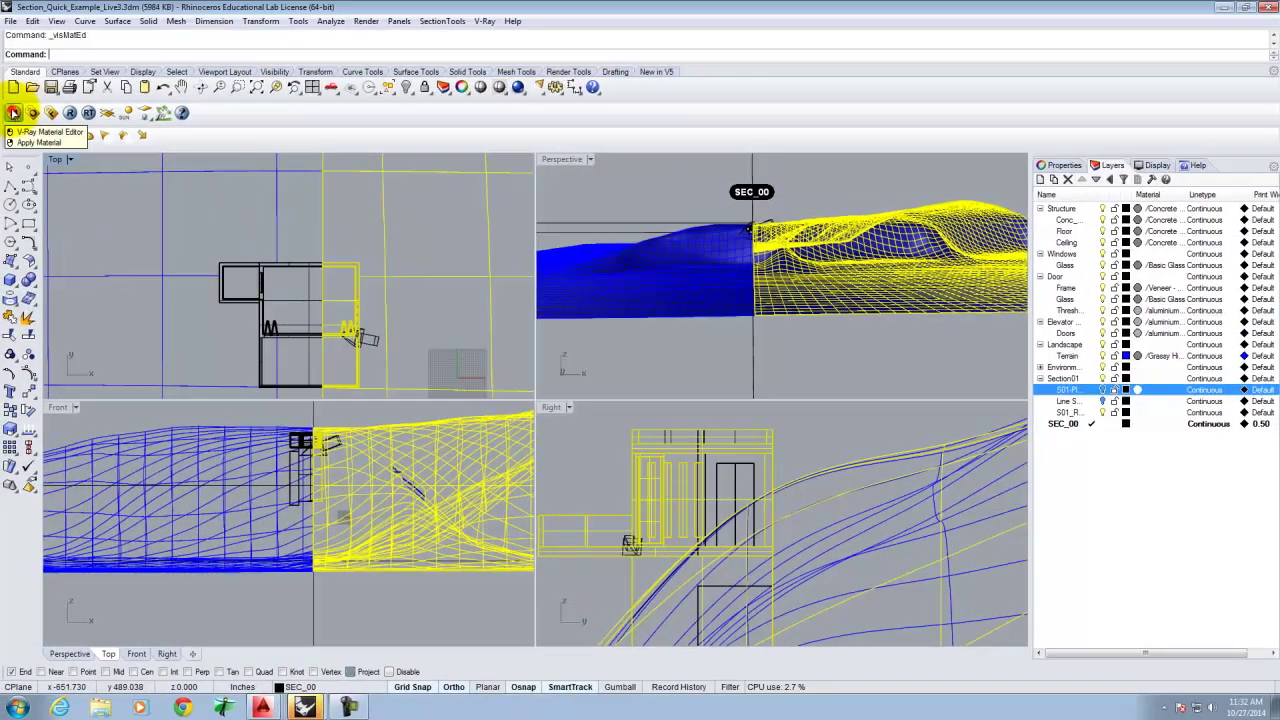
pyautogui.click(14, 113)
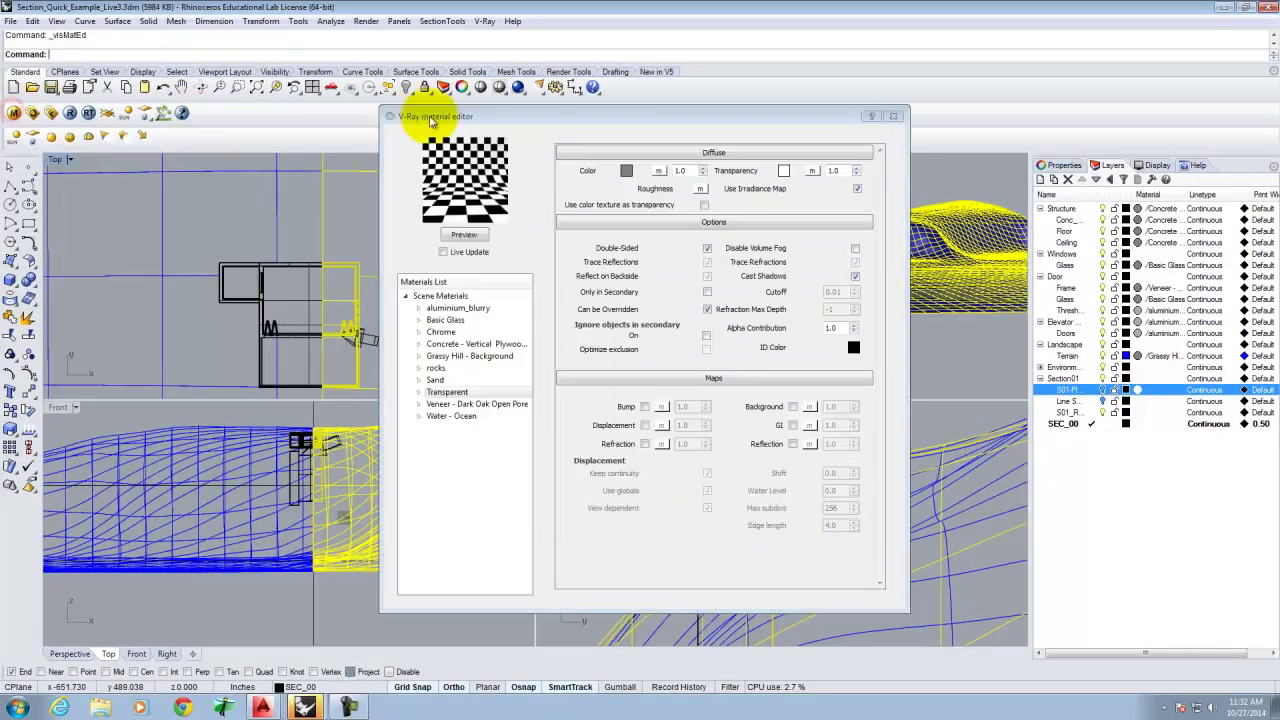
pyautogui.rightClick(462, 400)
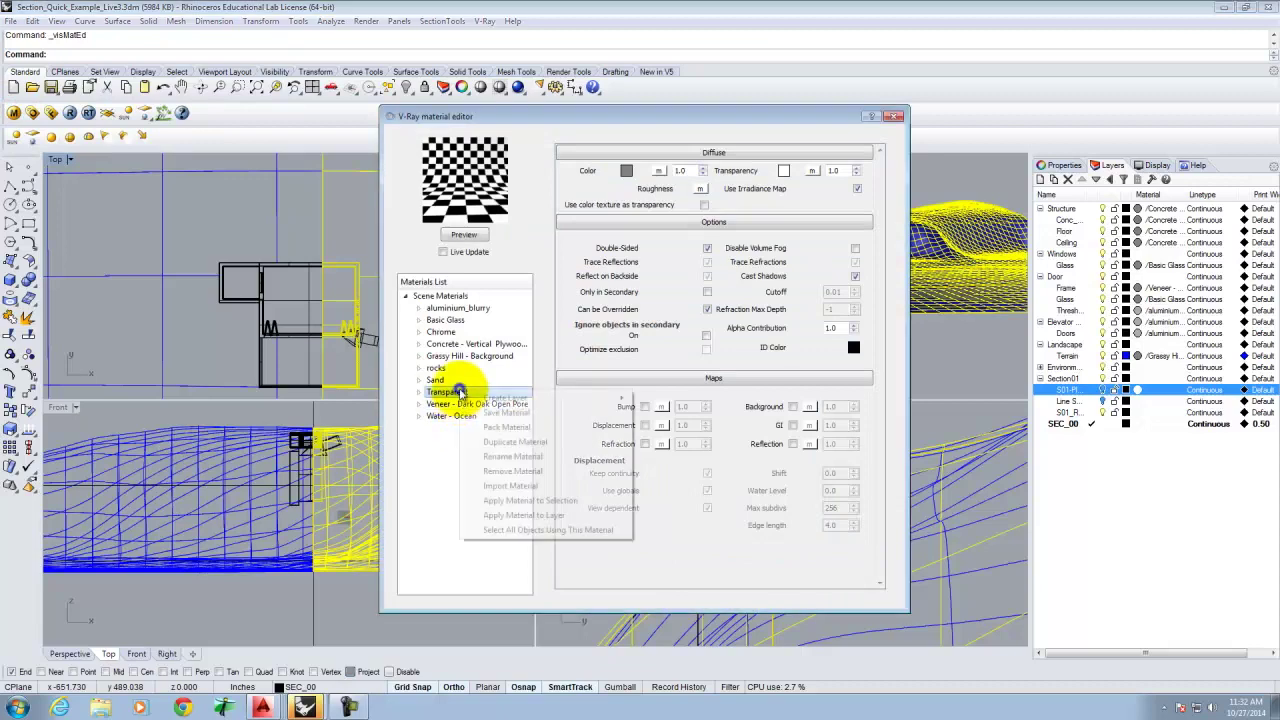
pyautogui.click(548, 507)
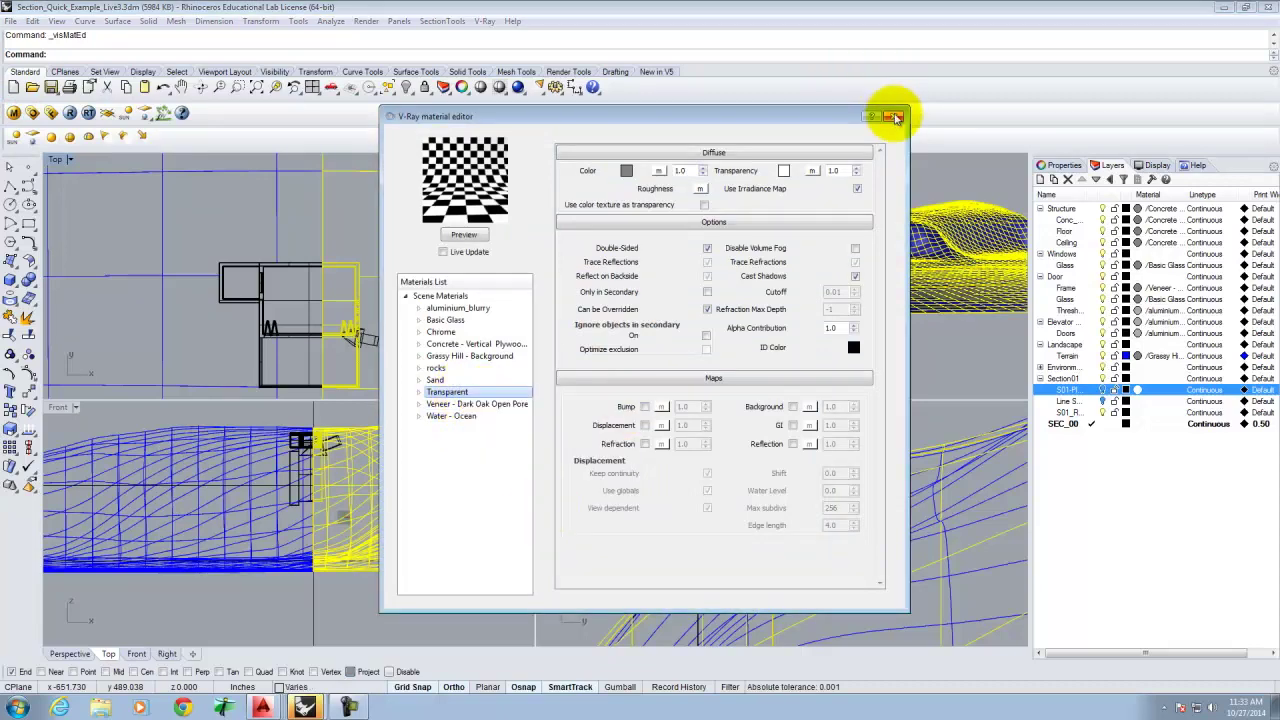
pyautogui.click(896, 118)
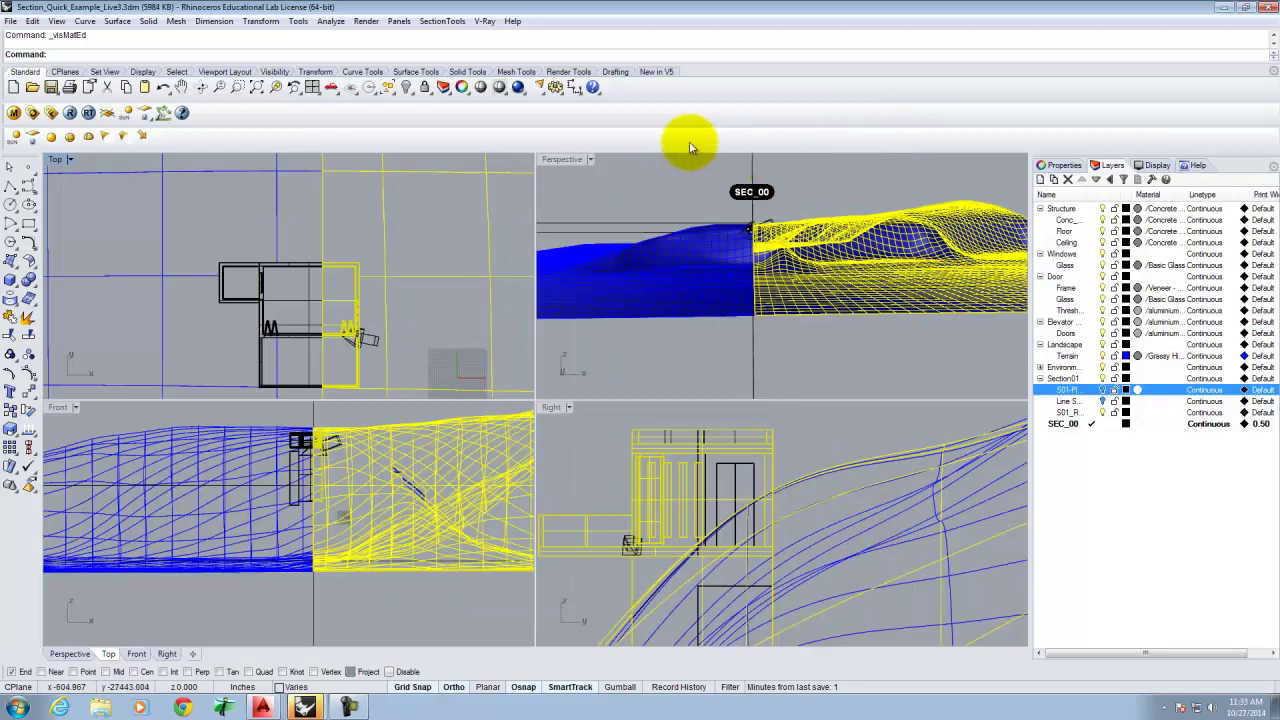
# Render an angled close-up of the cut building in the Perspective view with V-Ray, inspect the result and close the frame buffer.
pyautogui.moveTo(840, 247); pyautogui.dragTo(733, 256, button='right')
pyautogui.scroll(8, 674, 241)
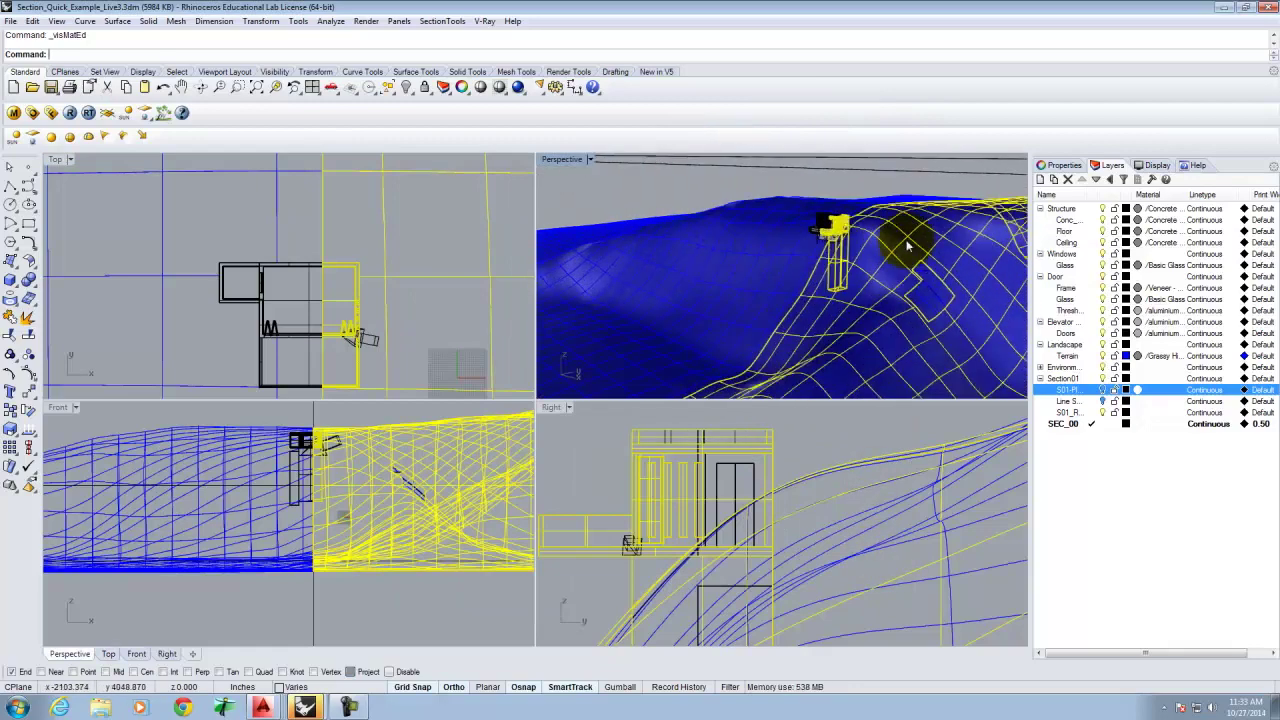
pyautogui.scroll(5, 908, 246)
pyautogui.scroll(8, 768, 174)
pyautogui.scroll(-8, 755, 175)
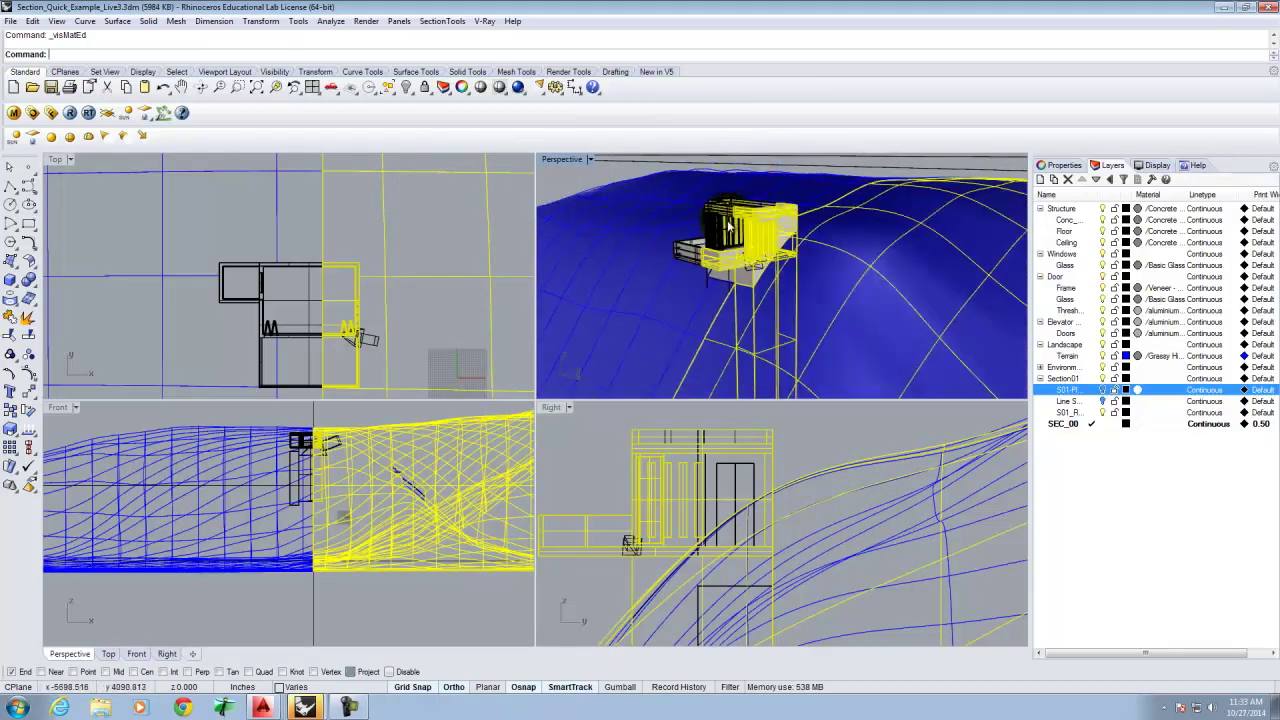
pyautogui.scroll(5, 697, 219)
pyautogui.click(70, 112)
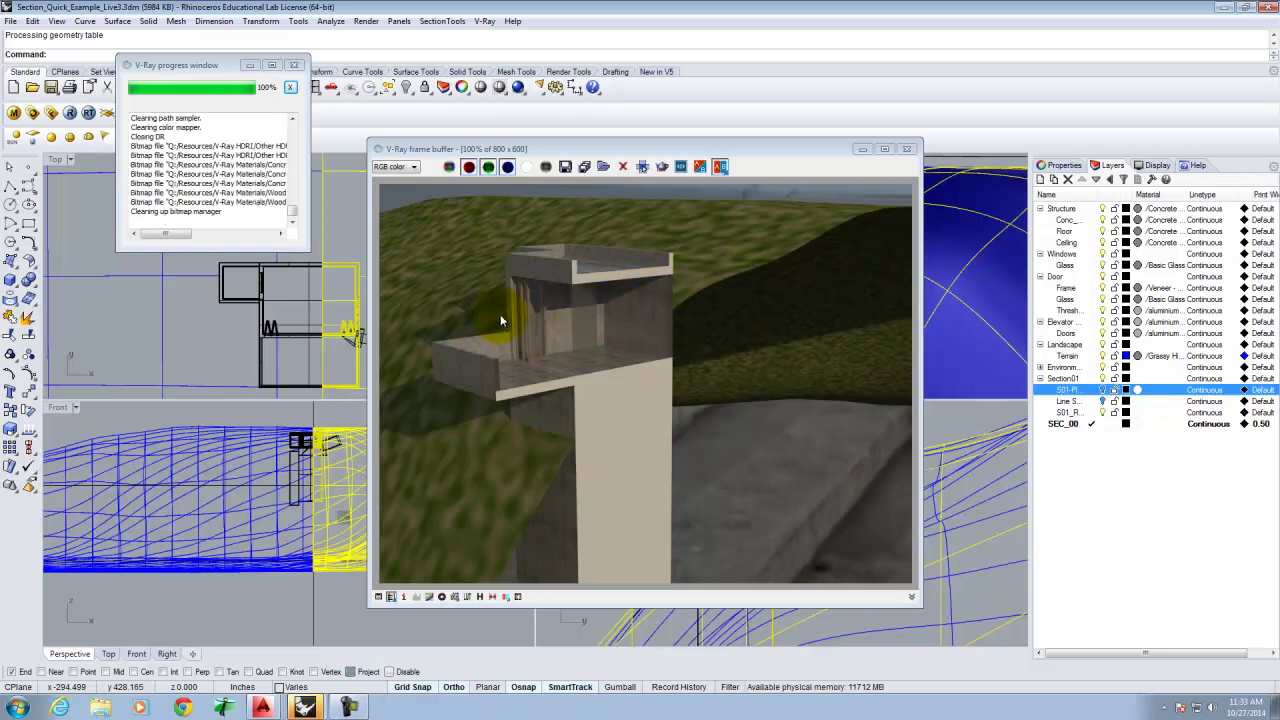
pyautogui.click(906, 149)
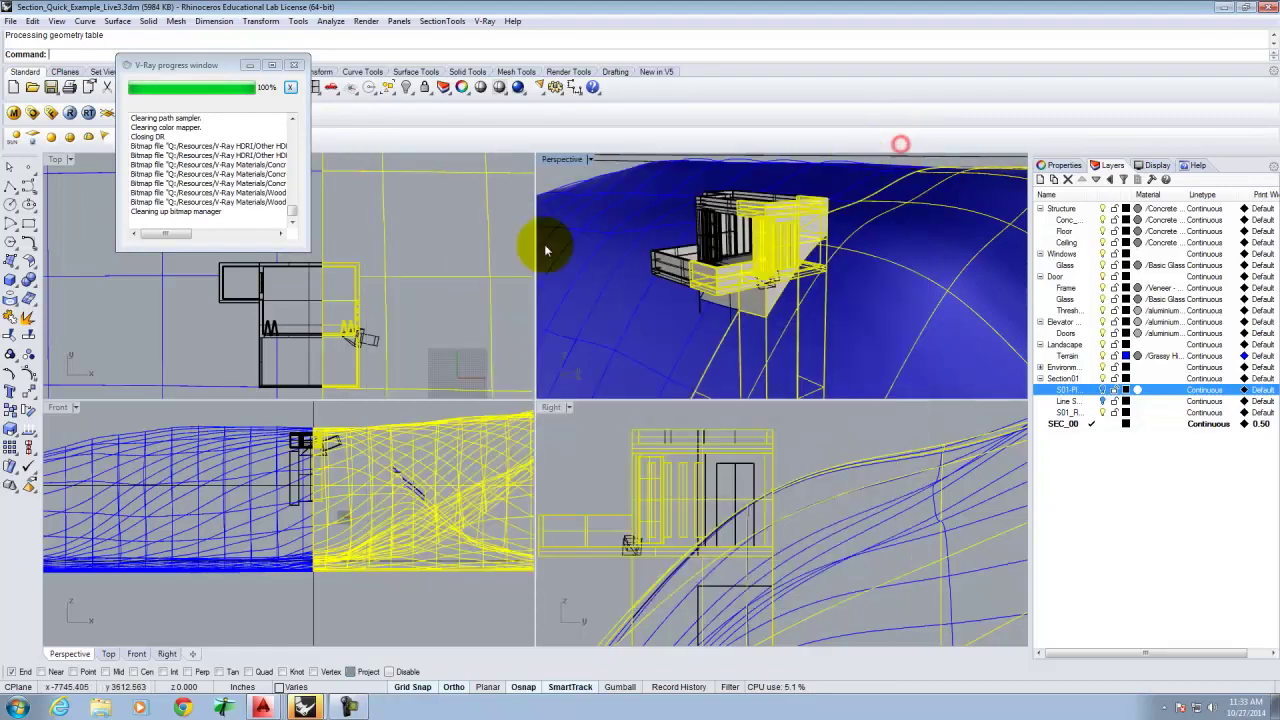
# Undo the last layer visibility change and set the selected pieces' material assignment to Layer.
pyautogui.hotkey('ctrl', 'z')
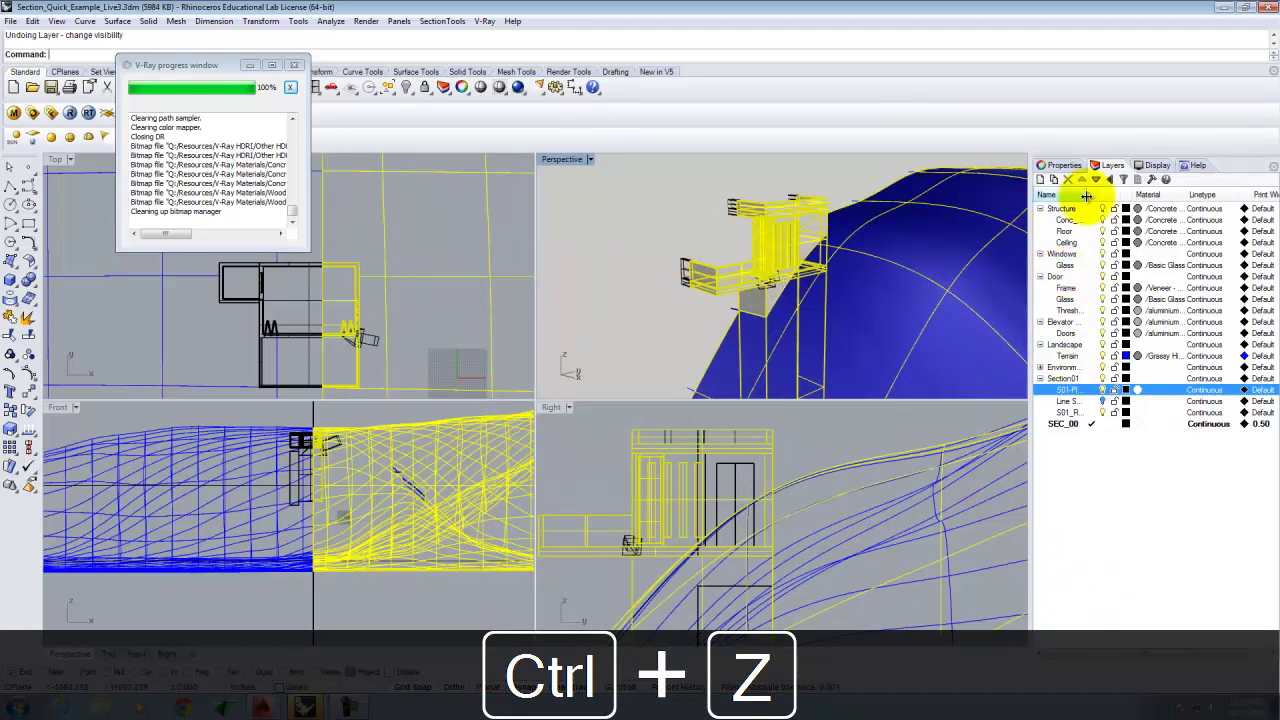
pyautogui.click(1064, 164)
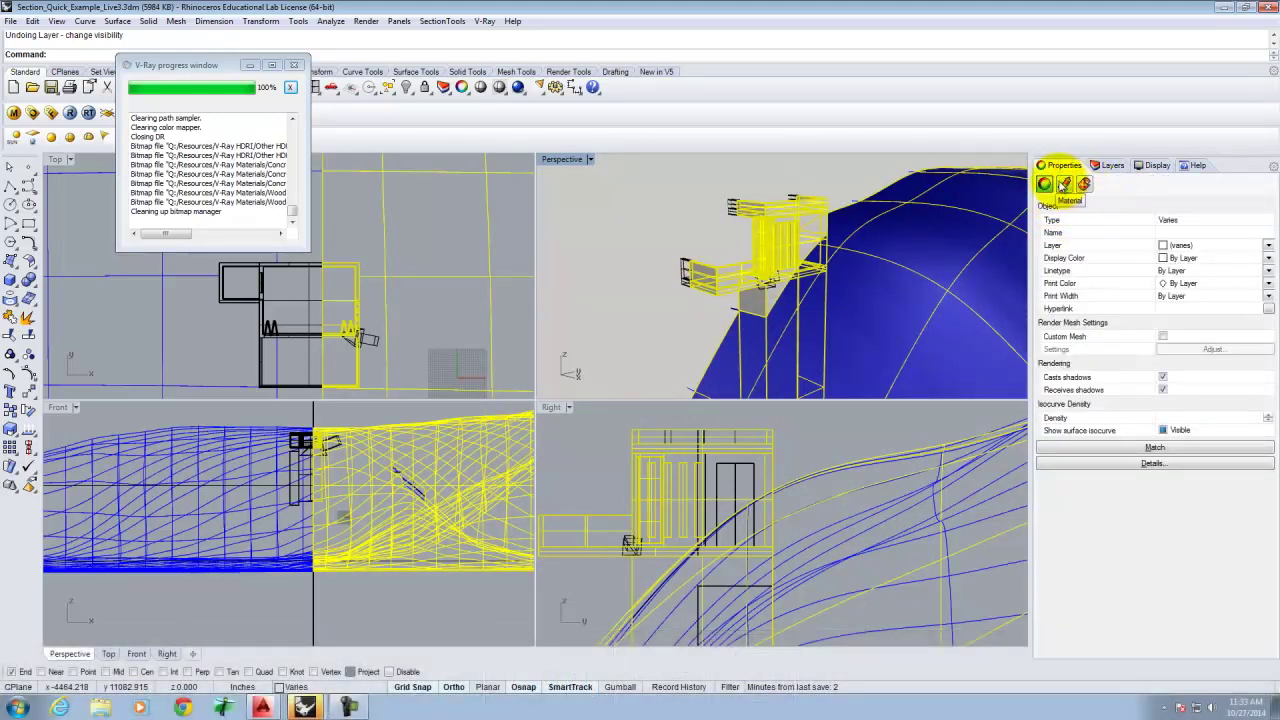
pyautogui.click(1064, 183)
pyautogui.click(1135, 202)
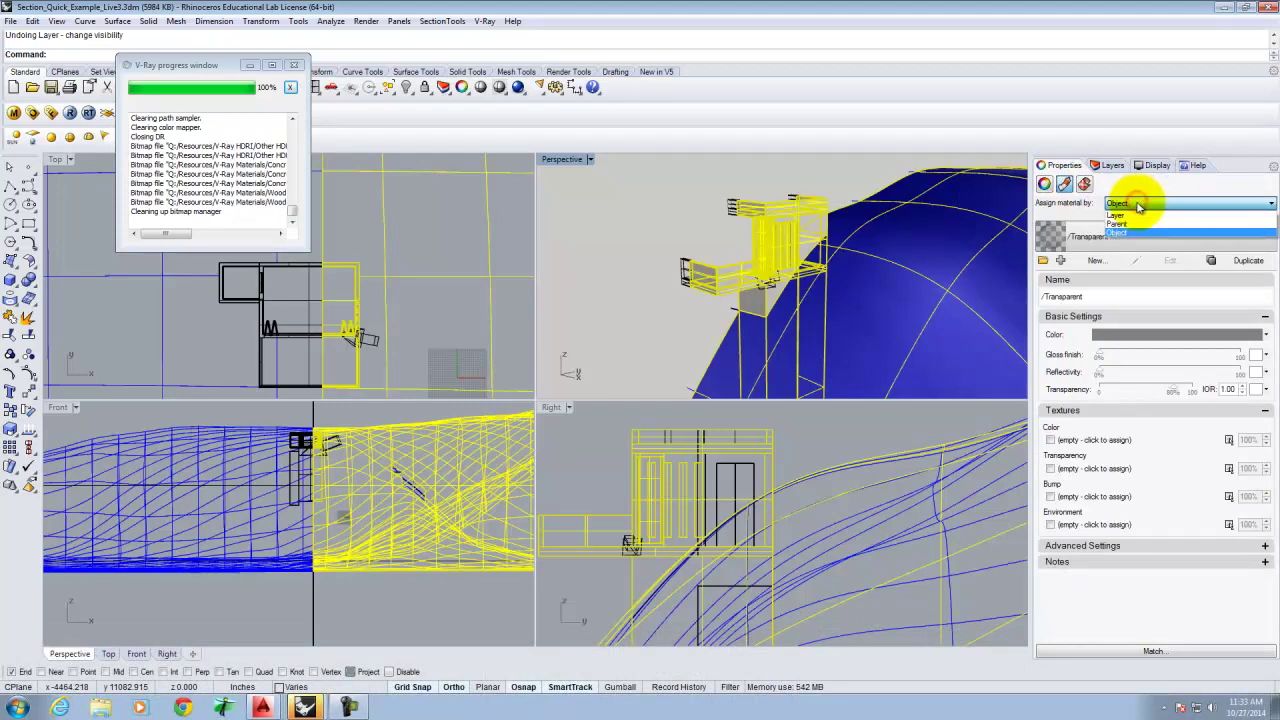
pyautogui.click(1117, 215)
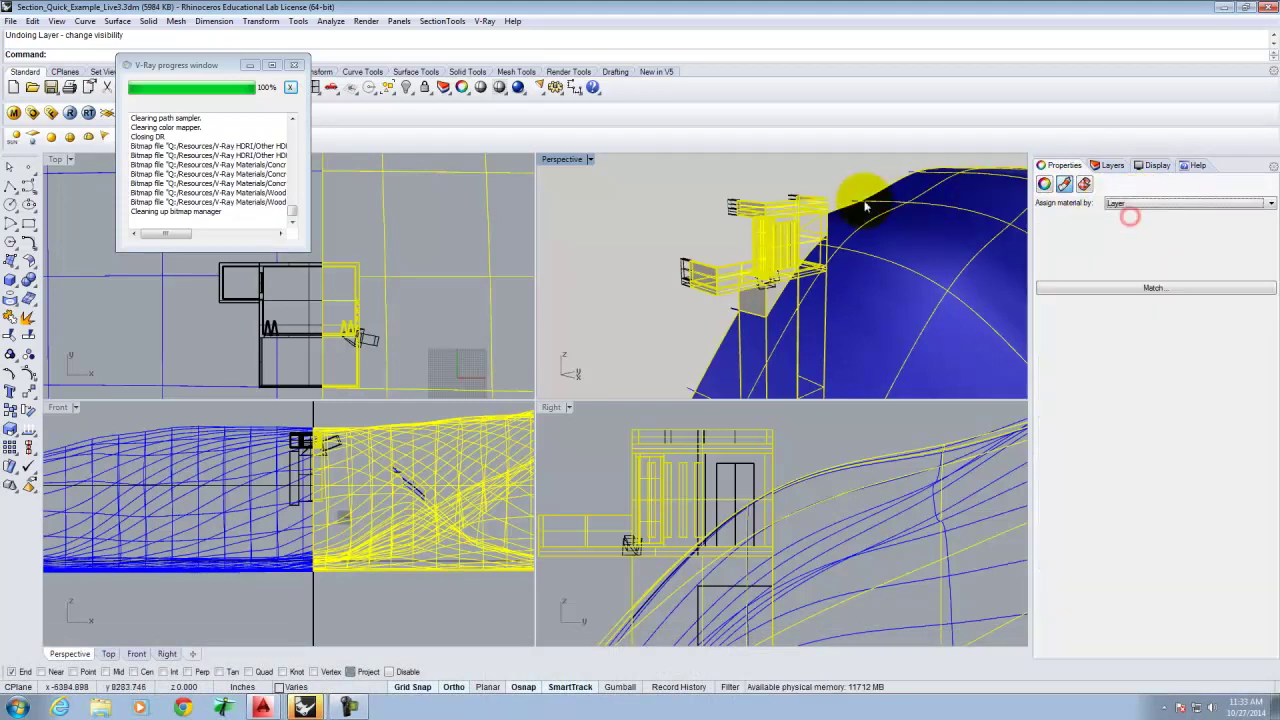
# Maximize the Perspective view, deselect the pieces and turn off the S01-Plane layer.
pyautogui.doubleClick(577, 160)
pyautogui.scroll(-3, 651, 280)
pyautogui.press('Escape')
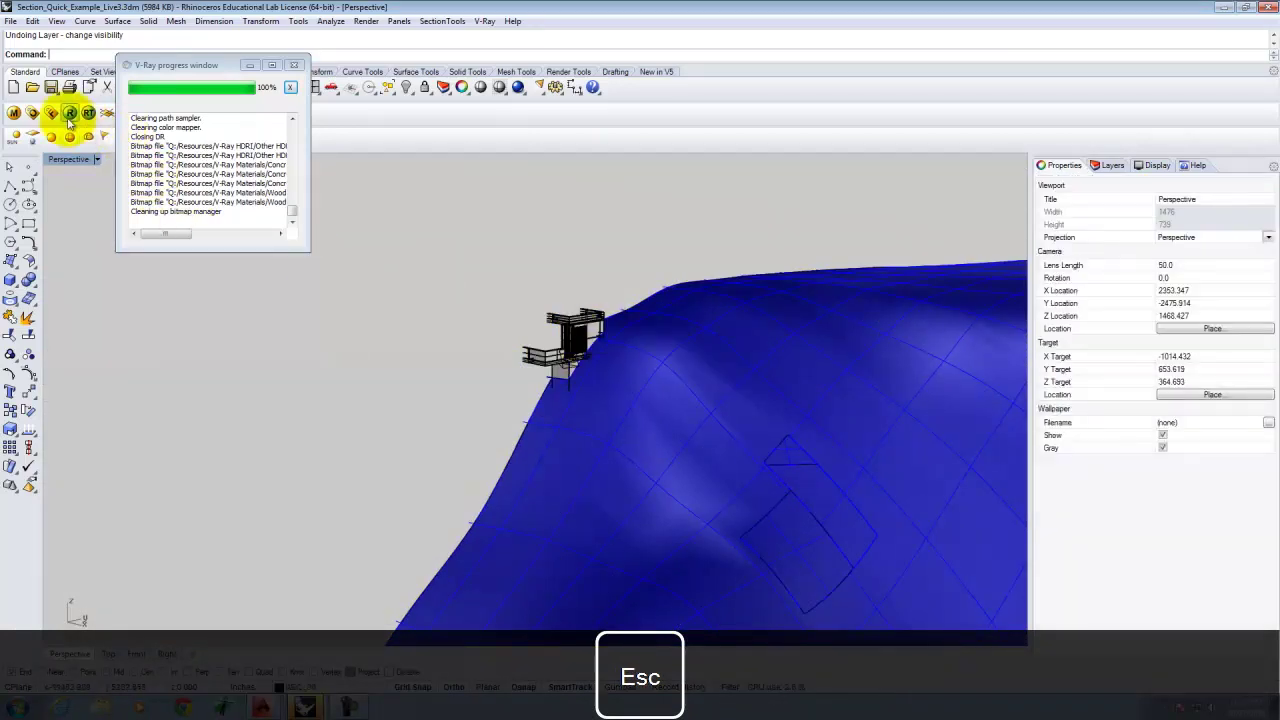
pyautogui.click(360, 304)
pyautogui.click(1113, 165)
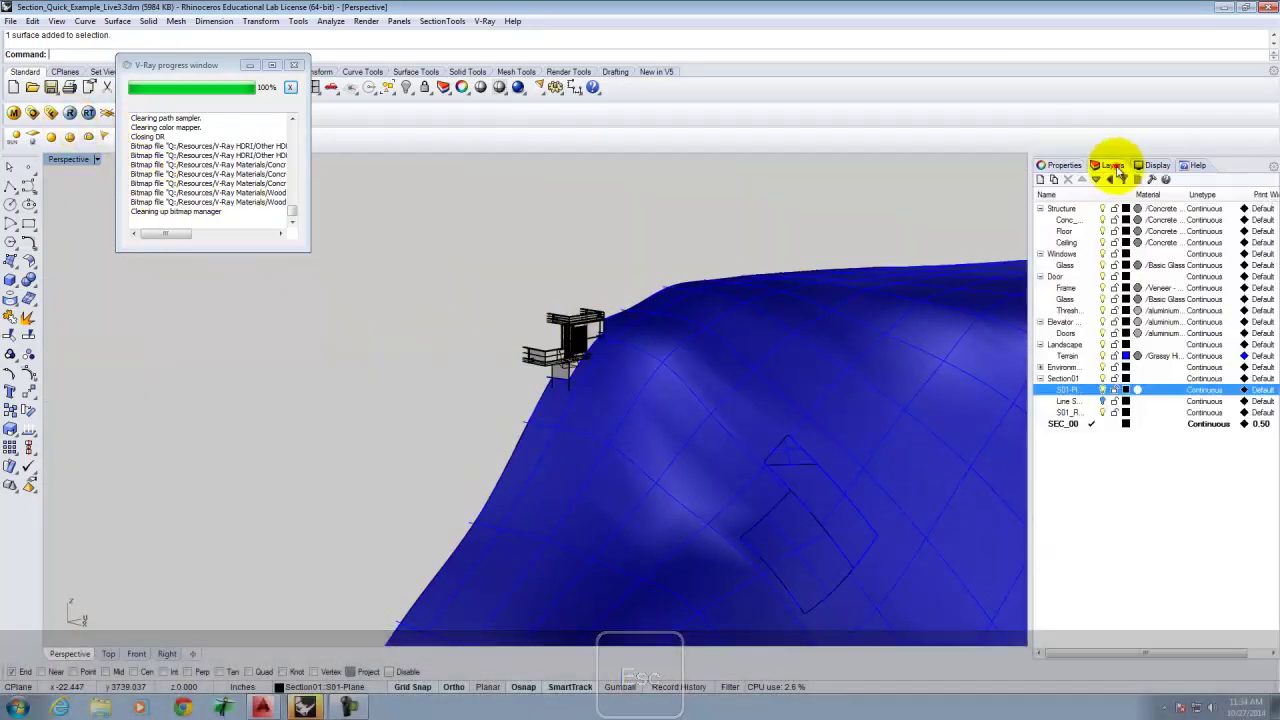
pyautogui.click(1103, 390)
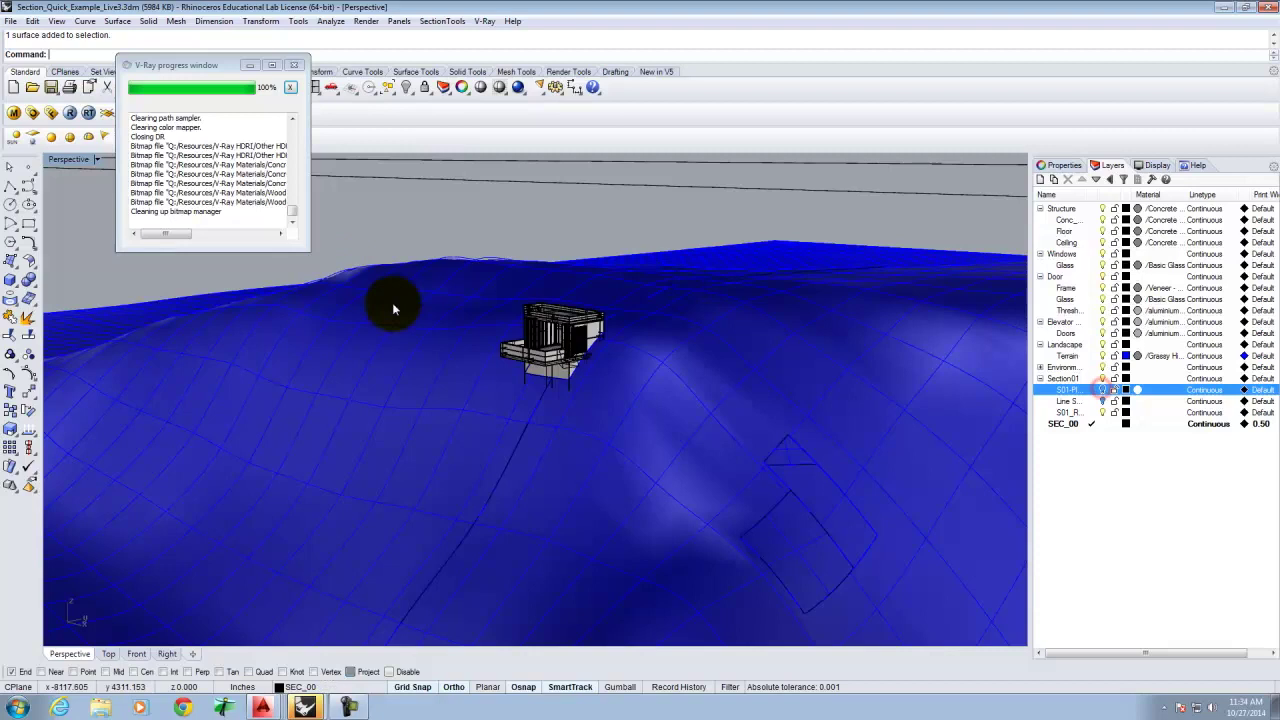
# Render a close-up of the complete building in the Perspective view with V-Ray and close the frame buffer.
pyautogui.scroll(3, 517, 314)
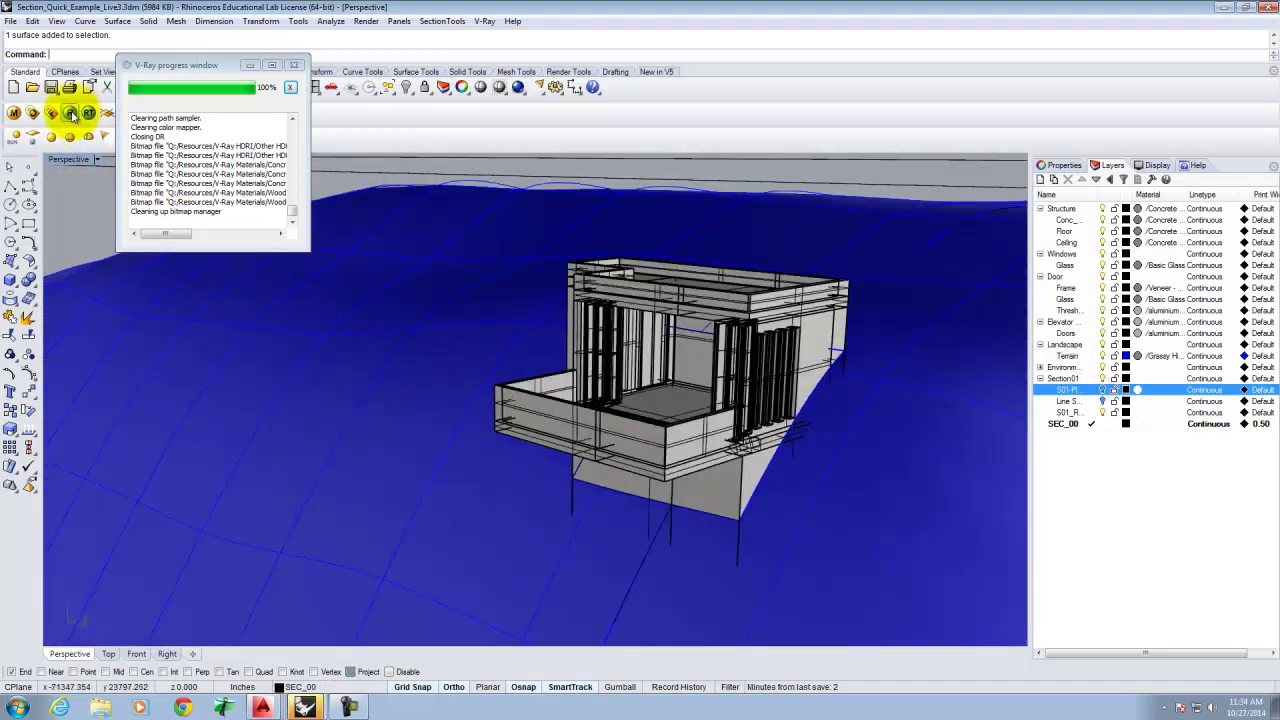
pyautogui.click(71, 113)
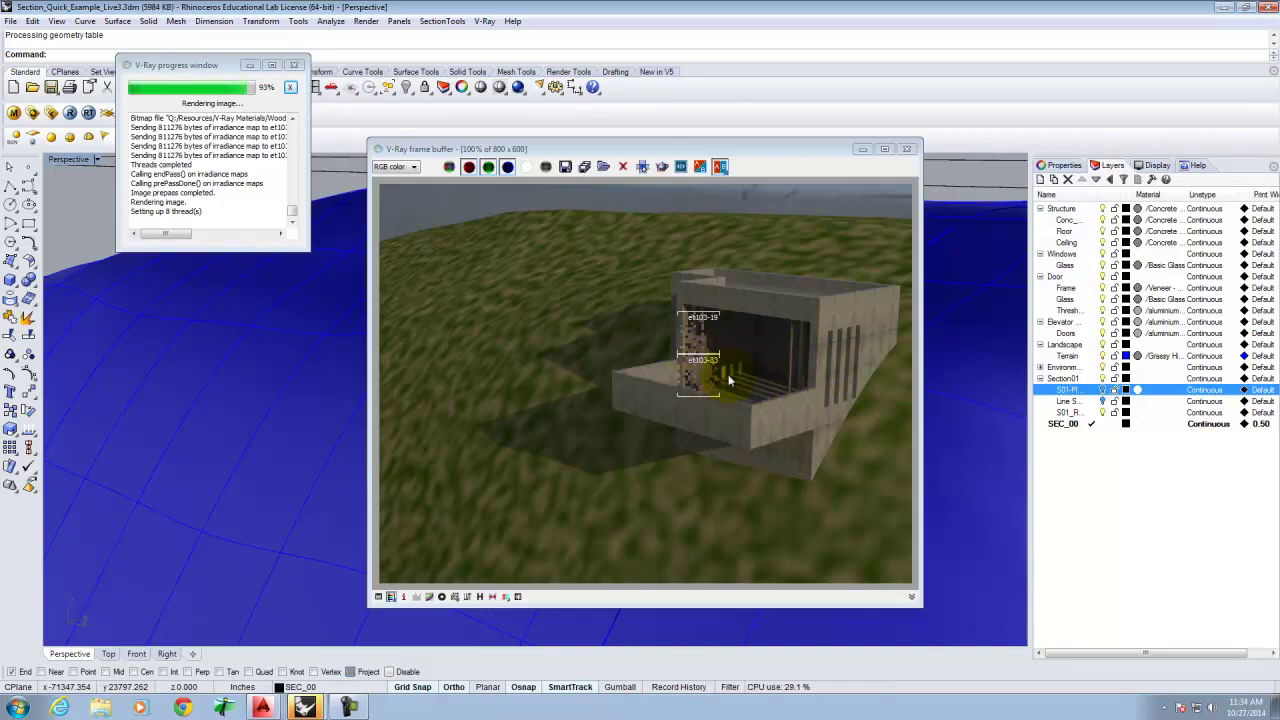
pyautogui.click(906, 149)
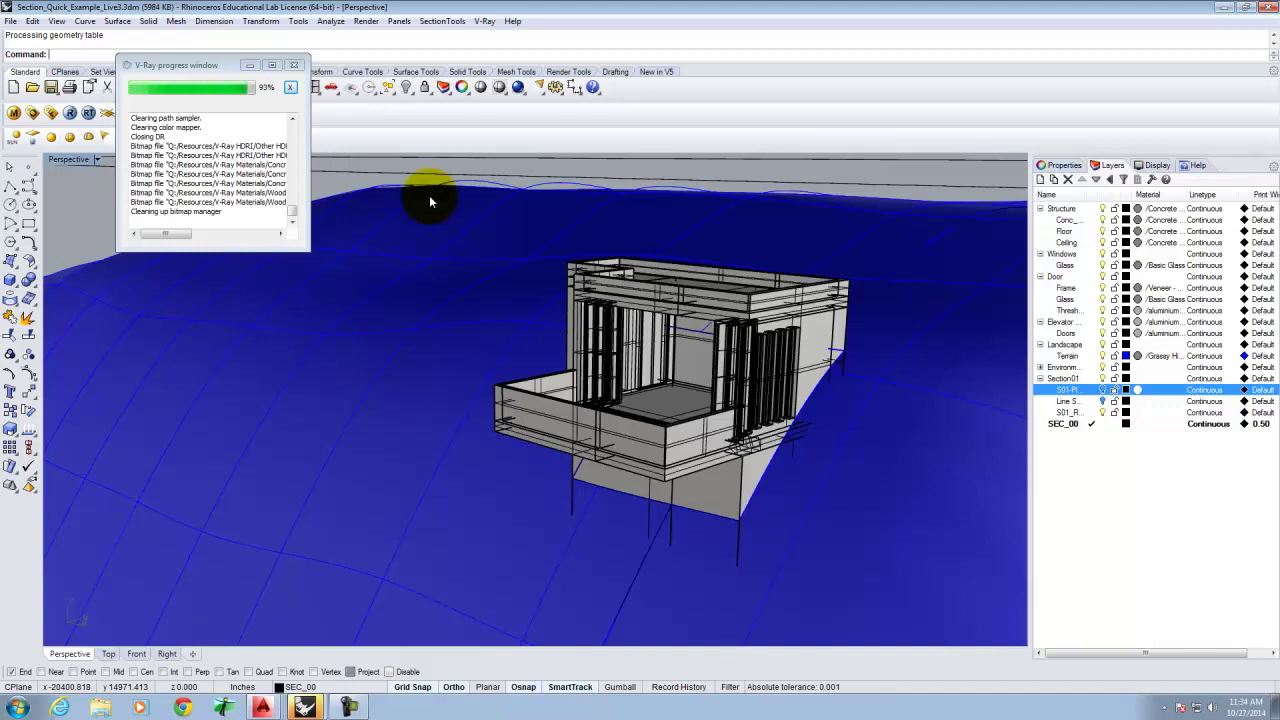
# Load cThru.vismat from the cThru folder under V-Ray Materials, Special Materials into the V-Ray scene materials.
pyautogui.click(14, 112)
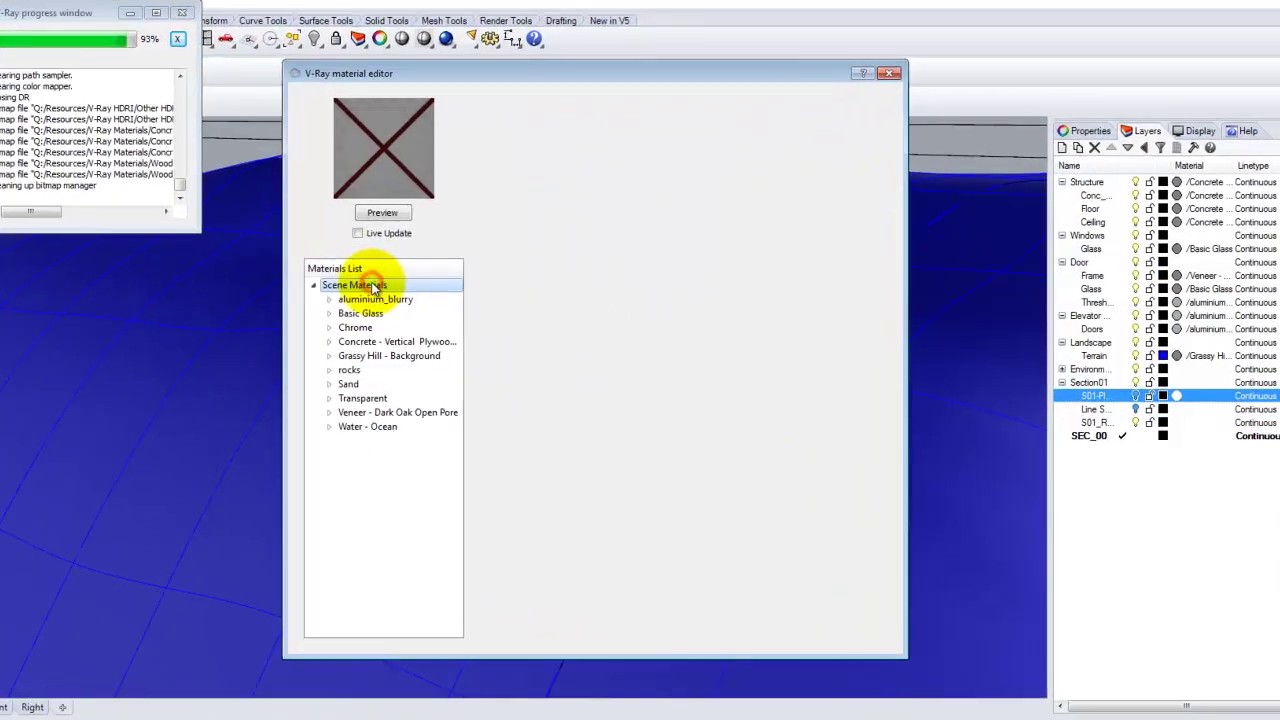
pyautogui.rightClick(458, 297)
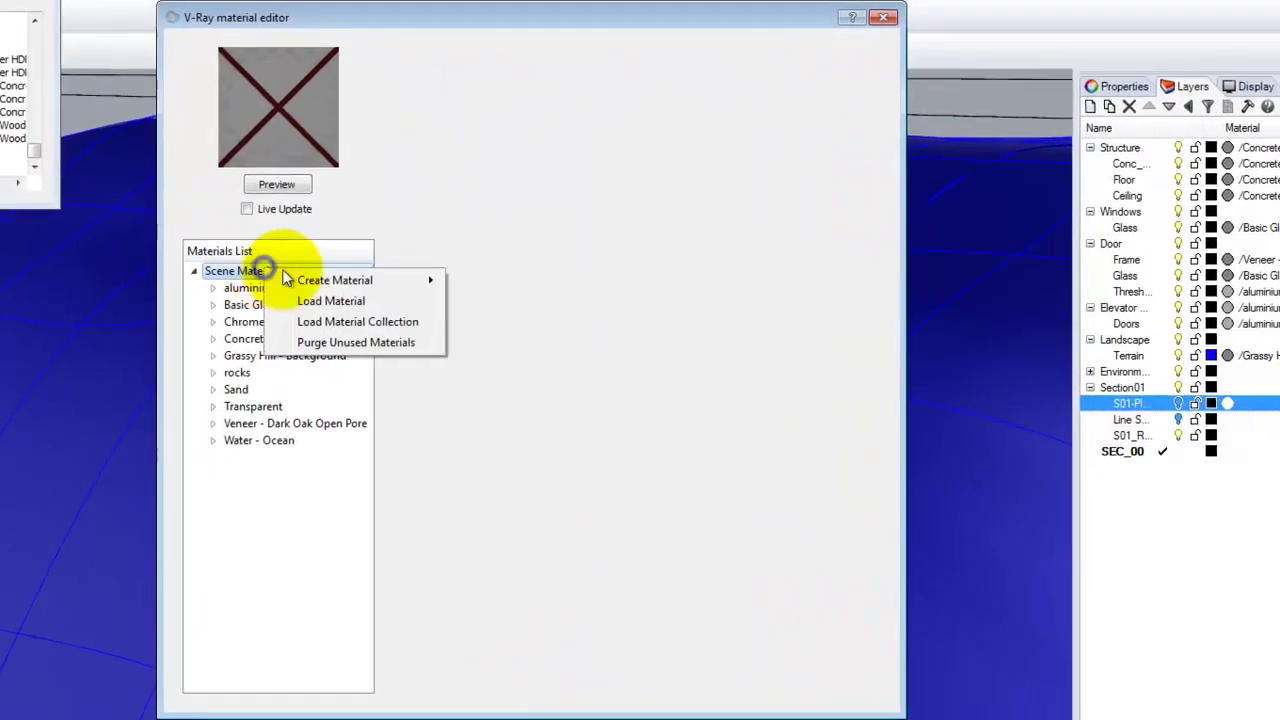
pyautogui.click(331, 302)
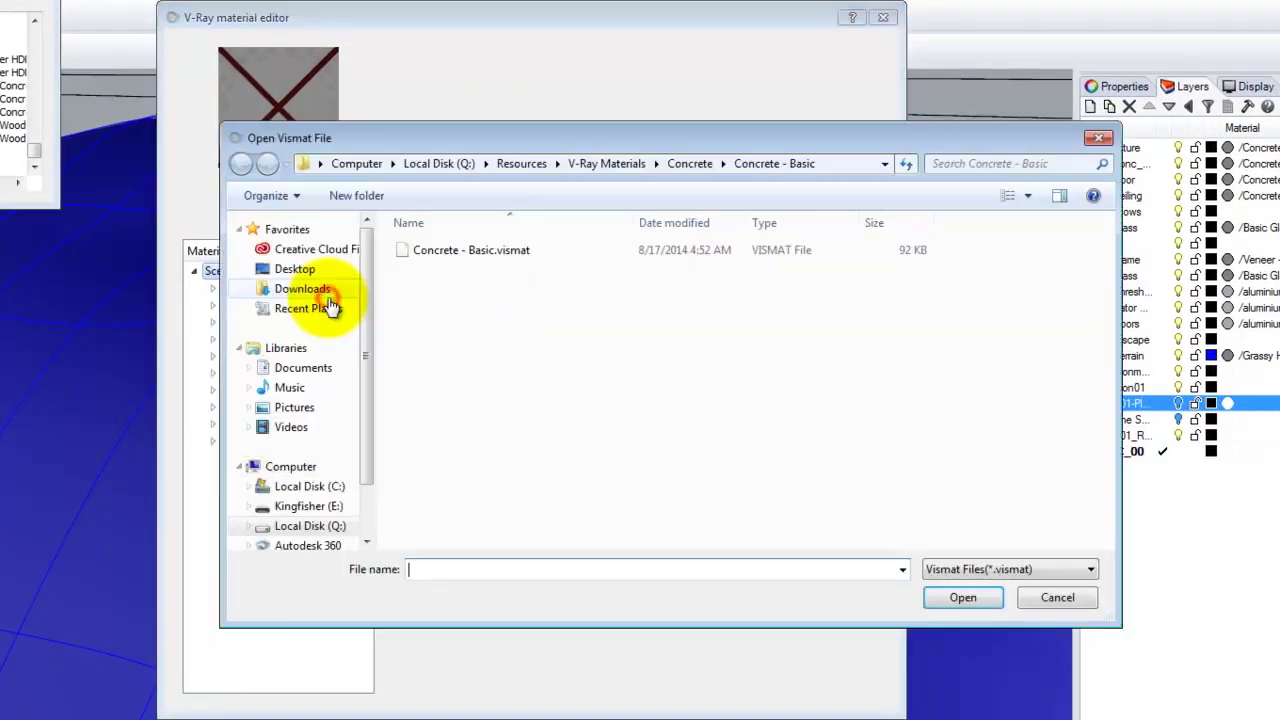
pyautogui.click(612, 165)
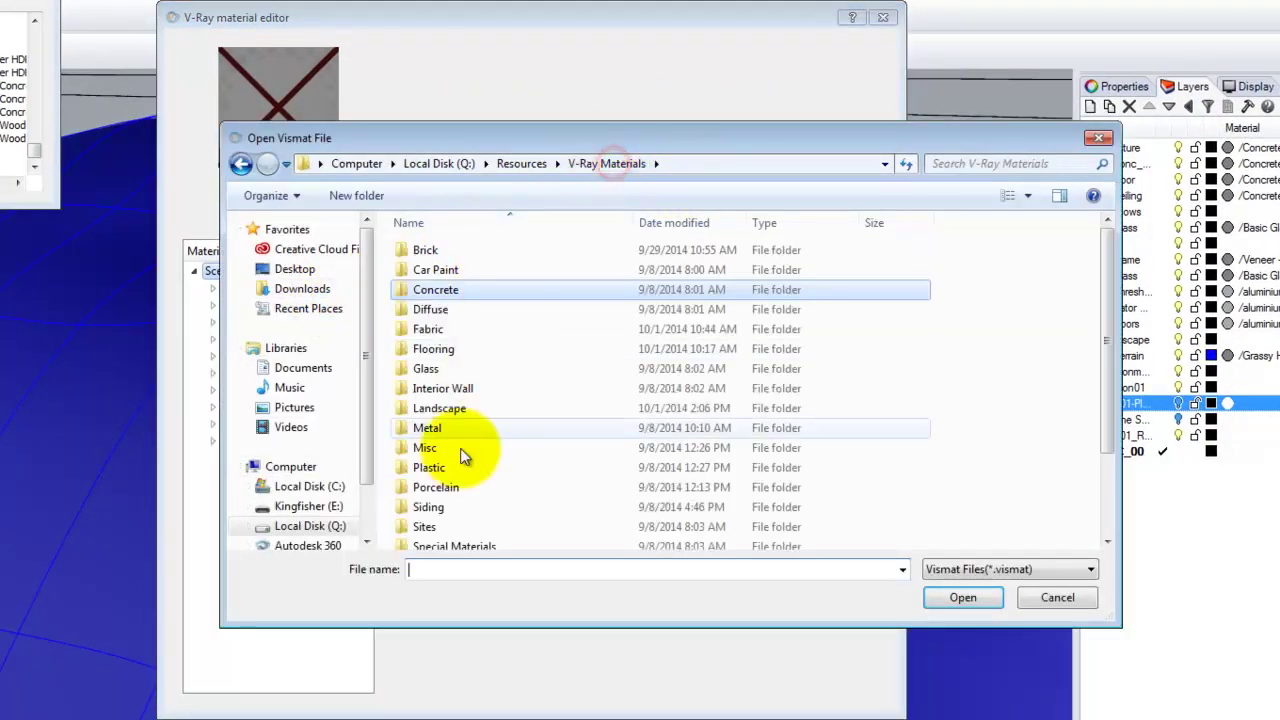
pyautogui.click(443, 545)
pyautogui.doubleClick(450, 538)
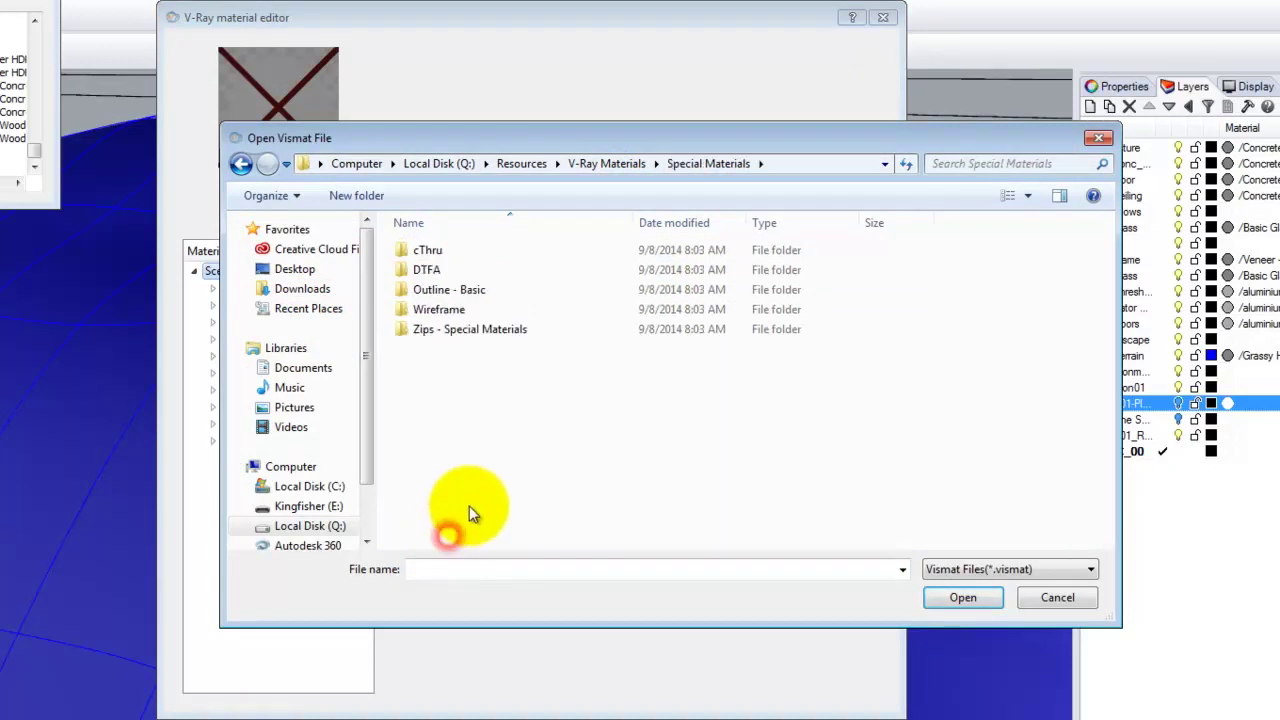
pyautogui.doubleClick(402, 250)
pyautogui.doubleClick(430, 249)
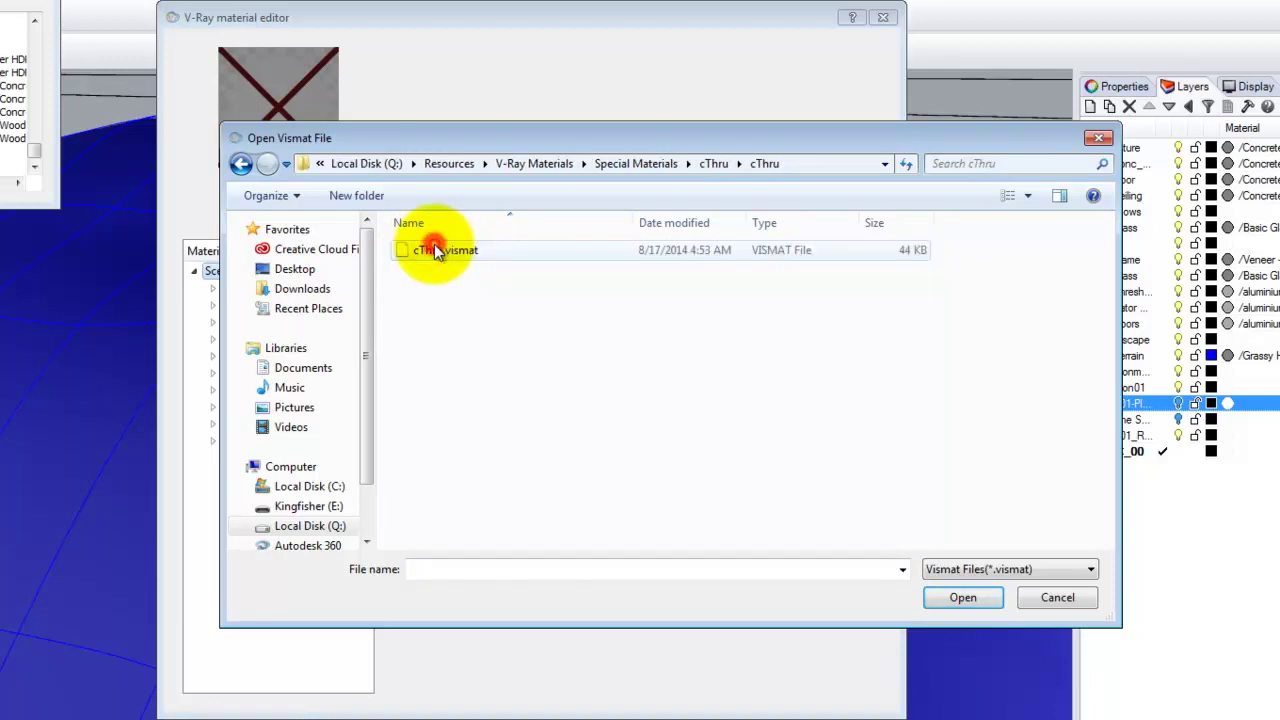
pyautogui.click(449, 249)
pyautogui.click(965, 600)
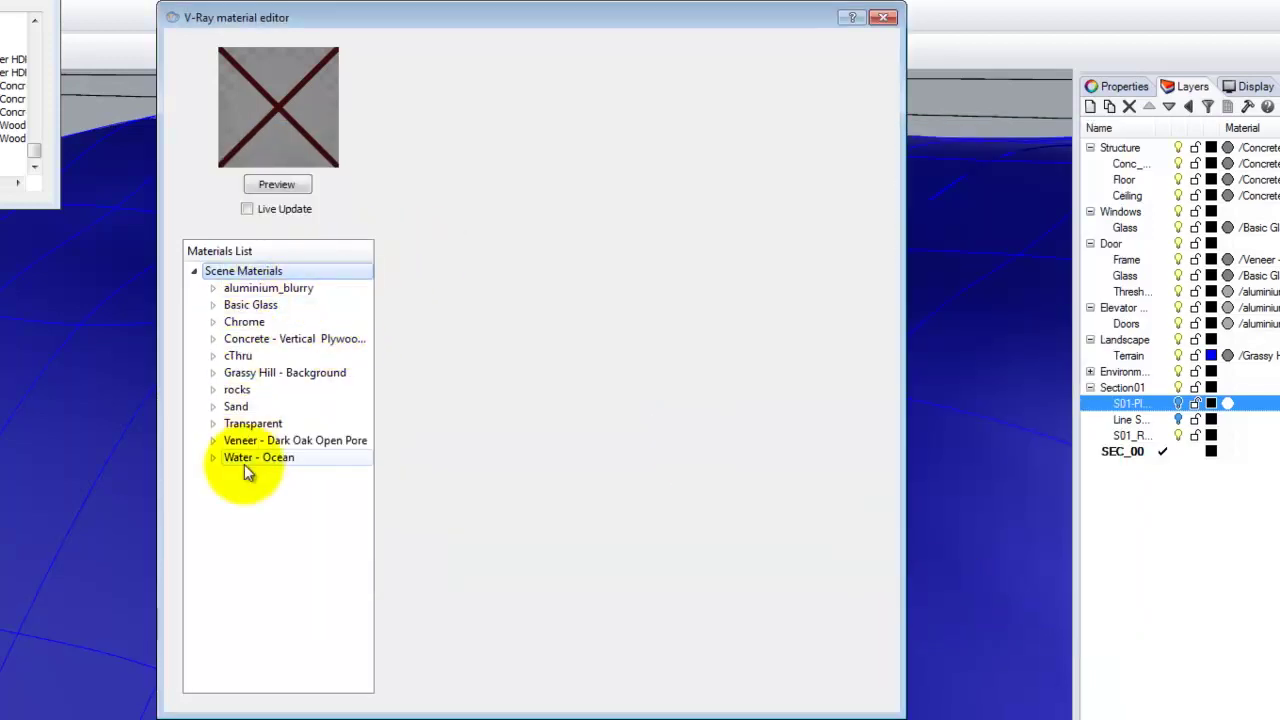
# Examine the cThru material's diffuse and refraction settings, refresh its preview and close the material editor.
pyautogui.click(240, 356)
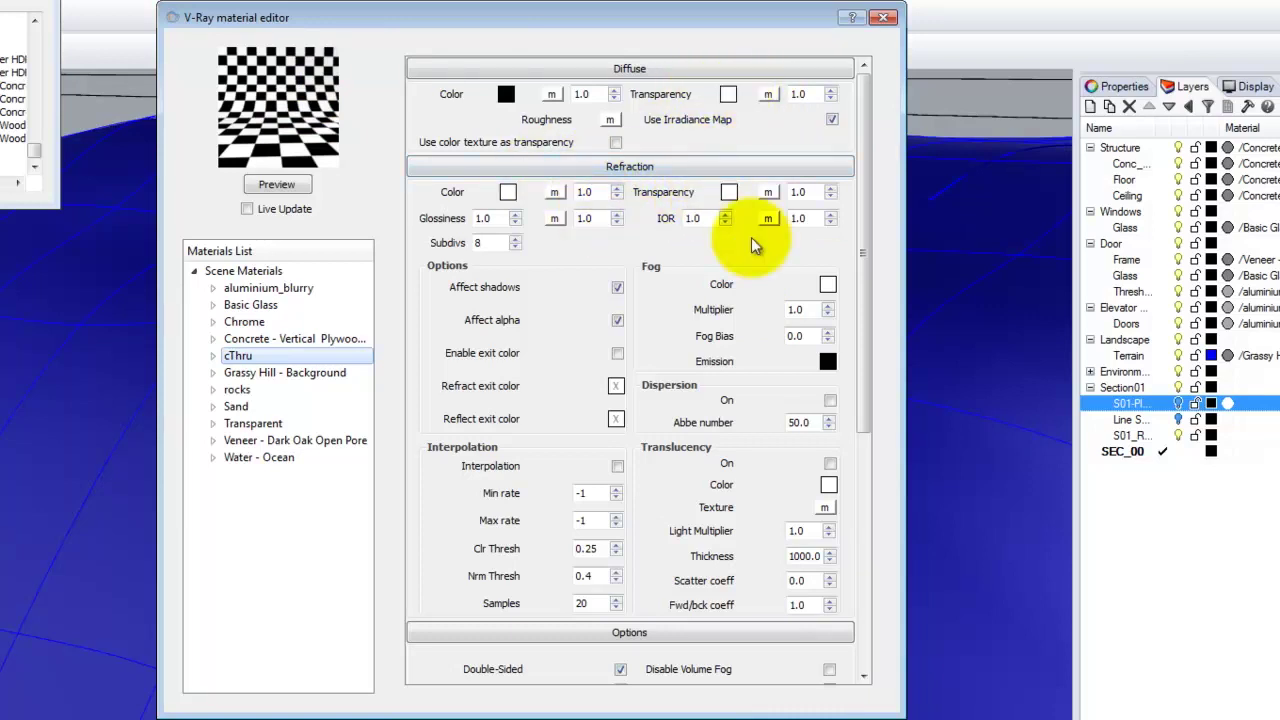
pyautogui.click(277, 184)
pyautogui.click(274, 356)
pyautogui.click(285, 189)
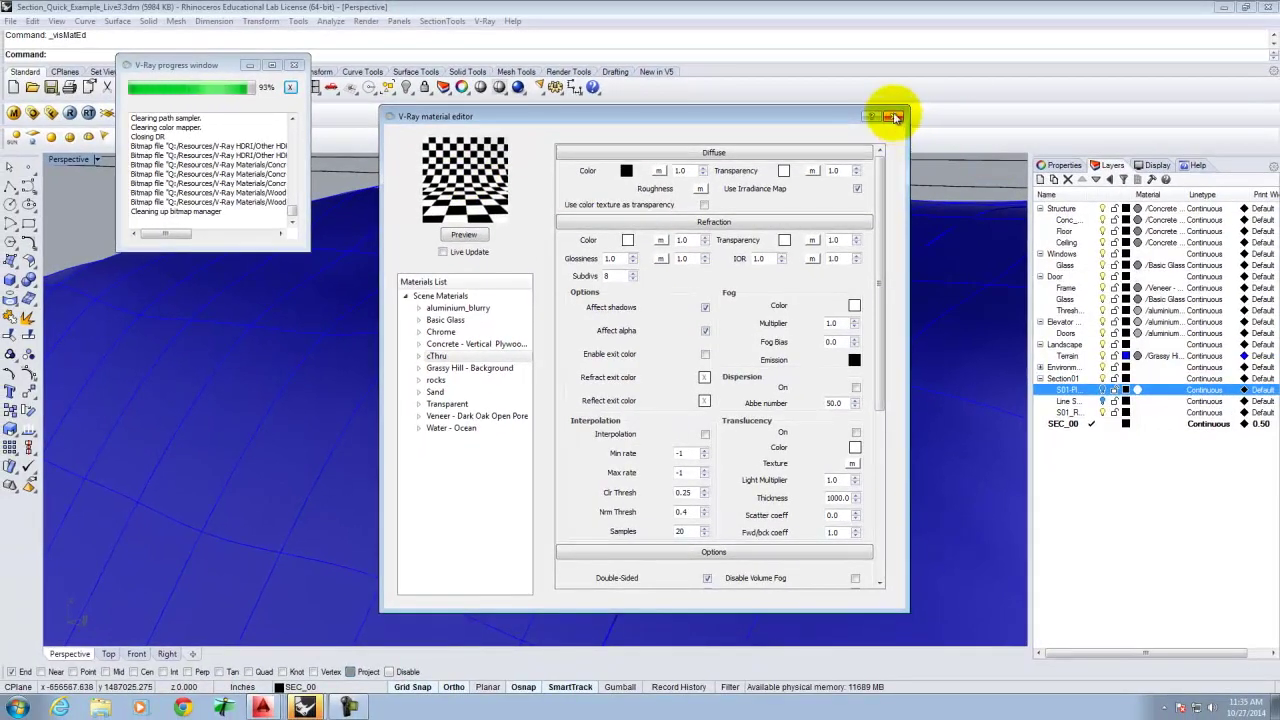
pyautogui.click(894, 117)
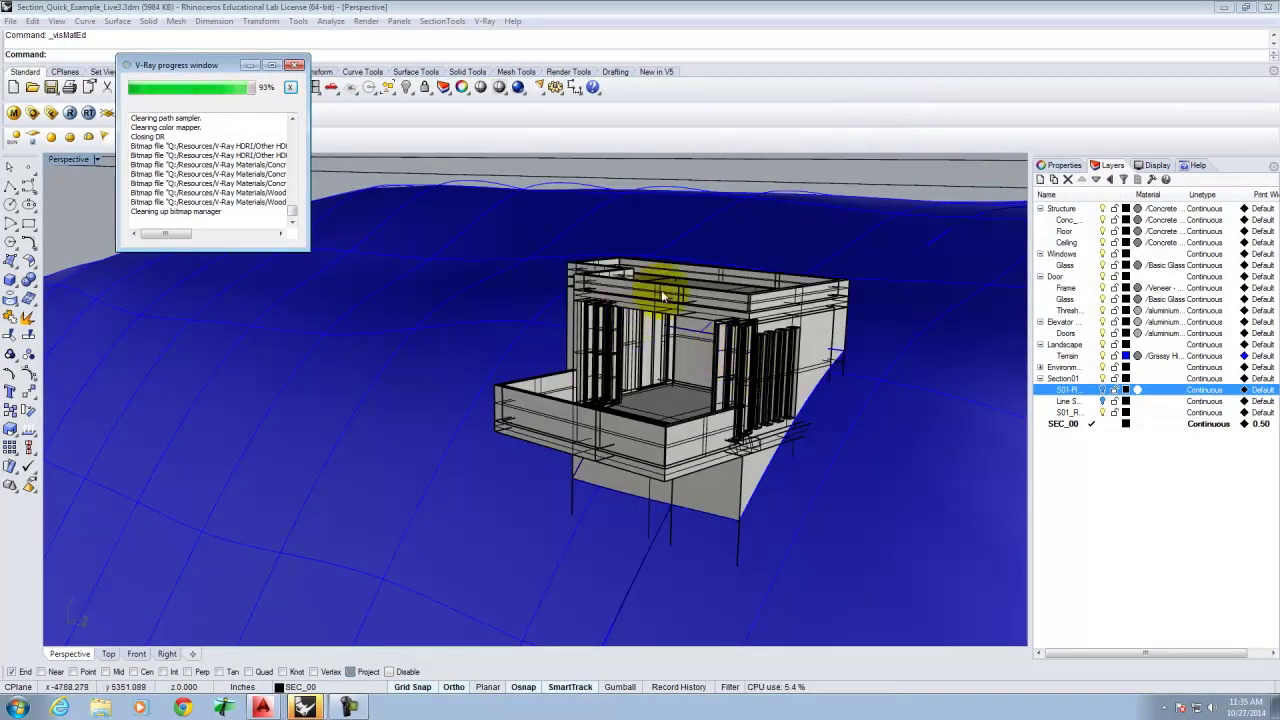
# Return to the four-viewport layout and select the building and terrain pieces on the positive X side of the section plane in the Front view.
pyautogui.click(99, 162)
pyautogui.doubleClick(99, 162)
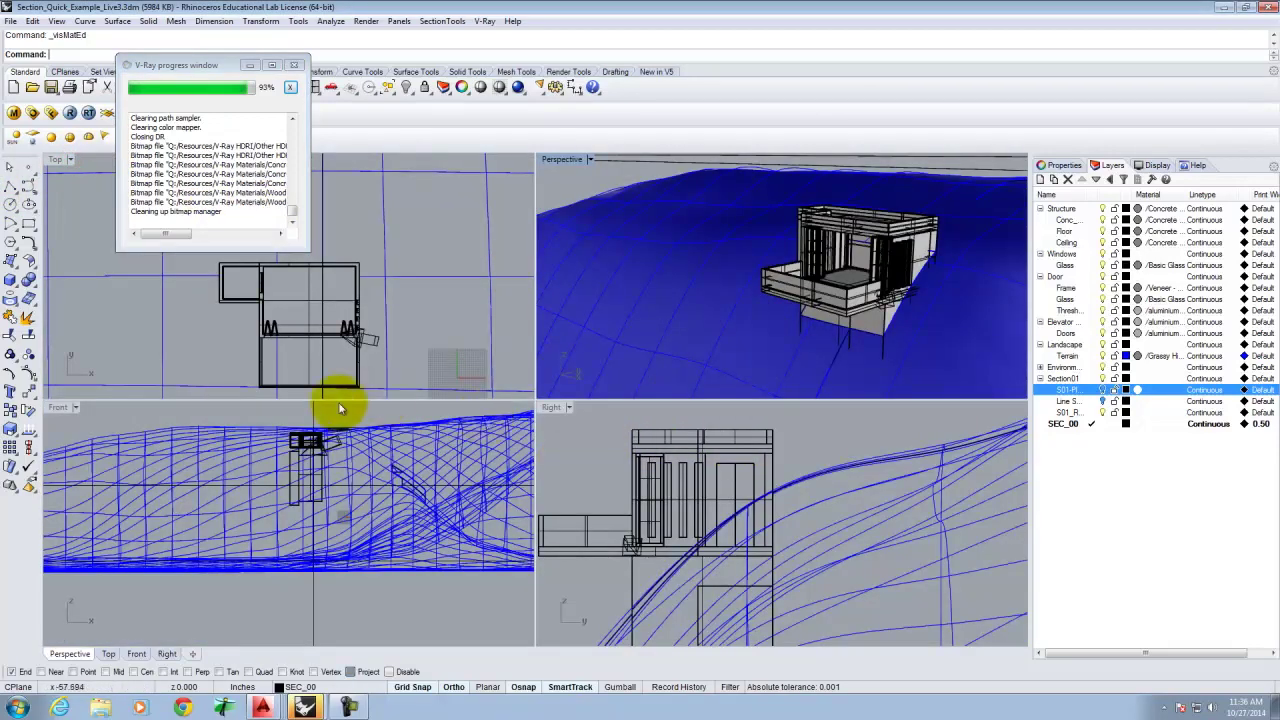
pyautogui.click(343, 487)
pyautogui.moveTo(343, 487); pyautogui.dragTo(355, 415, button='right')
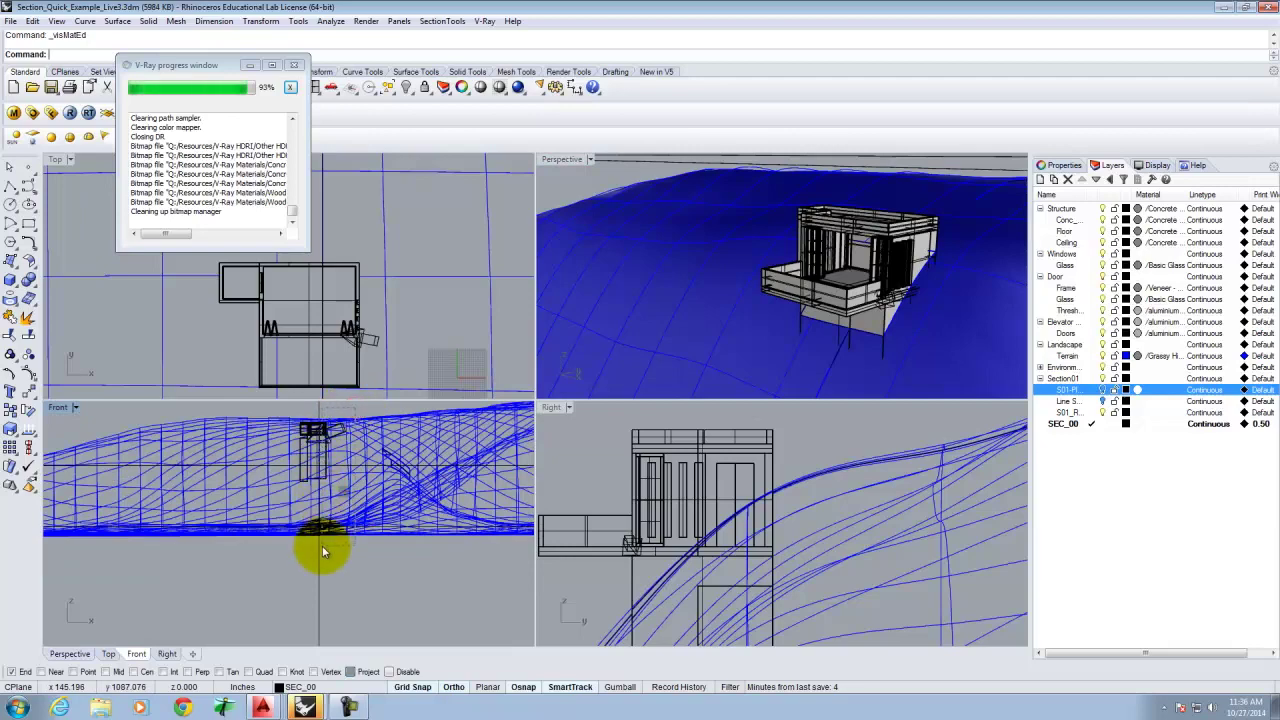
pyautogui.moveTo(321, 547); pyautogui.dragTo(321, 545)
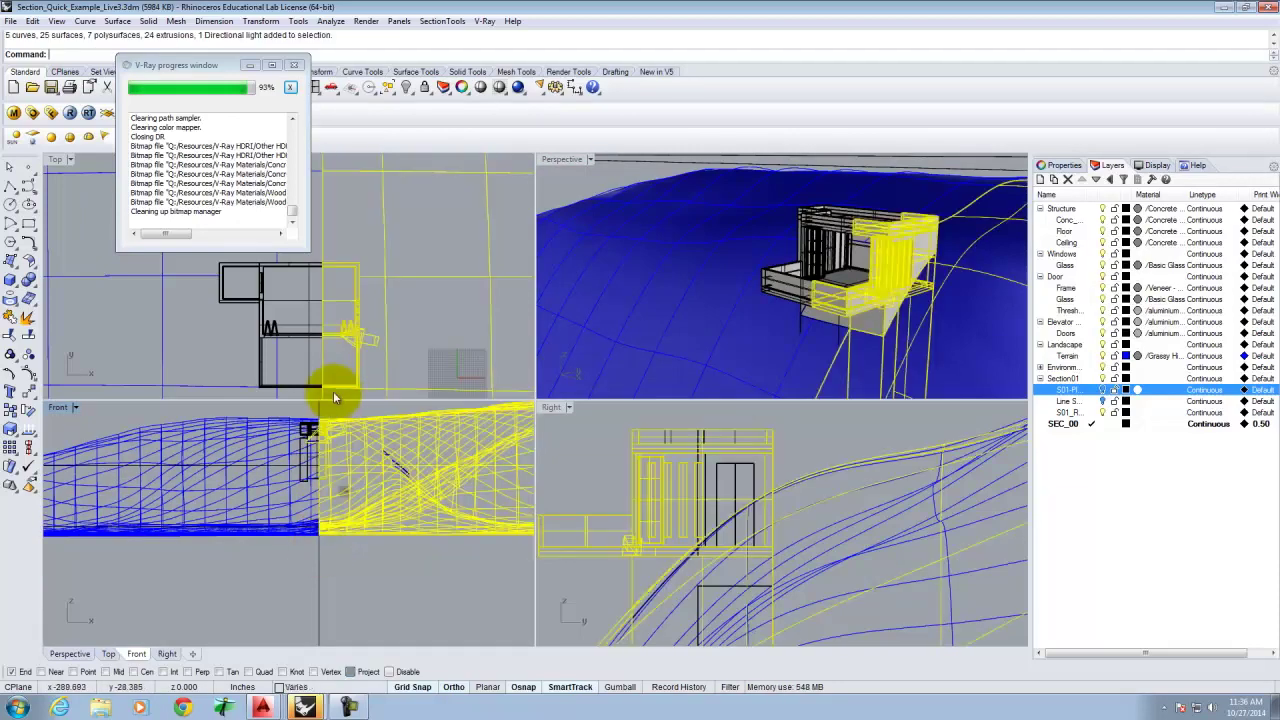
pyautogui.scroll(8, 335, 422)
pyautogui.moveTo(341, 430); pyautogui.dragTo(365, 542, button='right')
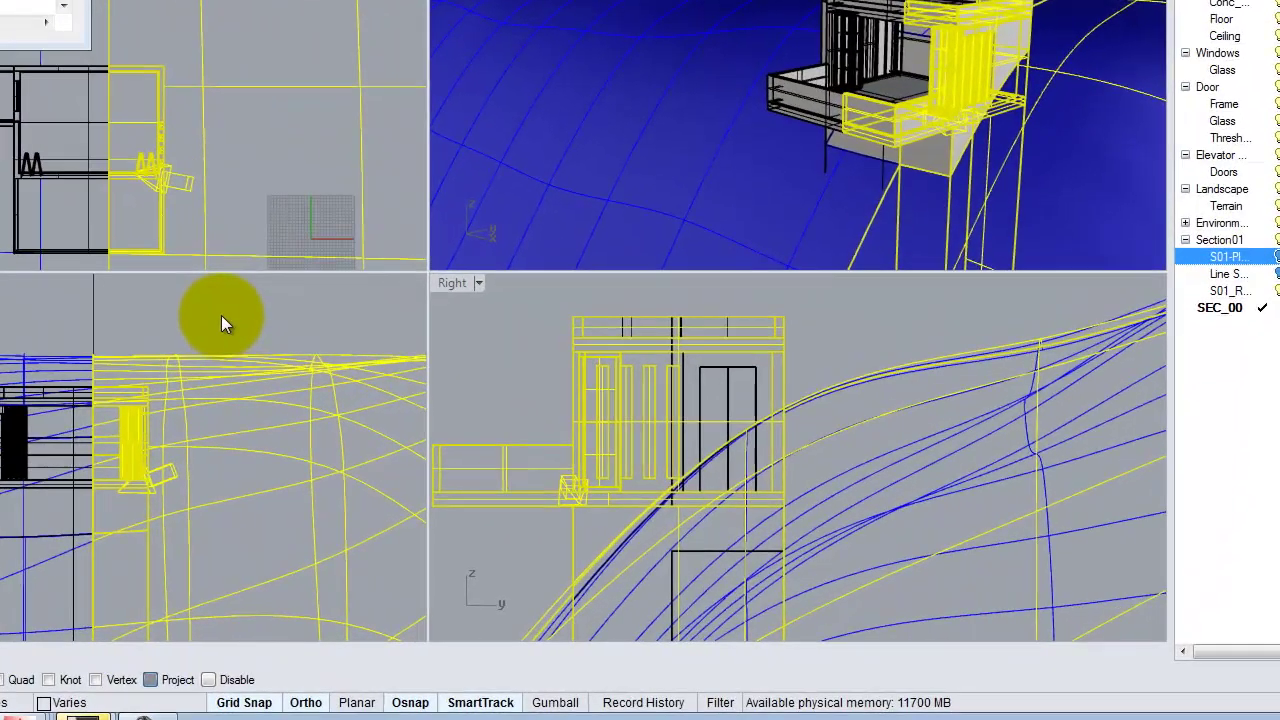
pyautogui.moveTo(397, 426); pyautogui.dragTo(330, 522)
pyautogui.moveTo(121, 455); pyautogui.dragTo(94, 546)
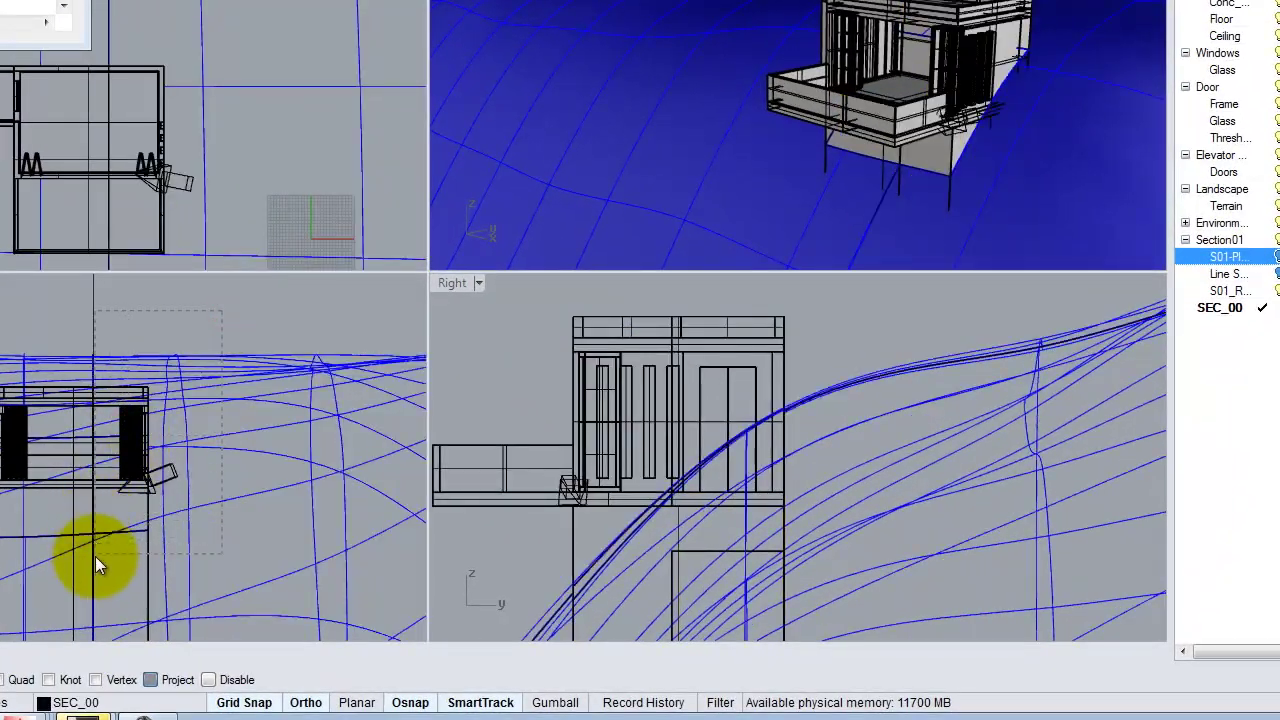
pyautogui.moveTo(100, 596); pyautogui.dragTo(98, 598)
pyautogui.scroll(-4, 224, 304)
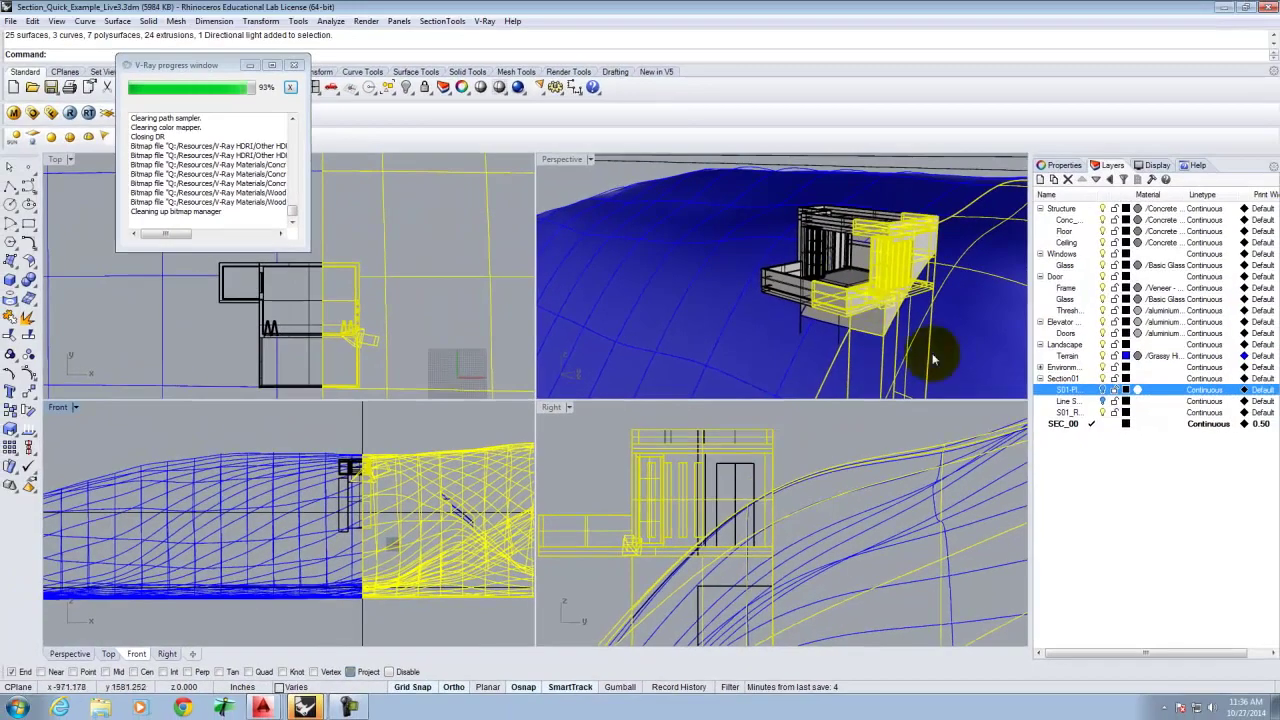
# Turn off the Glass layers under Windows and Door and expand the Environment layer, keeping the cut-away pieces selected.
pyautogui.doubleClick(563, 159)
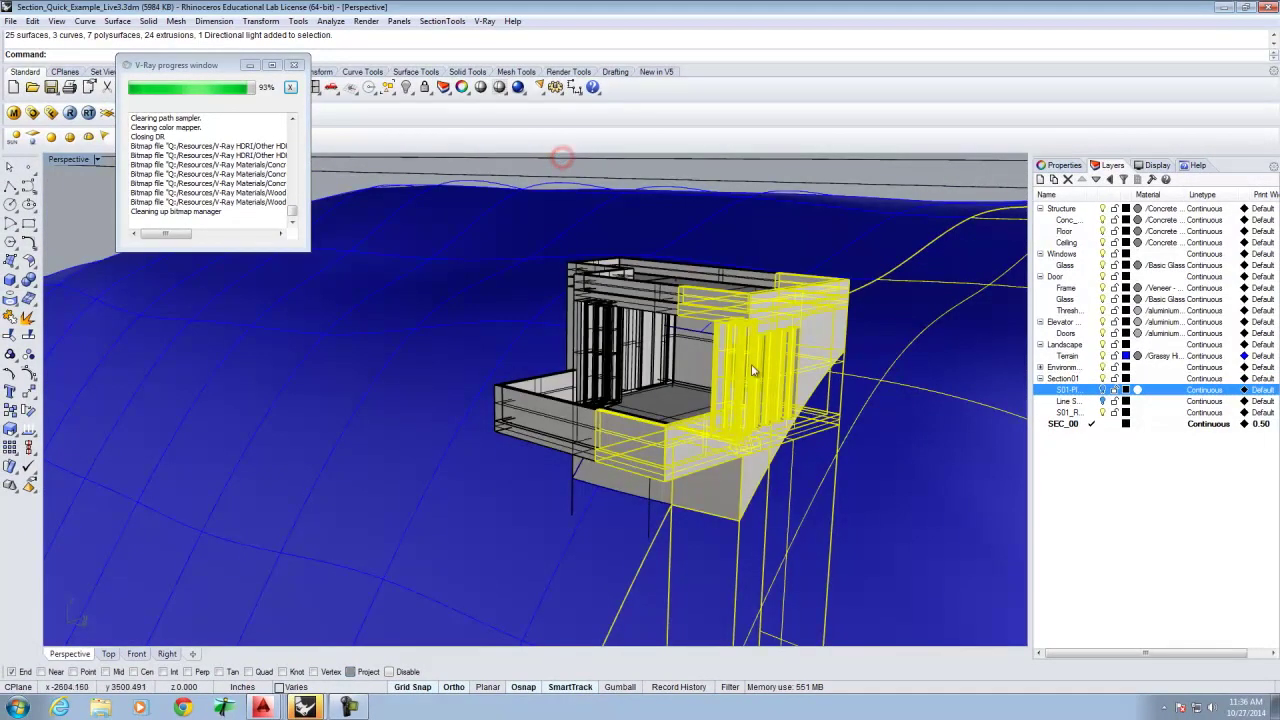
pyautogui.scroll(5, 763, 375)
pyautogui.moveTo(763, 375); pyautogui.dragTo(735, 358, button='right')
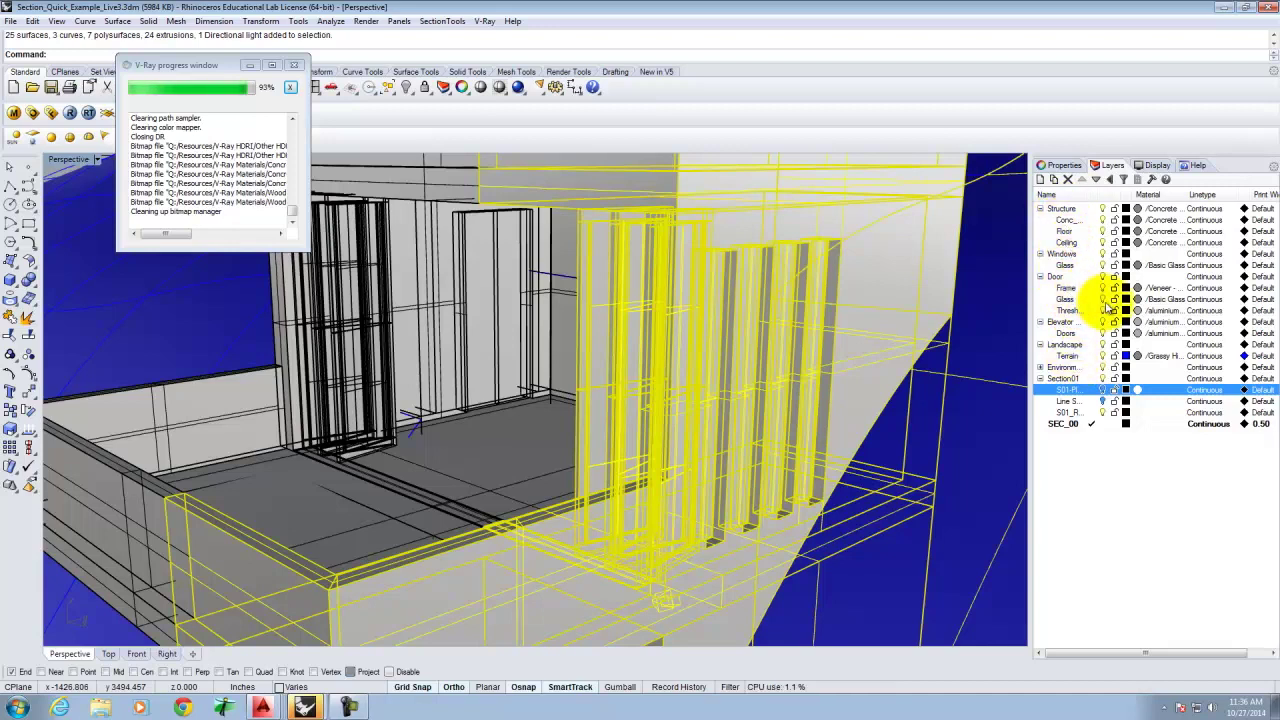
pyautogui.click(1105, 300)
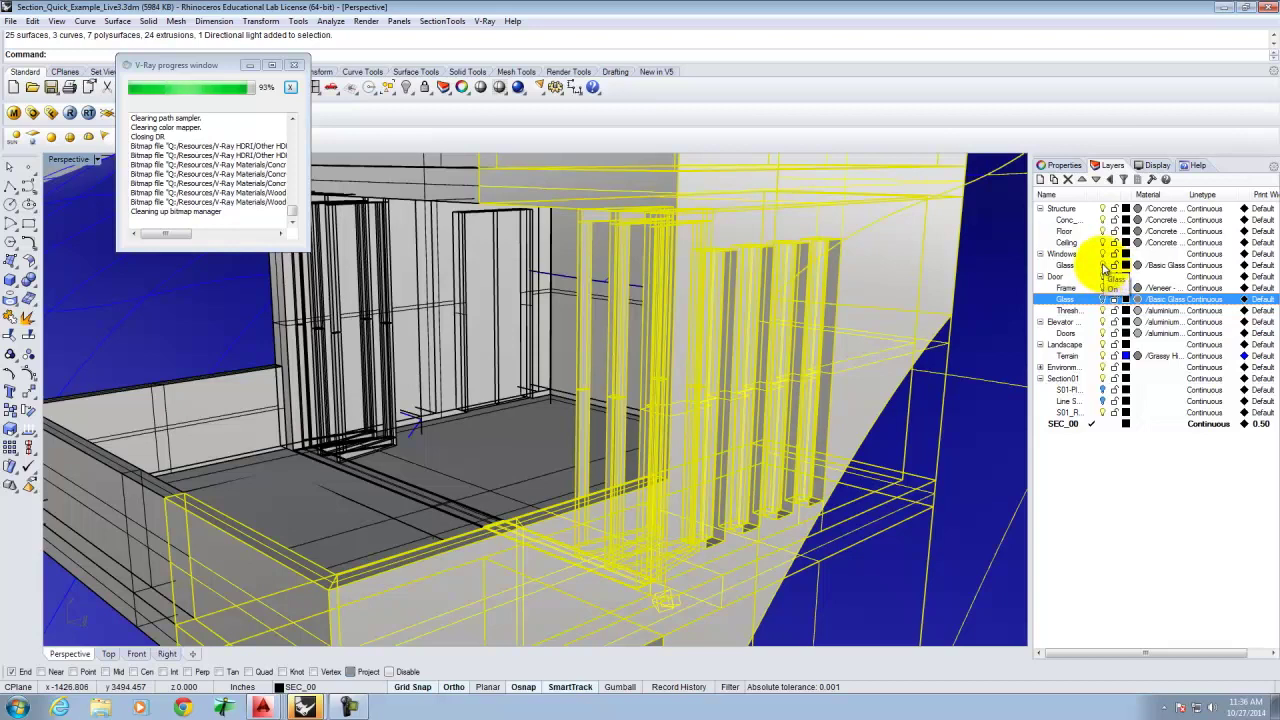
pyautogui.click(1103, 266)
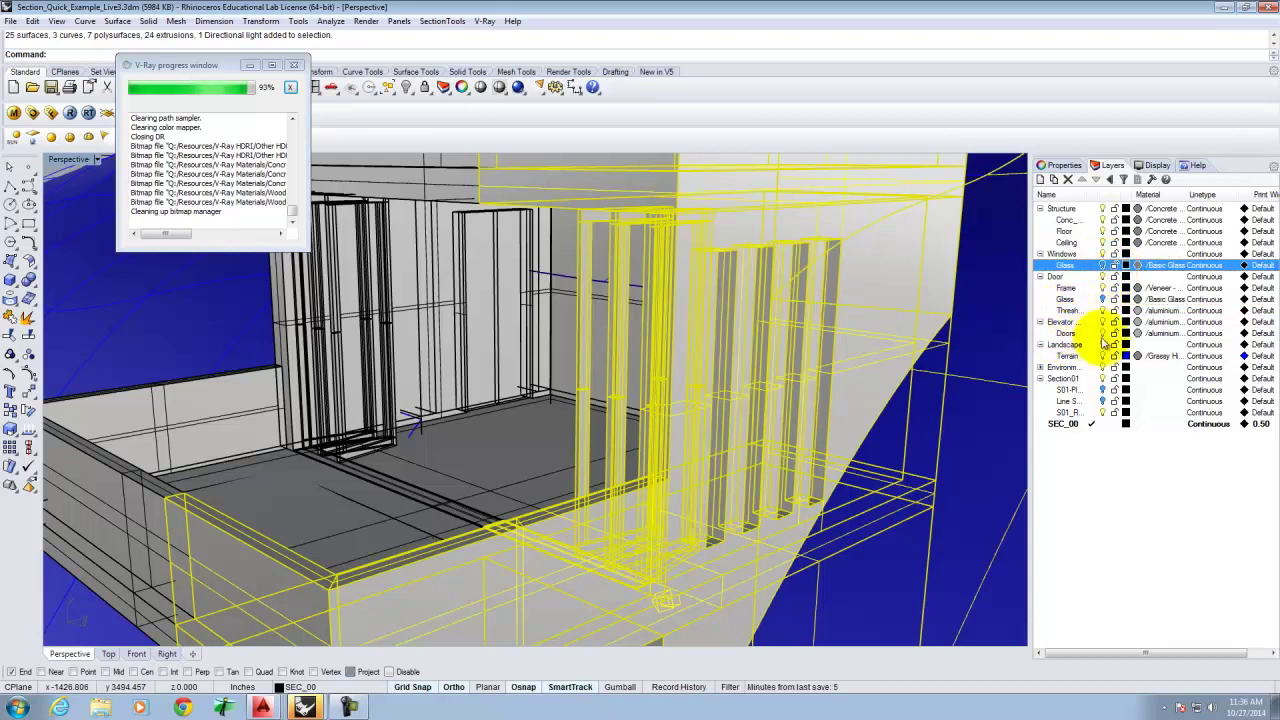
pyautogui.click(1041, 368)
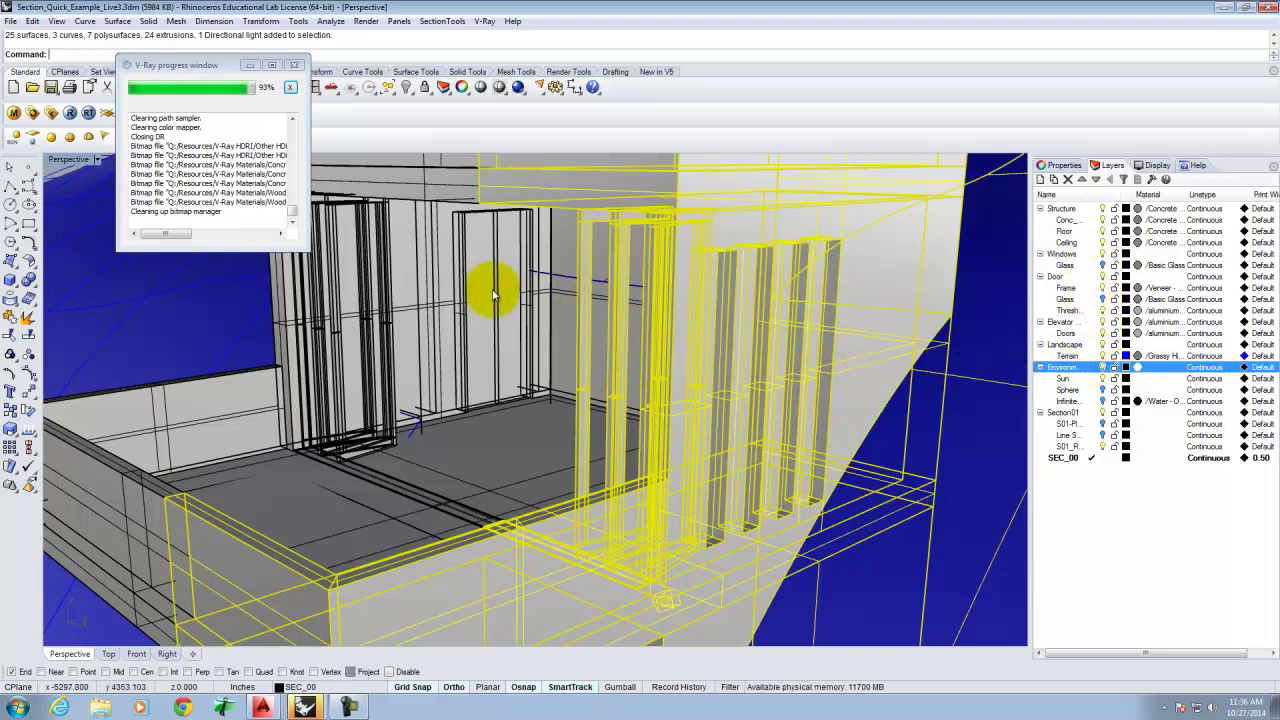
# Apply the cThru material to the selected cut-away pieces and close the material editor.
pyautogui.click(12, 115)
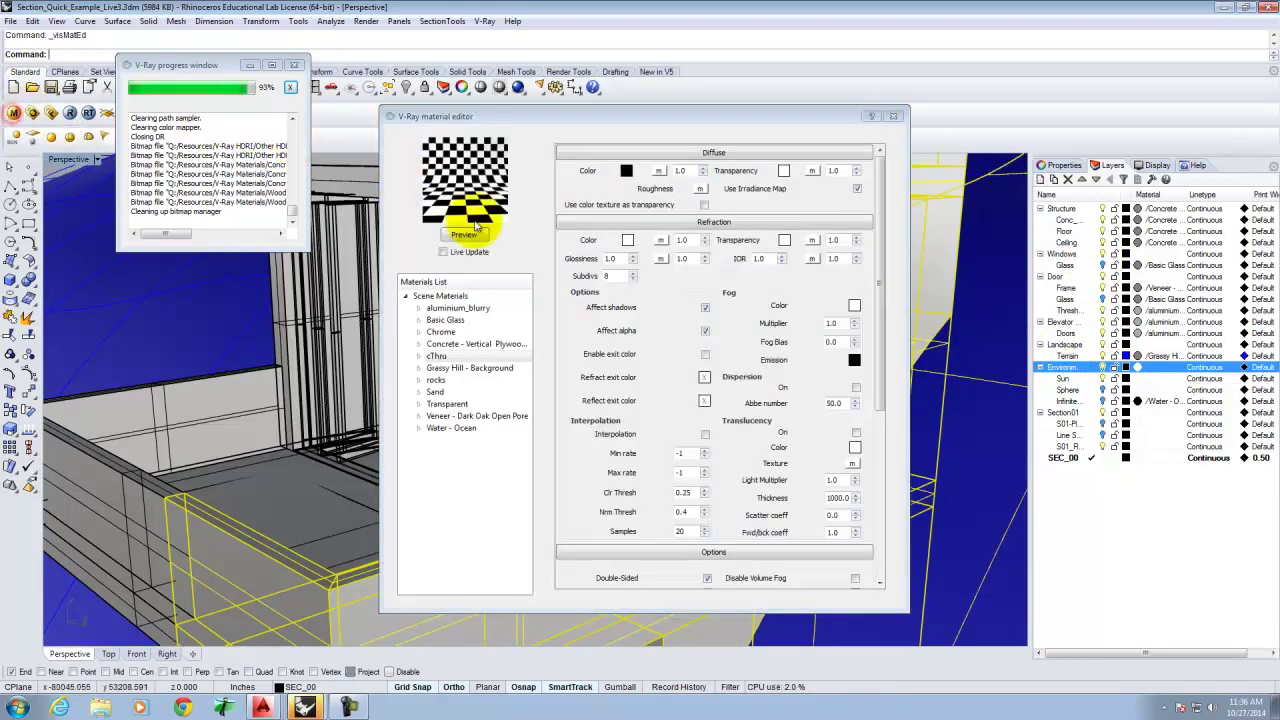
pyautogui.rightClick(438, 357)
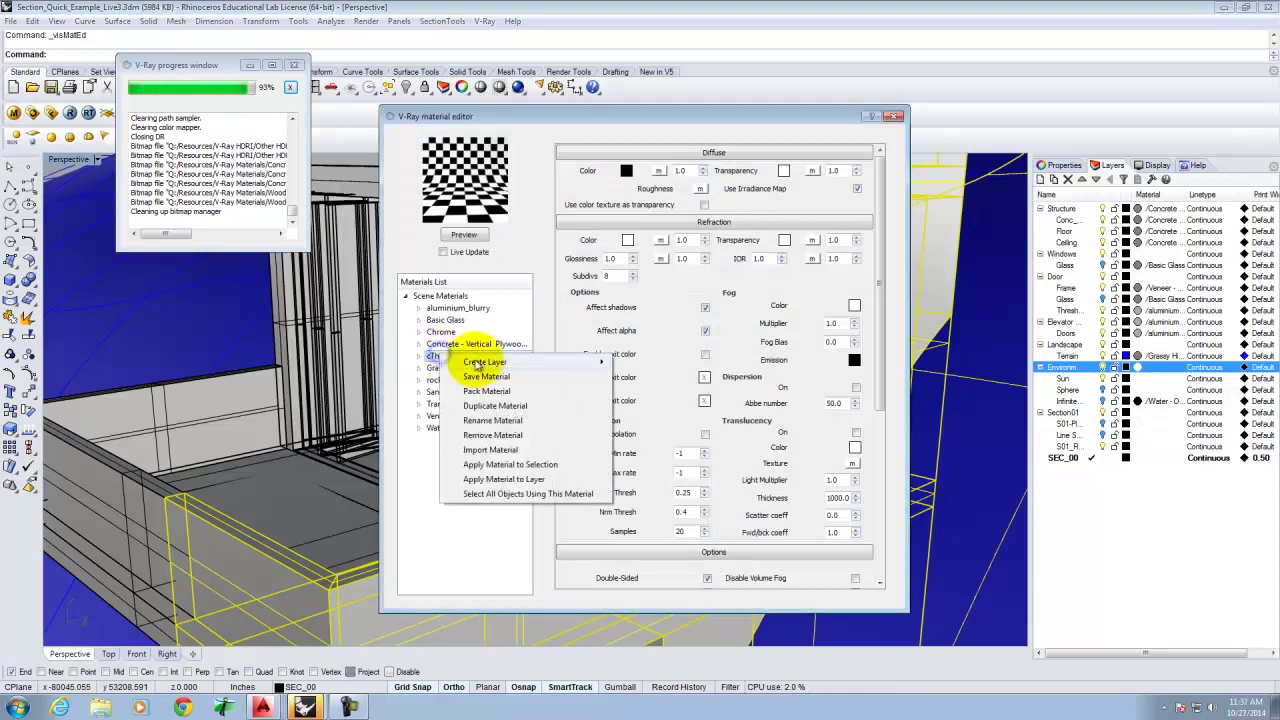
pyautogui.click(492, 465)
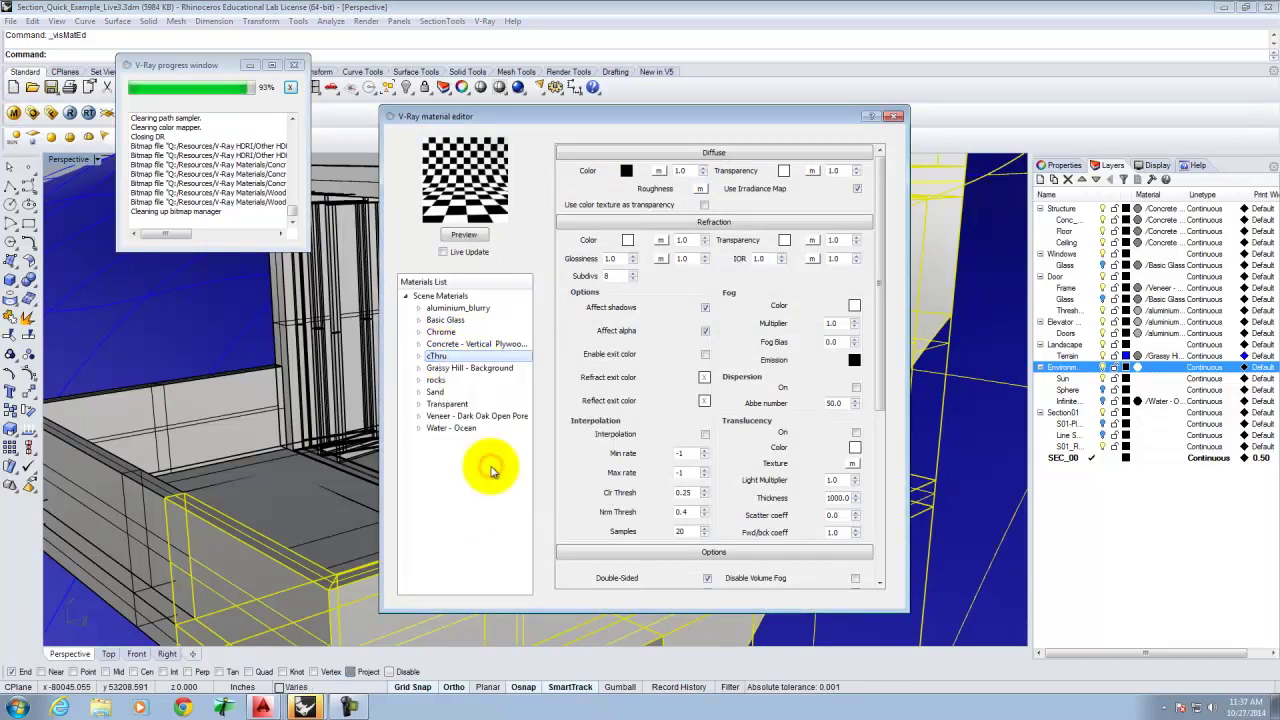
pyautogui.click(896, 119)
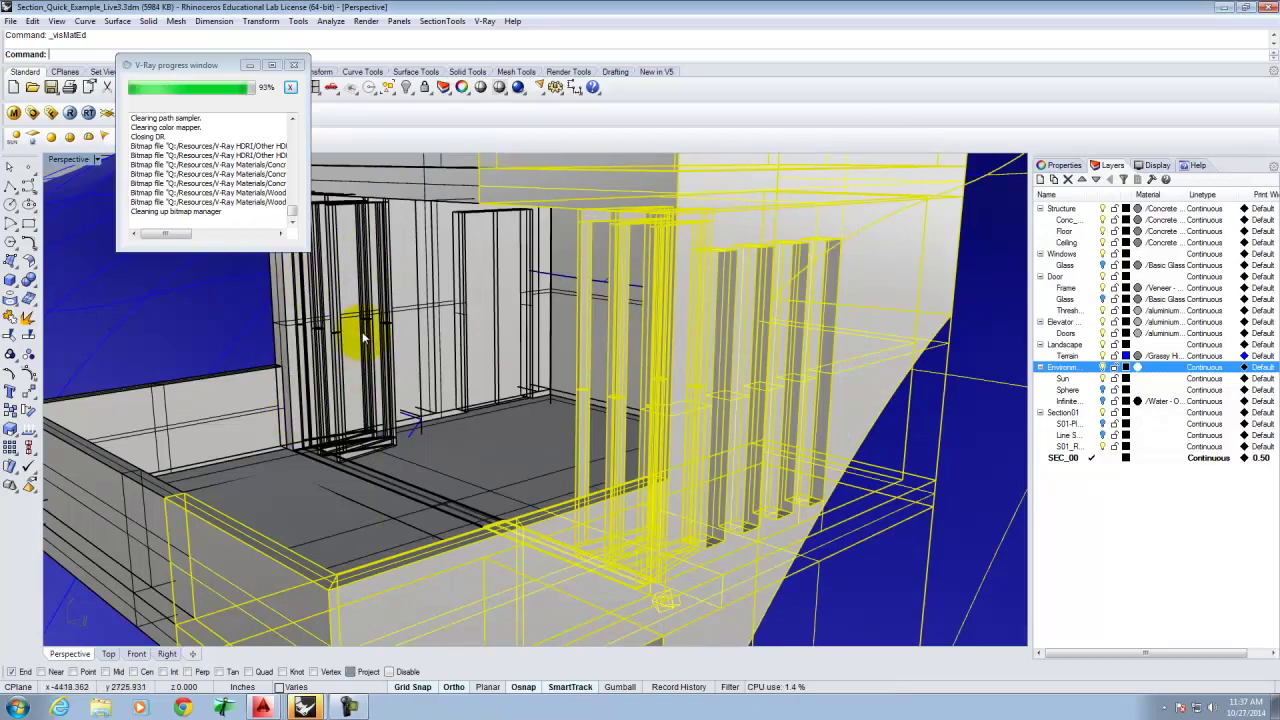
# Clear the current selection and turn on the Glass layers under Windows and Door.
pyautogui.click(1068, 299)
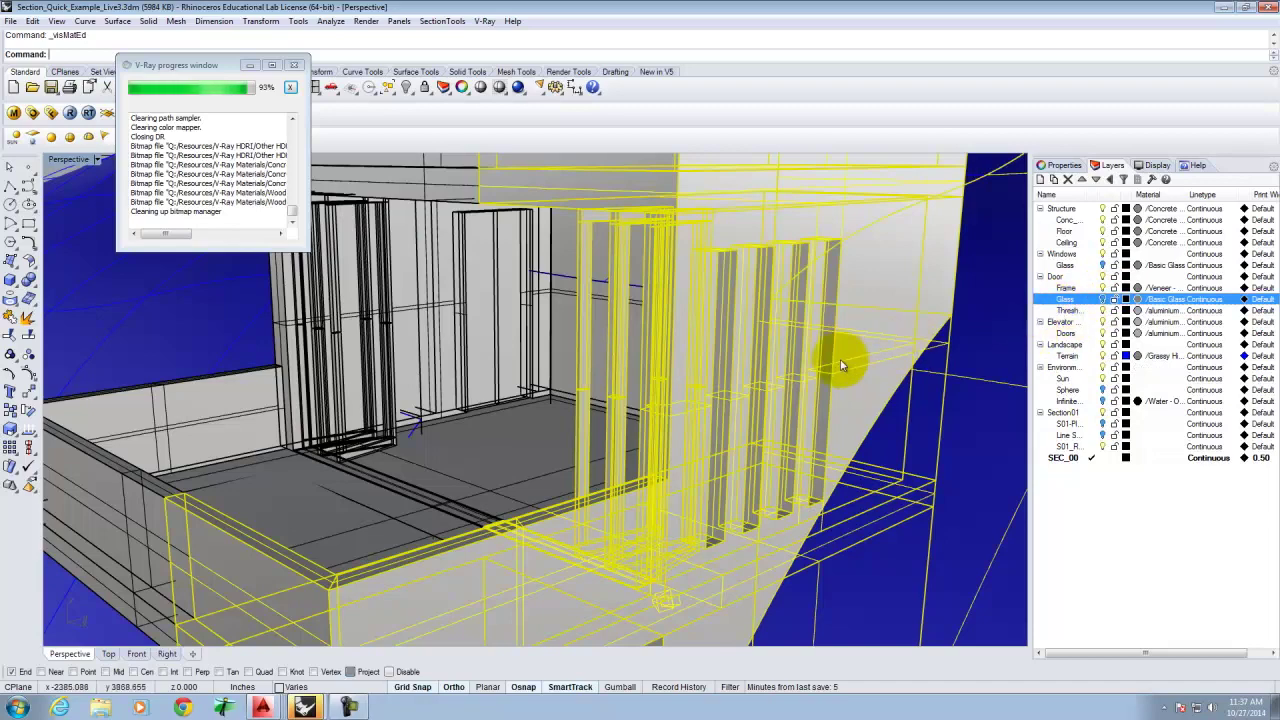
pyautogui.click(965, 418)
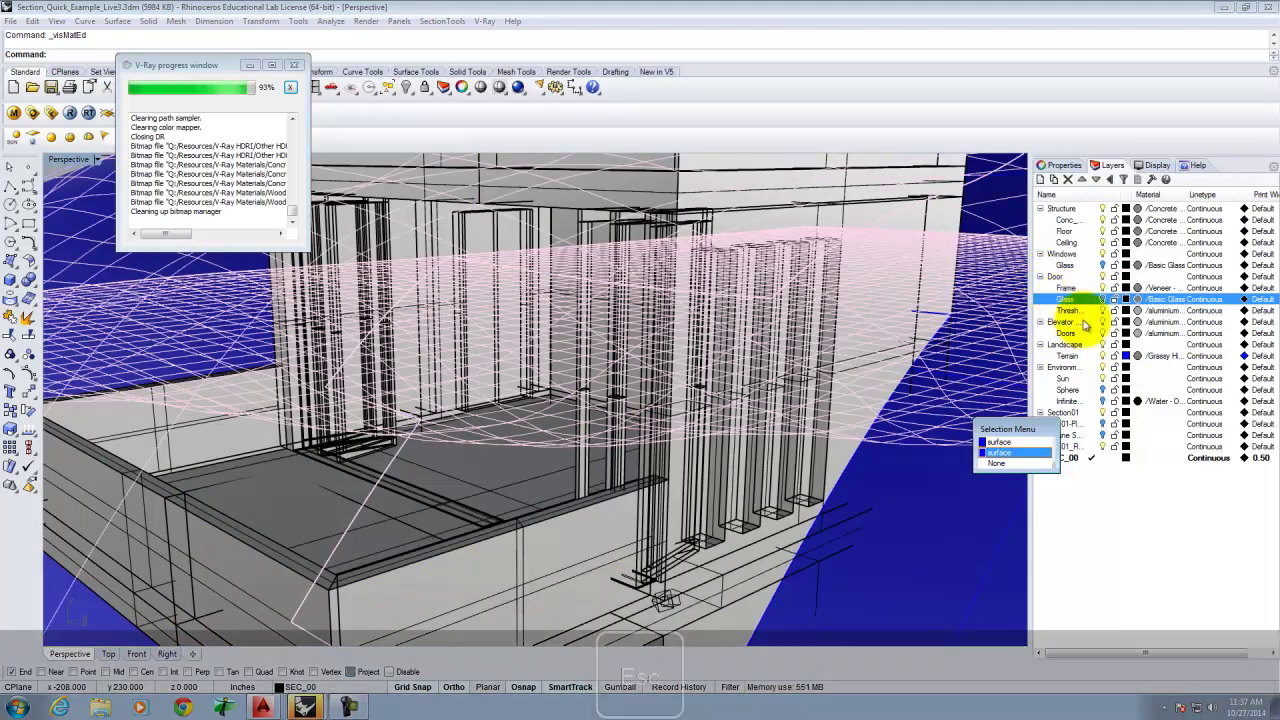
pyautogui.press('Escape')
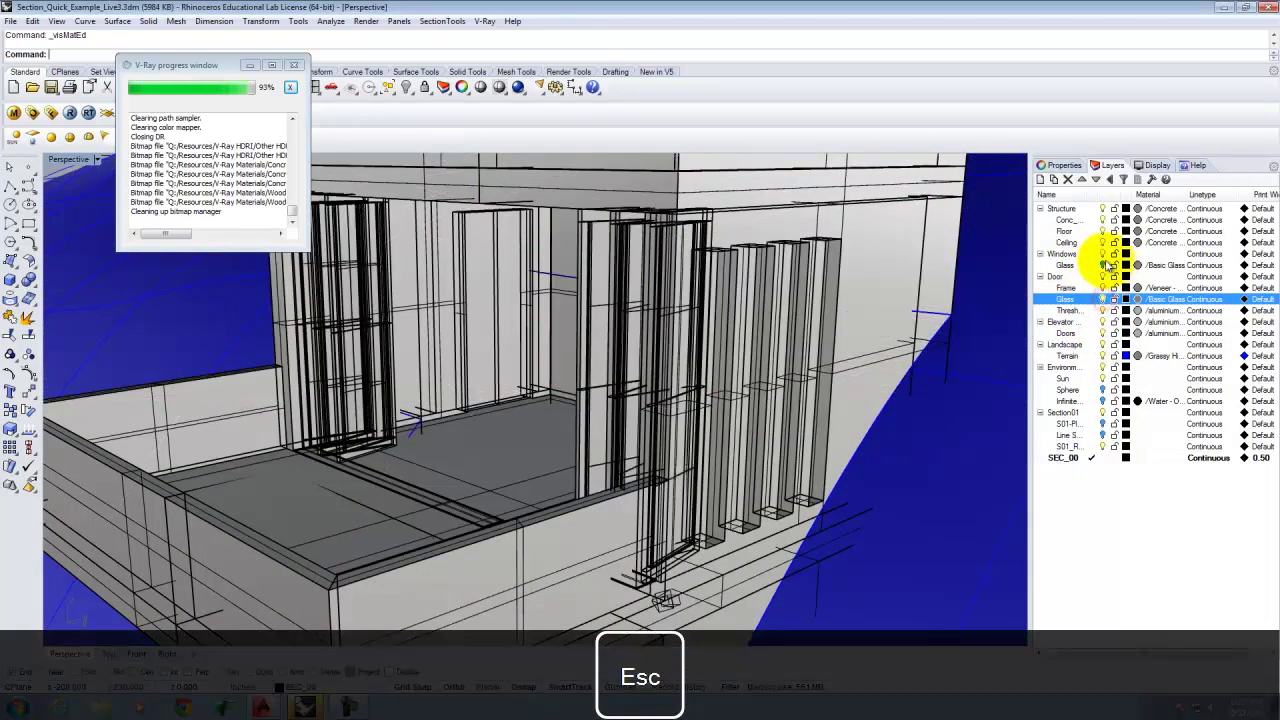
pyautogui.click(1106, 265)
# Select all objects on the Windows Glass layer and add all objects on the Door Glass layer to the selection.
pyautogui.rightClick(1070, 265)
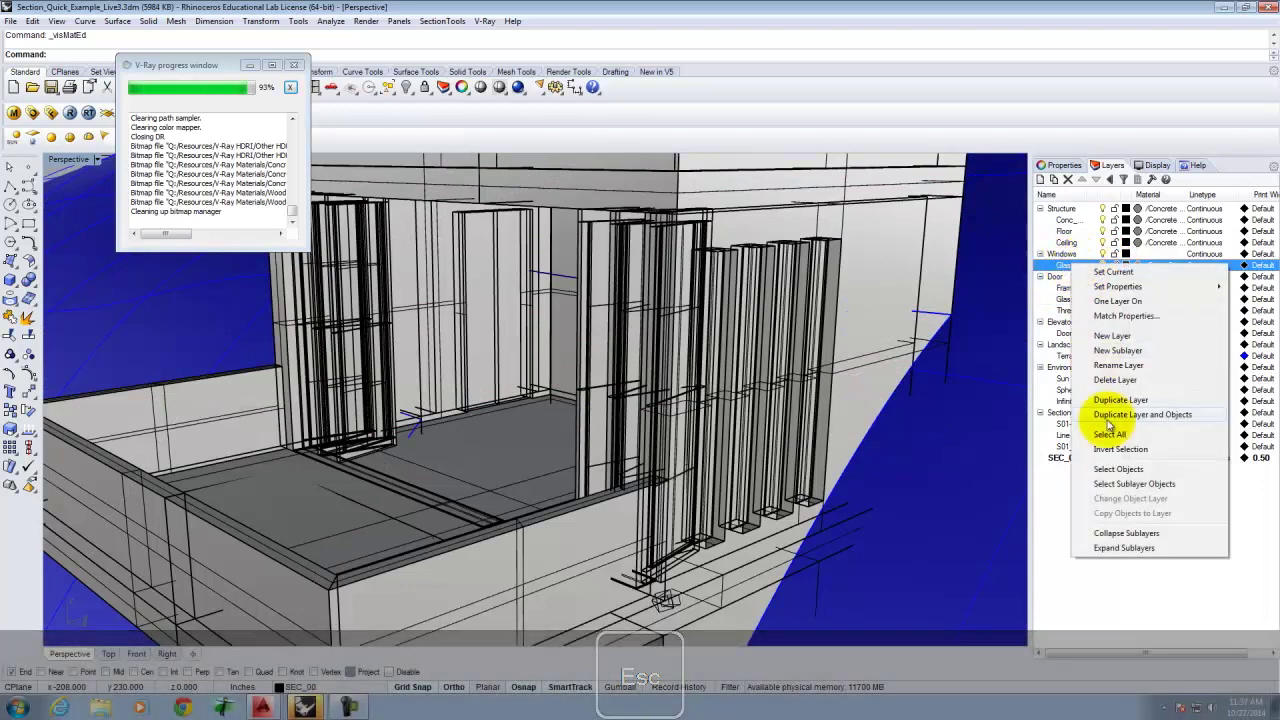
pyautogui.click(1116, 469)
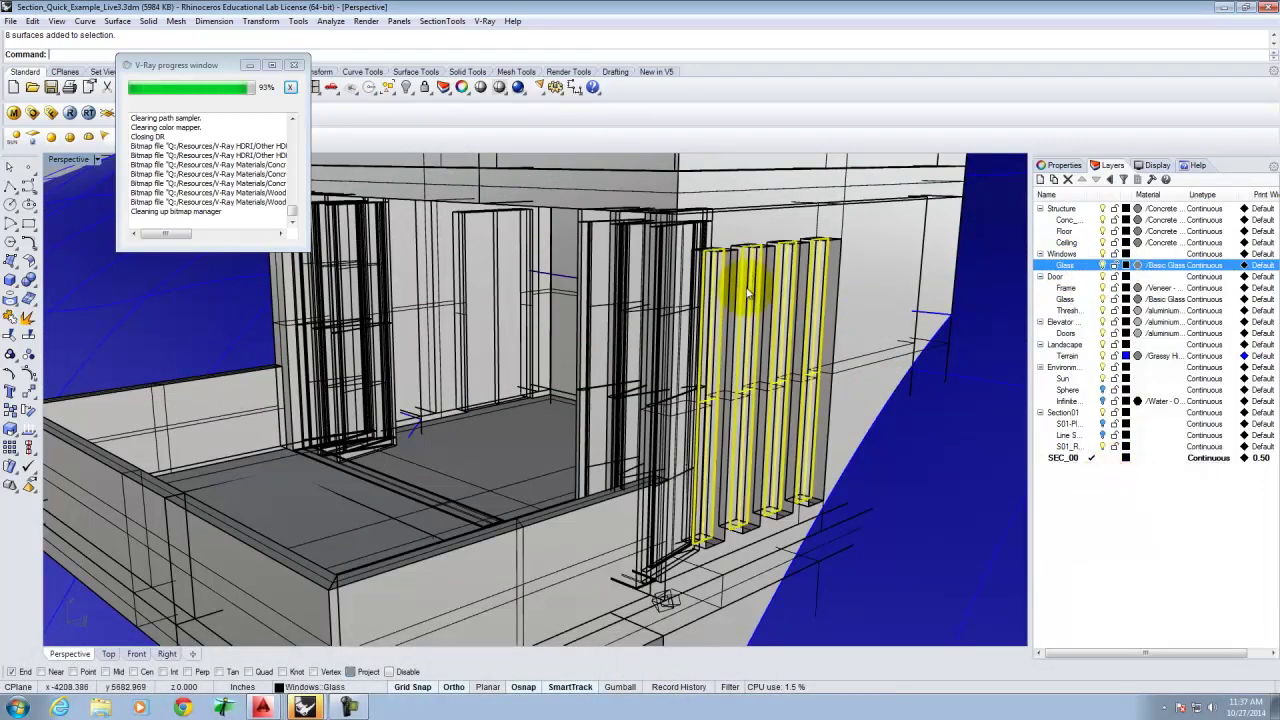
pyautogui.click(1068, 300)
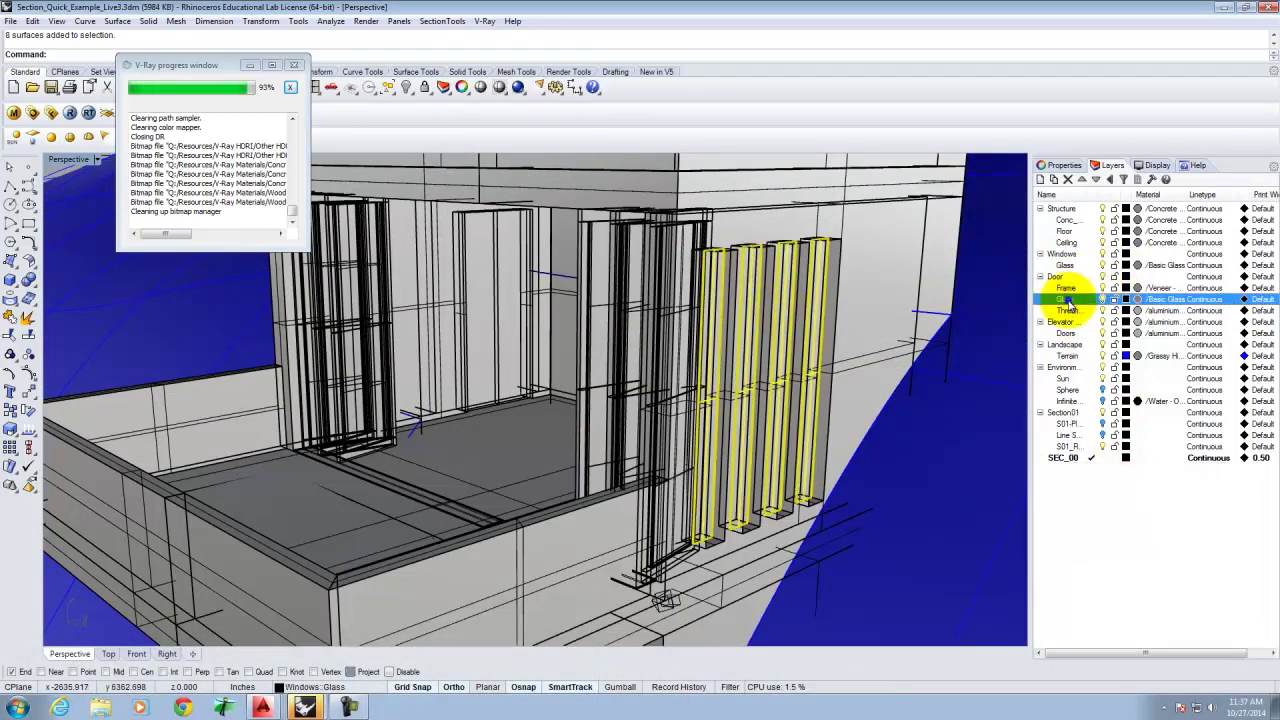
pyautogui.rightClick(1070, 303)
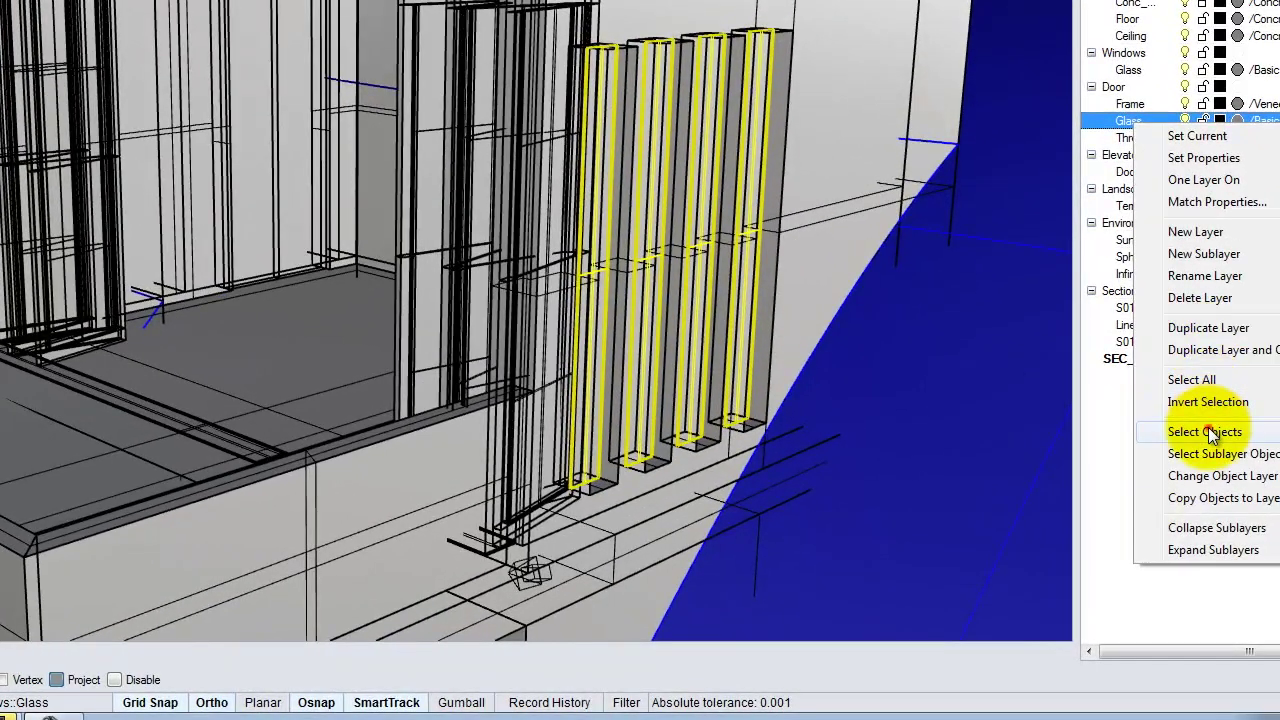
pyautogui.click(1117, 505)
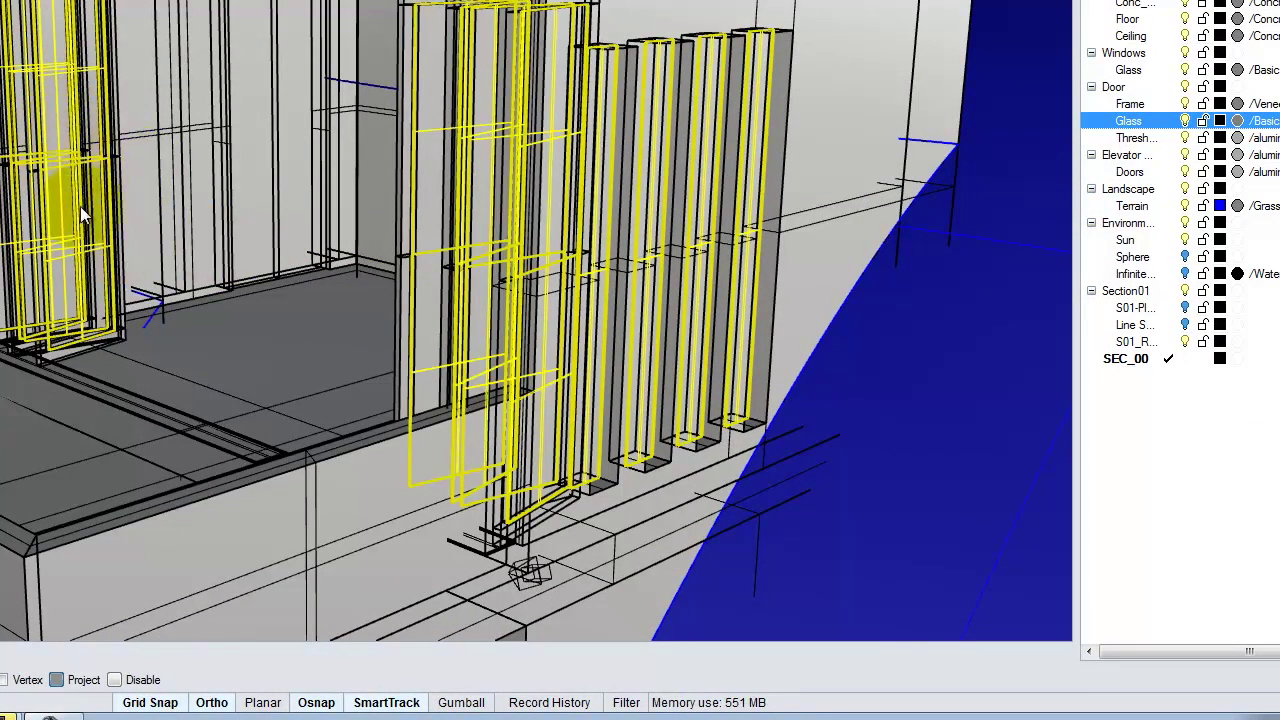
# Remove the door glass panes on the kept side of the section from the selection, leaving only the cut-away glass selected.
pyautogui.keyDown('shift'); pyautogui.click(83, 165); pyautogui.keyUp('shift')
pyautogui.keyDown('shift'); pyautogui.click(64, 162); pyautogui.keyUp('shift')
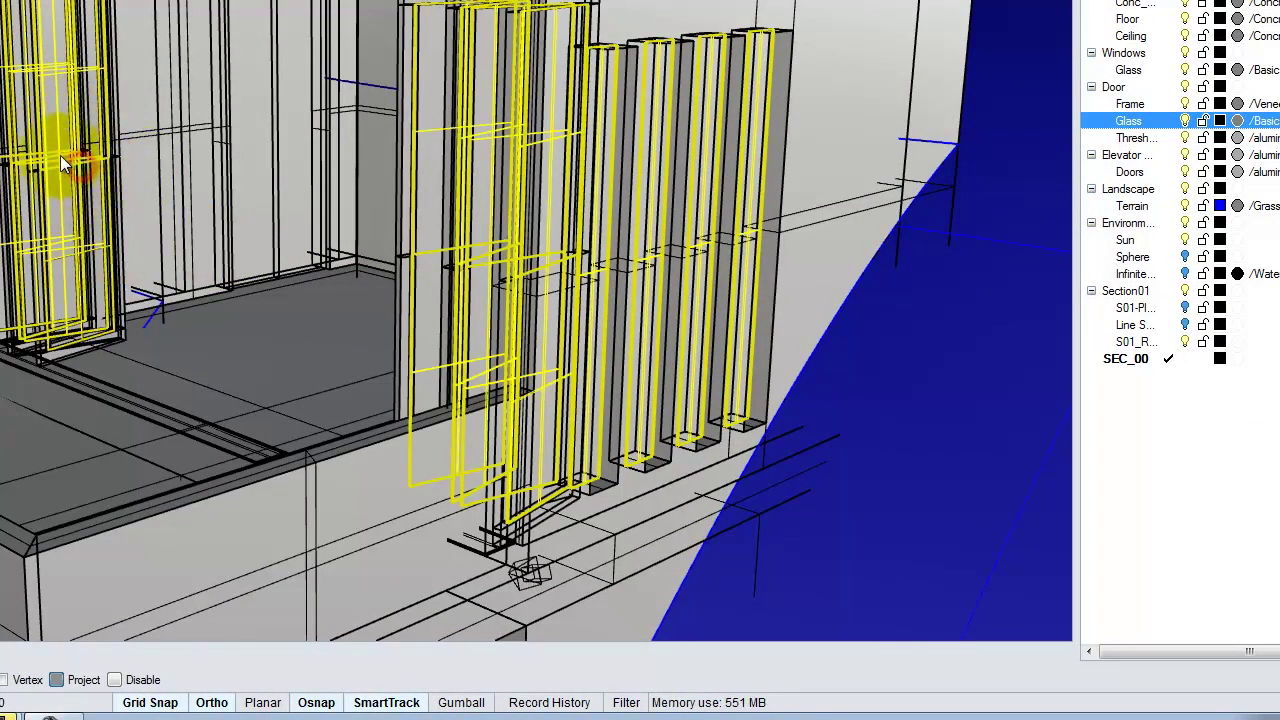
pyautogui.keyDown('shift'); pyautogui.click(62, 163); pyautogui.keyUp('shift')
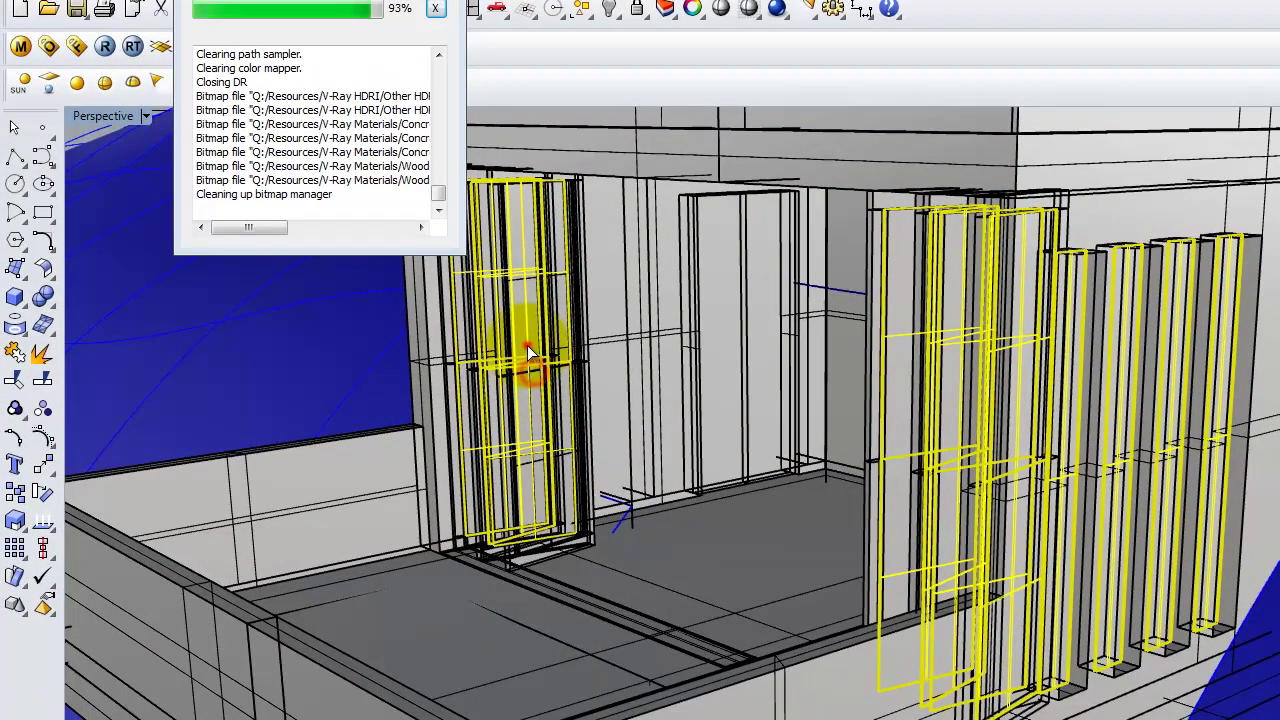
pyautogui.keyDown('ctrl'); pyautogui.click(530, 368); pyautogui.keyUp('ctrl')
pyautogui.keyDown('ctrl'); pyautogui.click(530, 360); pyautogui.keyUp('ctrl')
pyautogui.keyDown('ctrl'); pyautogui.click(530, 355); pyautogui.keyUp('ctrl')
pyautogui.keyDown('ctrl'); pyautogui.click(526, 350); pyautogui.keyUp('ctrl')
pyautogui.keyDown('ctrl'); pyautogui.click(527, 356); pyautogui.keyUp('ctrl')
pyautogui.keyDown('ctrl'); pyautogui.click(524, 356); pyautogui.keyUp('ctrl')
pyautogui.keyDown('ctrl'); pyautogui.click(526, 352); pyautogui.keyUp('ctrl')
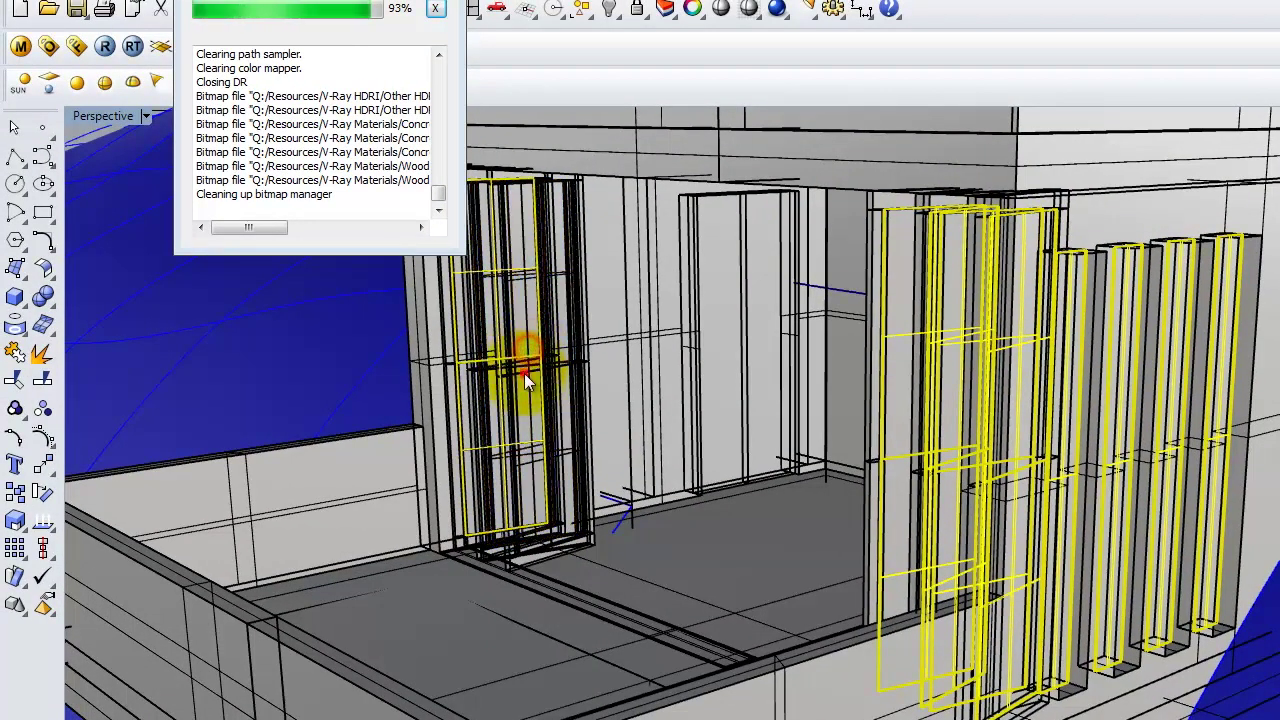
pyautogui.keyDown('ctrl'); pyautogui.click(532, 372); pyautogui.keyUp('ctrl')
pyautogui.keyDown('ctrl'); pyautogui.click(531, 344); pyautogui.keyUp('ctrl')
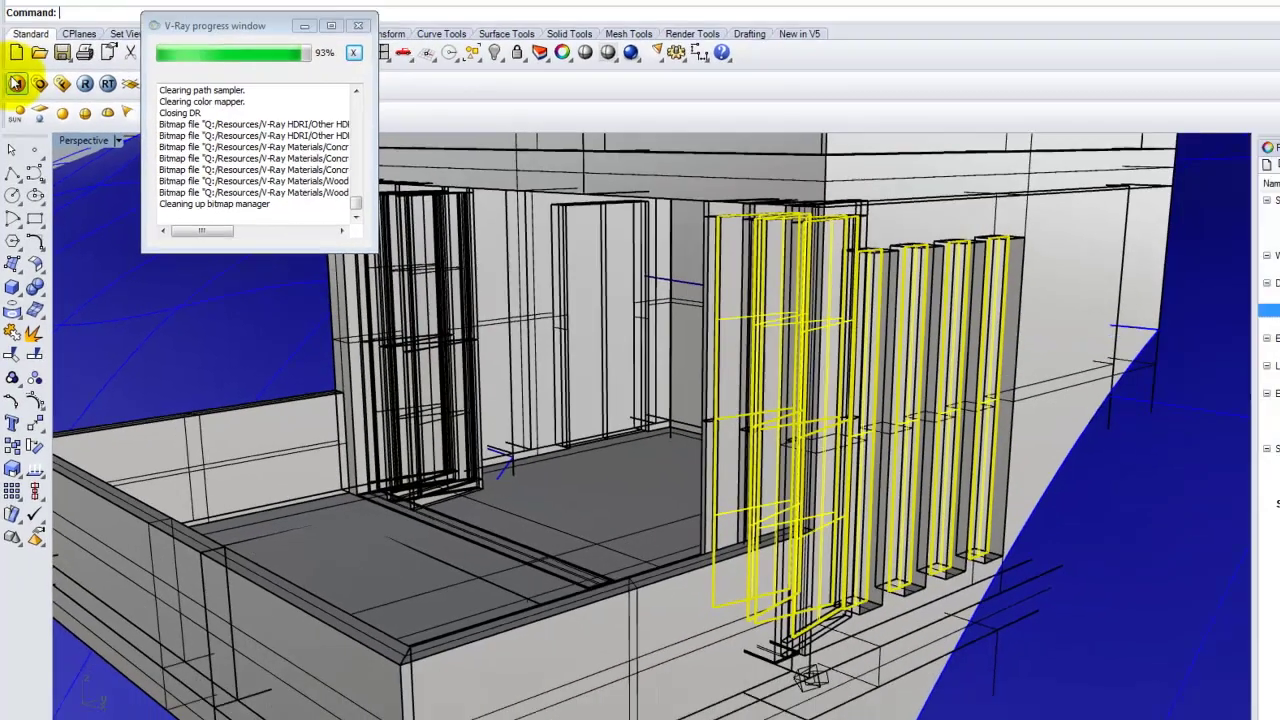
# Apply the Transparent V-Ray material to the selected glass panes and close the material editor.
pyautogui.click(20, 46)
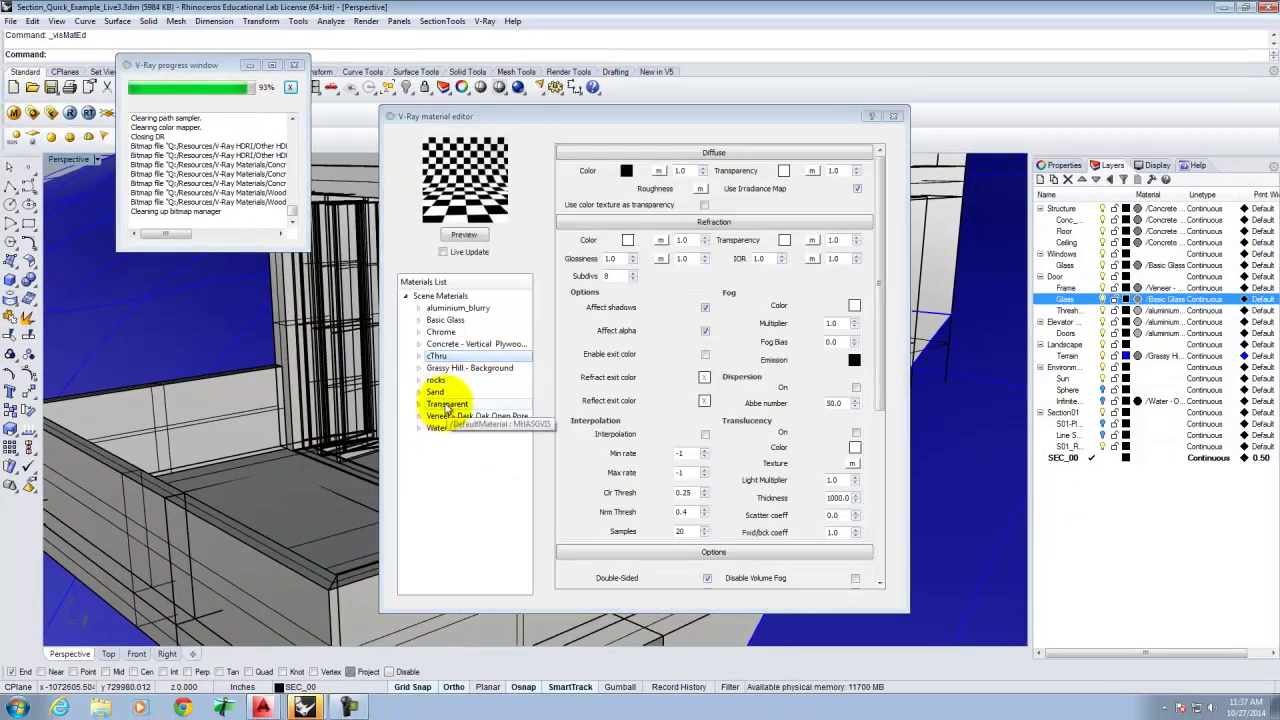
pyautogui.rightClick(447, 405)
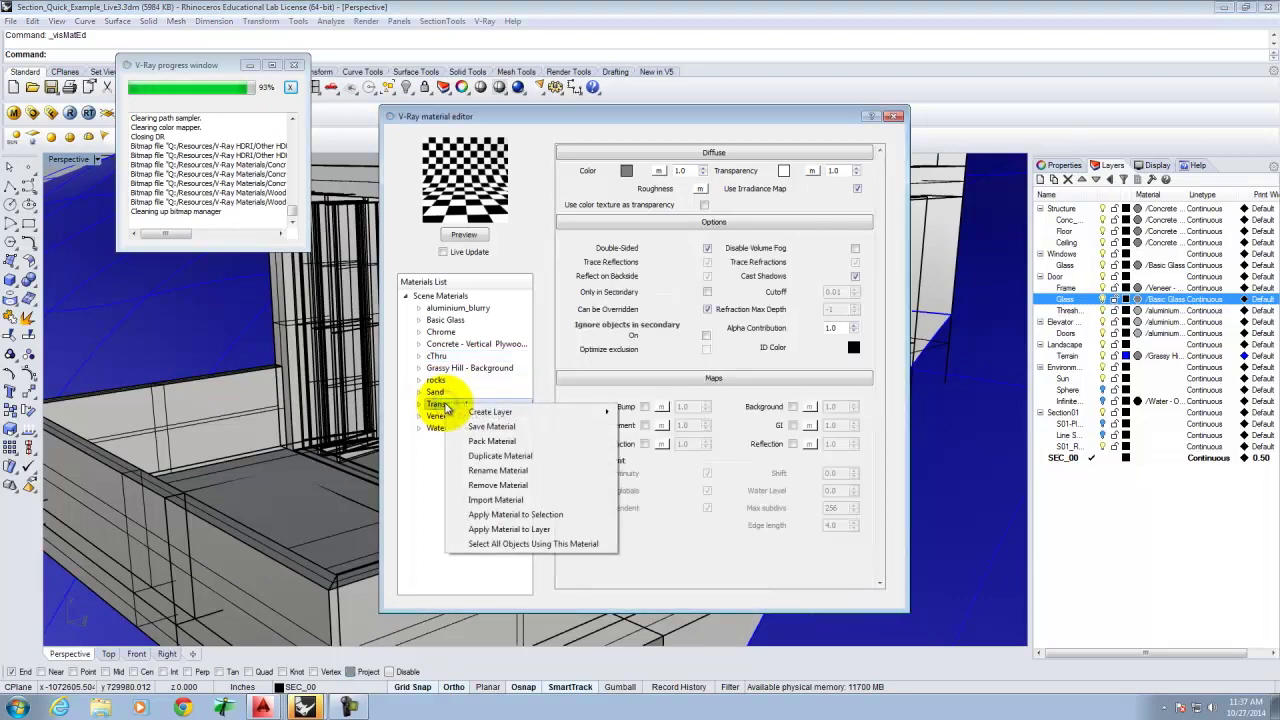
pyautogui.click(527, 514)
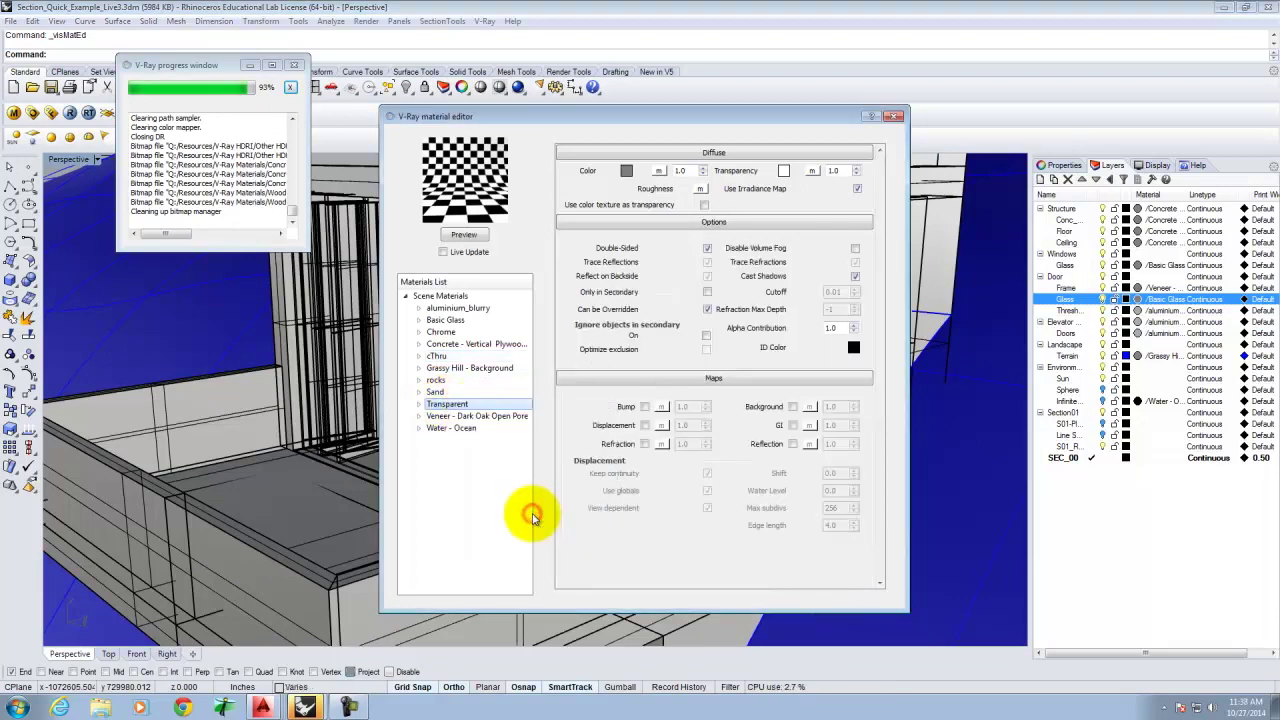
pyautogui.click(894, 116)
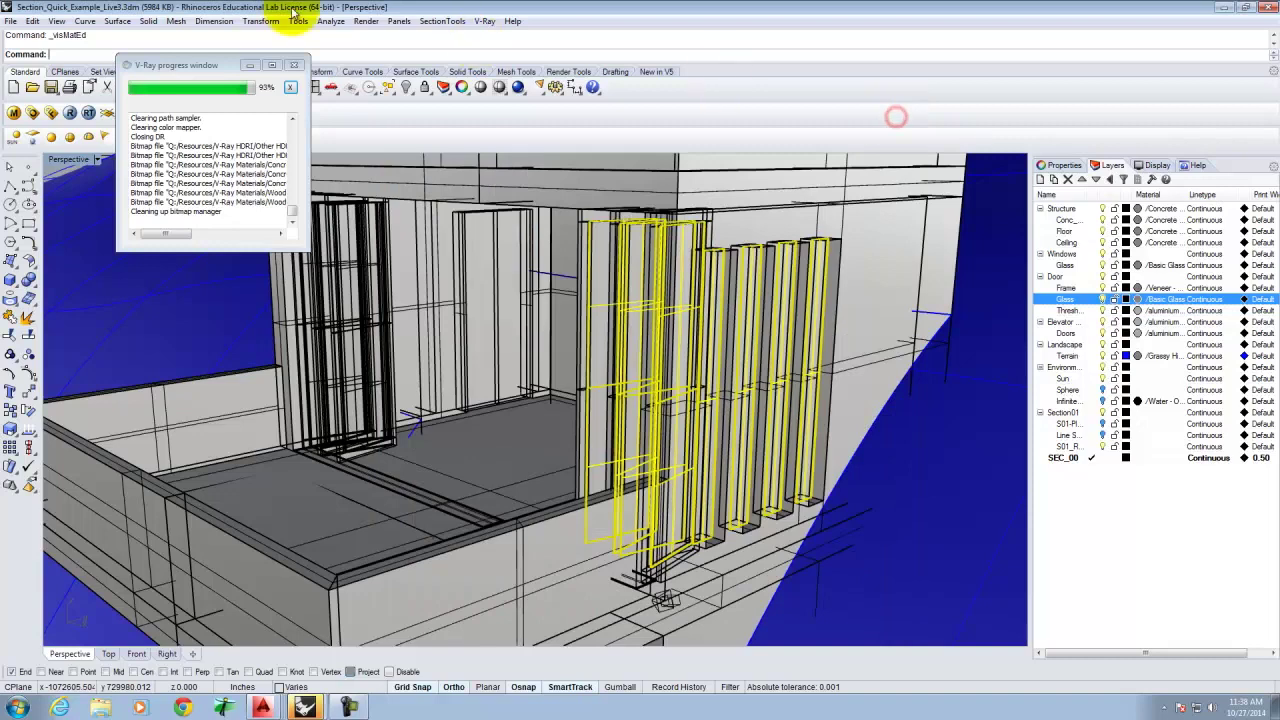
# Frame the building on its hillside in the Perspective view, render it with V-Ray and close the finished rendering.
pyautogui.click(293, 68)
pyautogui.scroll(3, 591, 226)
pyautogui.scroll(-8, 629, 249)
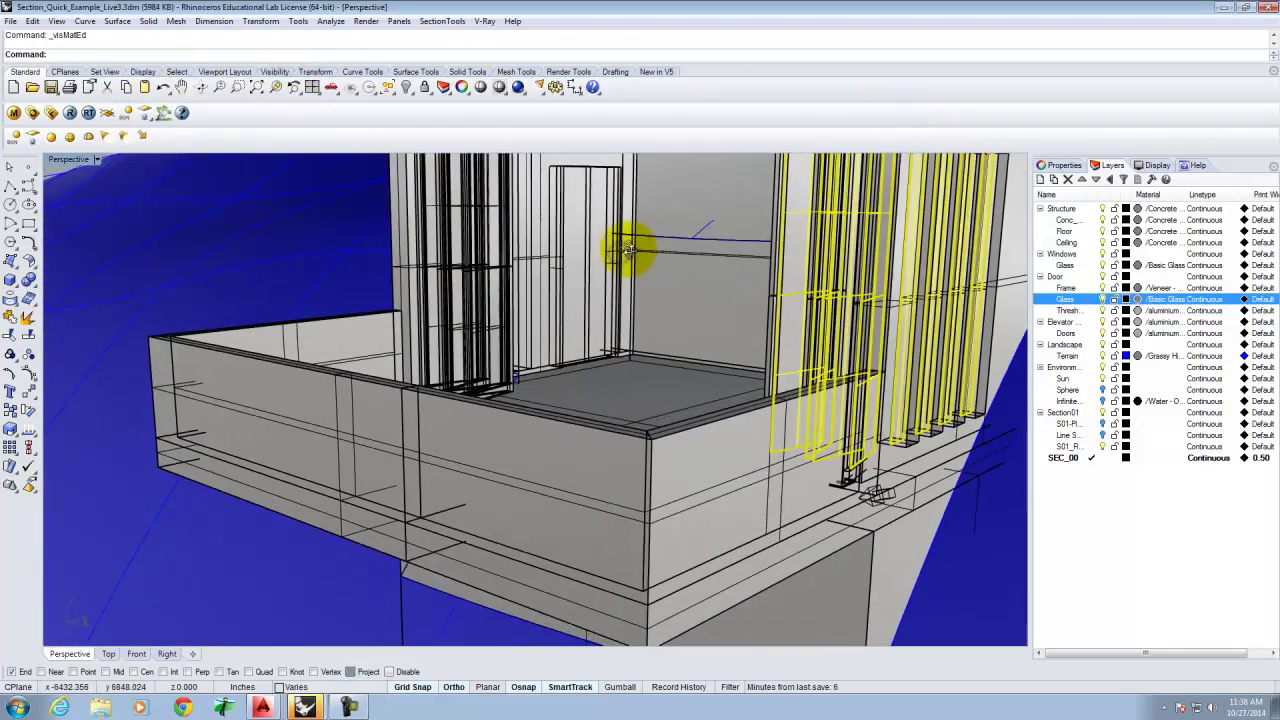
pyautogui.scroll(-4, 581, 248)
pyautogui.scroll(4, 600, 230)
pyautogui.scroll(-4, 646, 194)
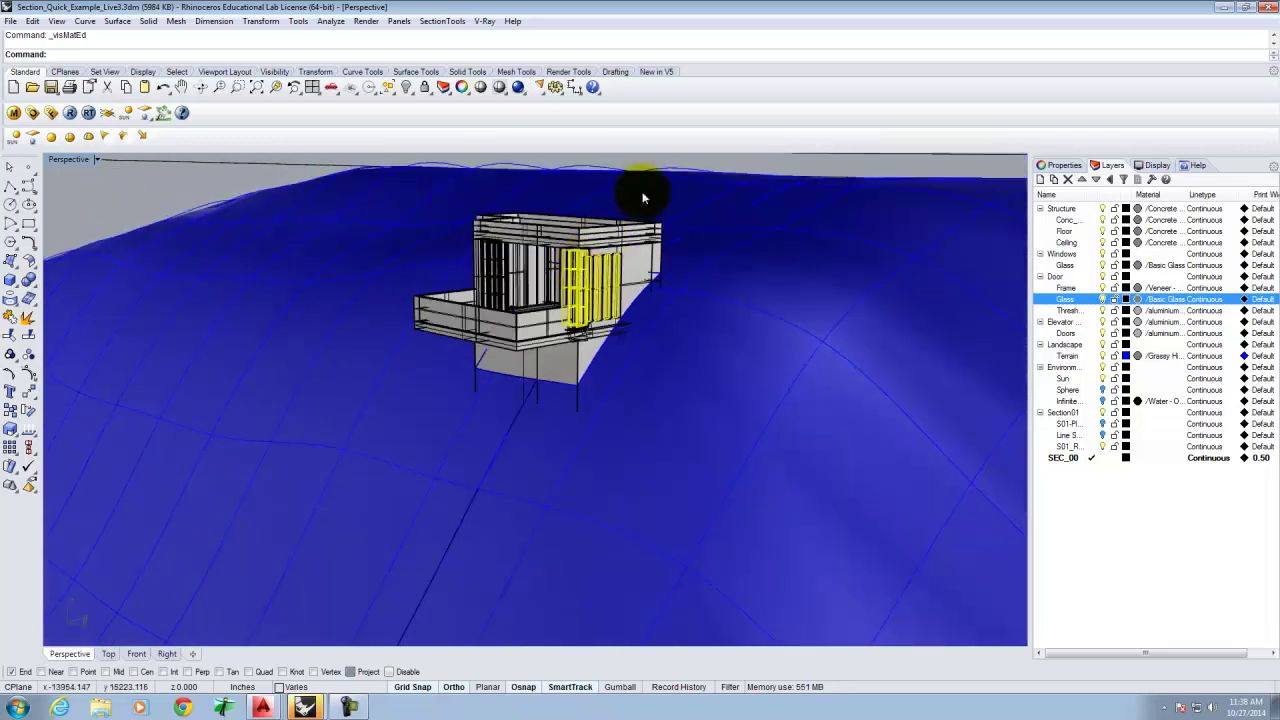
pyautogui.scroll(2, 628, 245)
pyautogui.click(72, 115)
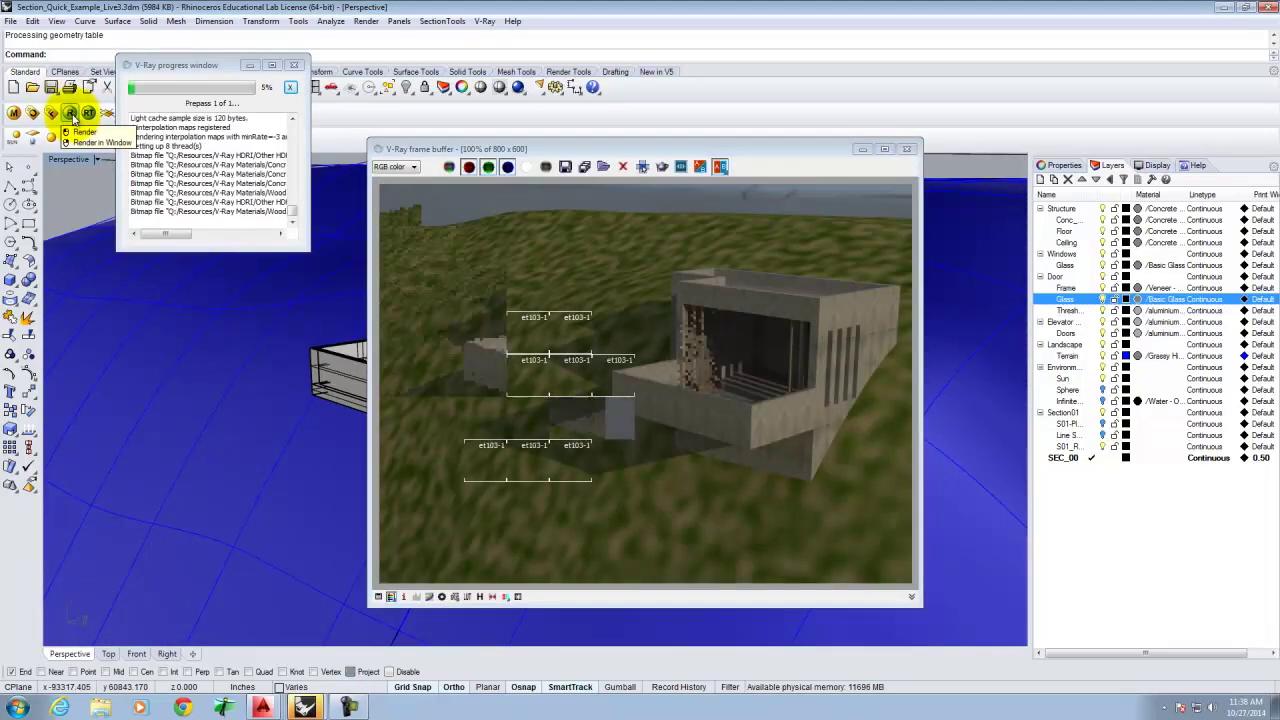
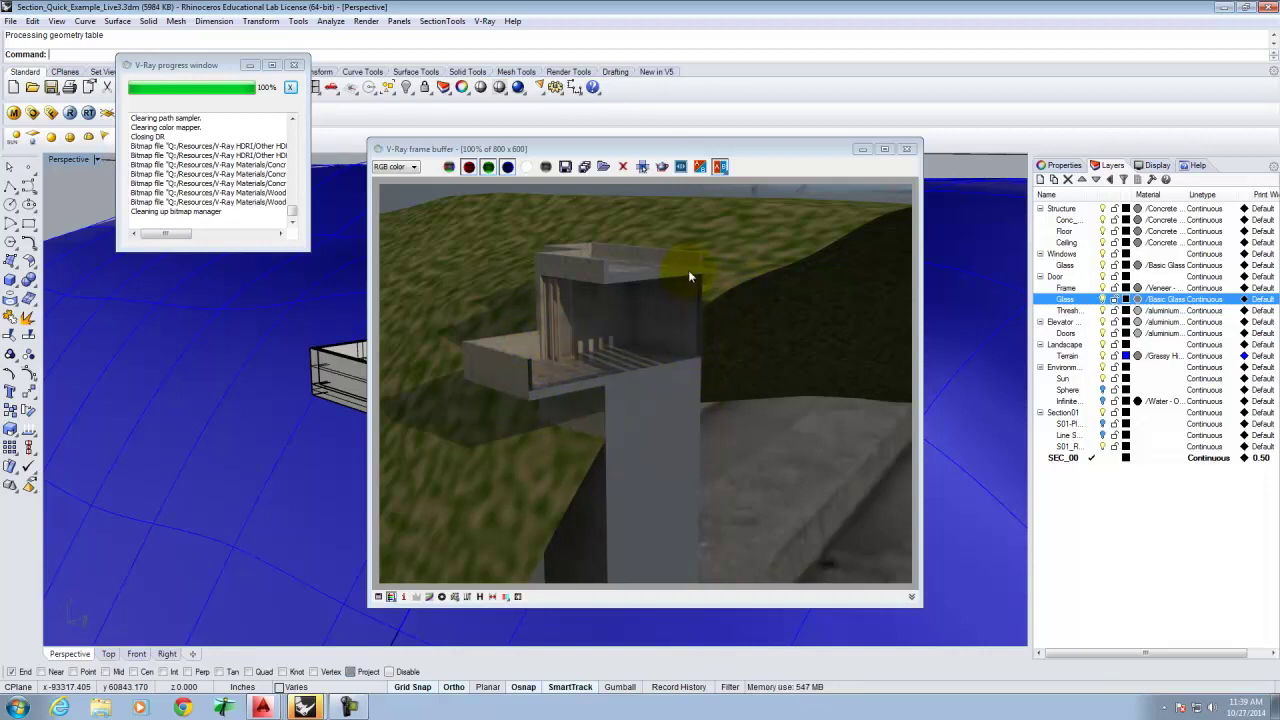
pyautogui.click(906, 148)
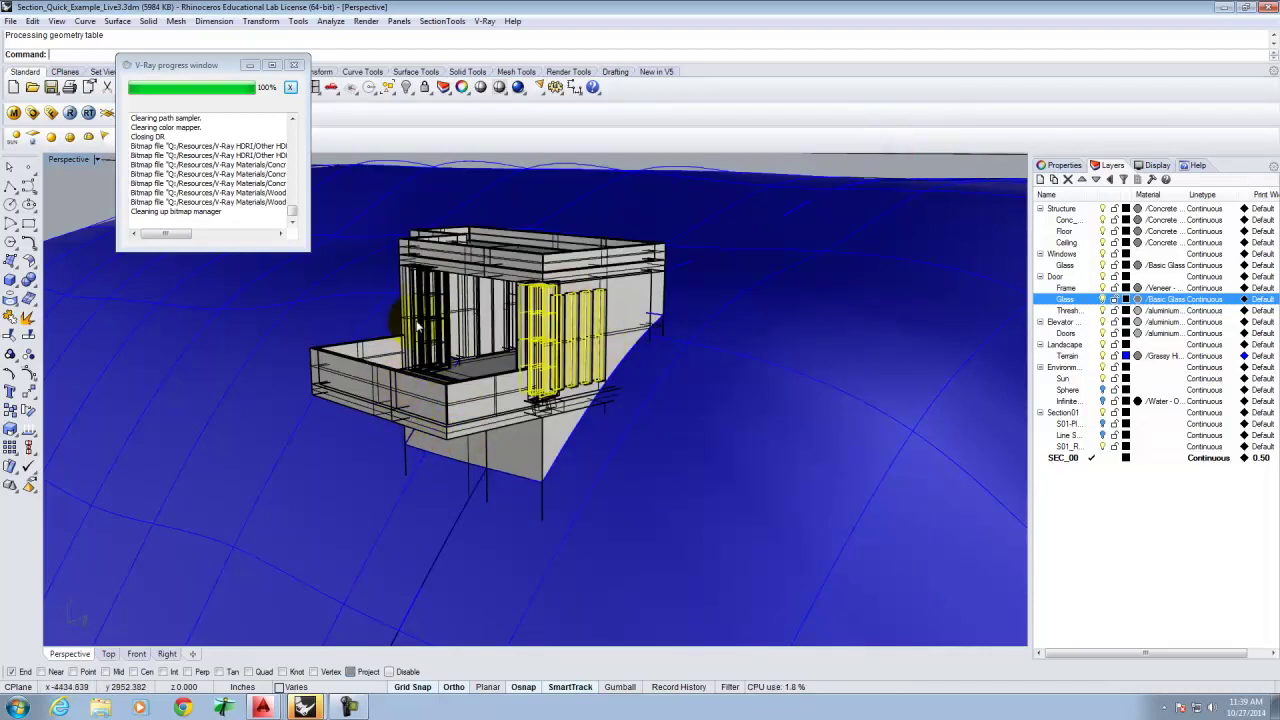
# Enable clipping by section SEC_00 in the Perspective viewport with SetView and SetCPlane set to No, and close the V-Ray progress window.
pyautogui.click(438, 21)
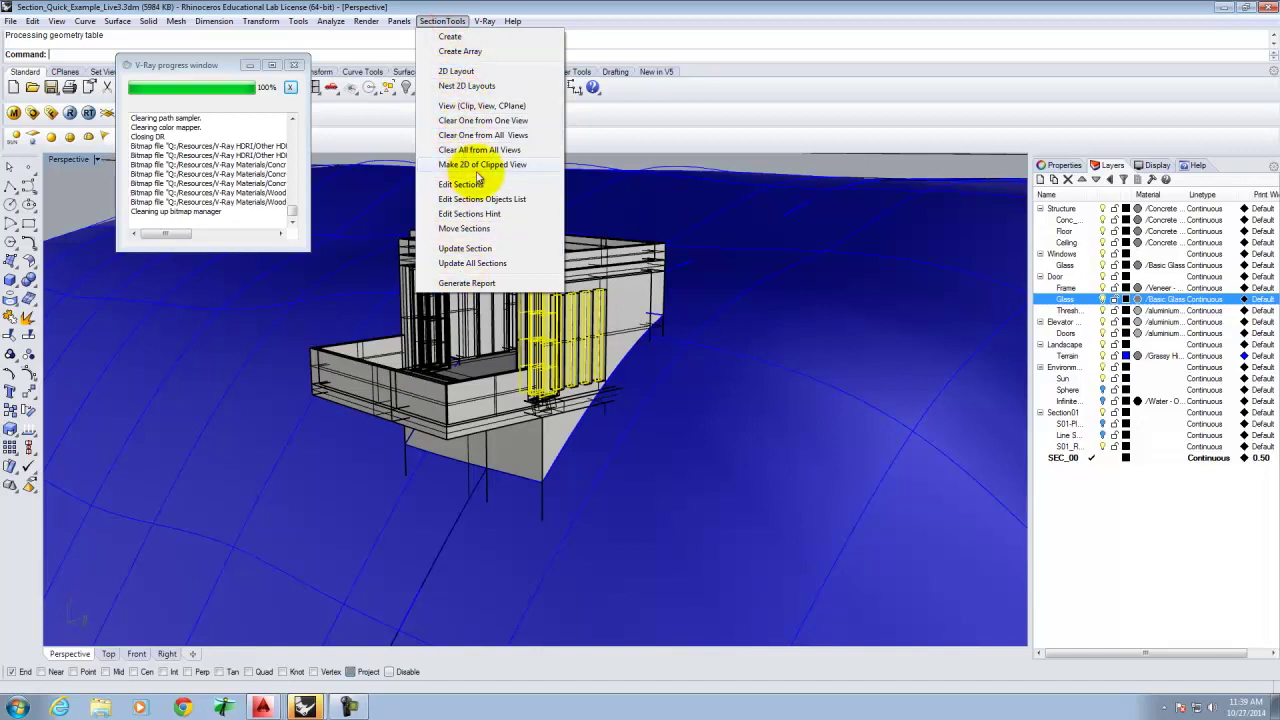
pyautogui.click(468, 106)
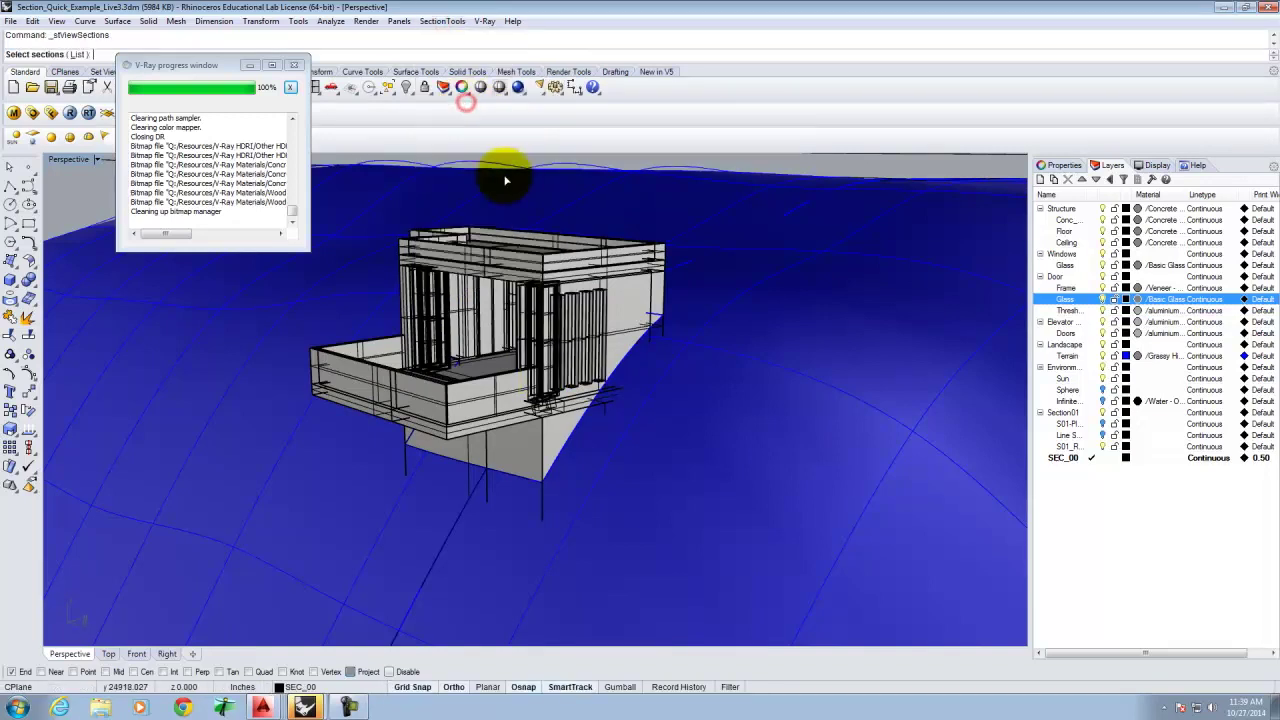
pyautogui.click(78, 54)
pyautogui.click(569, 320)
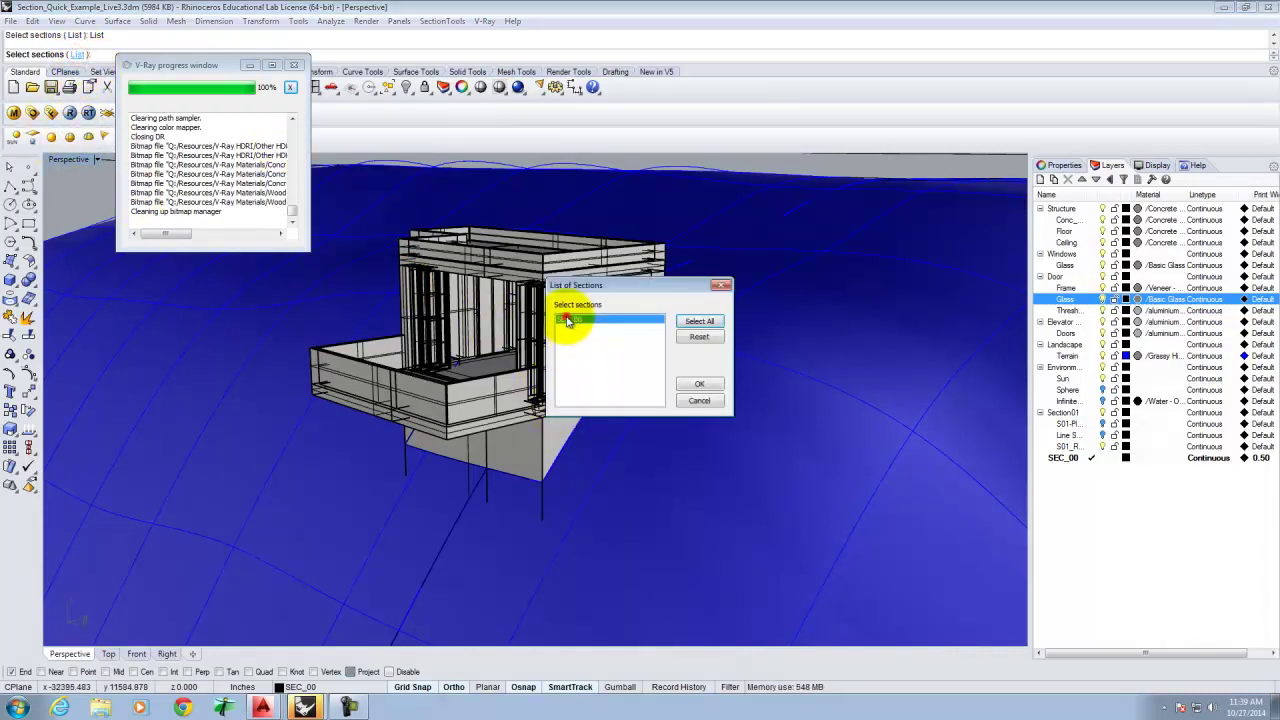
pyautogui.click(700, 386)
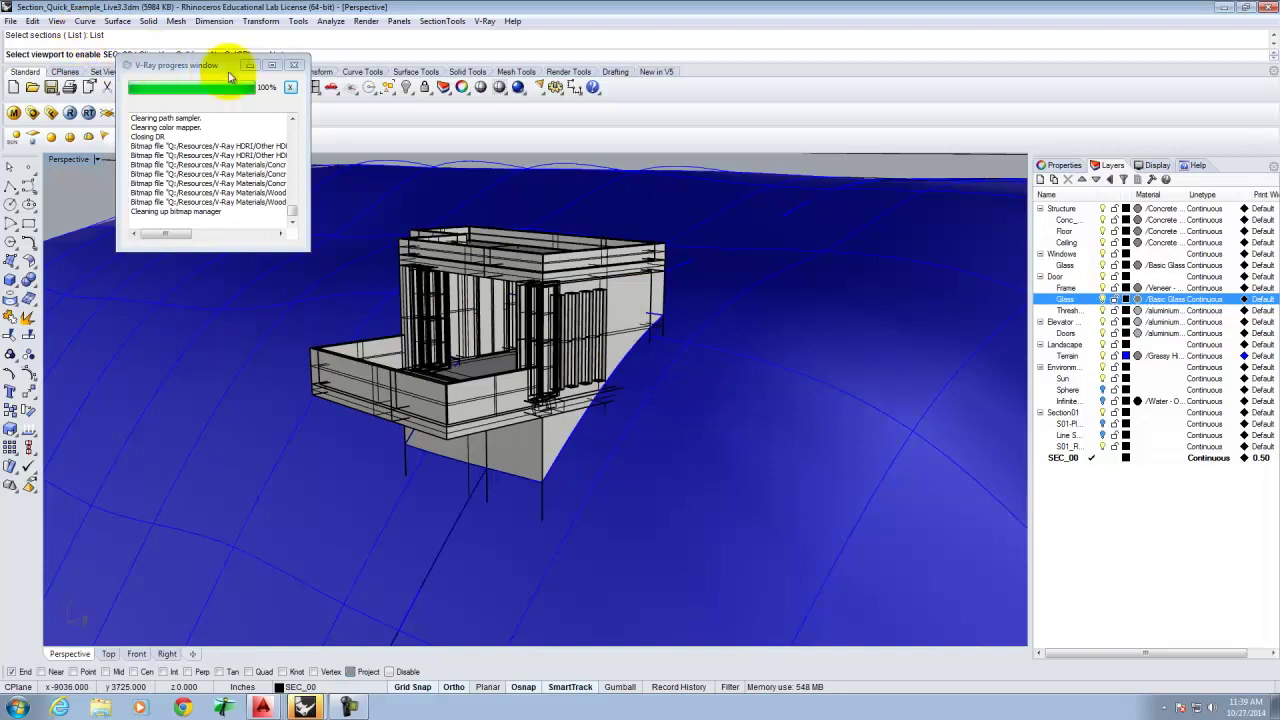
pyautogui.moveTo(203, 65); pyautogui.dragTo(178, 116)
pyautogui.click(269, 118)
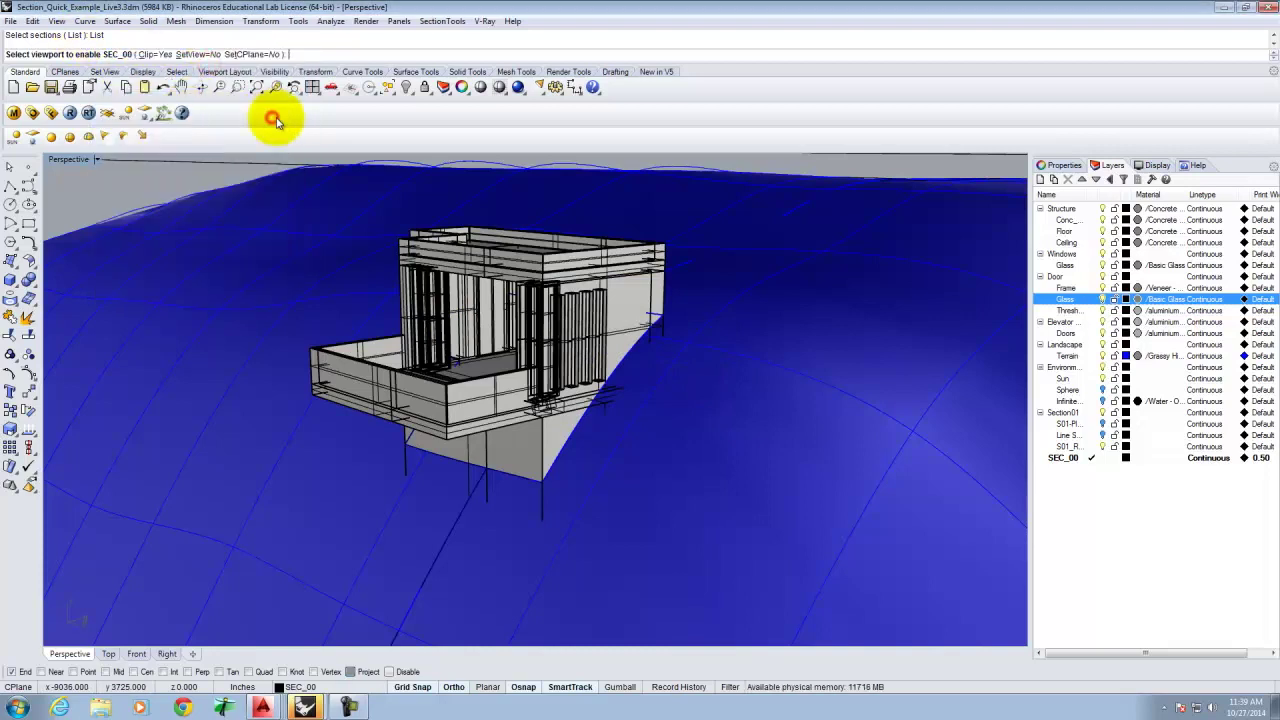
pyautogui.write('Perspect')
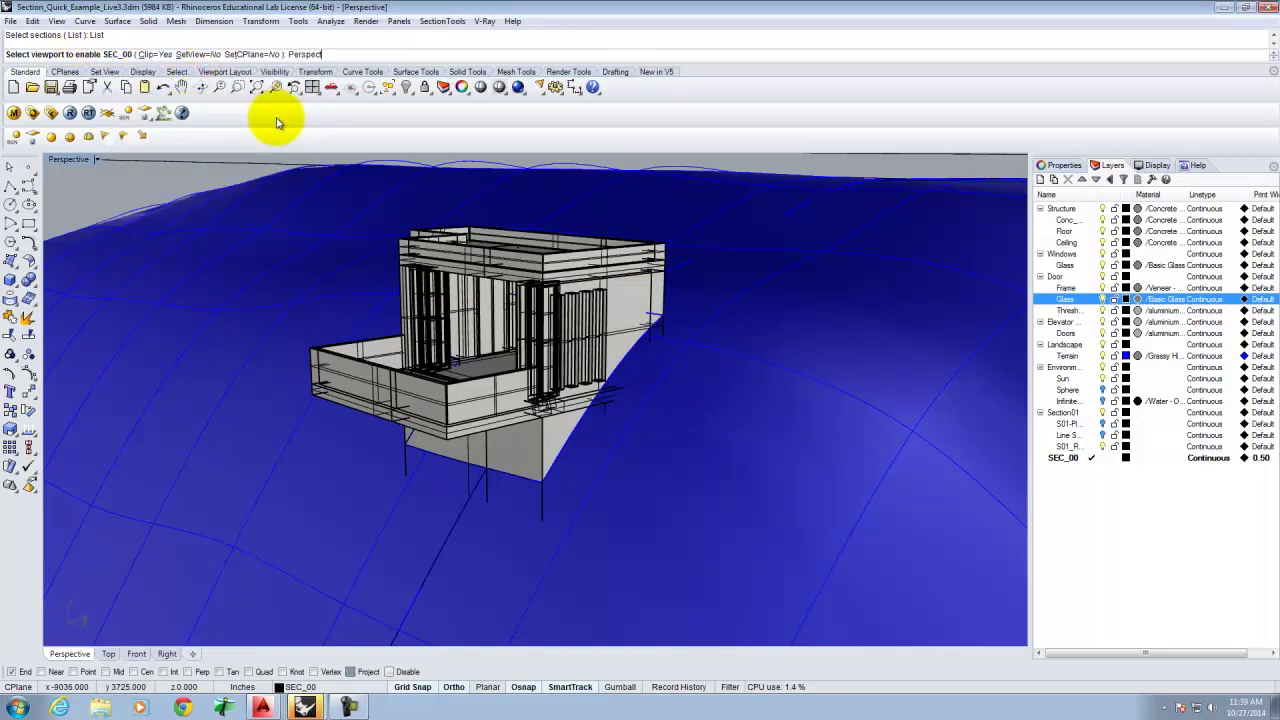
pyautogui.write('ive')
pyautogui.press('Return')
pyautogui.moveTo(576, 338)
pyautogui.mouseDown(button='right')
pyautogui.moveTo(526, 337)
pyautogui.moveTo(557, 349)
pyautogui.mouseUp(button='right')
pyautogui.scroll(5, 466, 309)
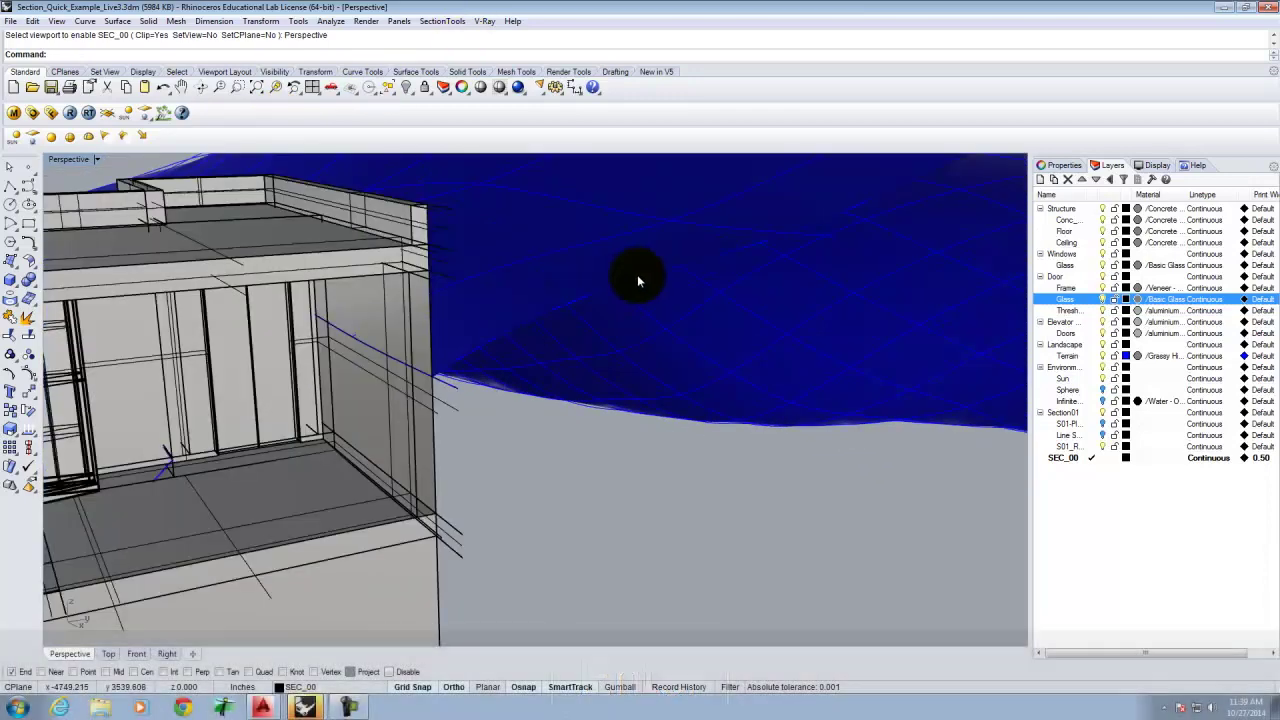
pyautogui.scroll(-5, 323, 357)
pyautogui.scroll(5, 257, 394)
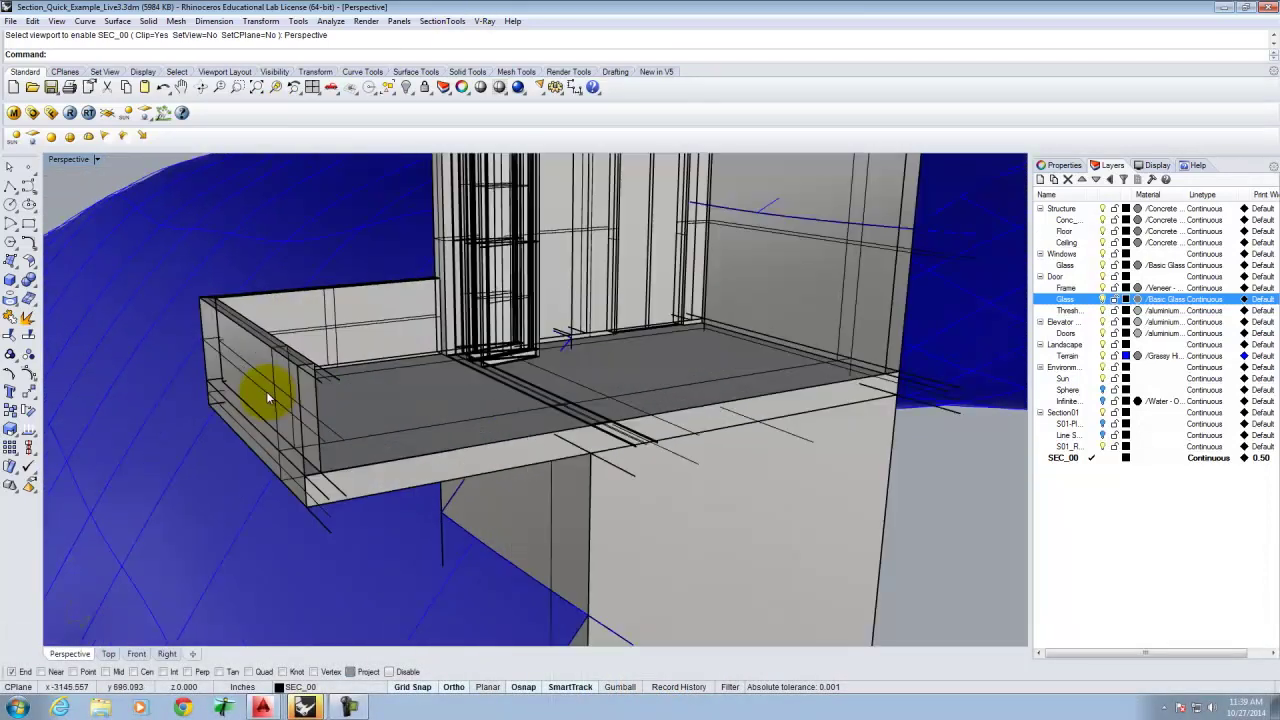
pyautogui.click(1068, 458)
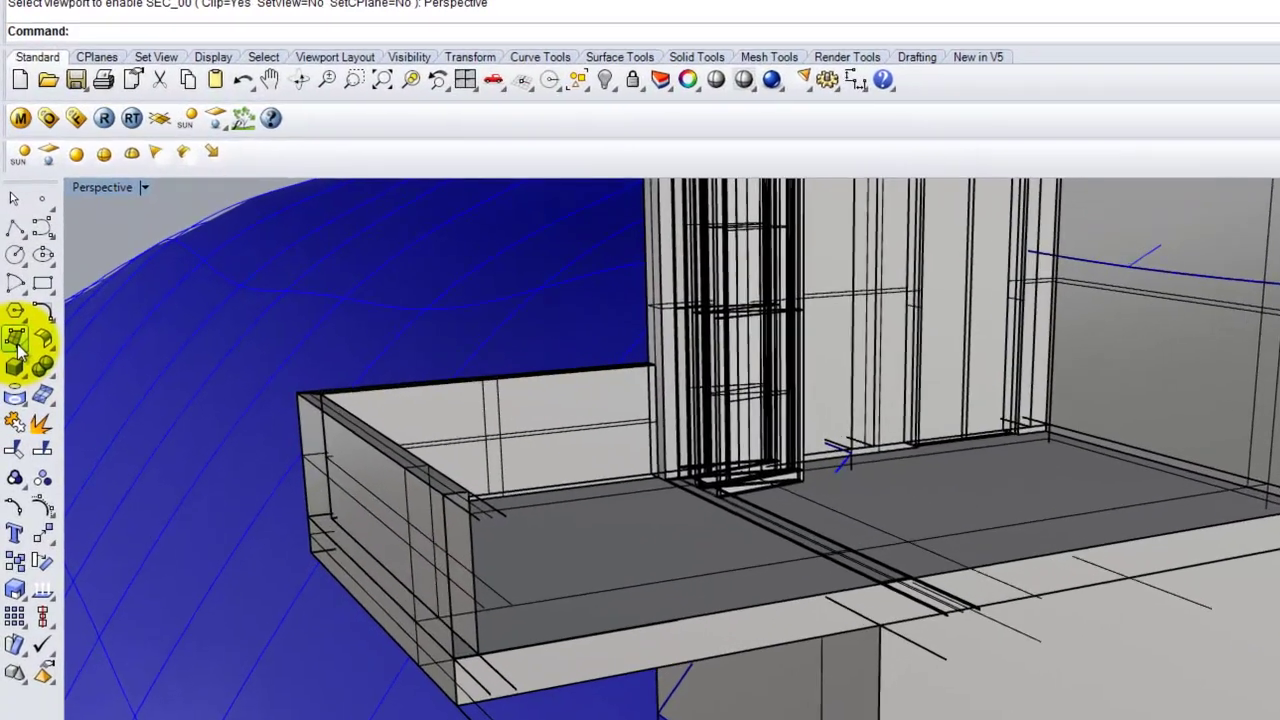
pyautogui.click(10, 260)
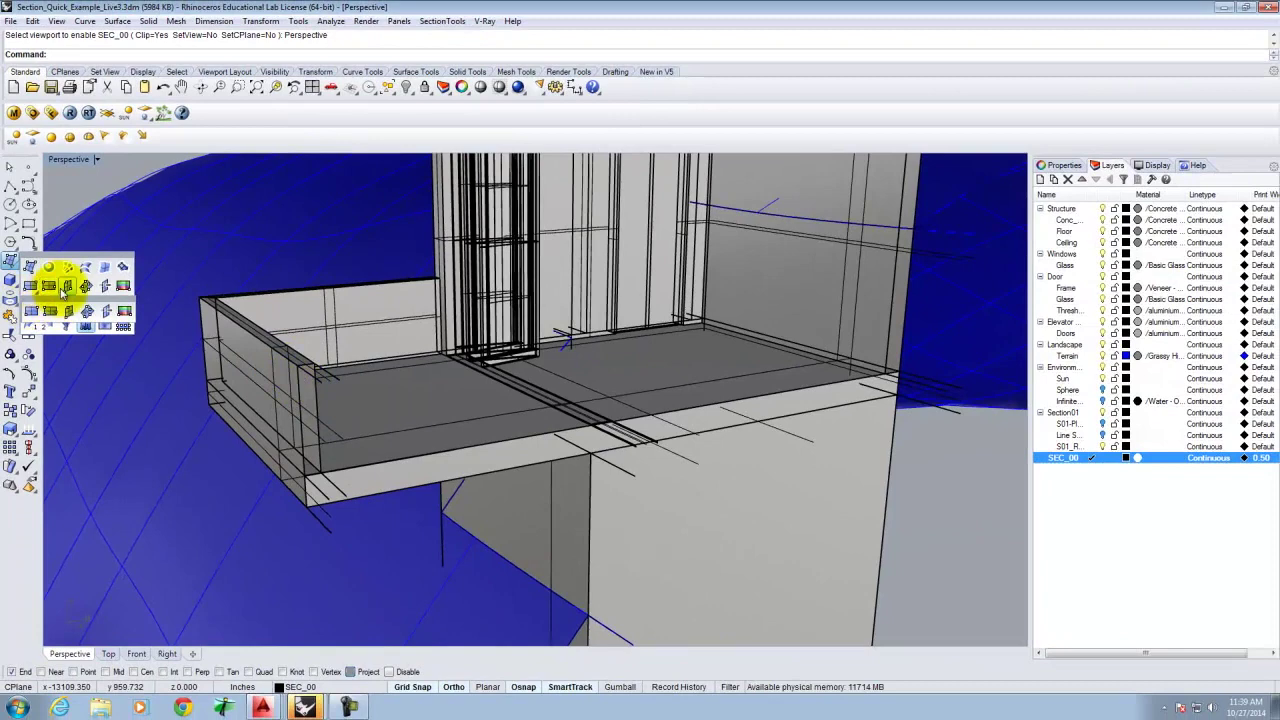
pyautogui.click(62, 290)
pyautogui.click(304, 476)
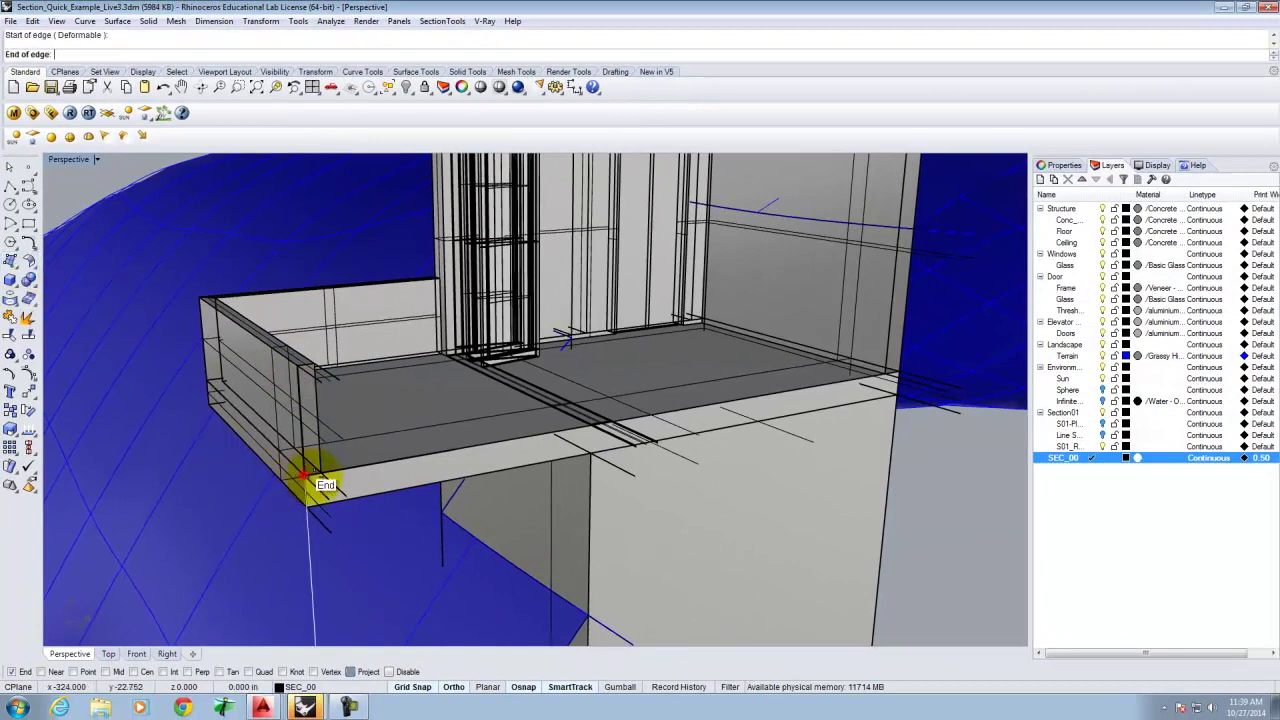
pyautogui.press('Escape')
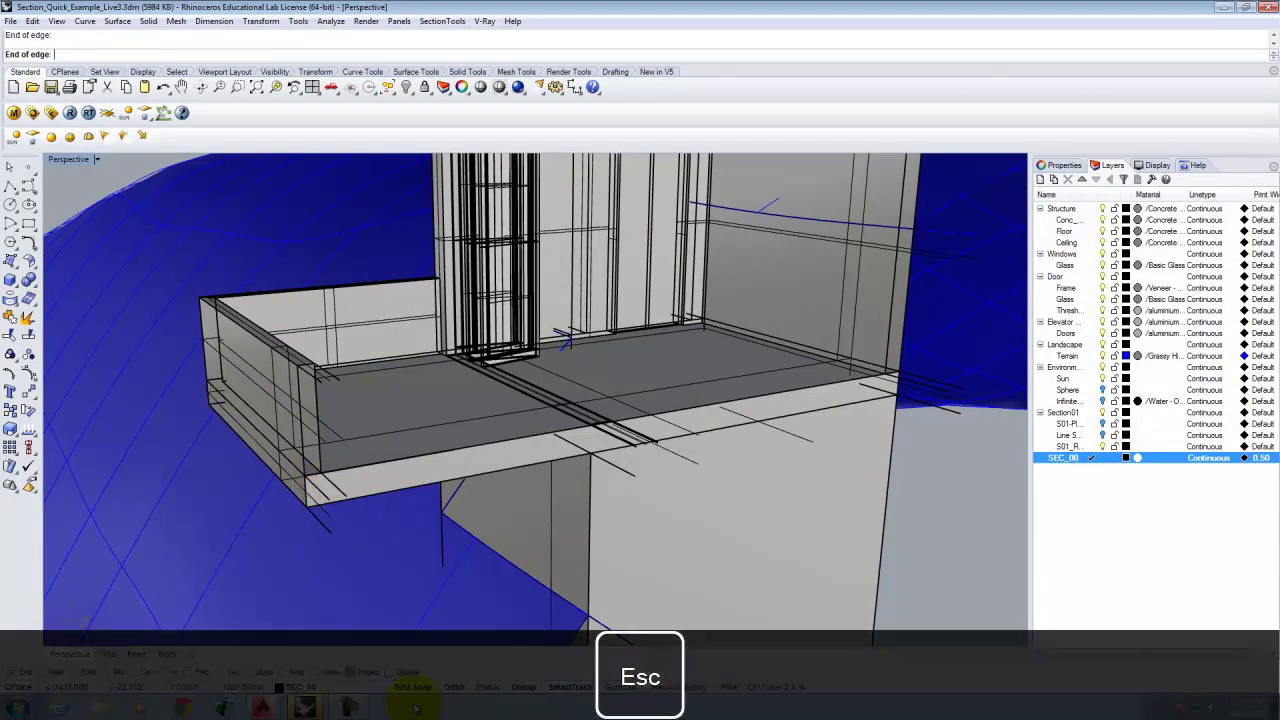
# Turn off Project snapping and draw a vertical plane about 40 inches high over the balcony parapet's cut end on layer SEC_00.
pyautogui.click(355, 673)
pyautogui.rightClick(303, 463)
pyautogui.click(306, 477)
pyautogui.click(319, 472)
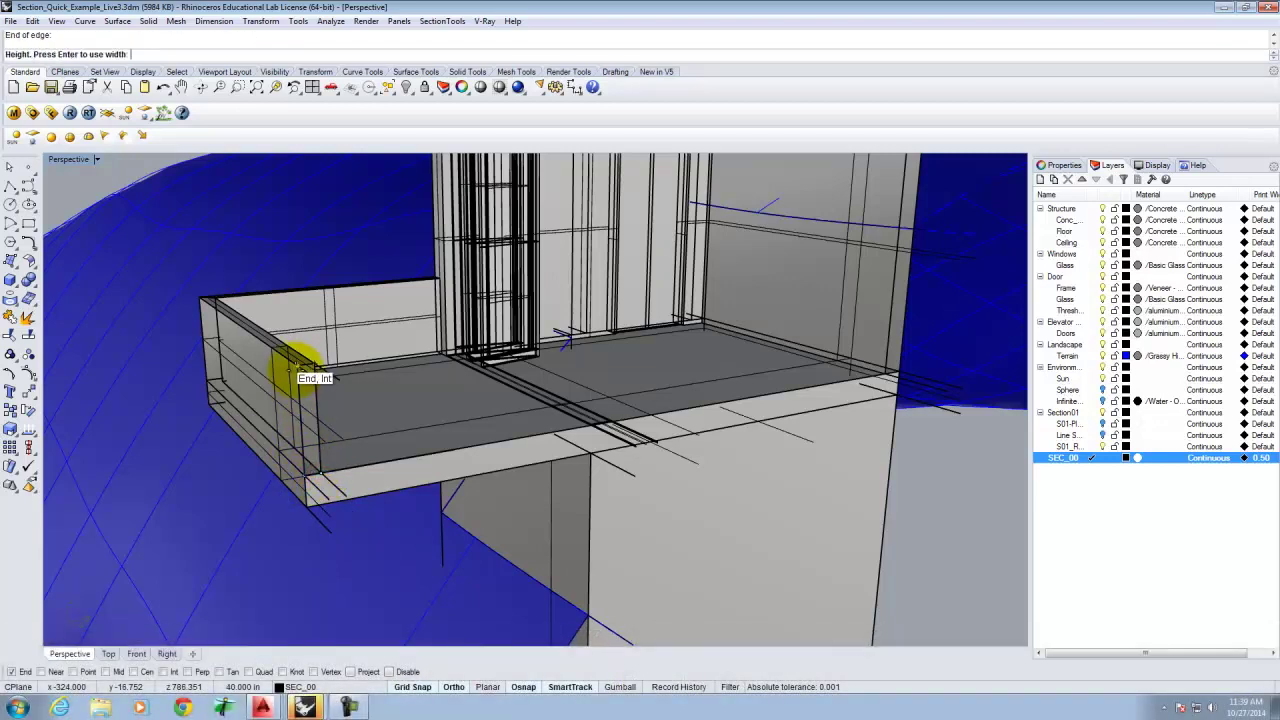
pyautogui.click(297, 370)
pyautogui.scroll(-8, 586, 455)
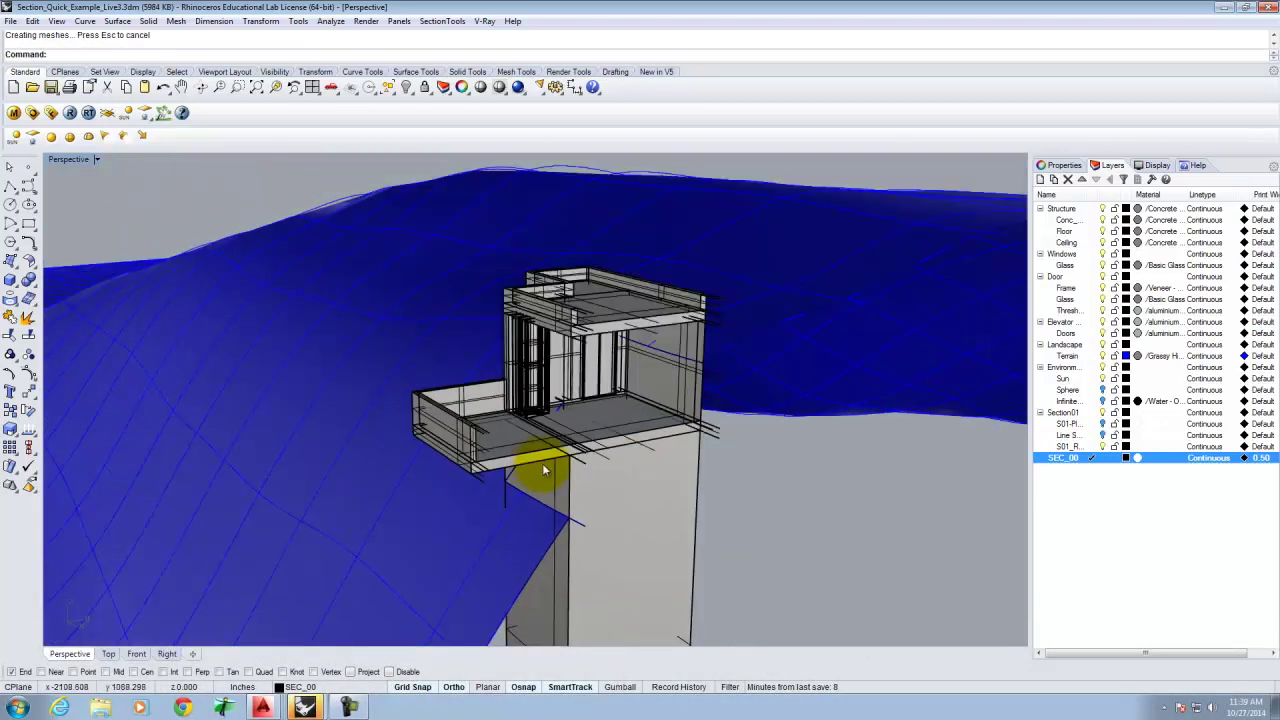
# Draw a vertical plane over the cut end of the room's back wall, from floor to roof slab.
pyautogui.scroll(6, 787, 388)
pyautogui.rightClick(609, 457)
pyautogui.click(612, 458)
pyautogui.click(624, 459)
pyautogui.click(604, 215)
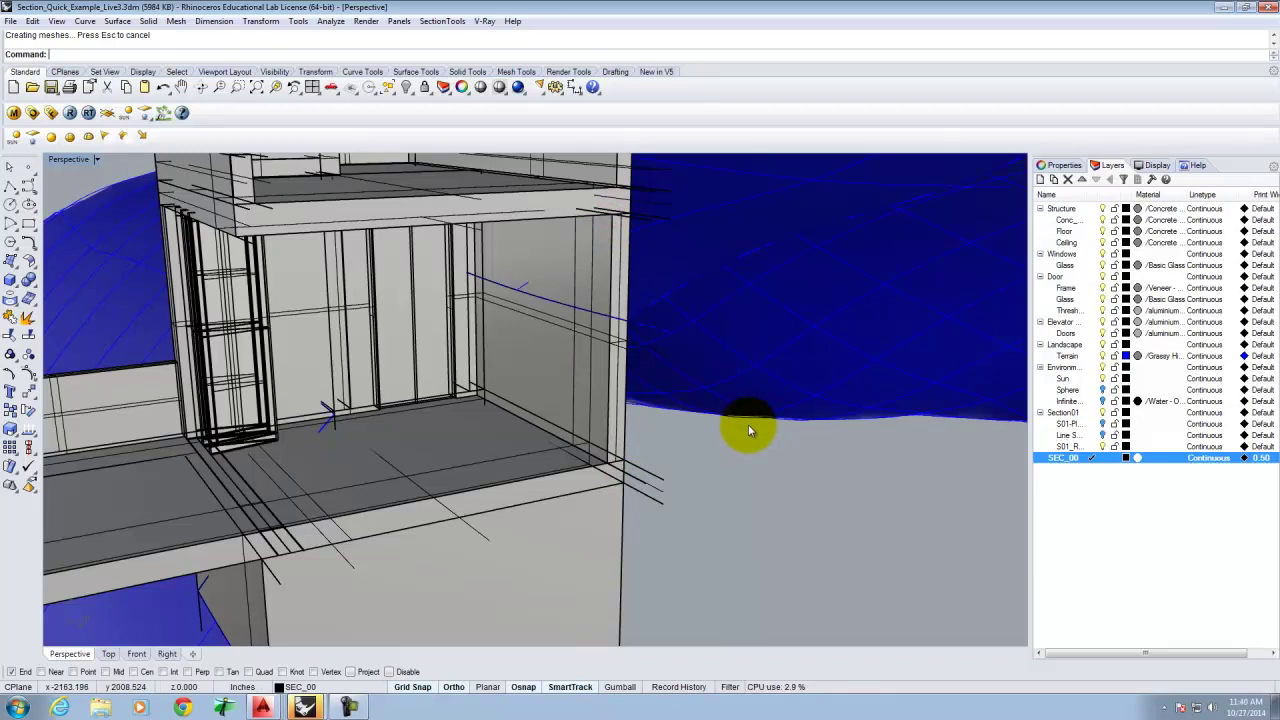
# Offset the terrain section curve on the downhill side of the building 100' into the ground in the Right view.
pyautogui.scroll(-5, 752, 430)
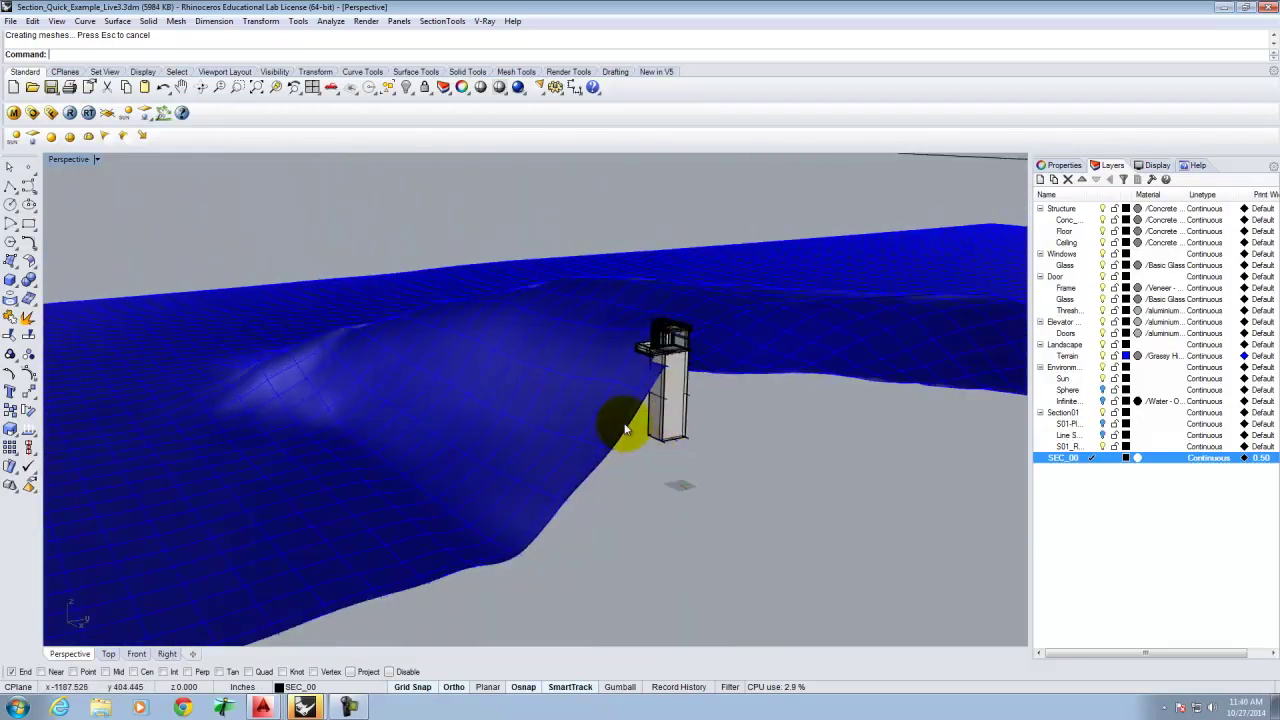
pyautogui.click(626, 433)
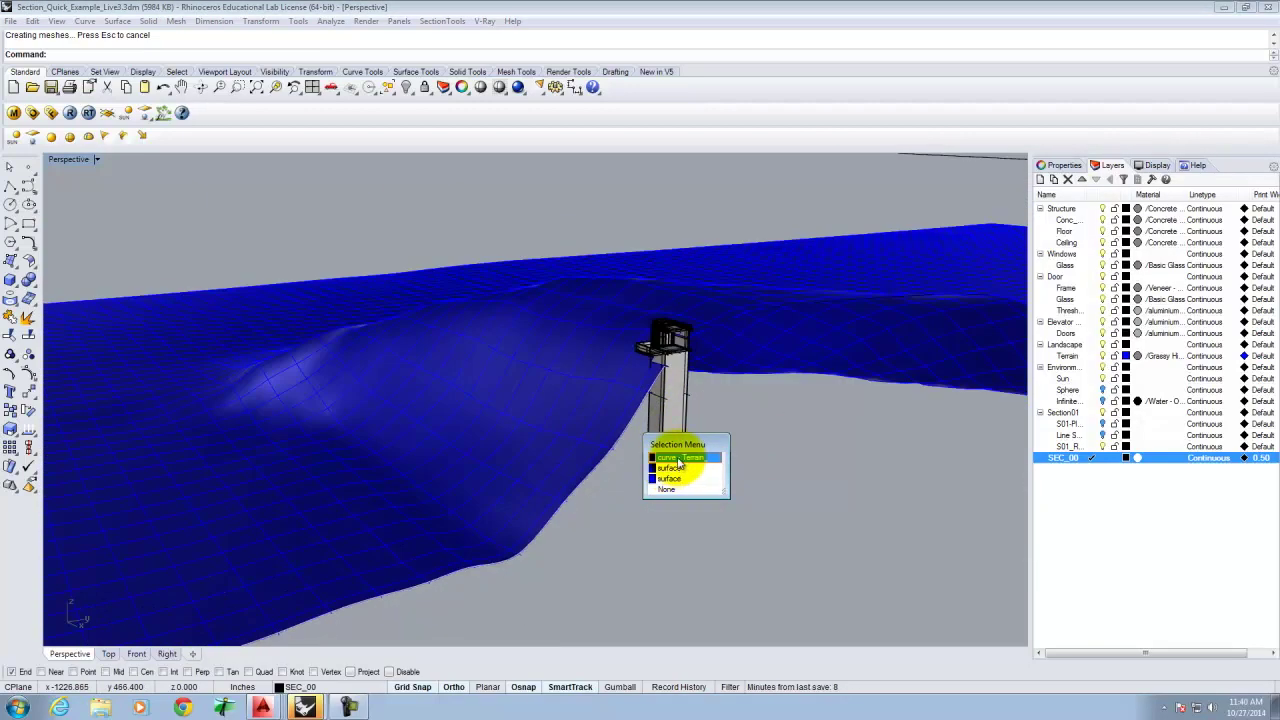
pyautogui.click(680, 458)
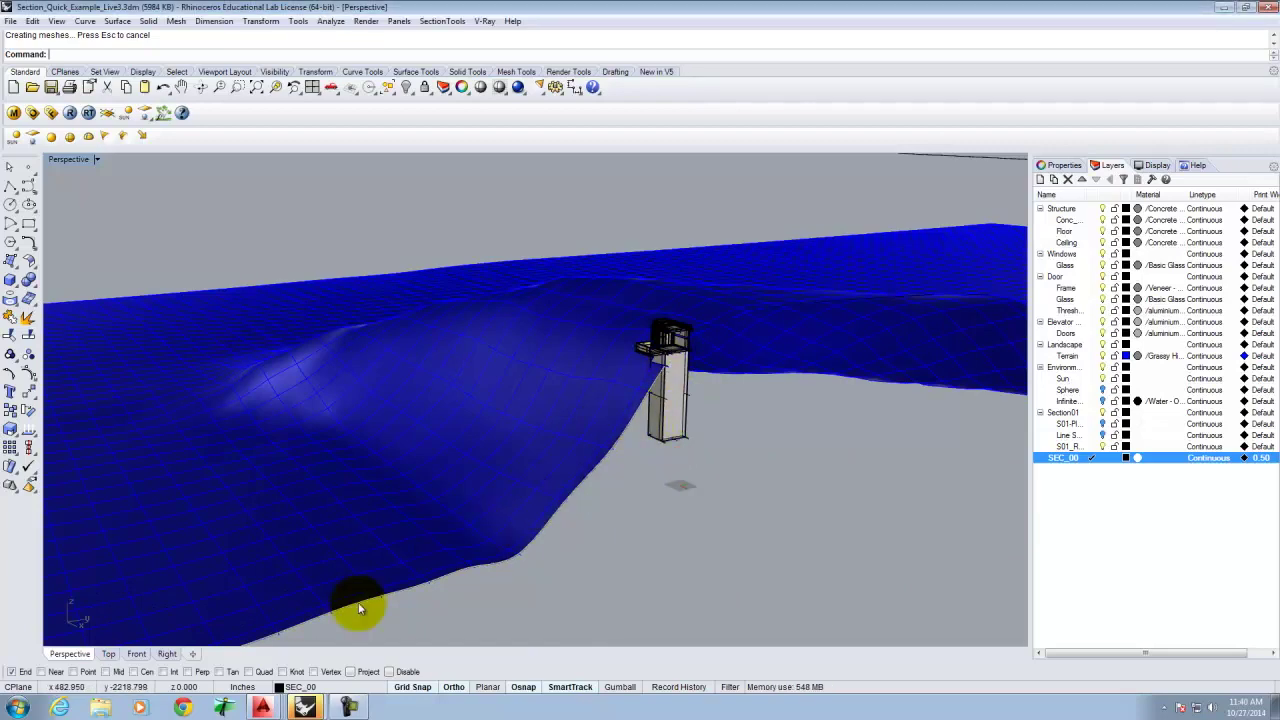
pyautogui.doubleClick(80, 162)
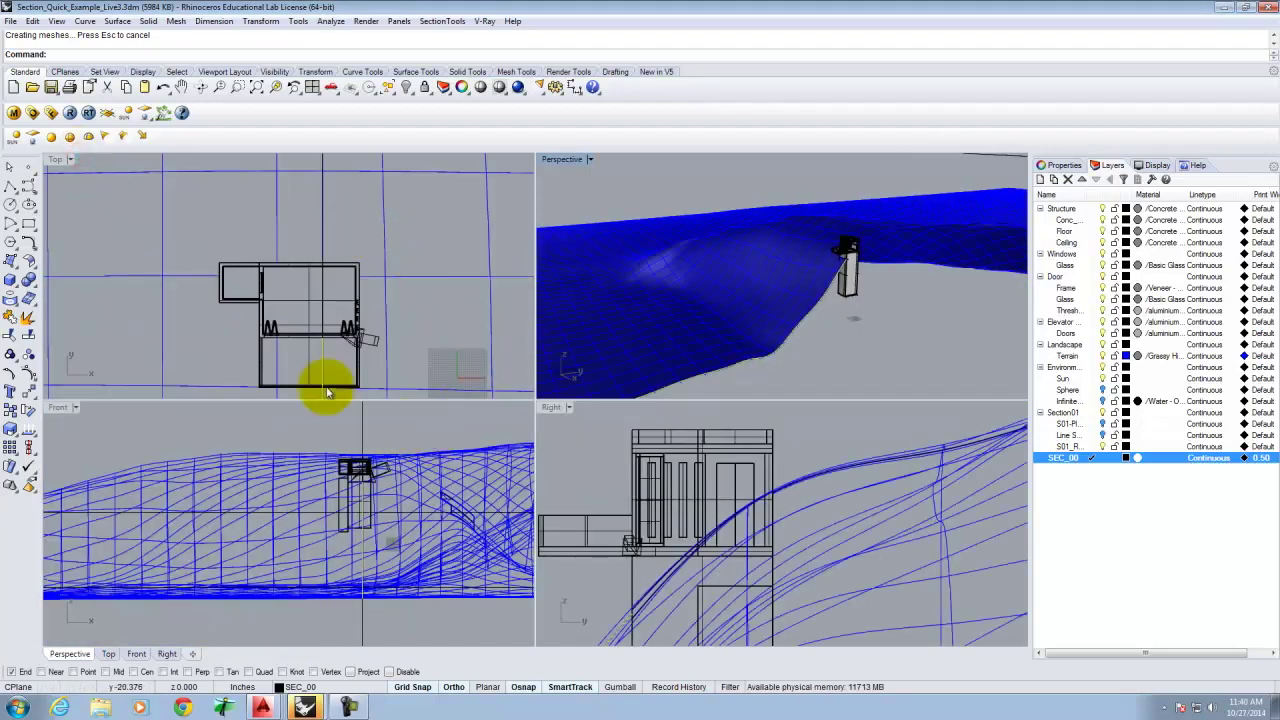
pyautogui.moveTo(757, 510); pyautogui.dragTo(665, 465, button='right')
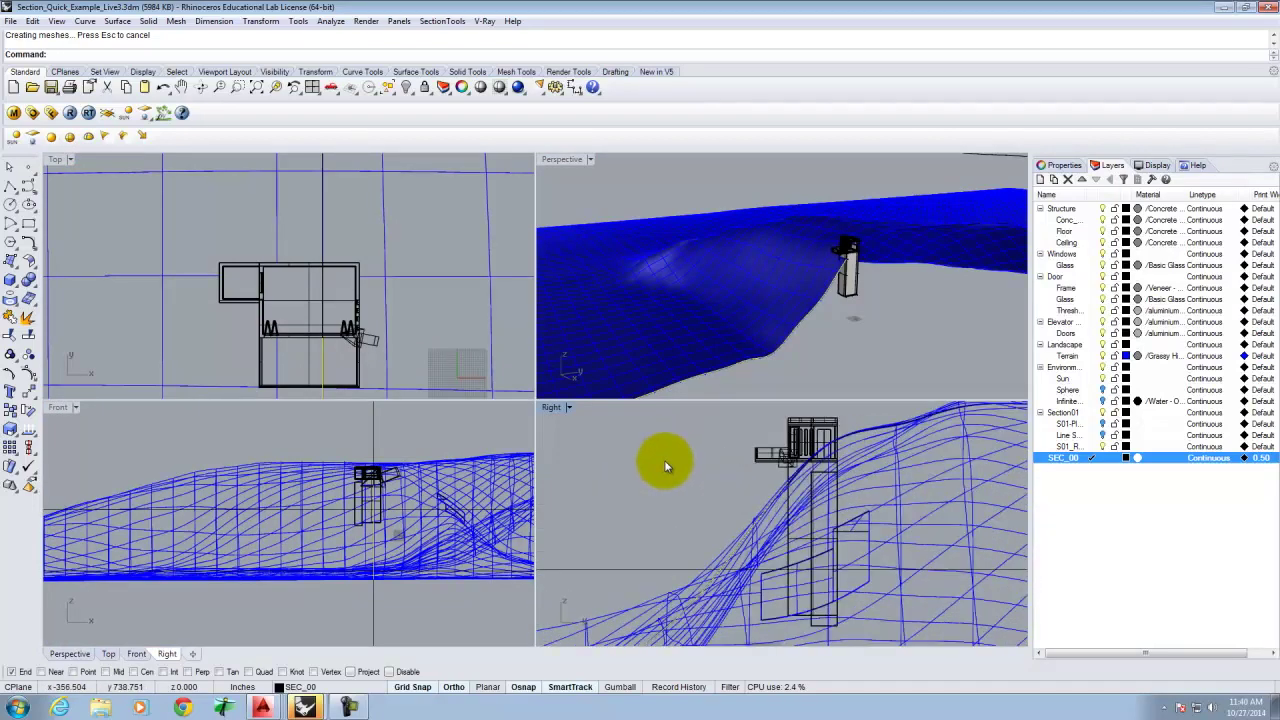
pyautogui.write('ffset')
pyautogui.press('Return')
pyautogui.write('des InCPlane=Yes Cap=None )')
pyautogui.press('Return')
pyautogui.write("100'")
pyautogui.press('Return')
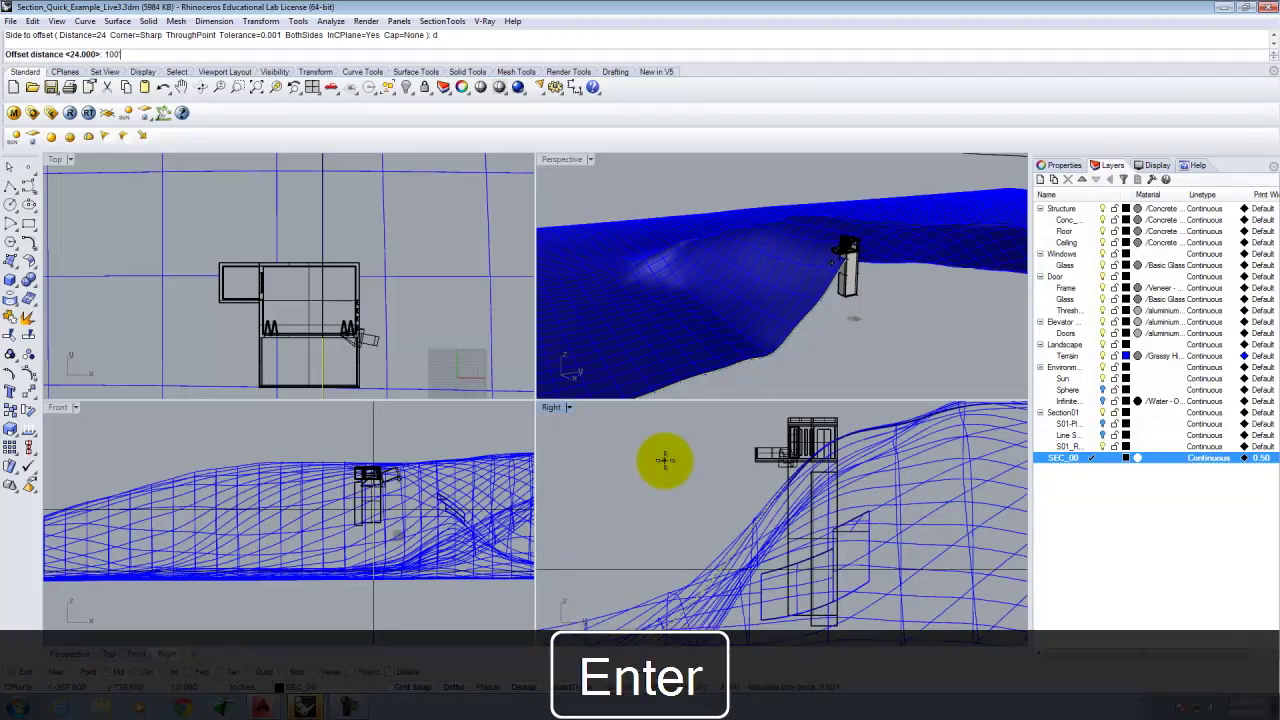
pyautogui.click(812, 544)
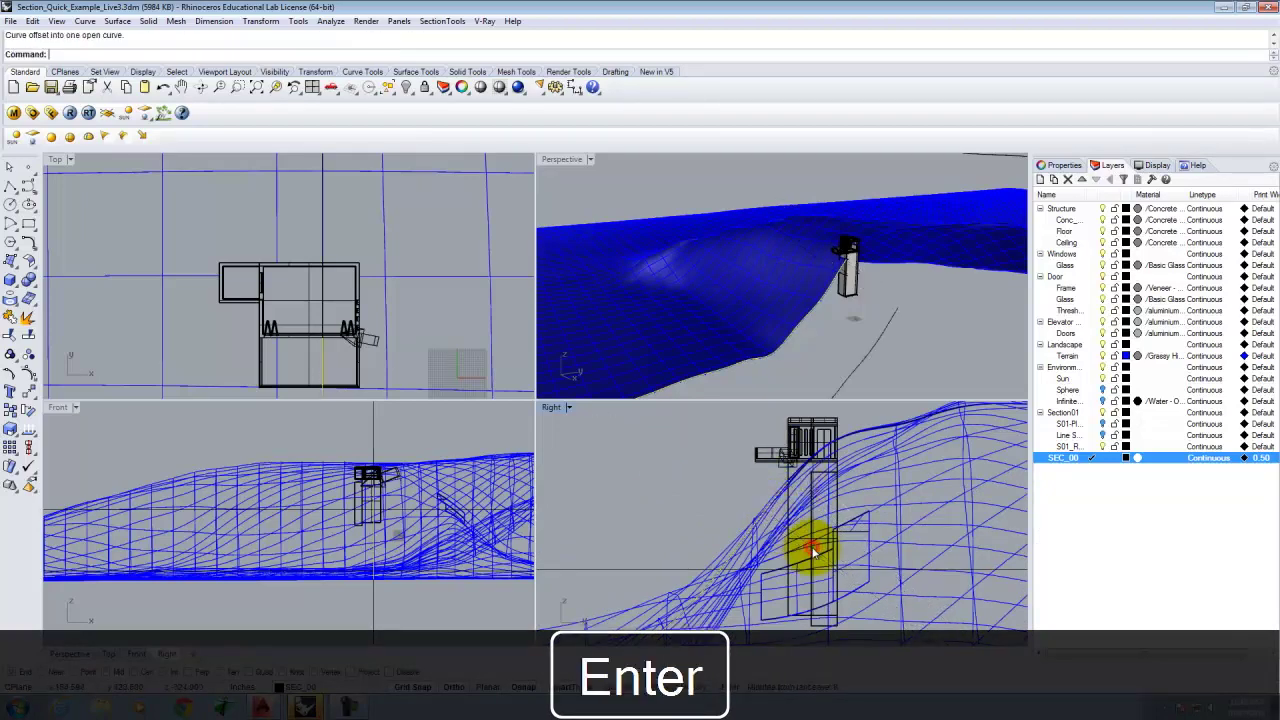
# Loft a Normal-style surface without simplification between the downhill terrain section curve and its offset copy.
pyautogui.click(869, 357)
pyautogui.write('loft')
pyautogui.press('Return')
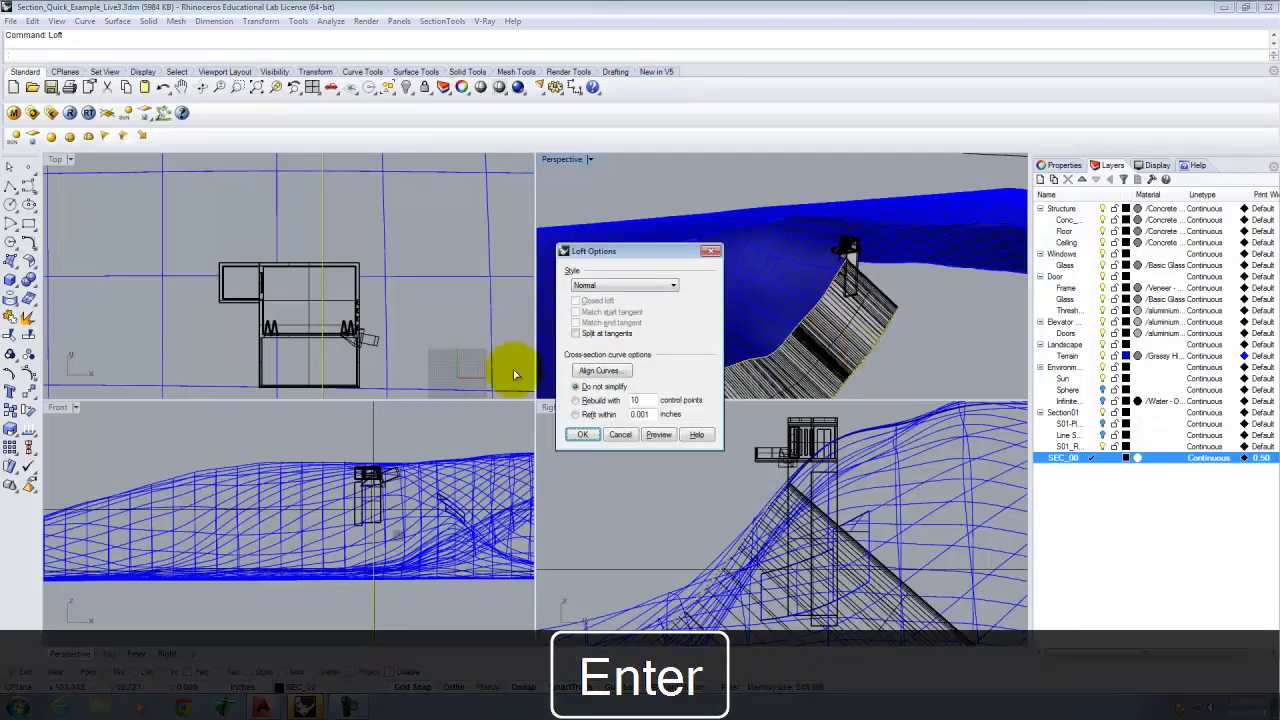
pyautogui.click(582, 434)
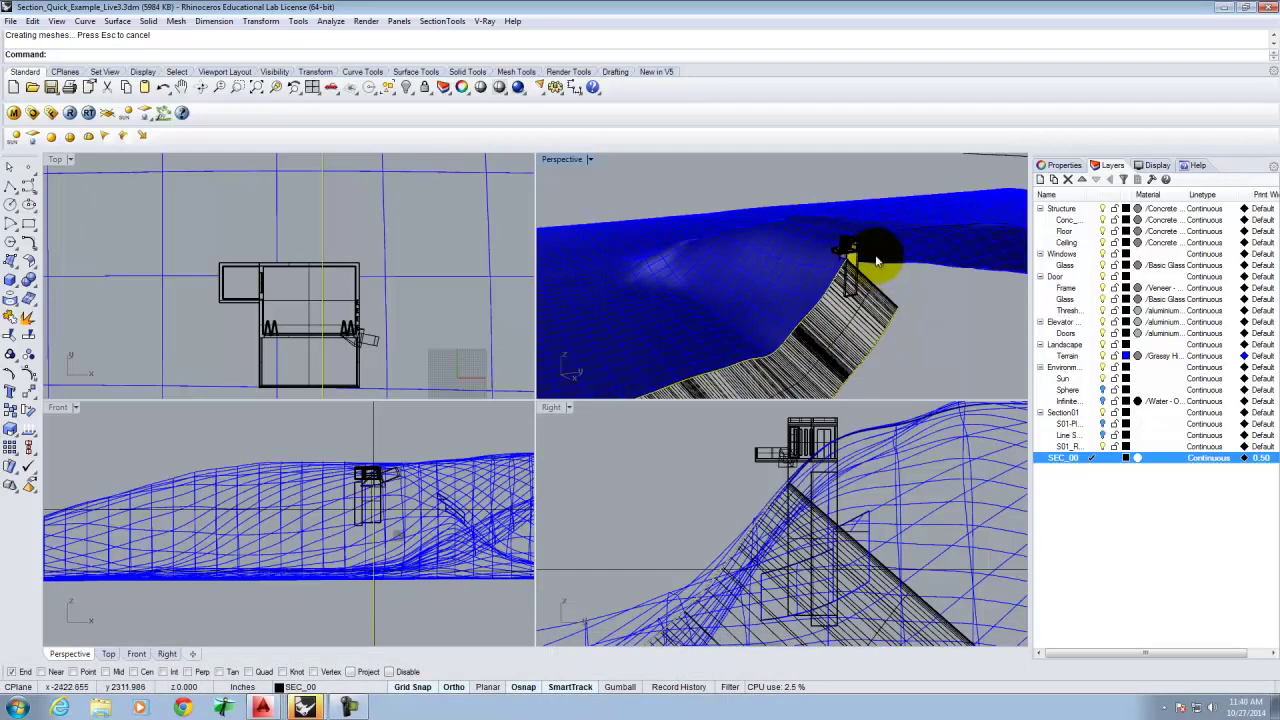
# Offset the terrain section curve on the uphill side of the building 1200 inches into the ground.
pyautogui.click(879, 246)
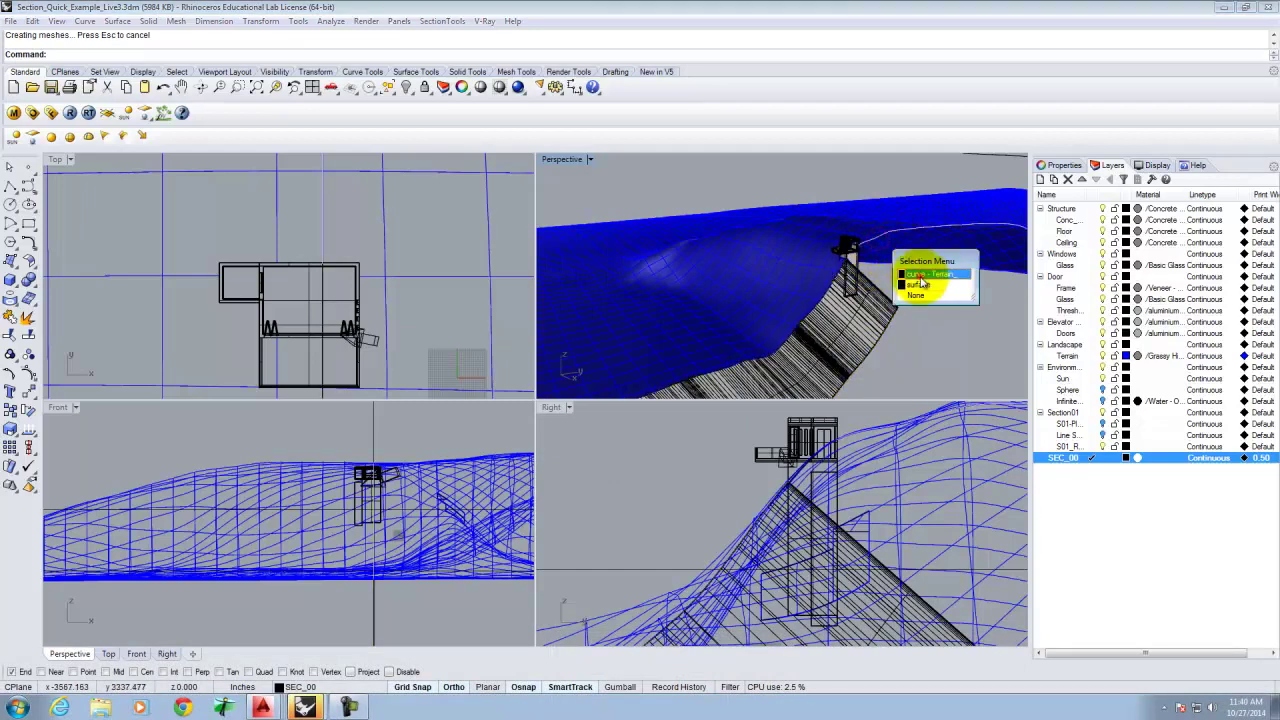
pyautogui.click(918, 281)
pyautogui.scroll(-2, 626, 487)
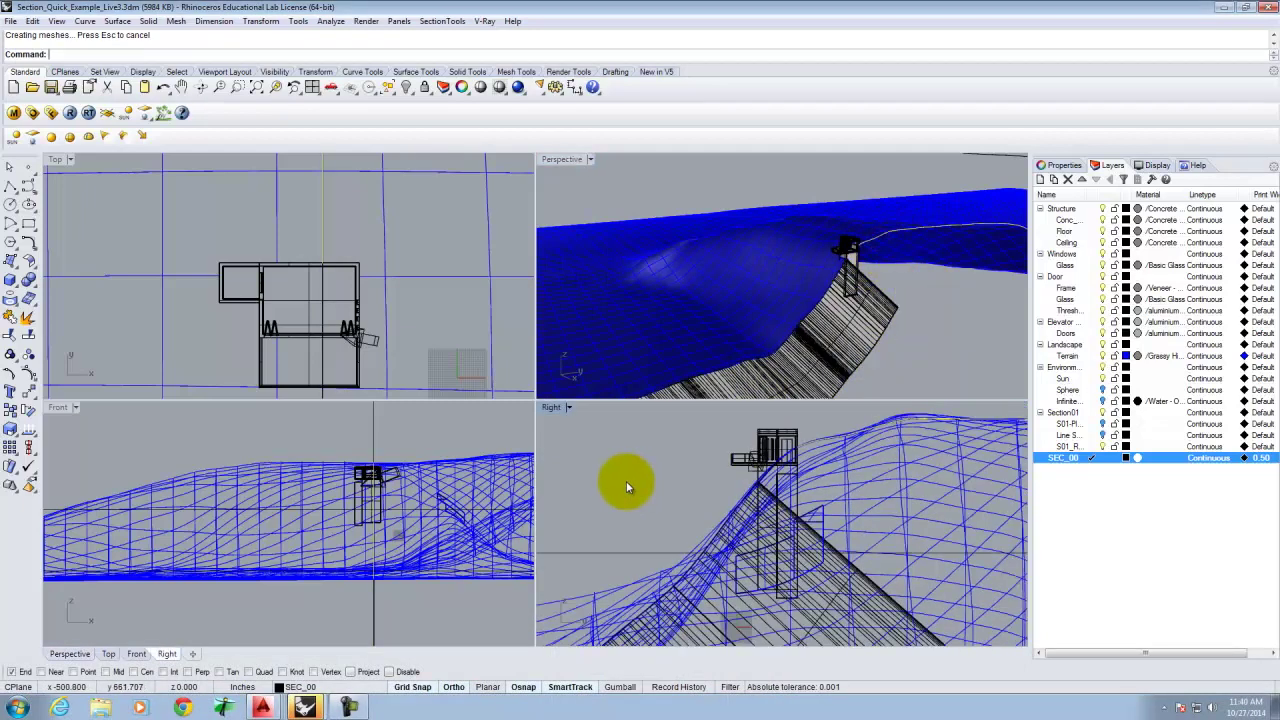
pyautogui.write('Offset')
pyautogui.press('Return')
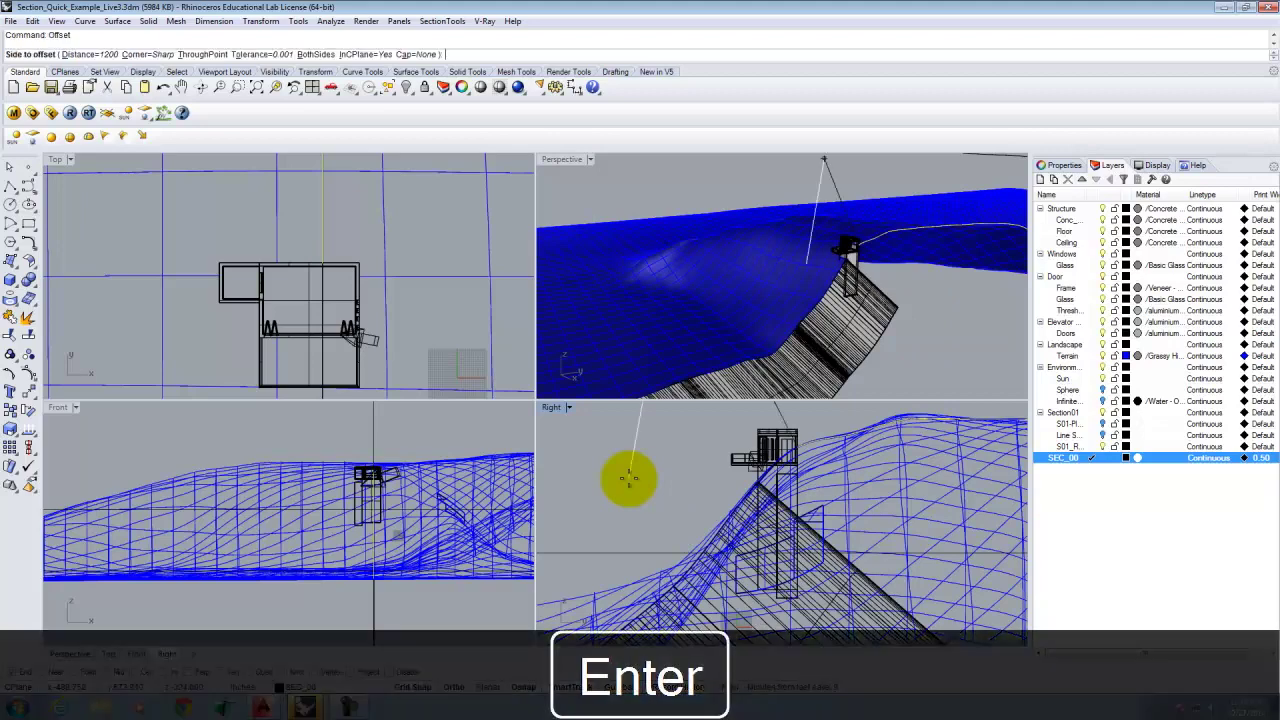
pyautogui.click(706, 595)
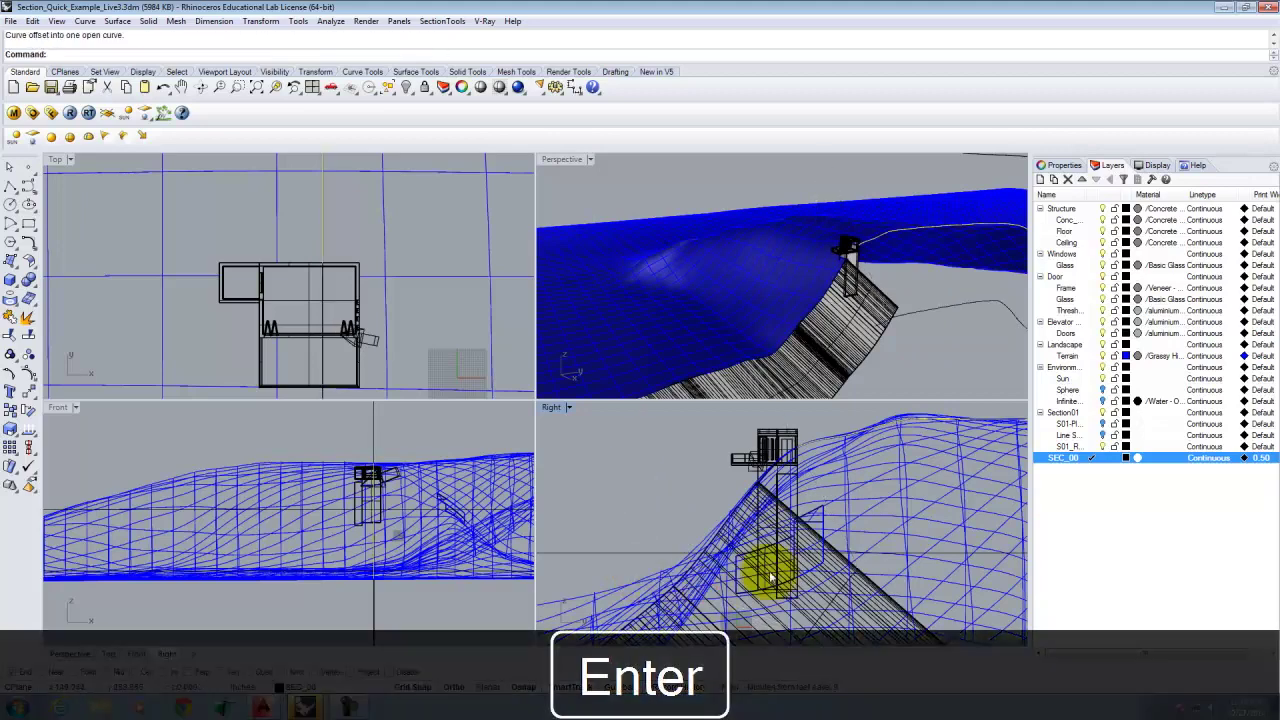
# Loft a Normal-style surface between the uphill terrain section curve and its offset copy.
pyautogui.click(958, 306)
pyautogui.write('Loft')
pyautogui.press('Return')
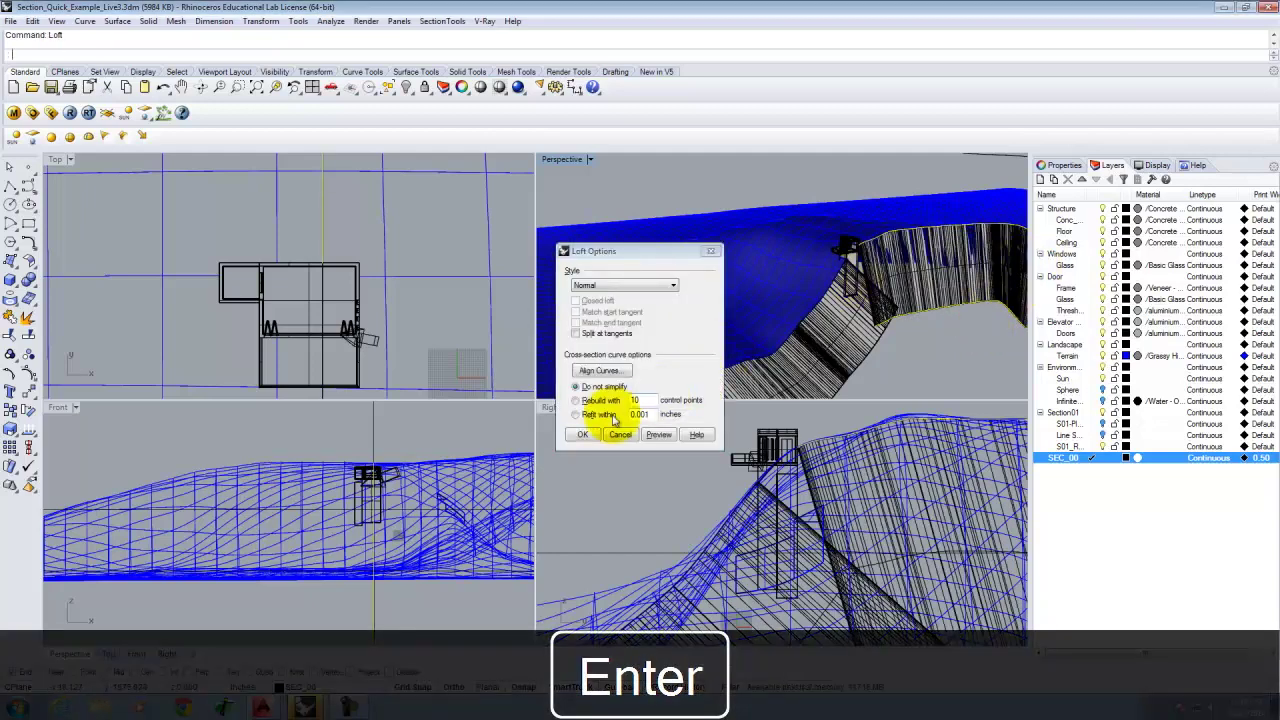
pyautogui.click(582, 434)
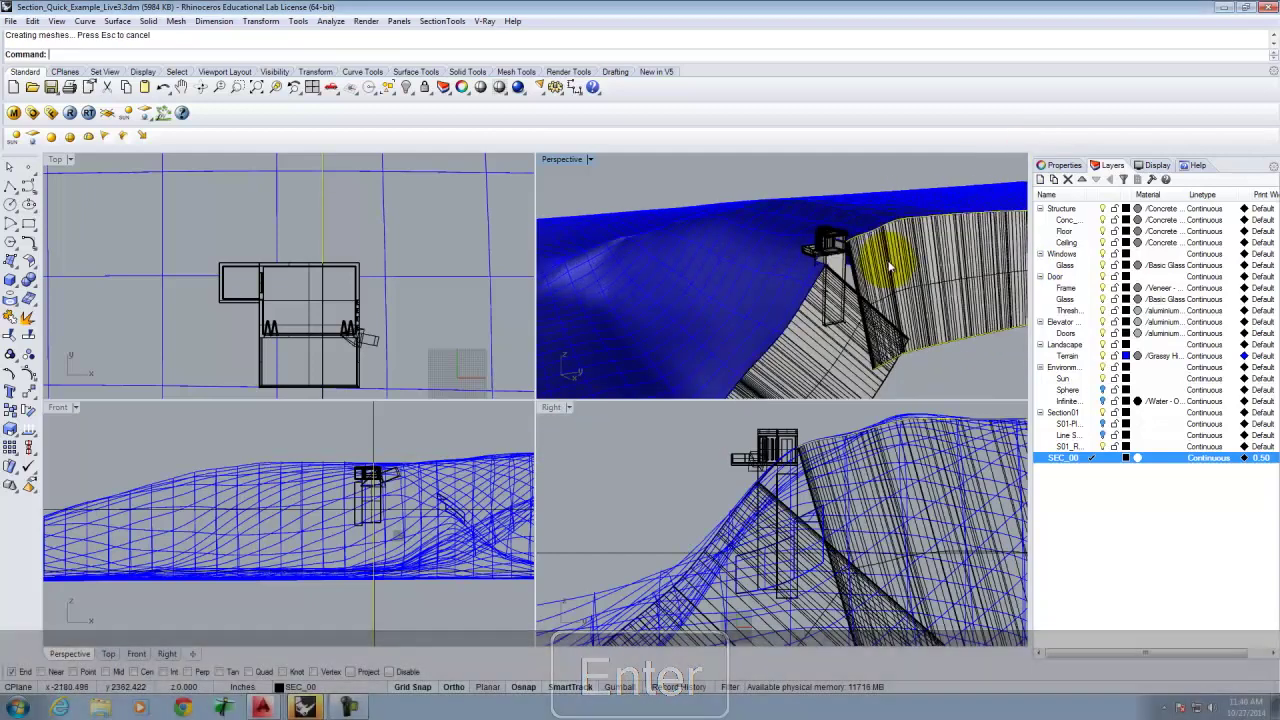
pyautogui.scroll(5, 886, 264)
pyautogui.scroll(5, 798, 248)
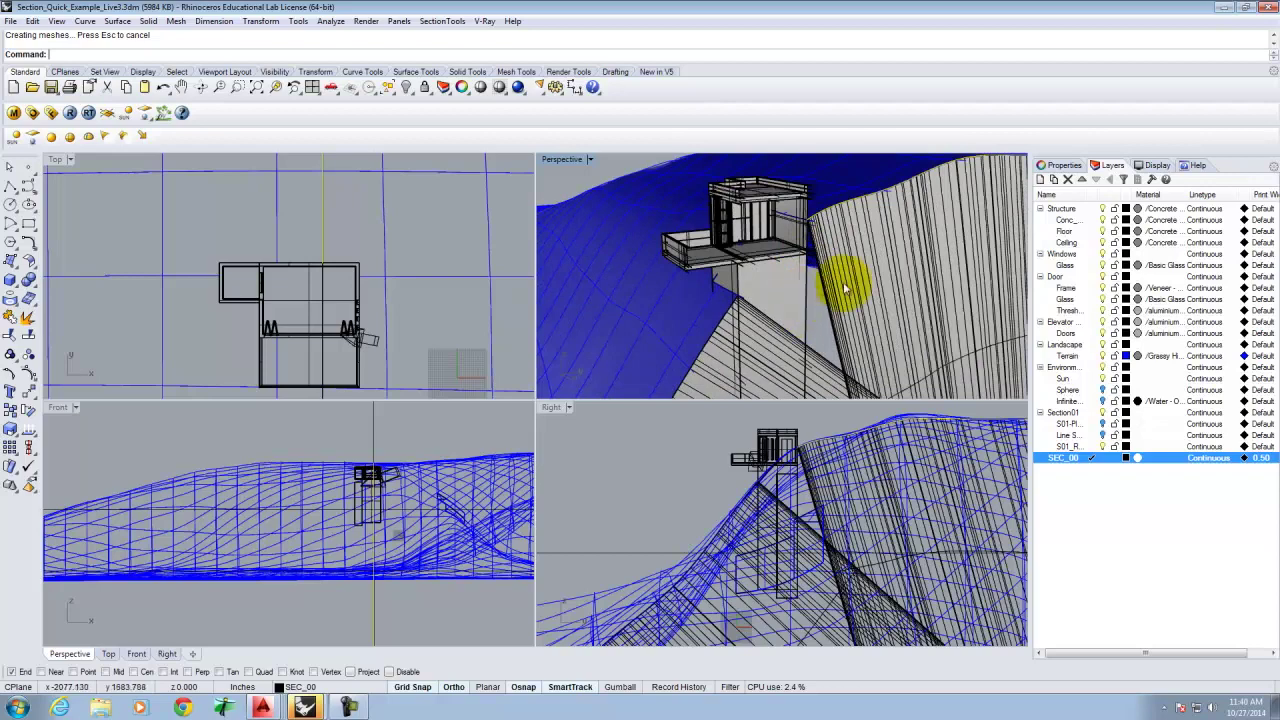
pyautogui.scroll(5, 826, 300)
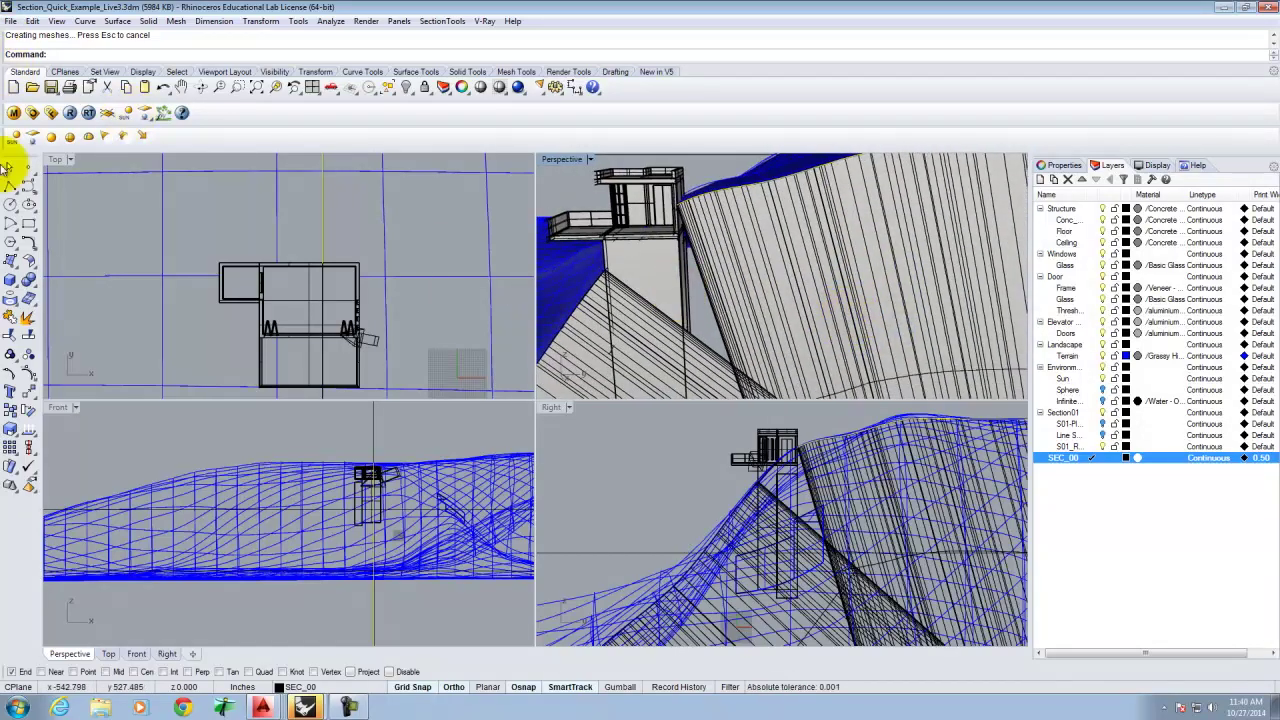
pyautogui.click(10, 259)
pyautogui.click(50, 278)
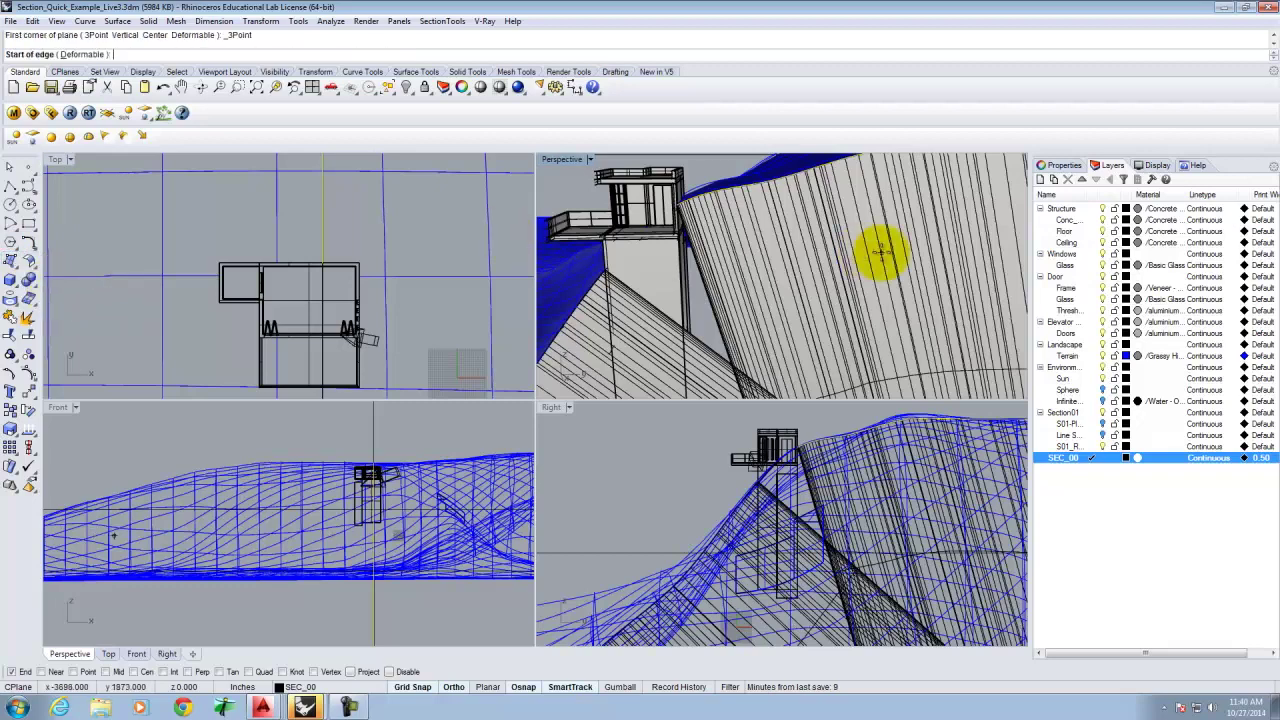
pyautogui.scroll(5, 691, 214)
pyautogui.scroll(-8, 745, 229)
pyautogui.press('Escape')
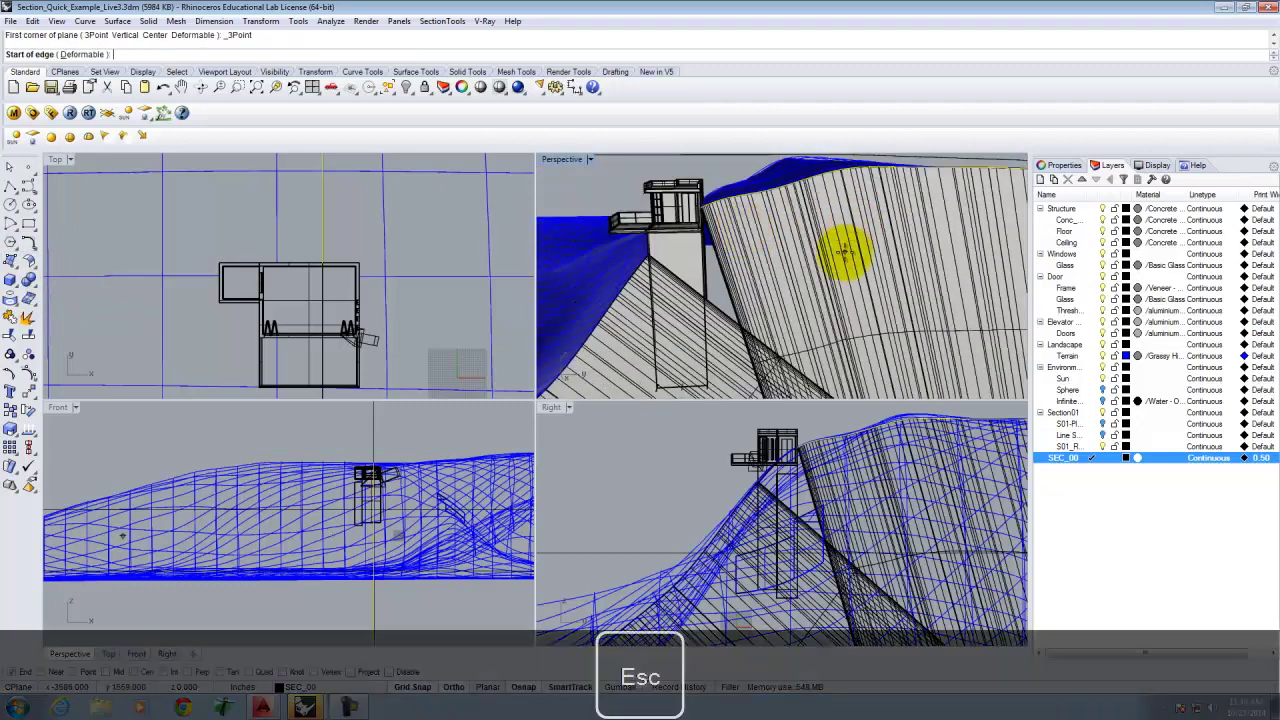
# Delete the lofted surface on the uphill side, keeping its offset curve.
pyautogui.scroll(-4, 800, 206)
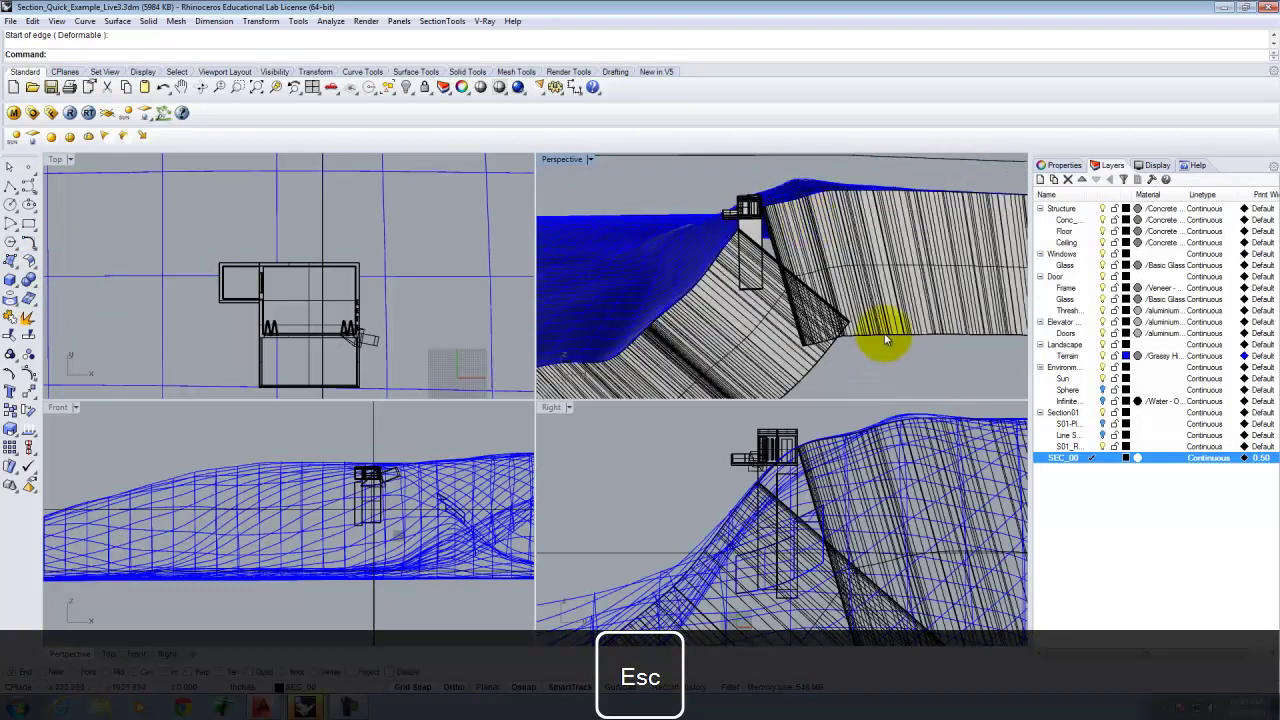
pyautogui.click(890, 333)
pyautogui.press('Delete')
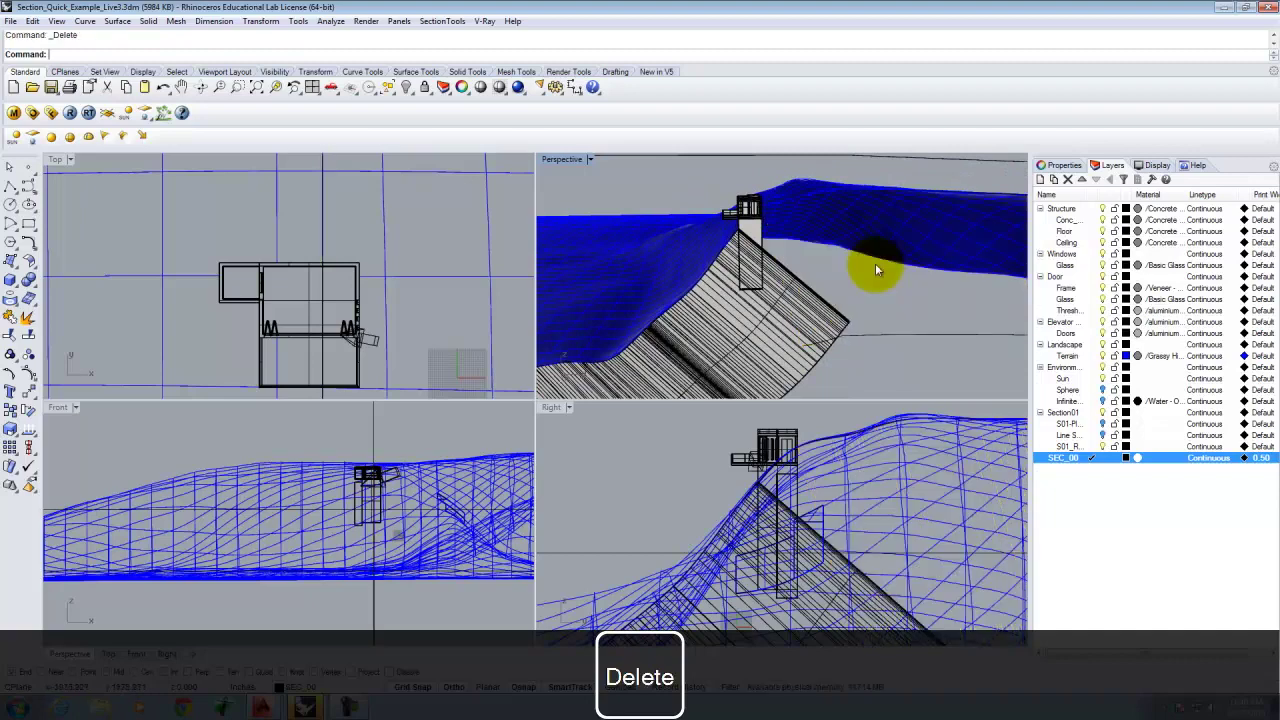
# Move the uphill offset curve horizontally towards the building so its end sits below the uphill terrain curve's start.
pyautogui.click(887, 336)
pyautogui.write('Move')
pyautogui.press('Return')
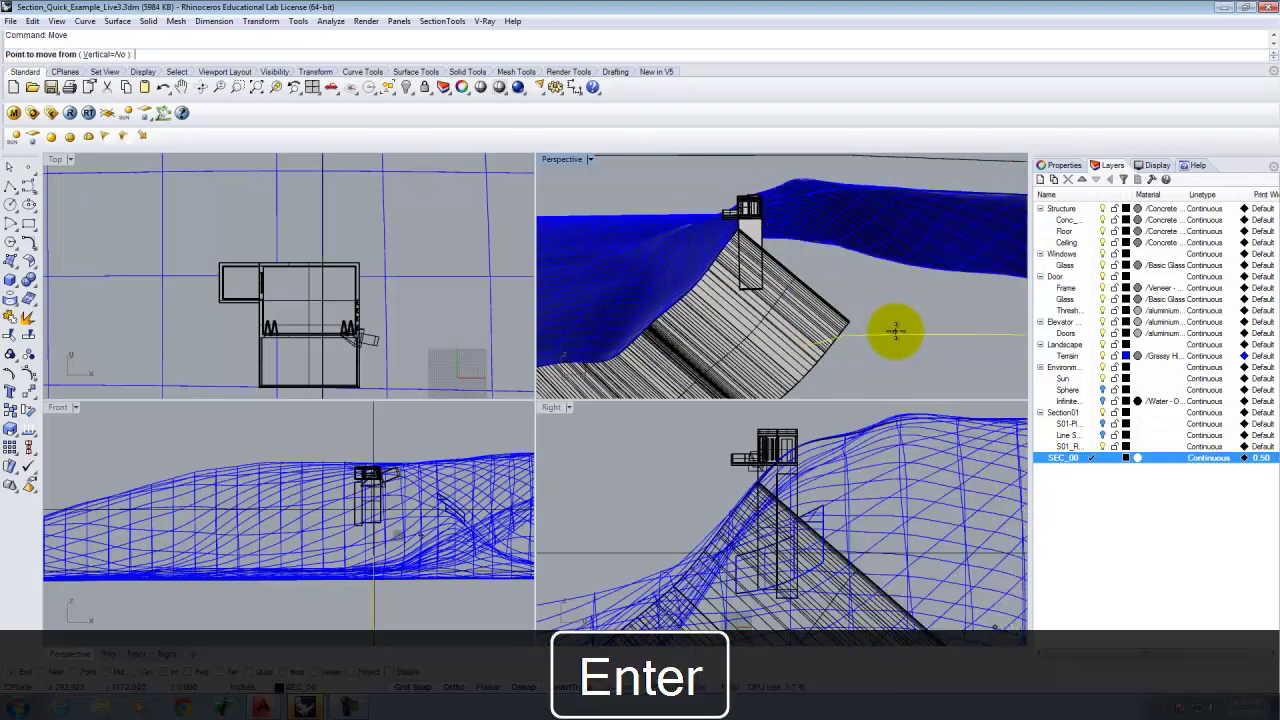
pyautogui.click(953, 370)
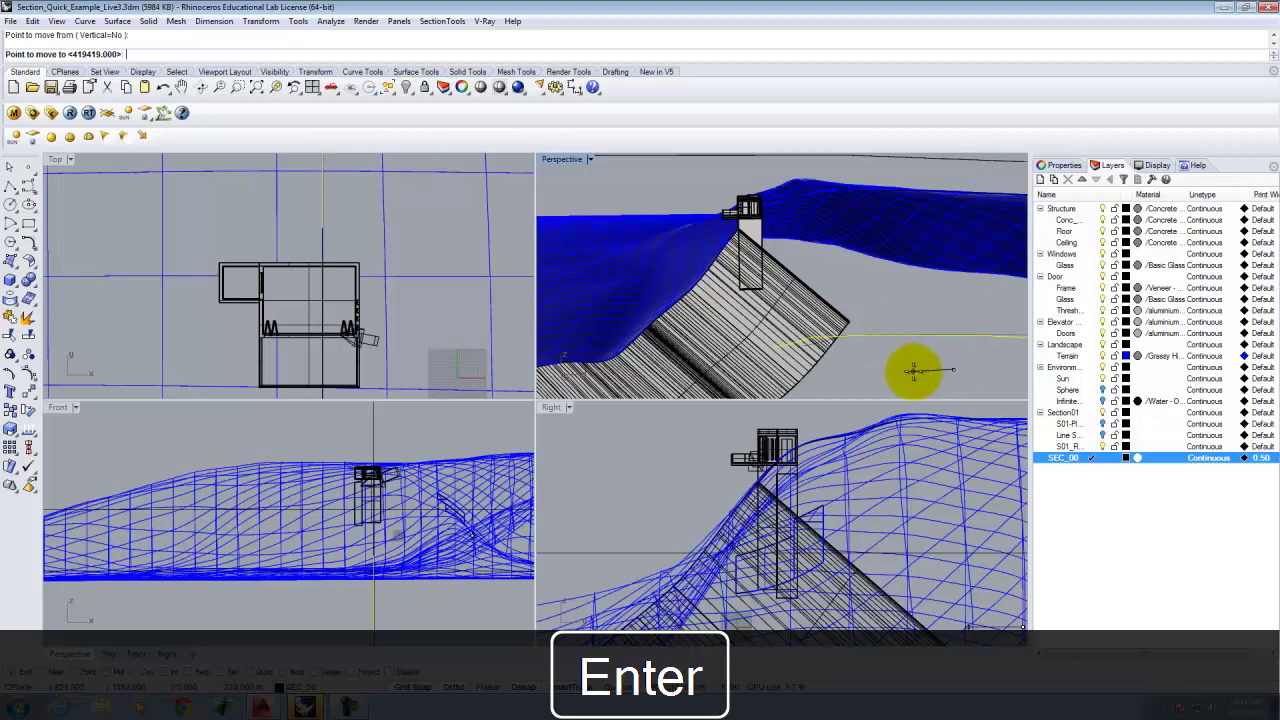
pyautogui.click(905, 372)
# Loft a Normal-style surface without simplification between the uphill terrain section curve and the moved offset curve.
pyautogui.moveTo(800, 200); pyautogui.dragTo(789, 210, button='right')
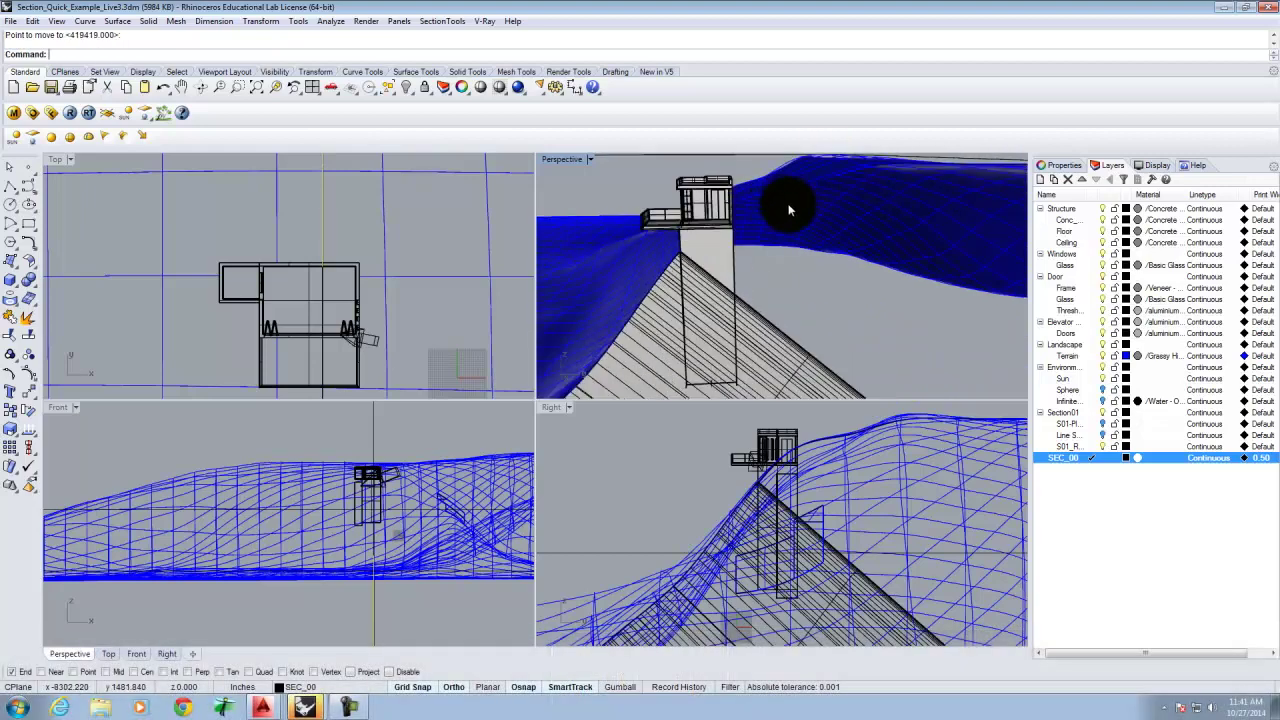
pyautogui.click(786, 187)
pyautogui.click(829, 222)
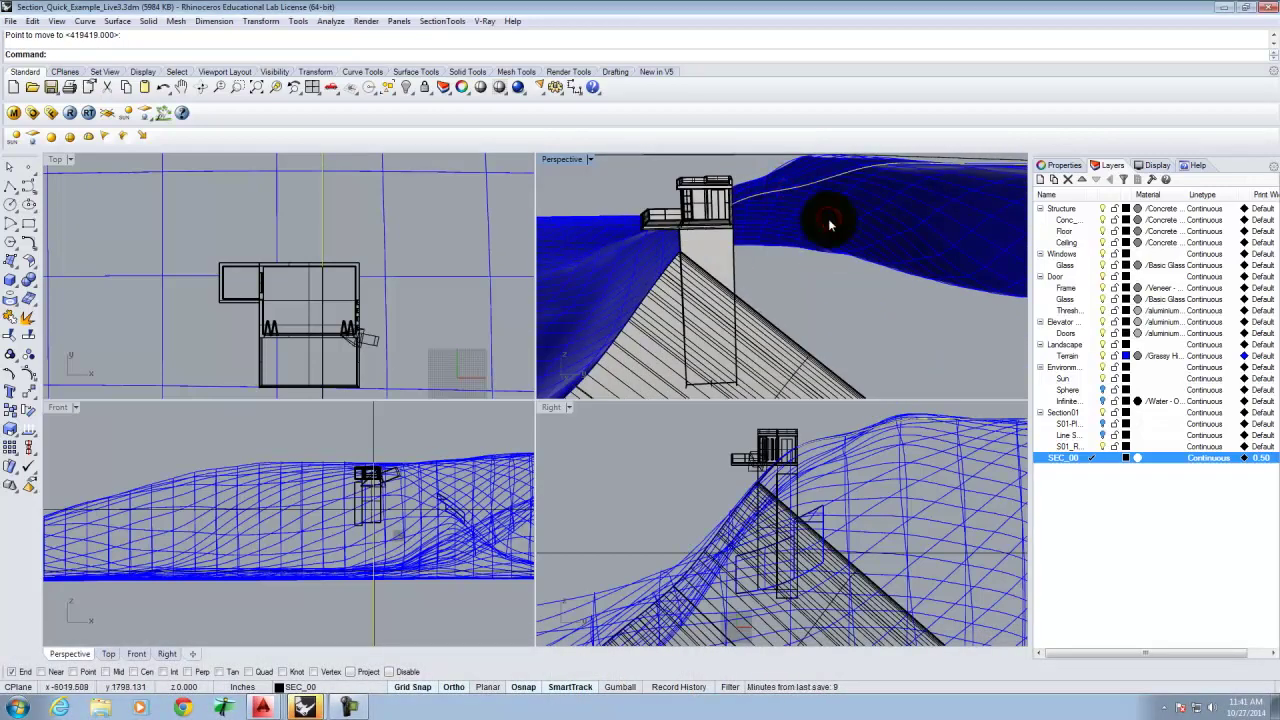
pyautogui.press('Return')
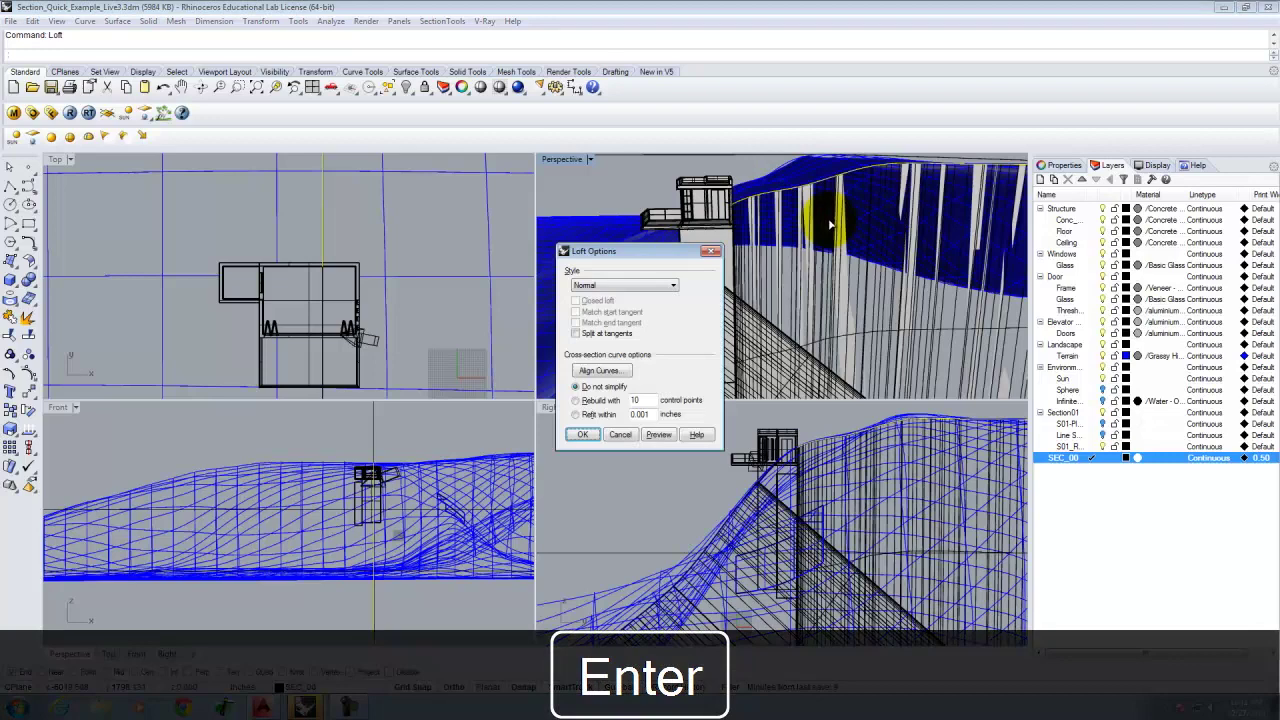
pyautogui.click(583, 434)
pyautogui.moveTo(713, 264); pyautogui.dragTo(812, 272, button='right')
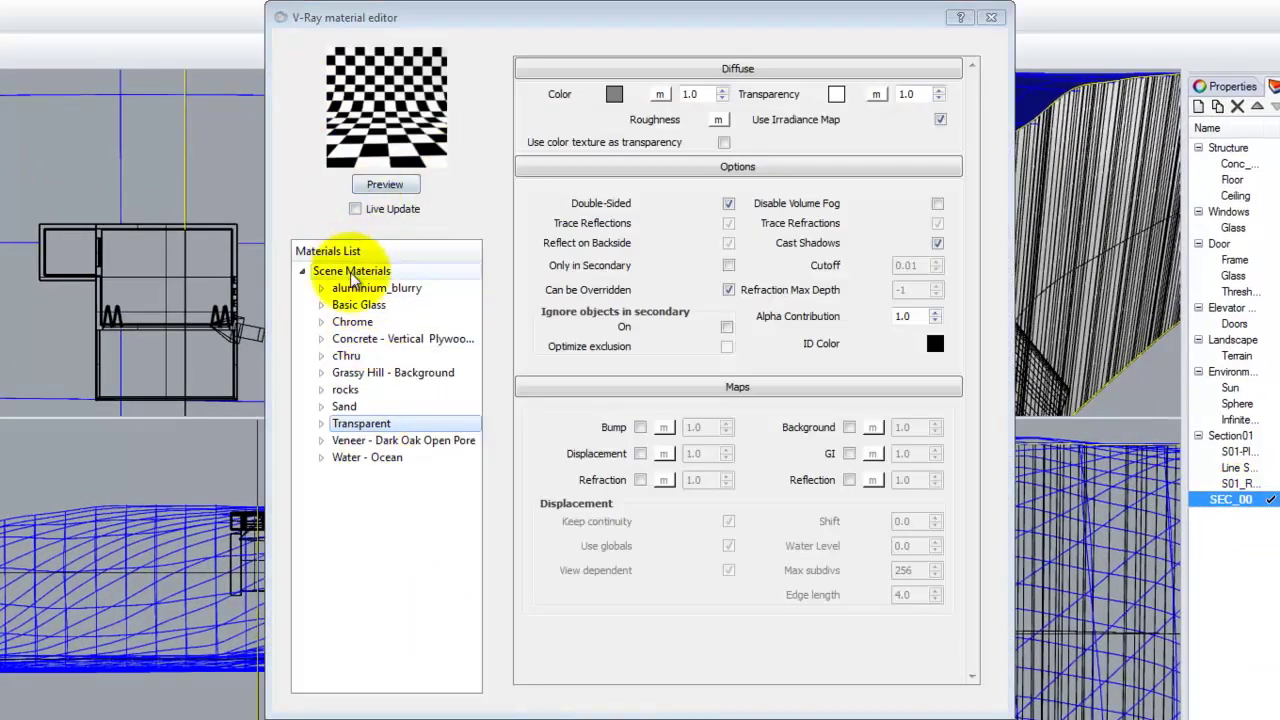
# Create a Standard V-Ray material in the scene and name it Black.
pyautogui.click(350, 272)
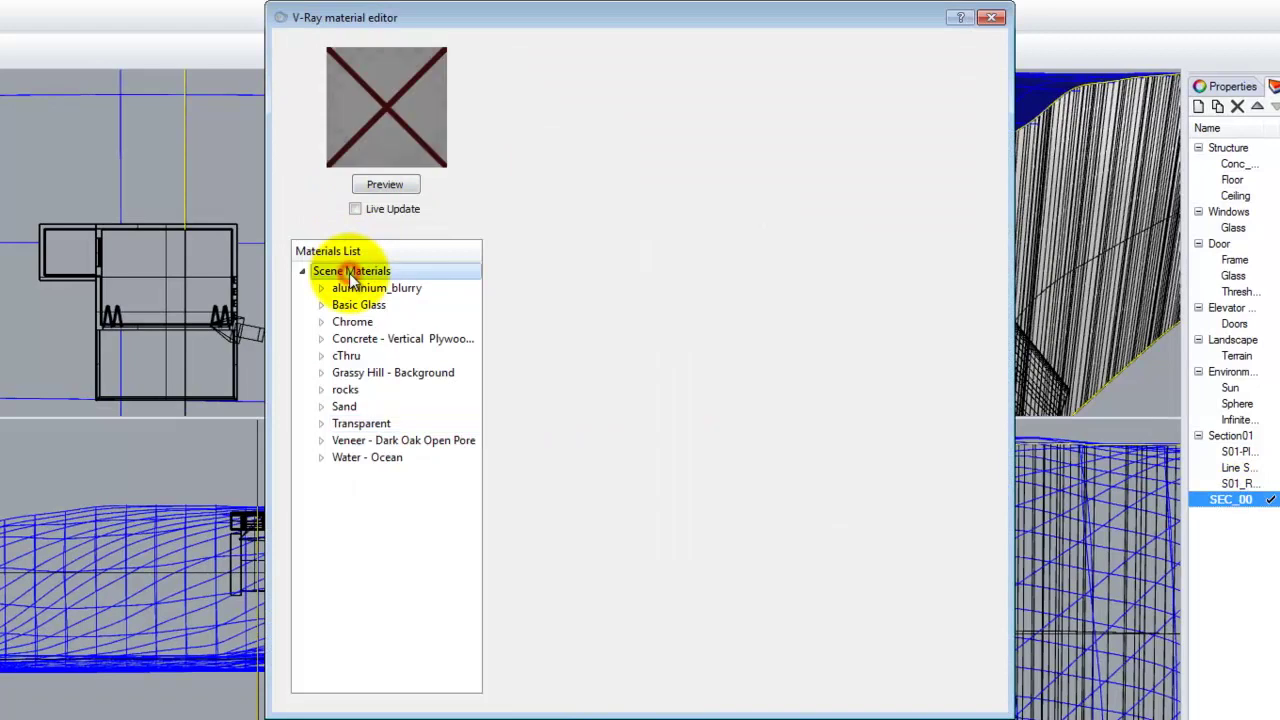
pyautogui.rightClick(352, 276)
pyautogui.moveTo(455, 287)
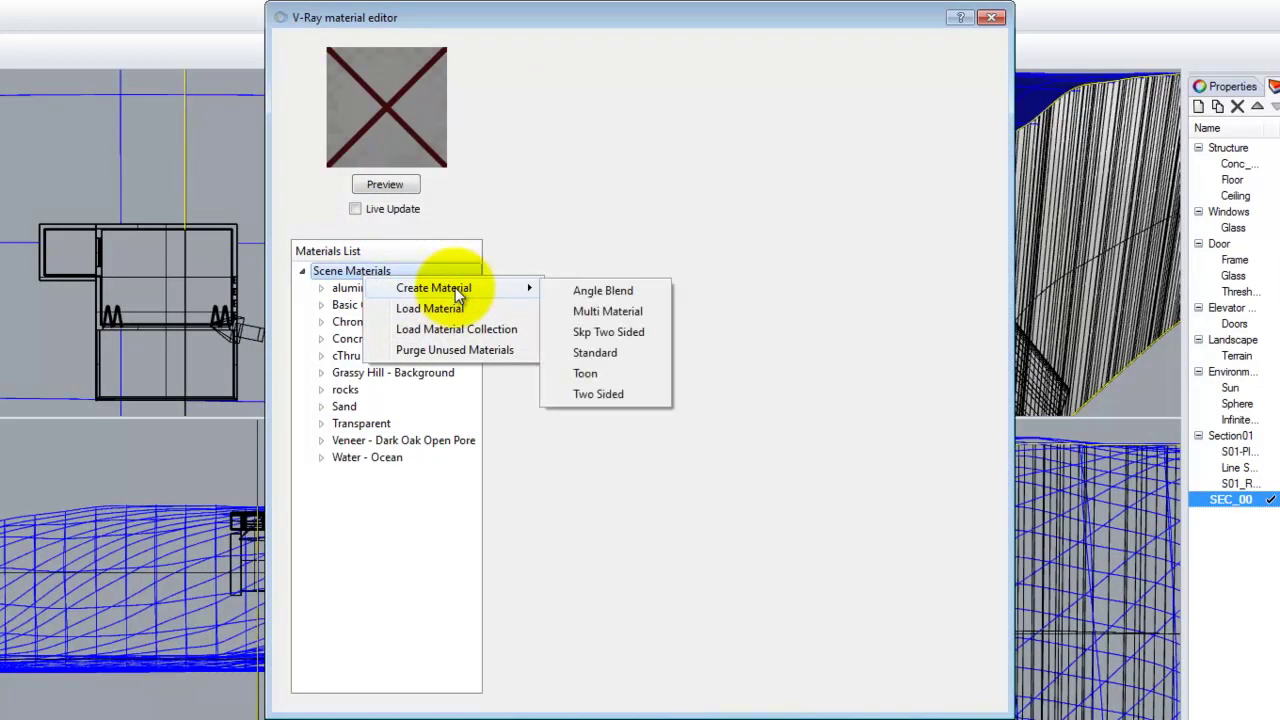
pyautogui.click(591, 352)
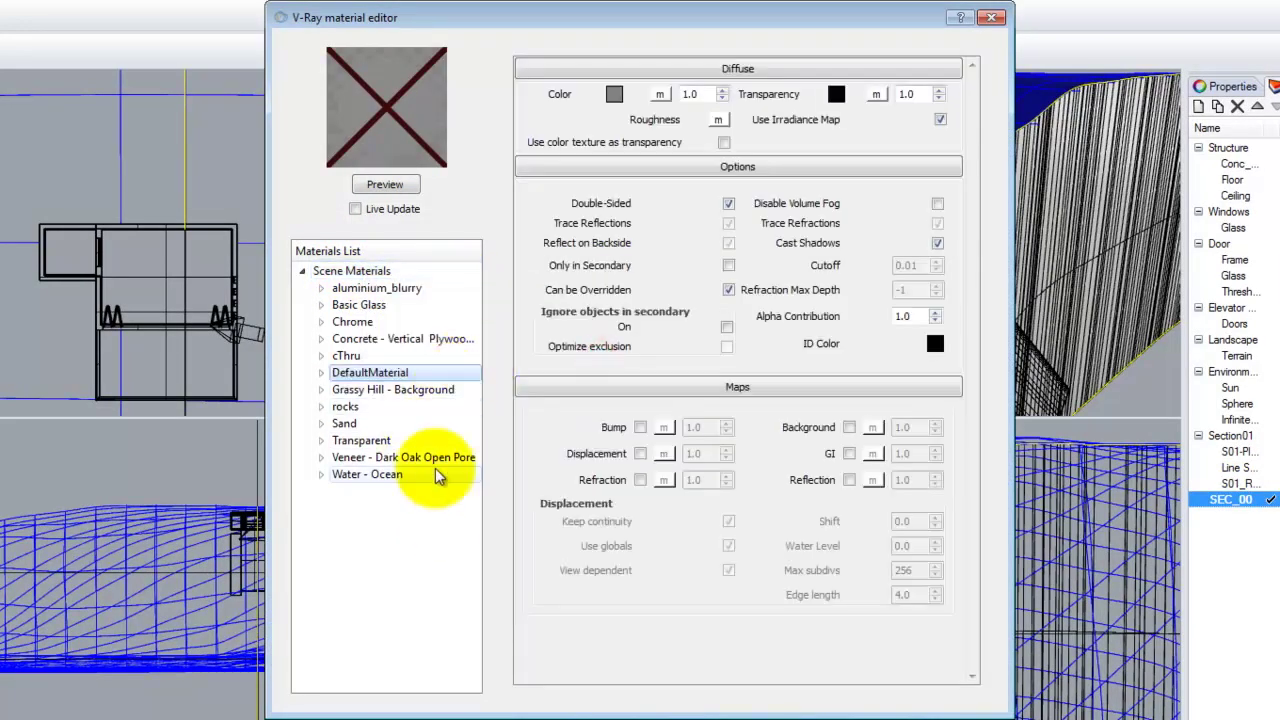
pyautogui.doubleClick(369, 373)
pyautogui.write('Black')
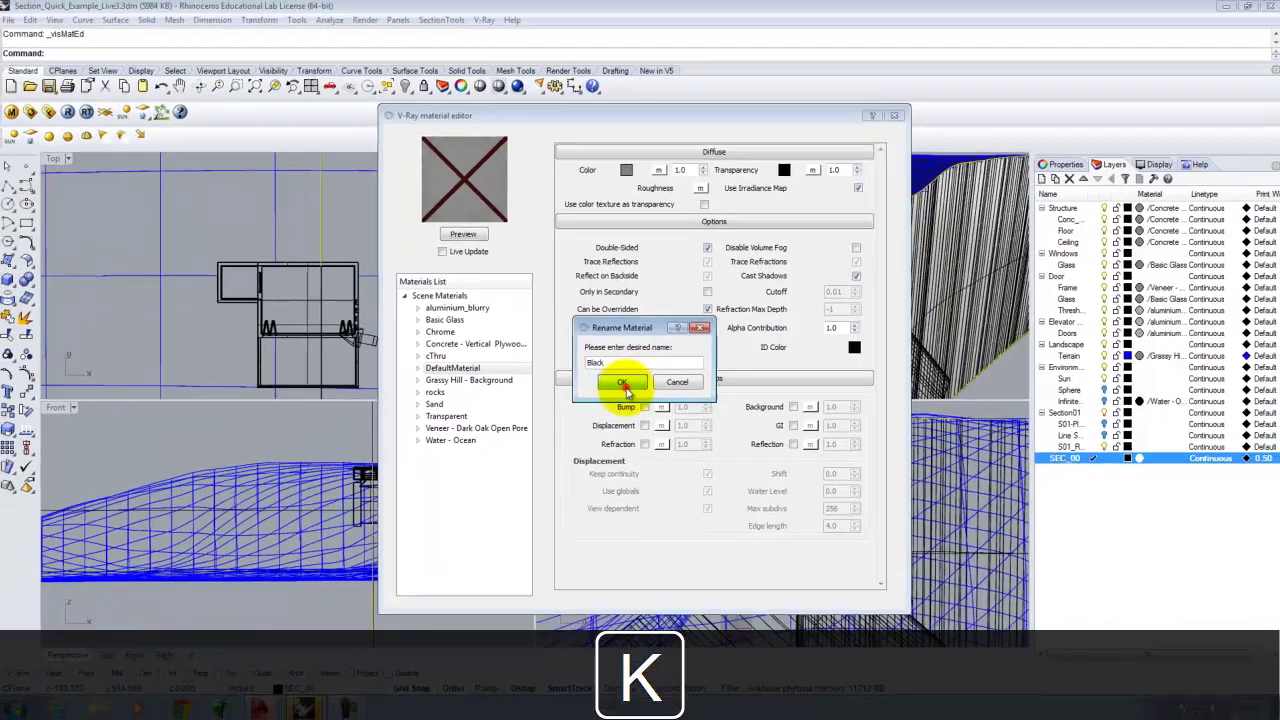
pyautogui.click(608, 392)
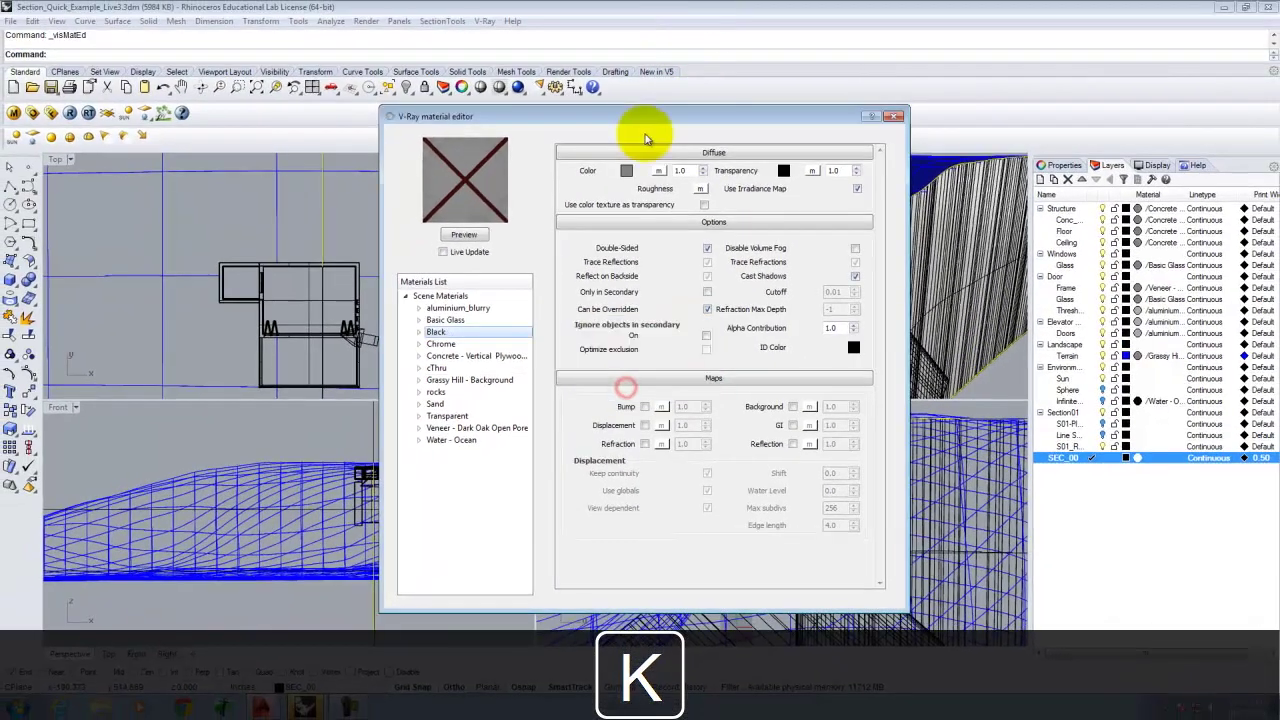
# Set the Black material's diffuse color to black and close the material editor.
pyautogui.click(626, 171)
pyautogui.click(484, 260)
pyautogui.click(640, 450)
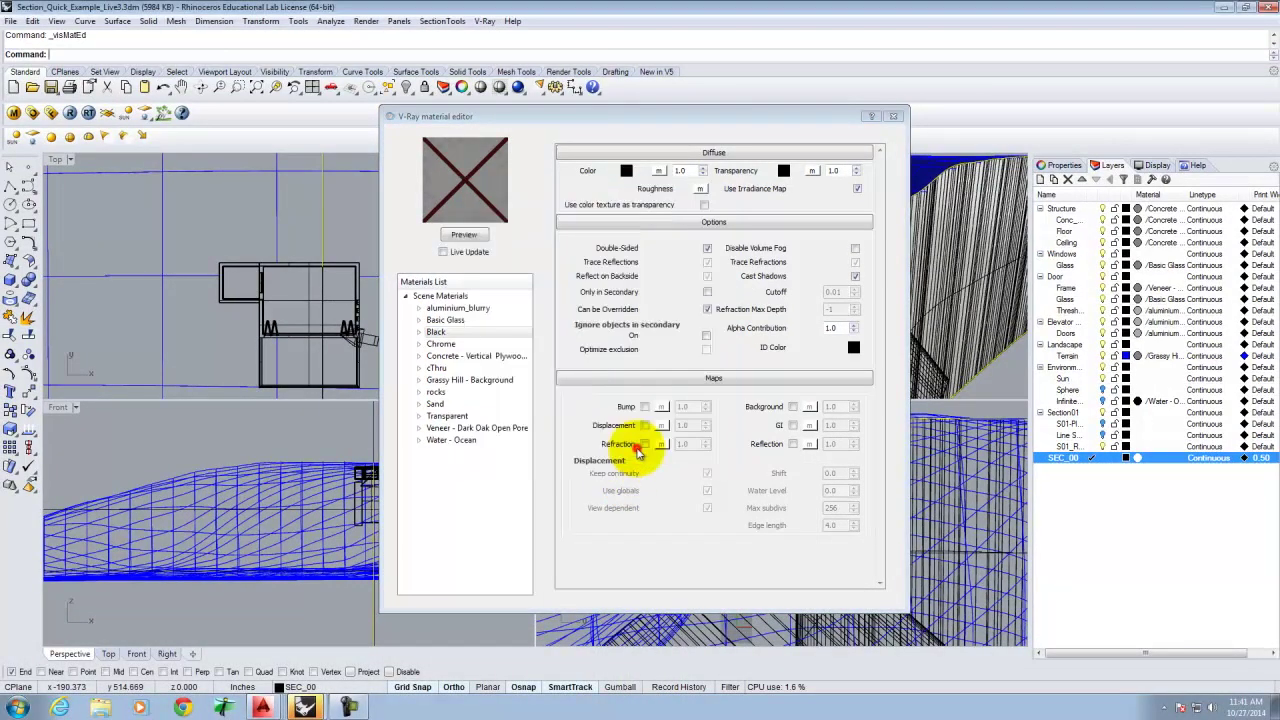
pyautogui.click(892, 117)
pyautogui.scroll(3, 902, 209)
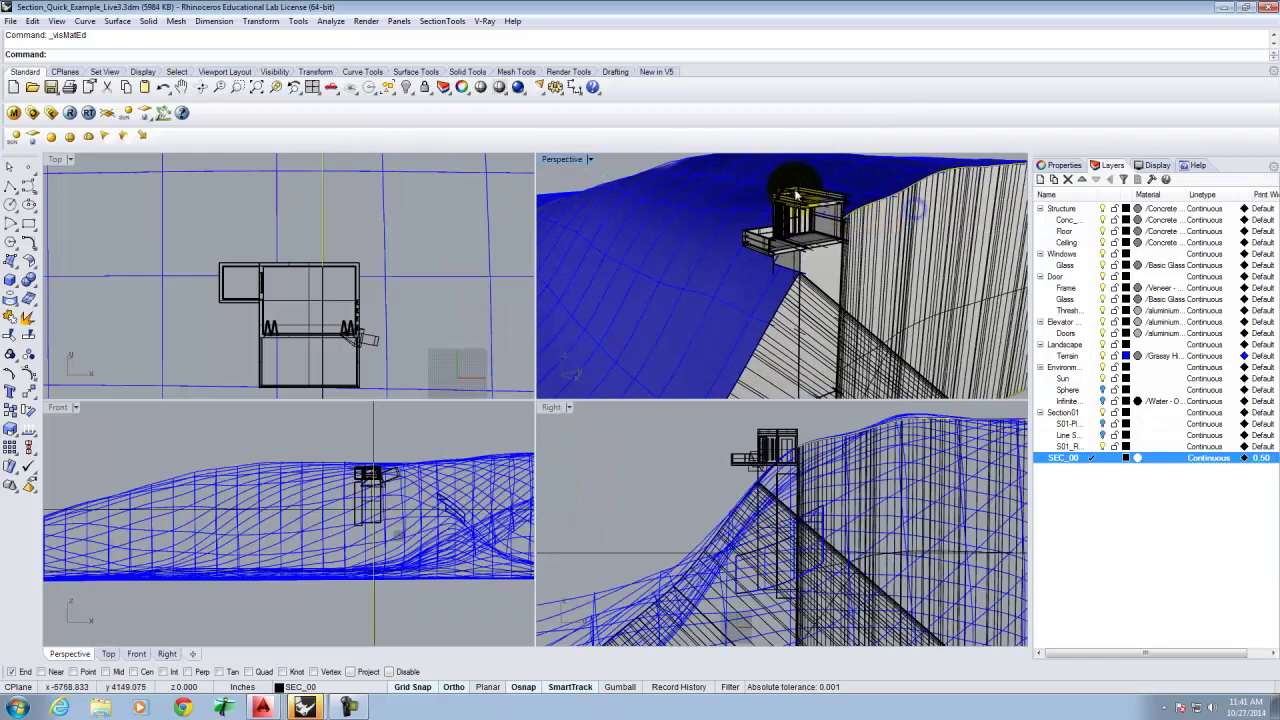
# Render a close-up perspective of the cut building in V-Ray as a test, then close the frame buffer.
pyautogui.scroll(8, 822, 186)
pyautogui.moveTo(826, 188); pyautogui.dragTo(835, 272, button='right')
pyautogui.click(69, 112)
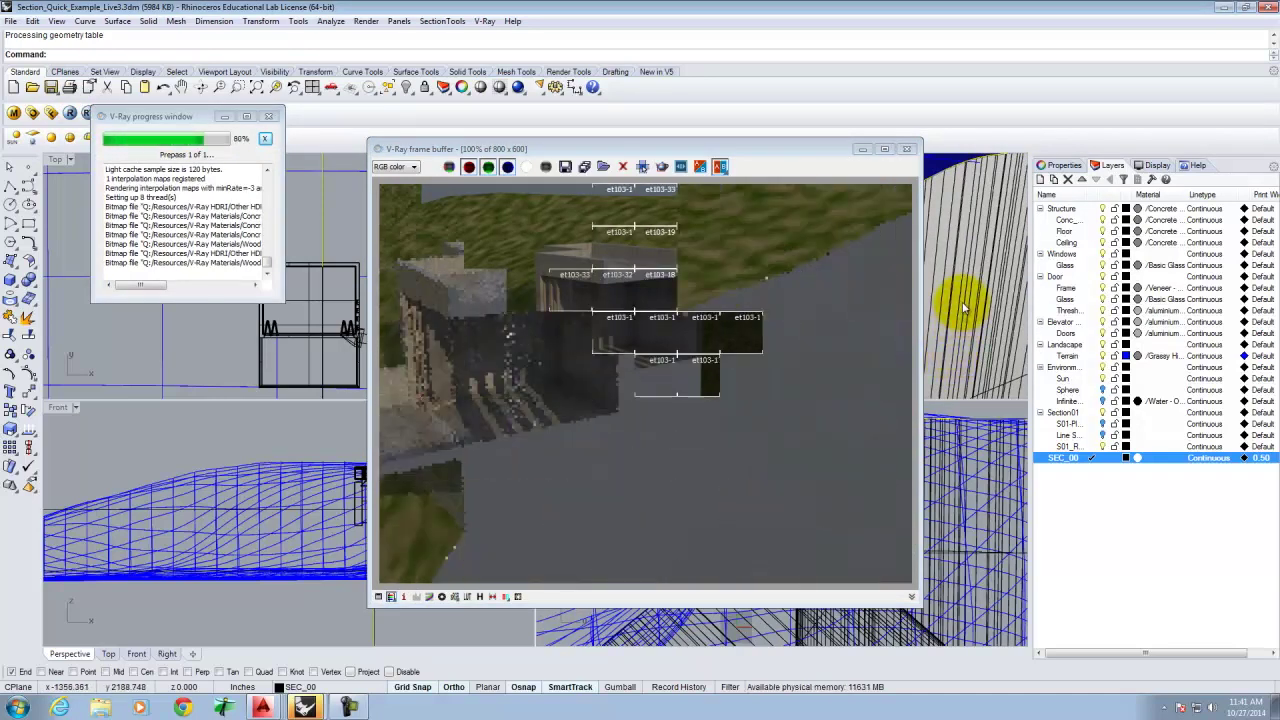
pyautogui.click(908, 150)
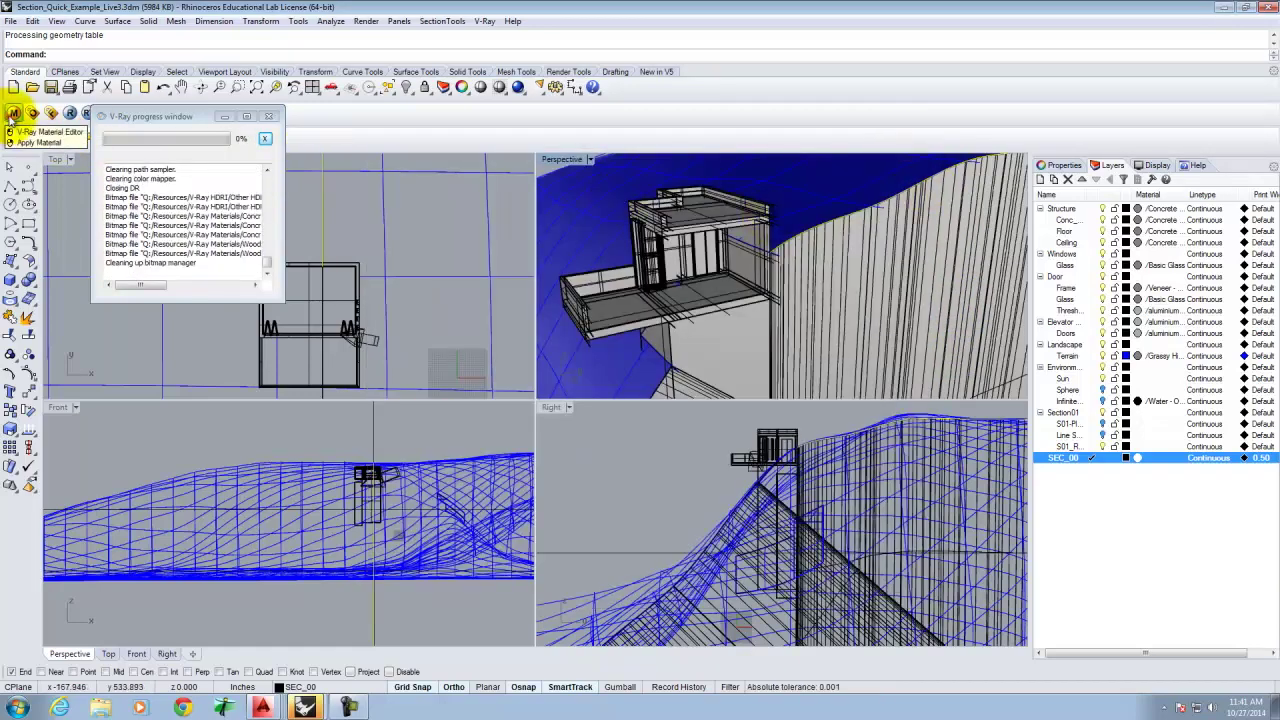
# Apply the Black V-Ray material to the SEC_00 layer and close the render progress window.
pyautogui.click(10, 116)
pyautogui.rightClick(437, 333)
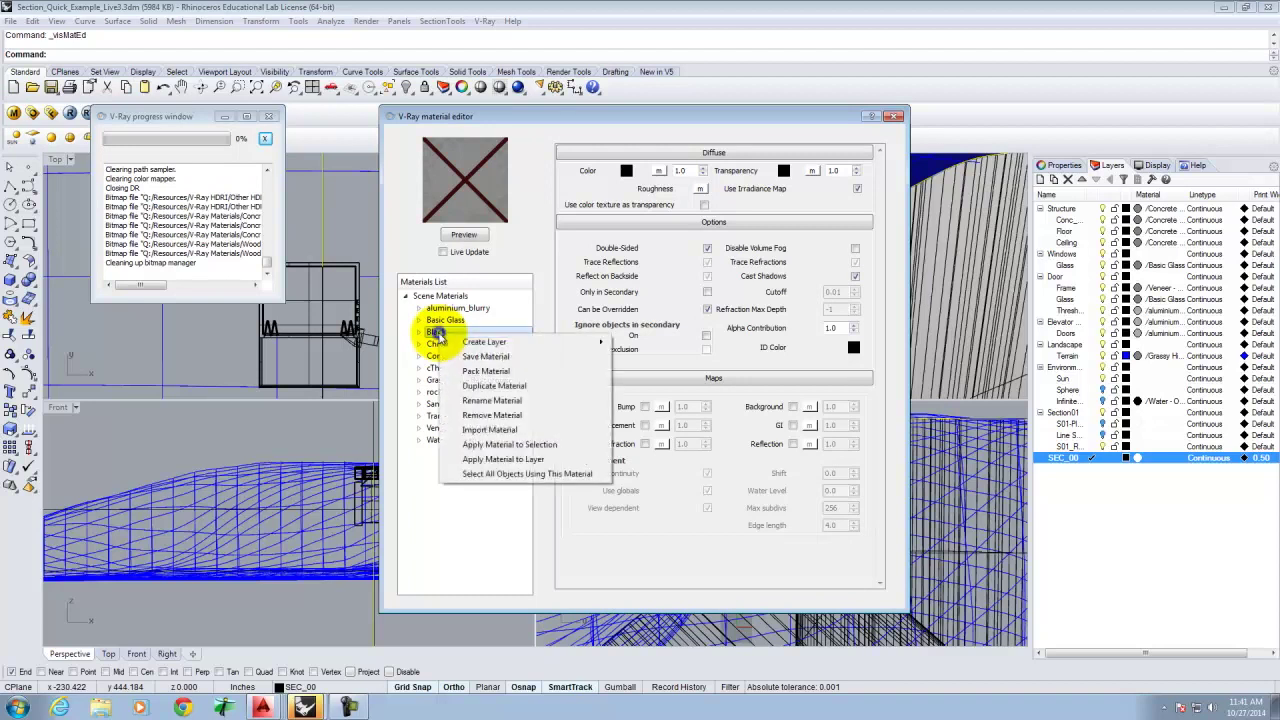
pyautogui.click(519, 461)
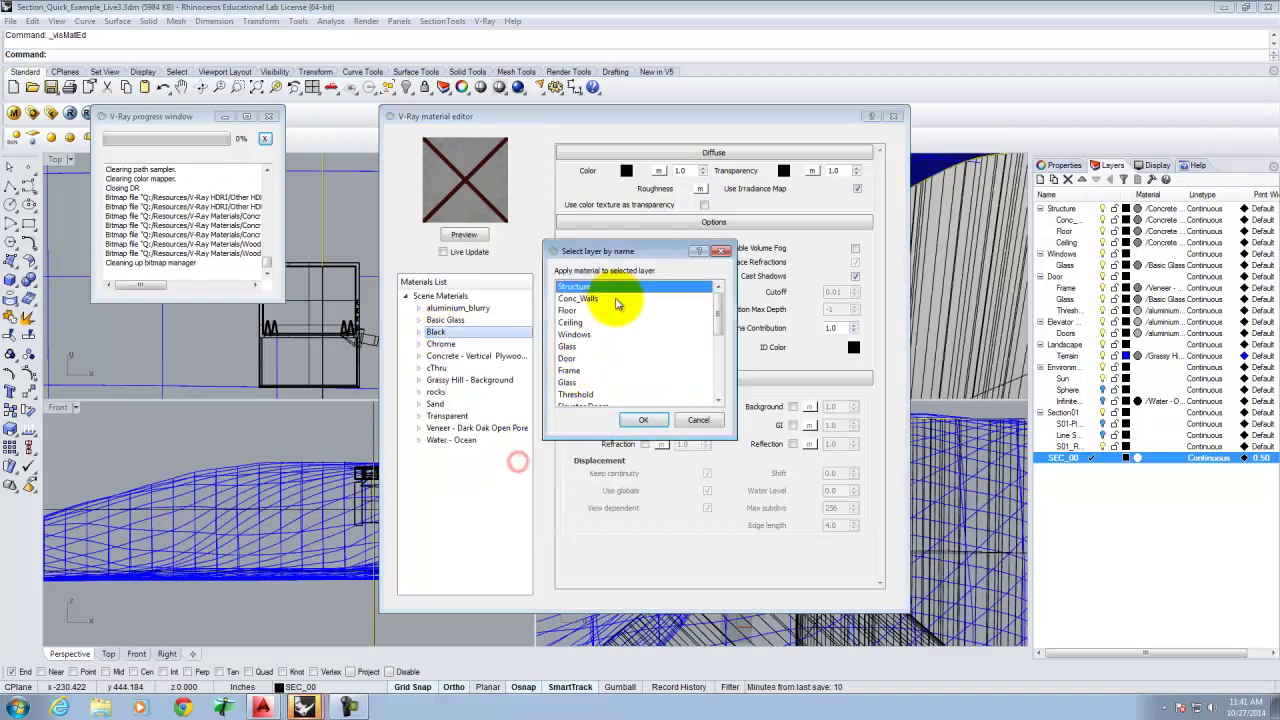
pyautogui.click(716, 309)
pyautogui.click(570, 394)
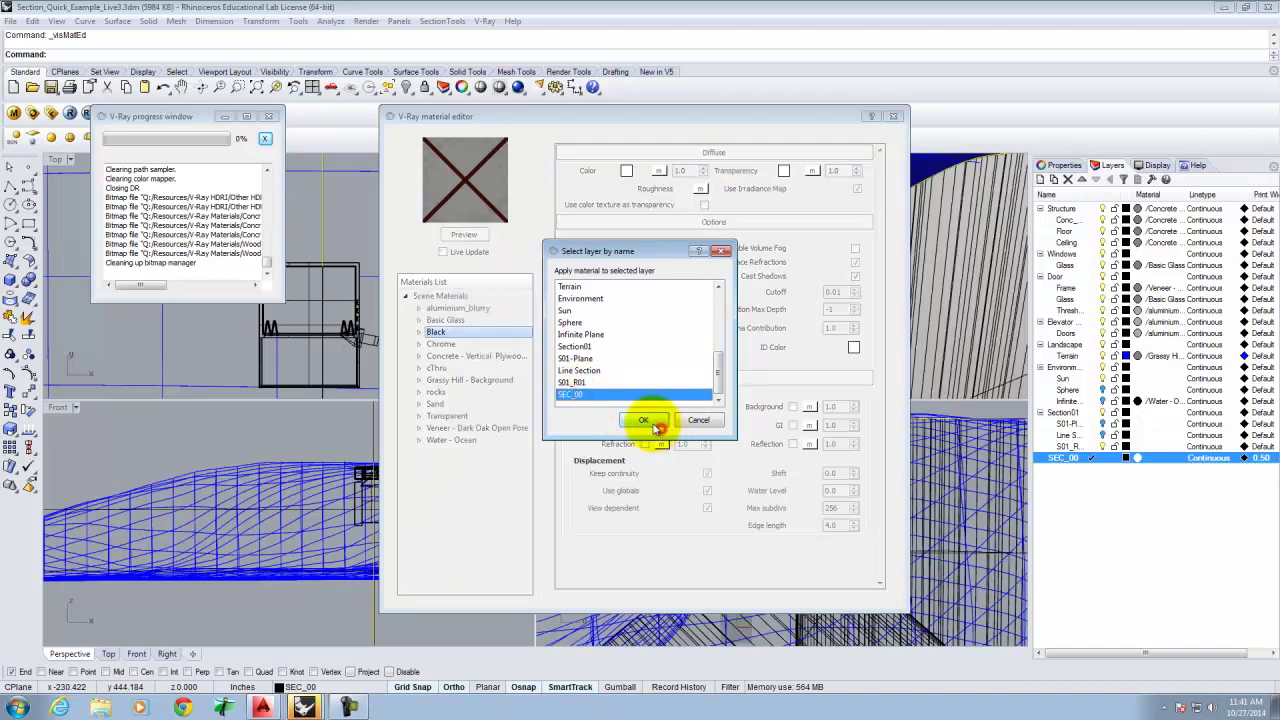
pyautogui.click(645, 422)
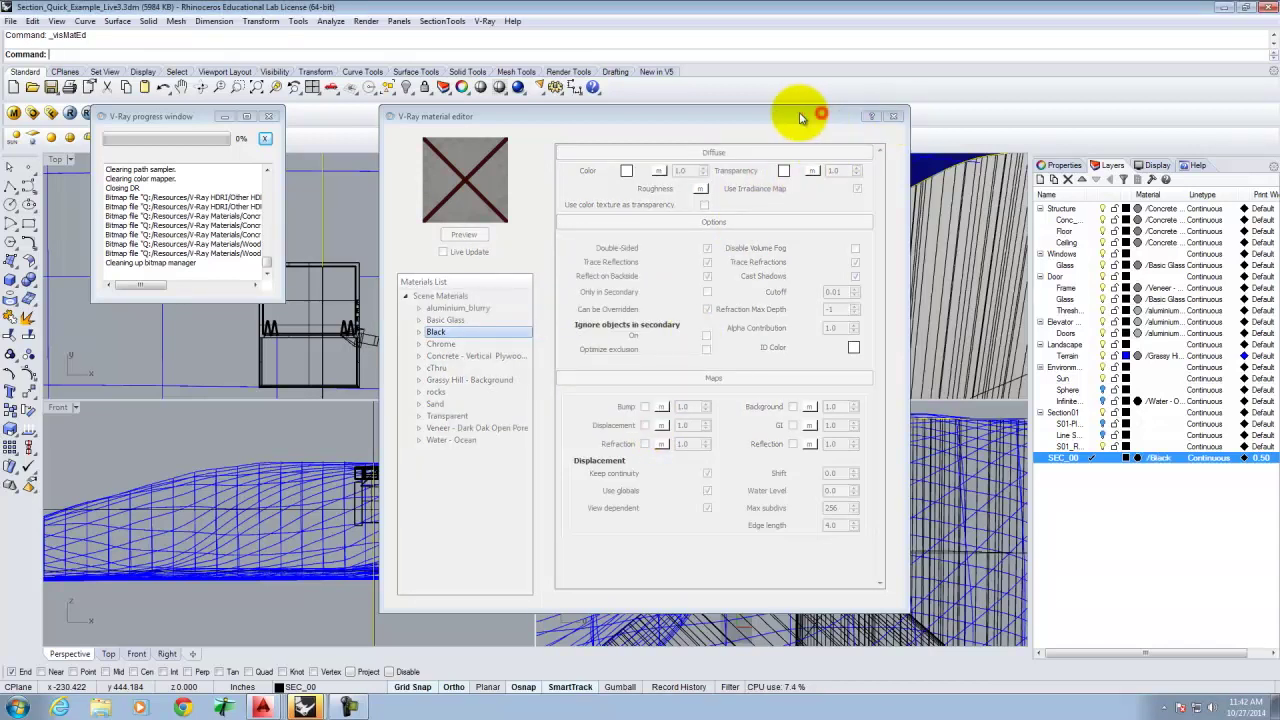
pyautogui.click(191, 118)
pyautogui.click(270, 117)
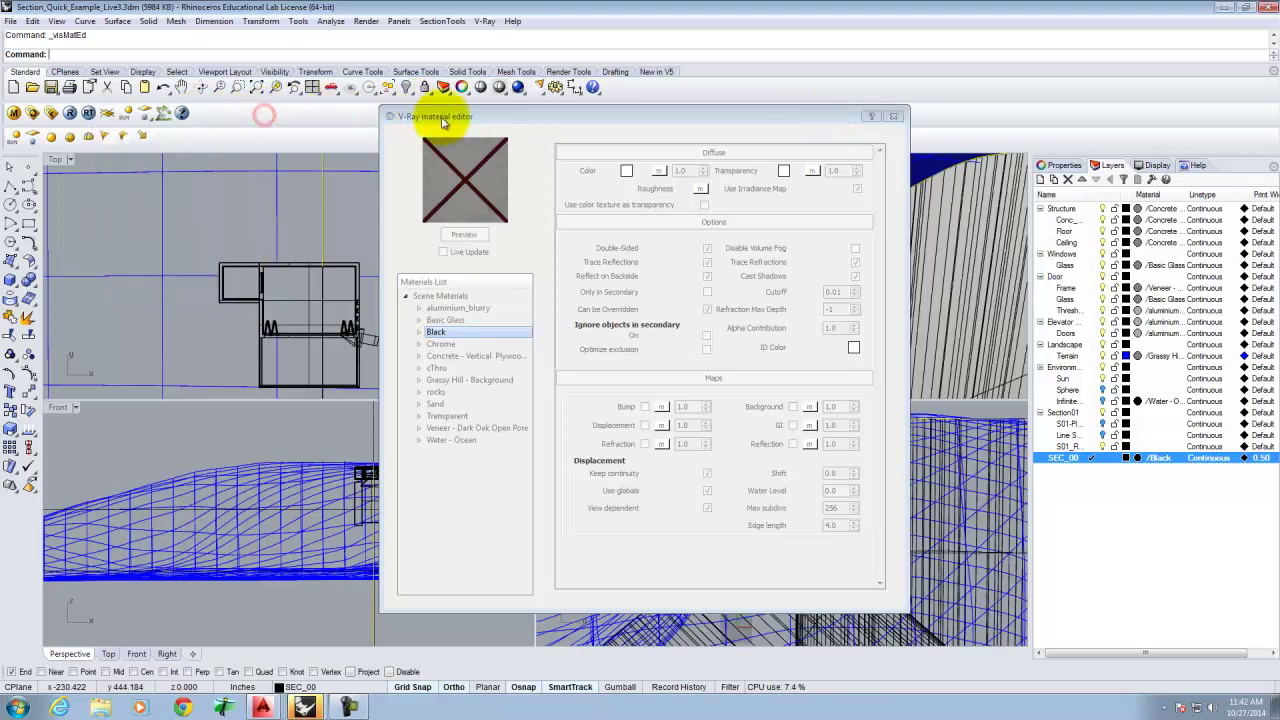
# Run another V-Ray test render to check the black section caps, then close the frame buffer and progress window.
pyautogui.click(70, 113)
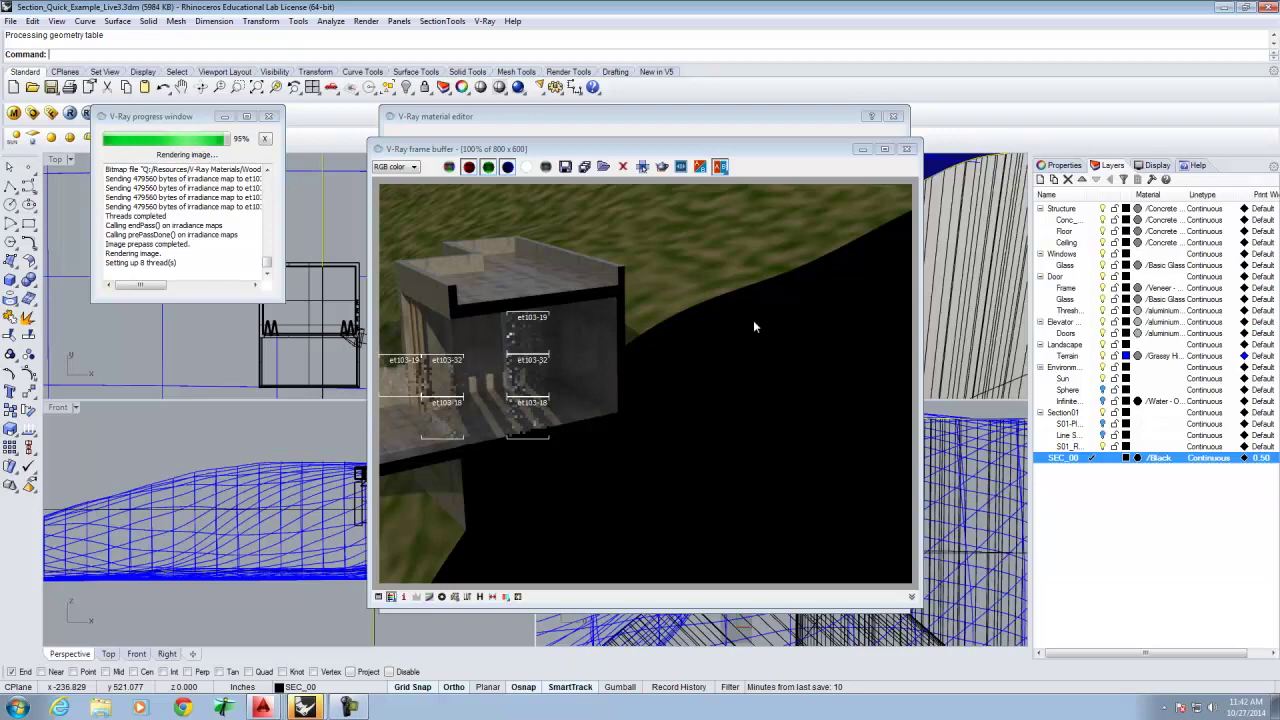
pyautogui.click(906, 148)
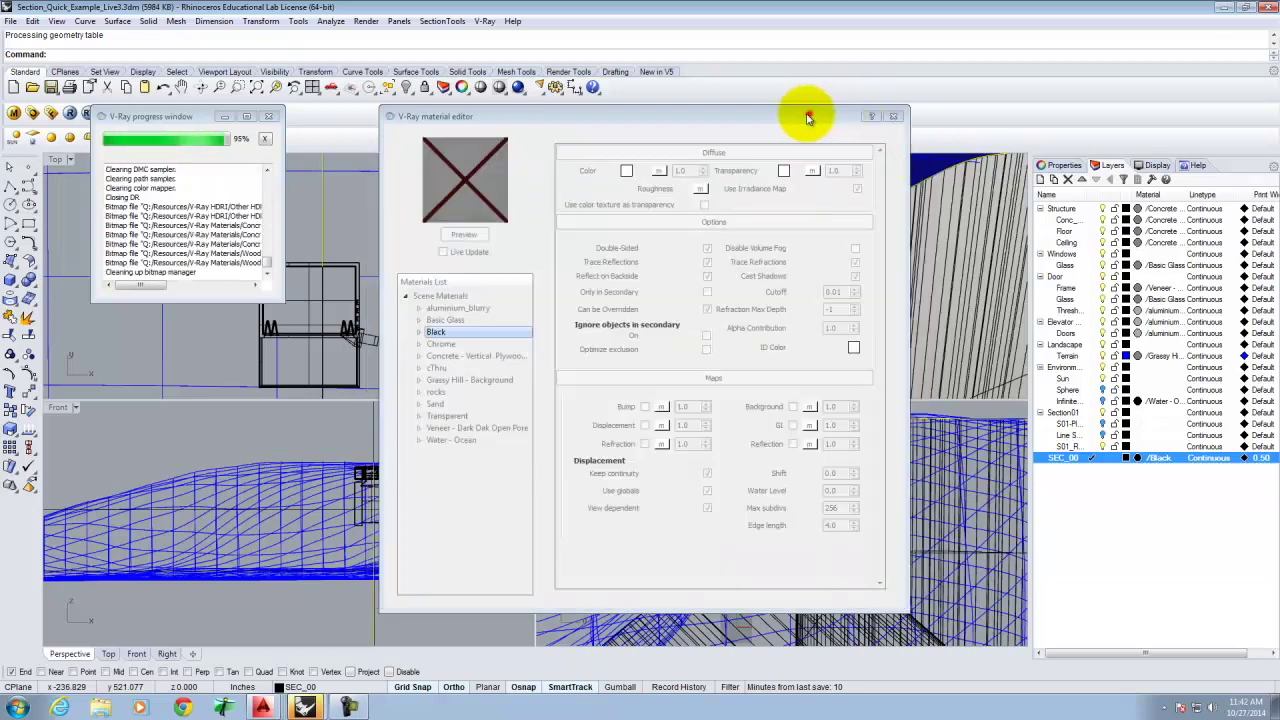
pyautogui.click(268, 117)
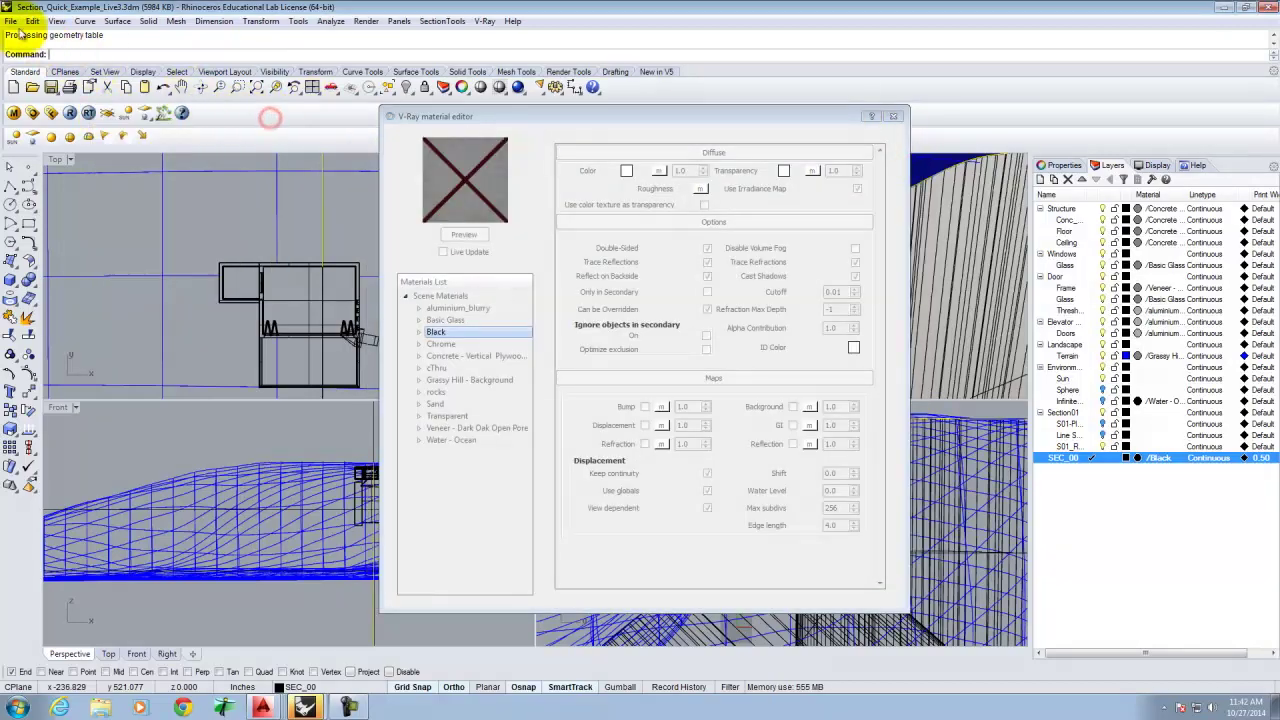
# Save the model and close Rhinoceros.
pyautogui.click(10, 21)
pyautogui.click(31, 85)
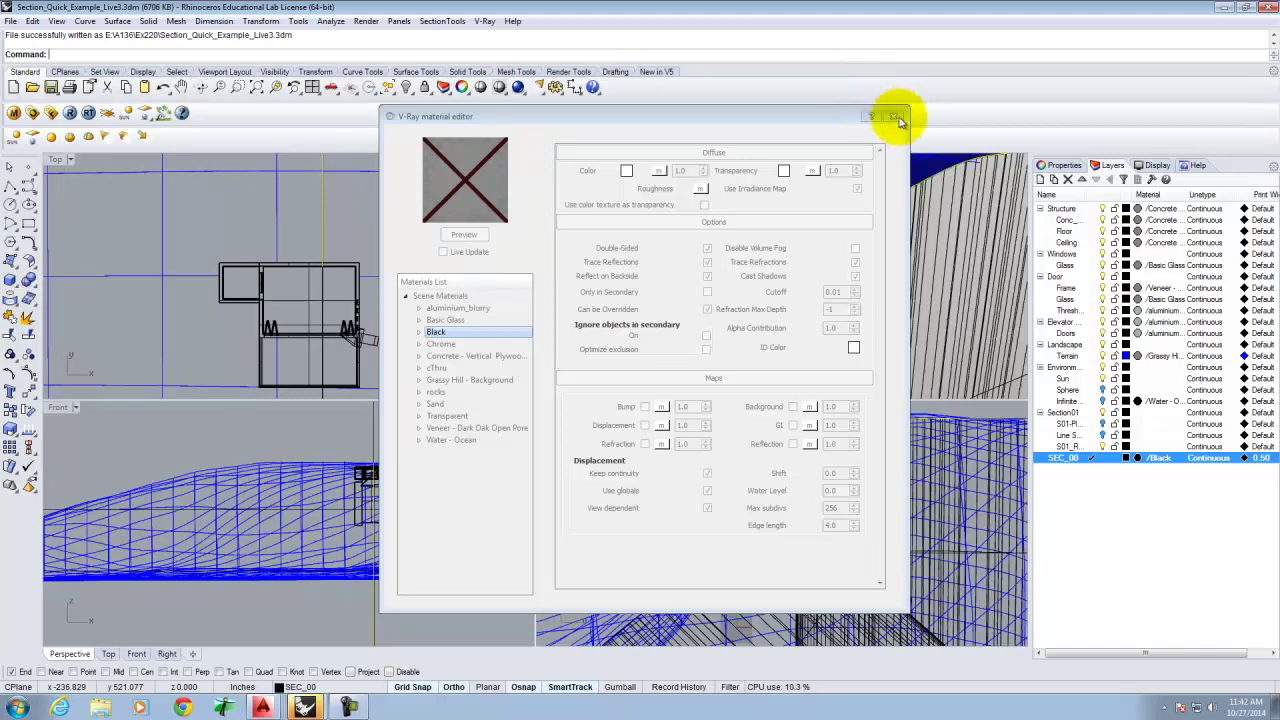
pyautogui.click(1267, 7)
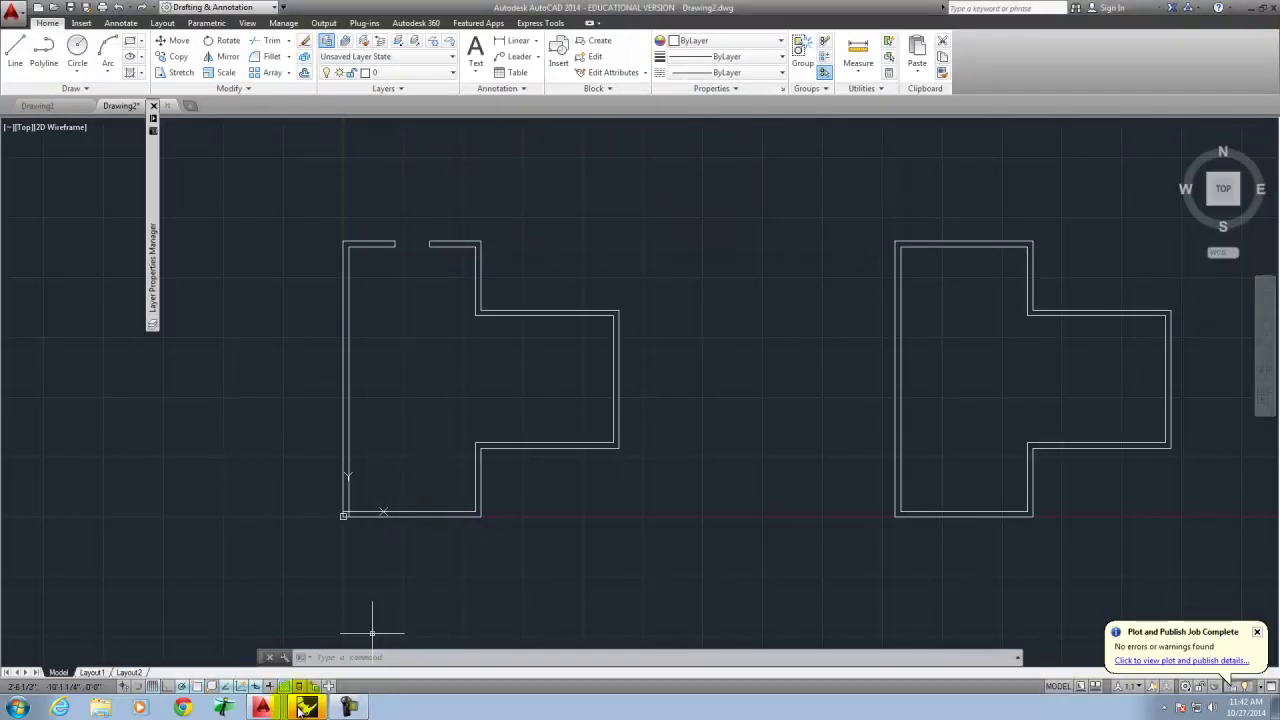
# Bring up a blank Rhinoceros session and open Section_Quick_Example_Live3.3dm from the A136\Ex220 folder on drive E.
pyautogui.click(307, 707)
pyautogui.click(10, 21)
pyautogui.click(35, 51)
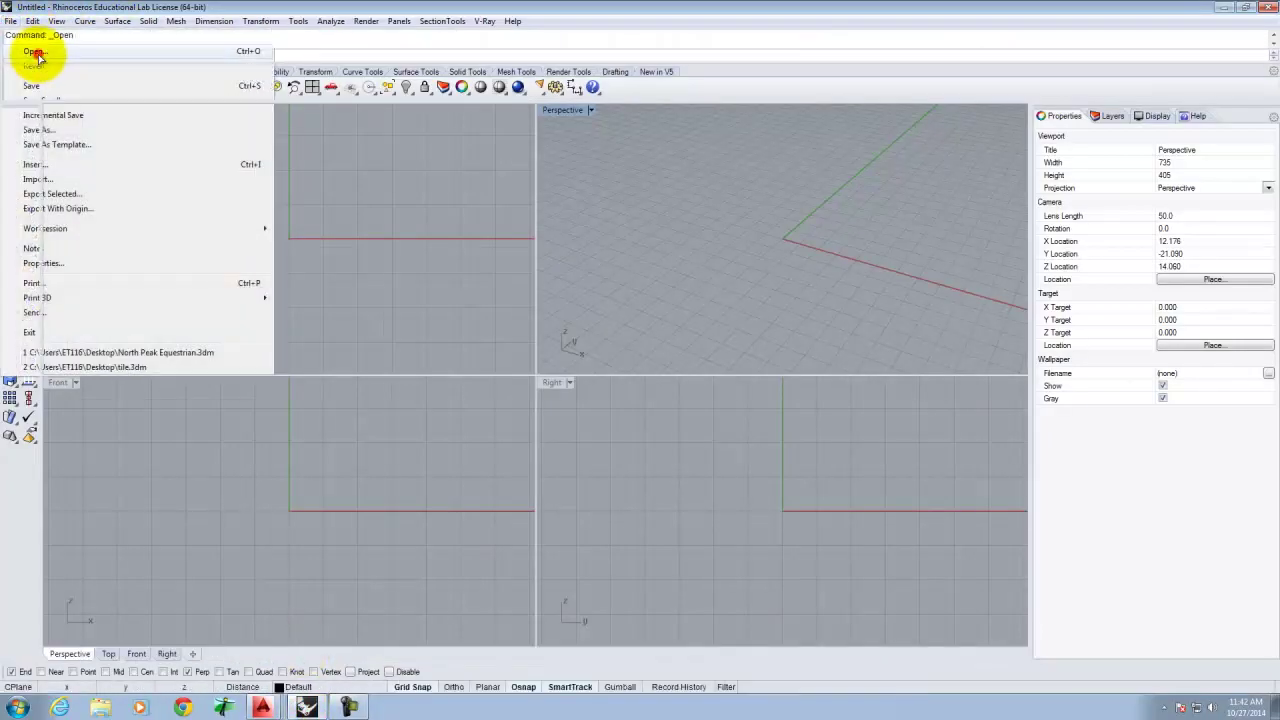
pyautogui.click(577, 207)
pyautogui.doubleClick(570, 283)
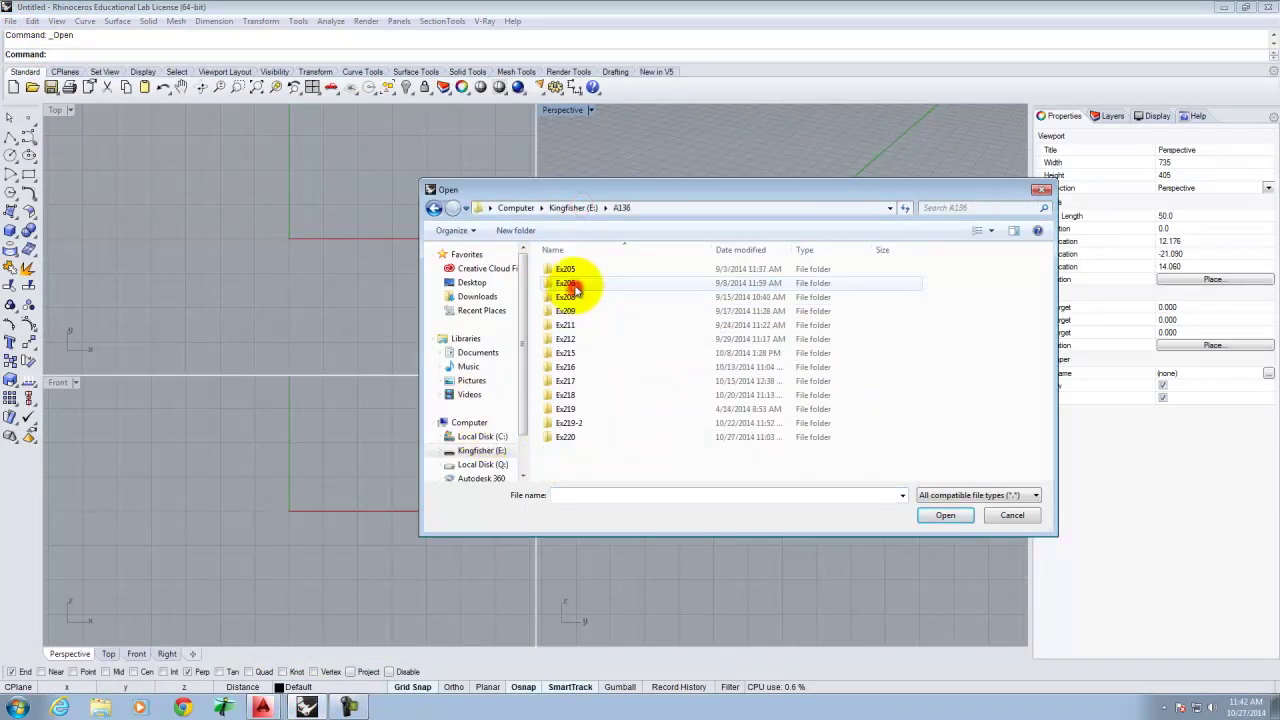
pyautogui.doubleClick(569, 437)
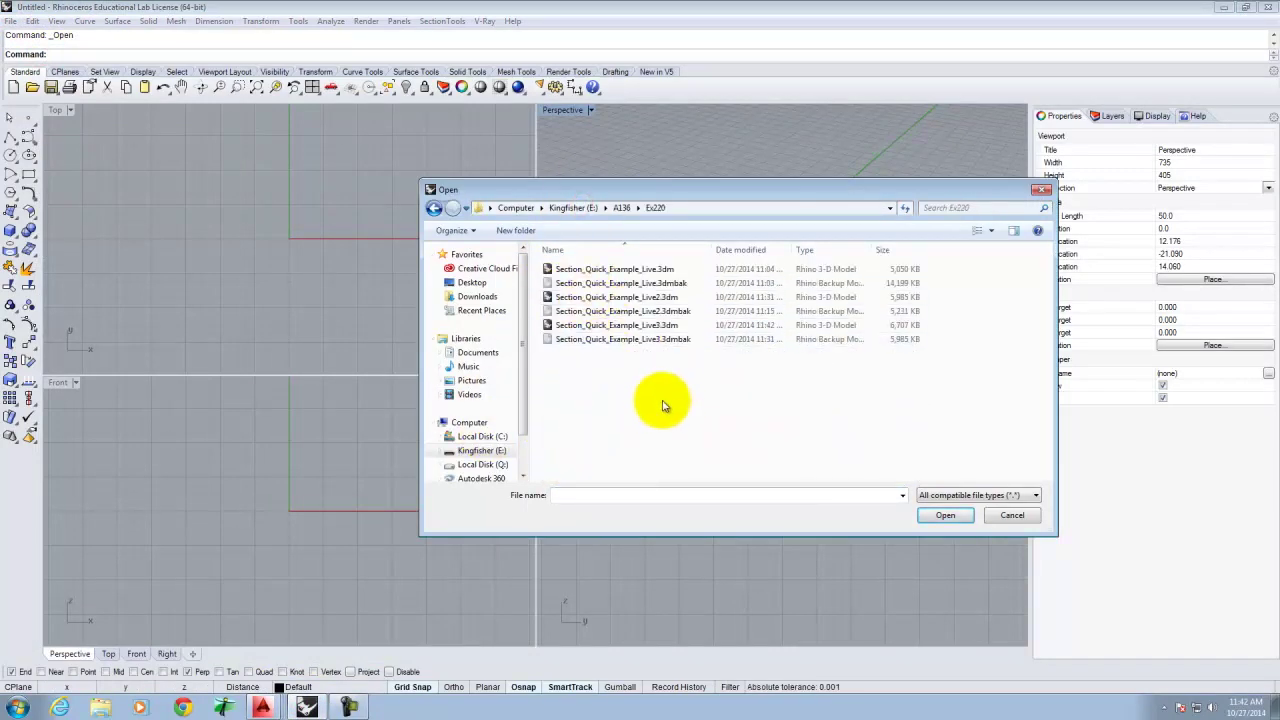
pyautogui.click(614, 325)
pyautogui.click(945, 515)
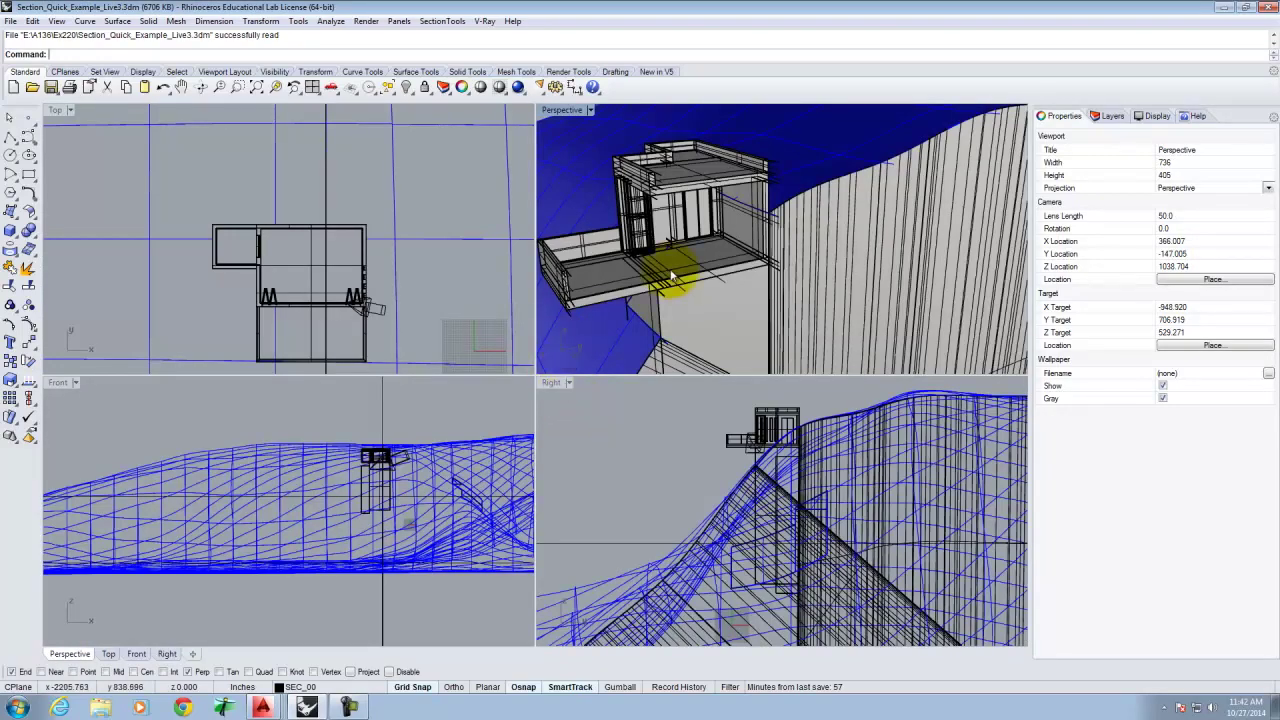
pyautogui.scroll(5, 770, 258)
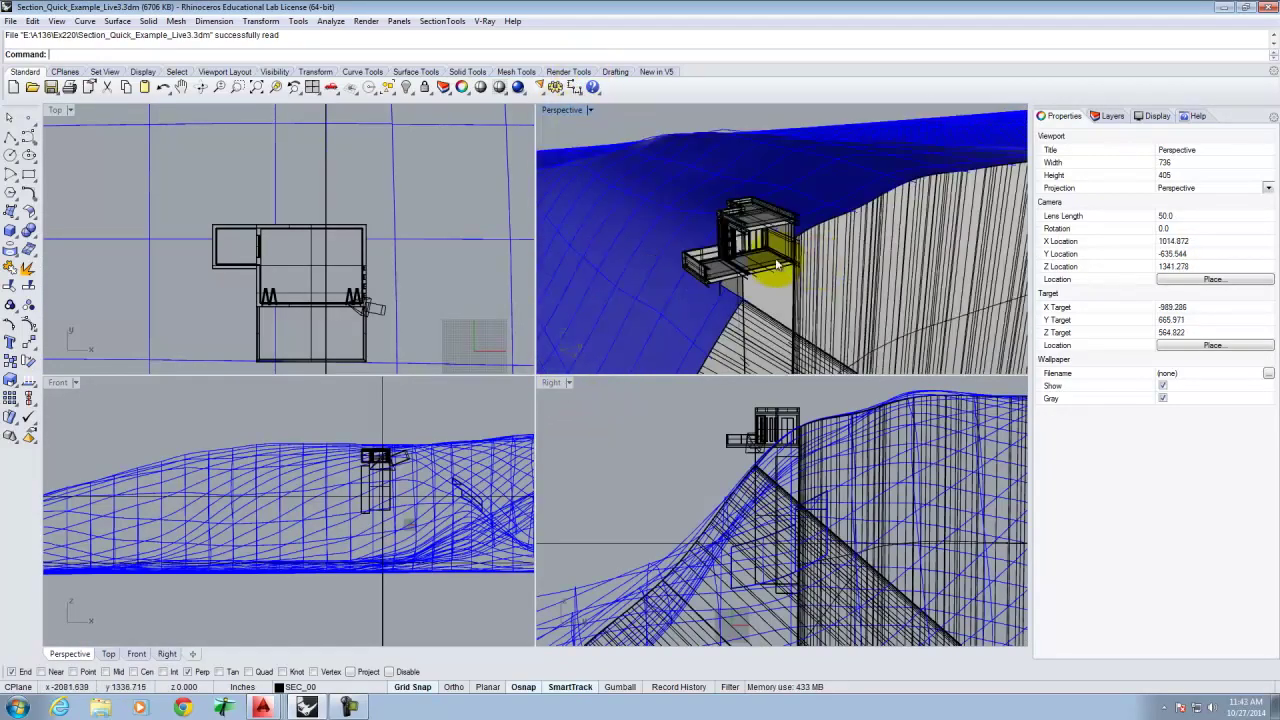
pyautogui.scroll(-4, 790, 254)
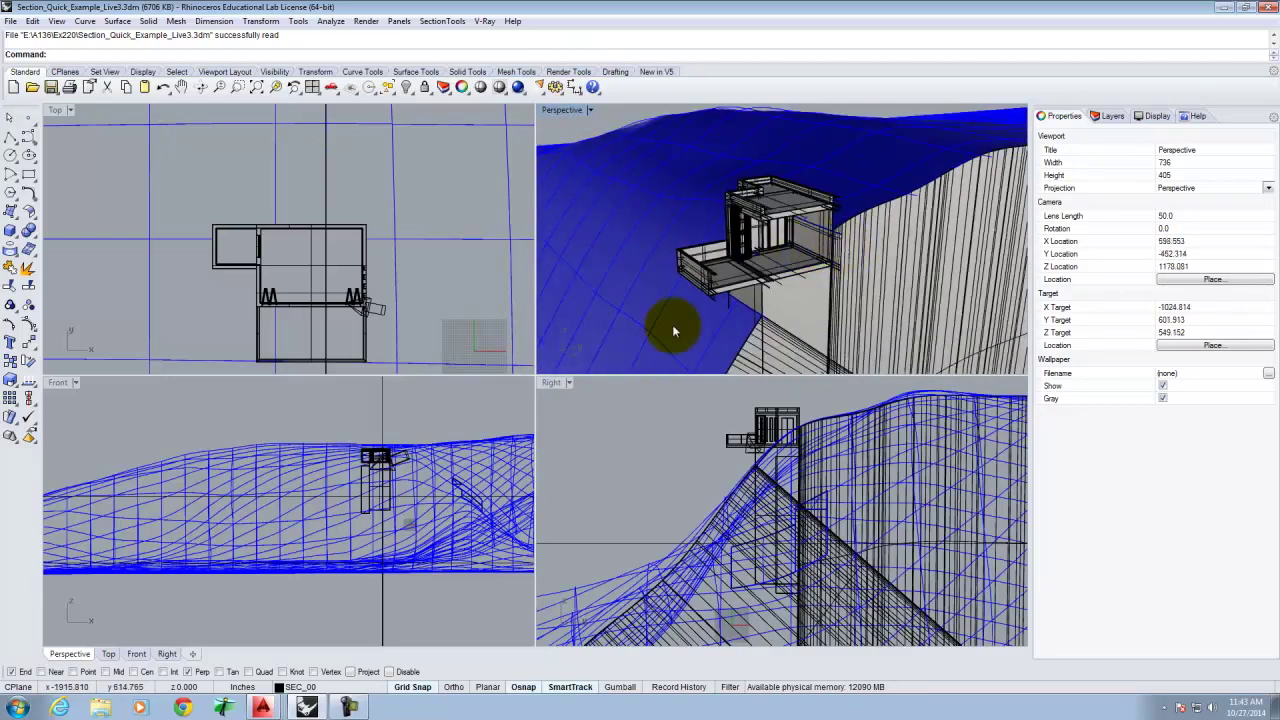
pyautogui.moveTo(679, 326); pyautogui.dragTo(635, 135, button='right')
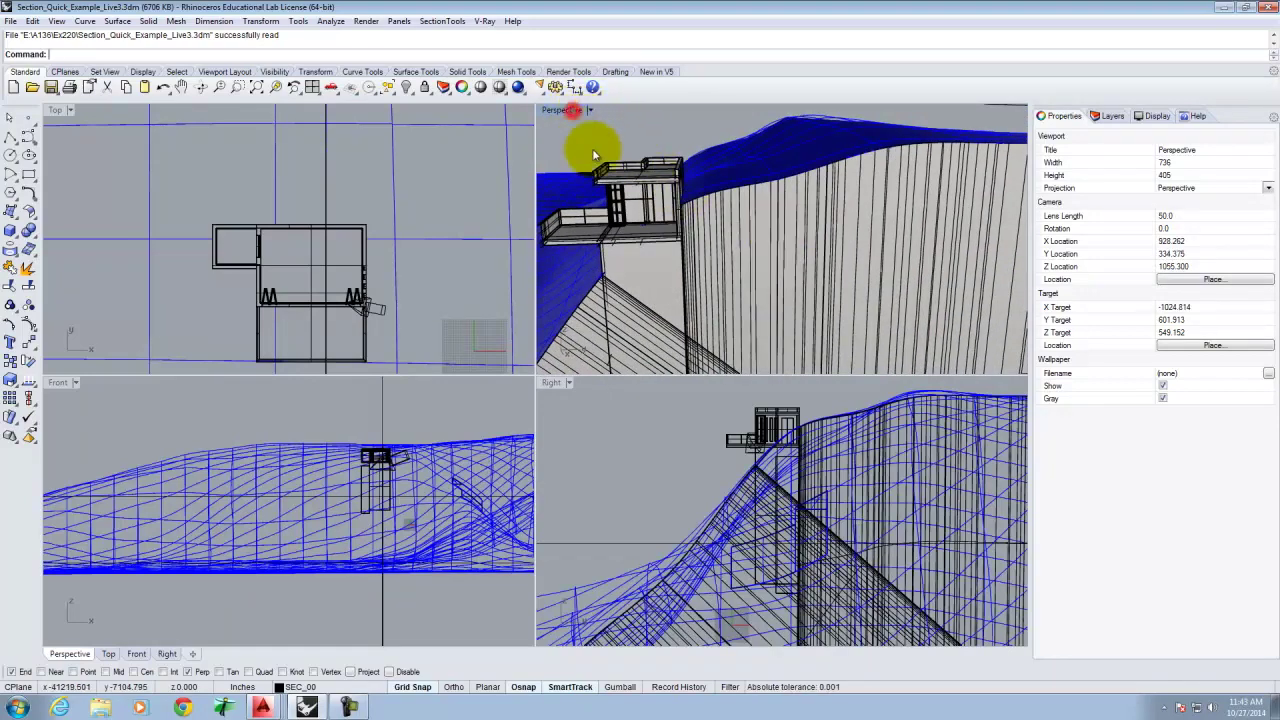
pyautogui.doubleClick(565, 110)
pyautogui.moveTo(480, 380); pyautogui.dragTo(420, 390, button='right')
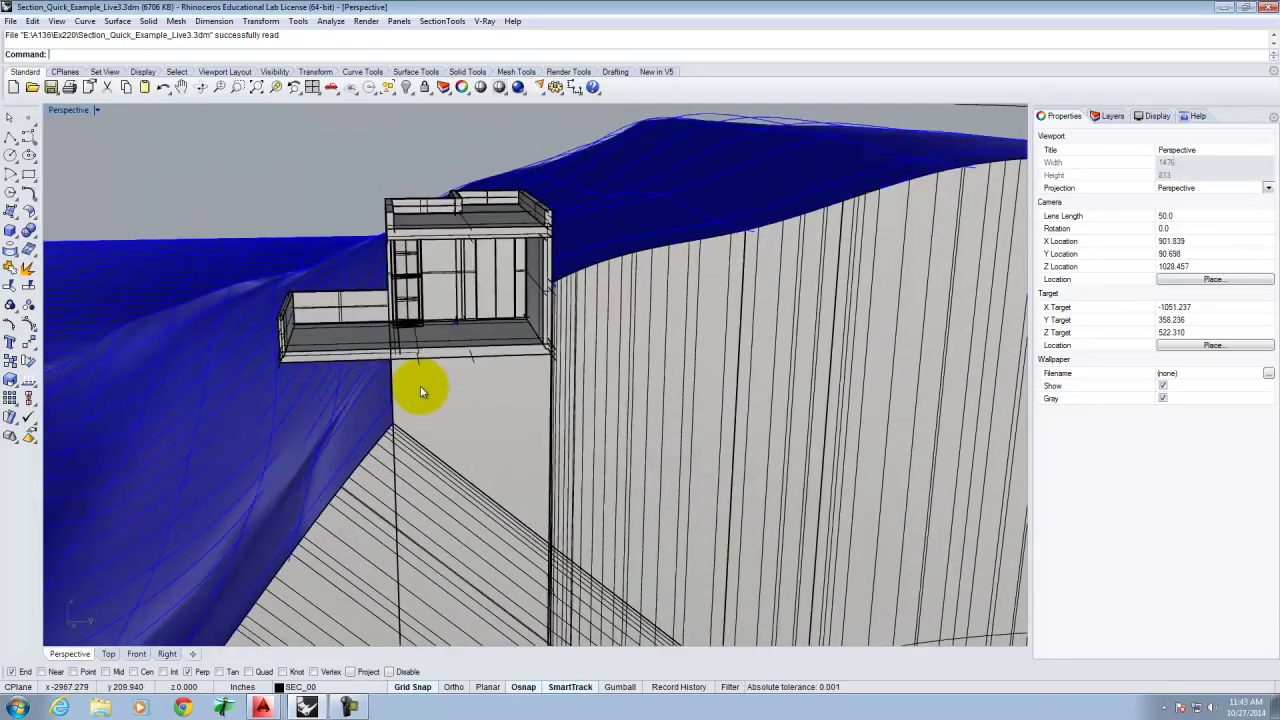
pyautogui.doubleClick(62, 110)
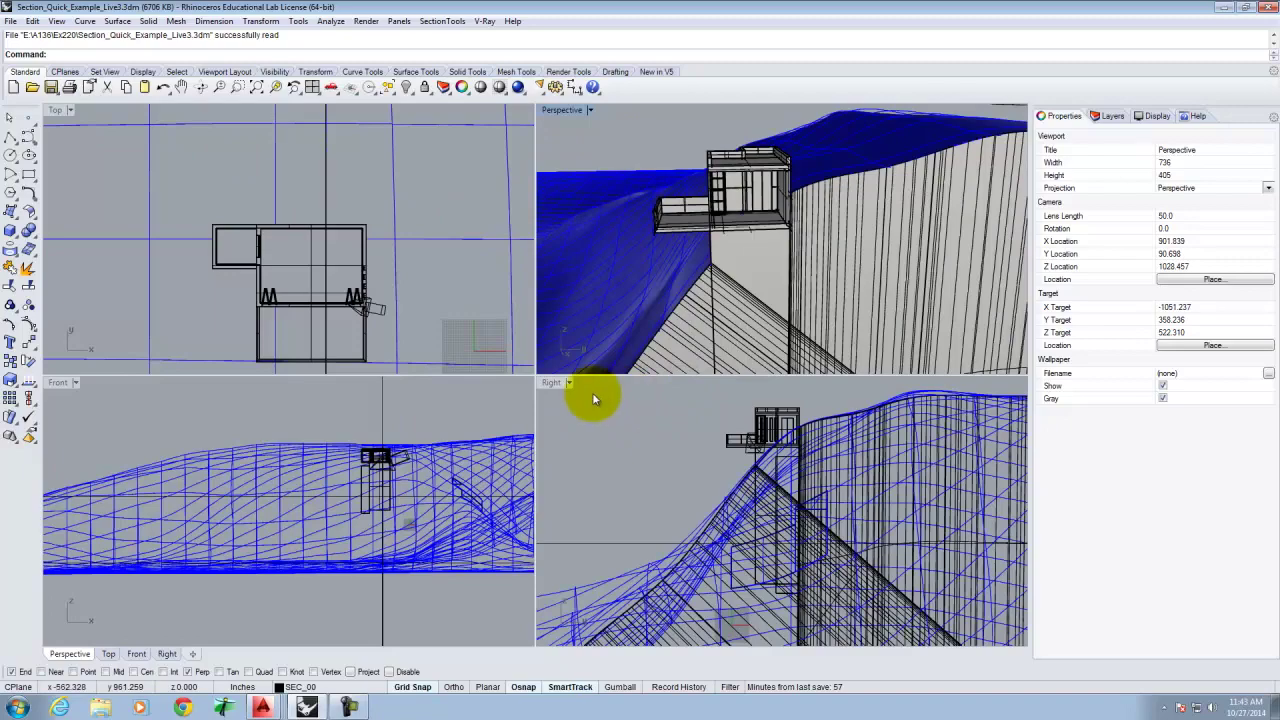
# Maximize the Right viewport and frame the building section together with the adjoining hillside cut.
pyautogui.click(600, 486)
pyautogui.scroll(2, 716, 437)
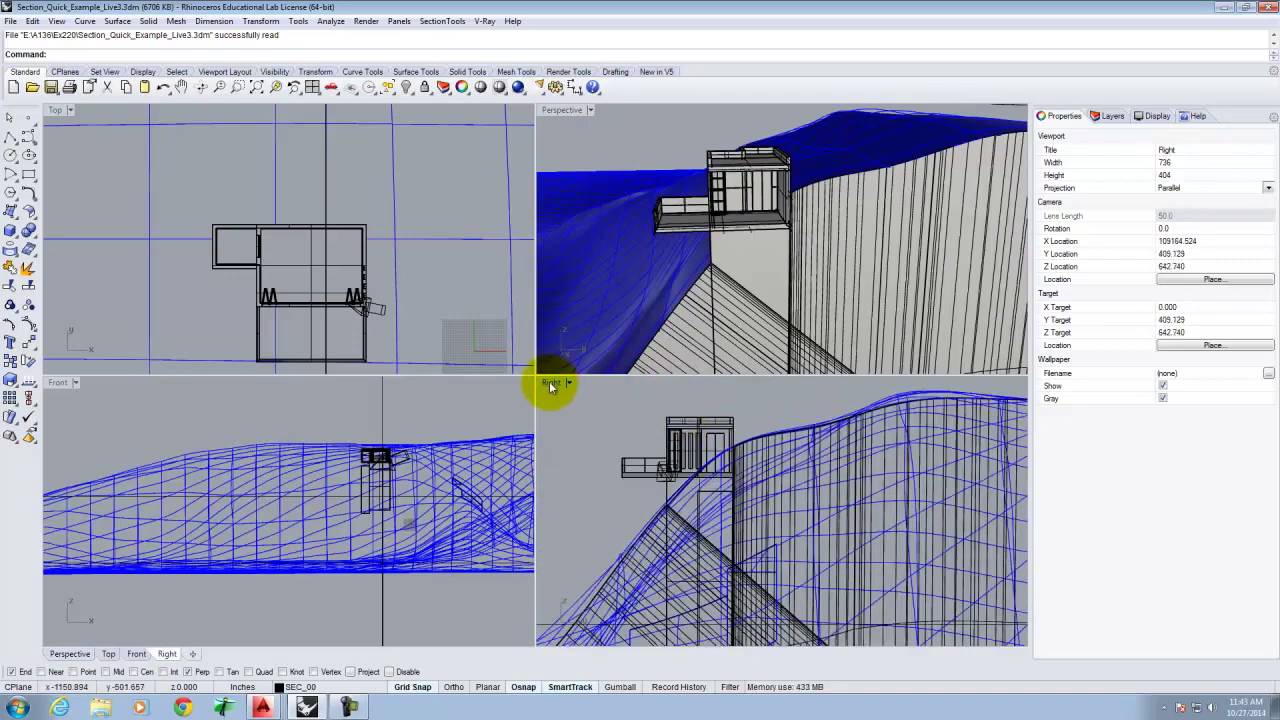
pyautogui.doubleClick(550, 385)
pyautogui.scroll(-2, 786, 500)
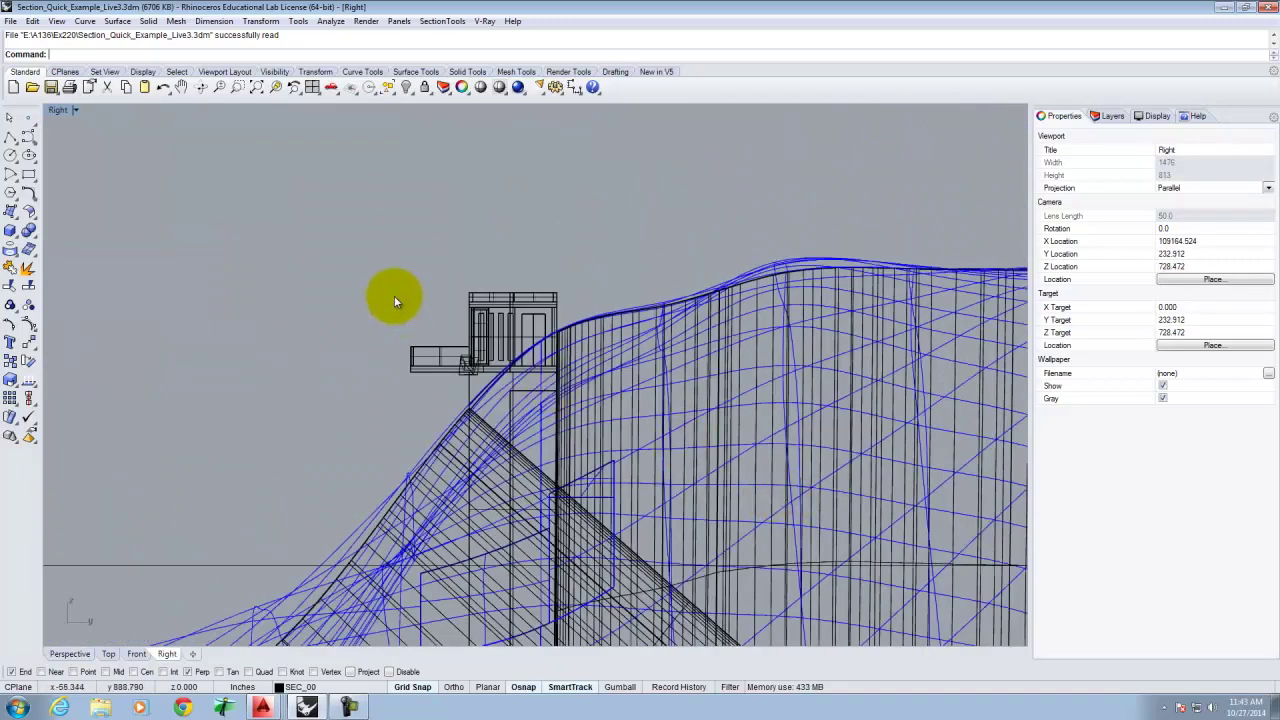
pyautogui.scroll(3, 394, 294)
pyautogui.scroll(-2, 261, 285)
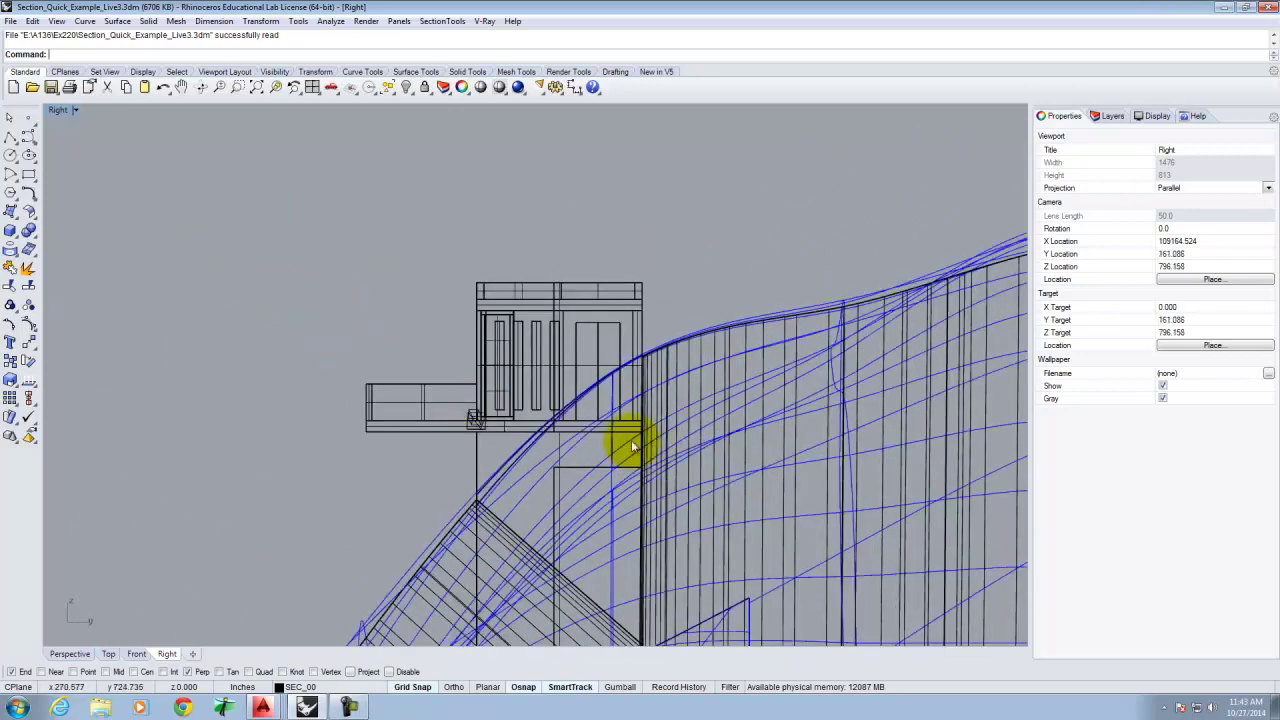
pyautogui.scroll(2, 545, 437)
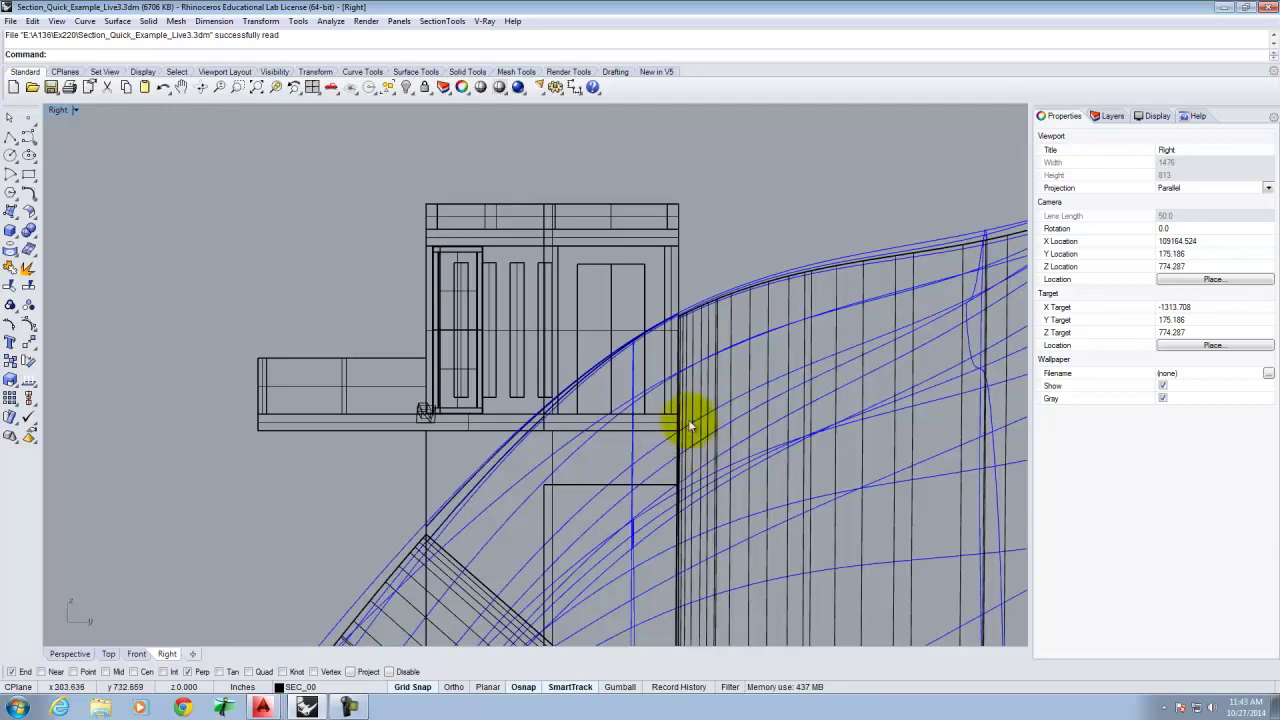
pyautogui.scroll(-2, 840, 354)
pyautogui.scroll(2, 525, 314)
pyautogui.scroll(1, 530, 319)
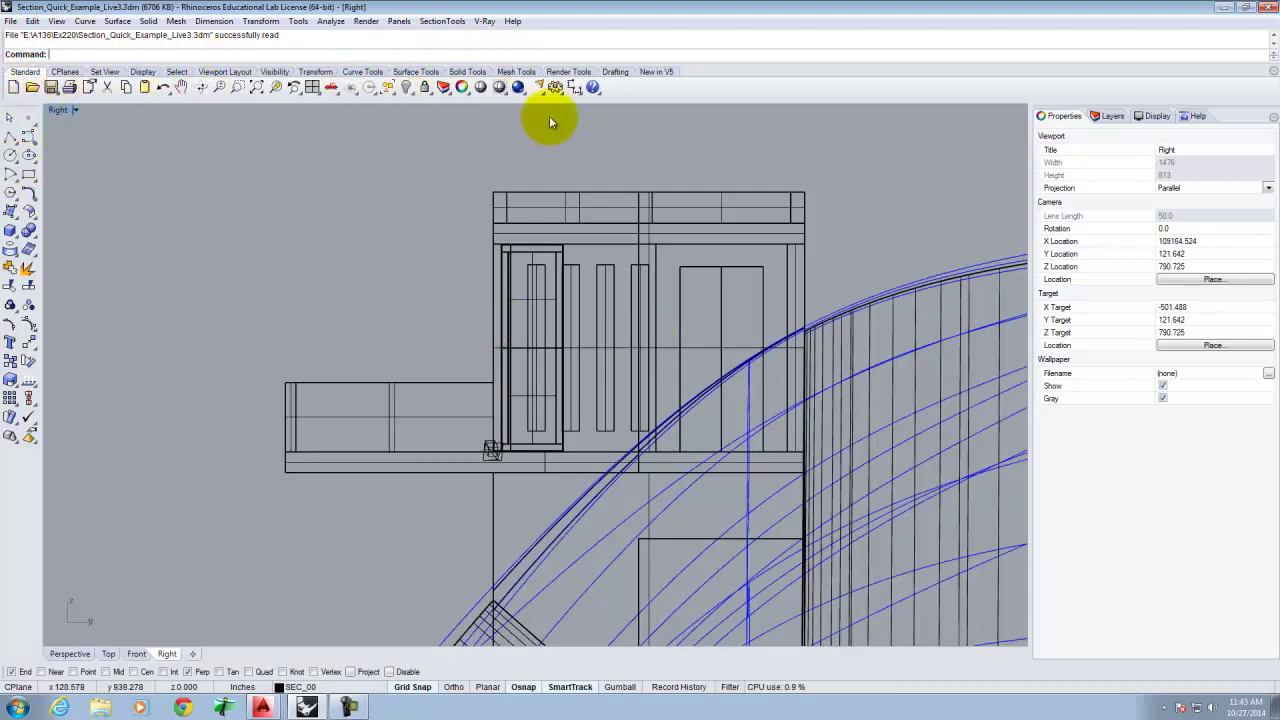
# Match the V-Ray output to the view's aspect ratio, lock it, and set the output size to 1280 x 705.
pyautogui.click(486, 22)
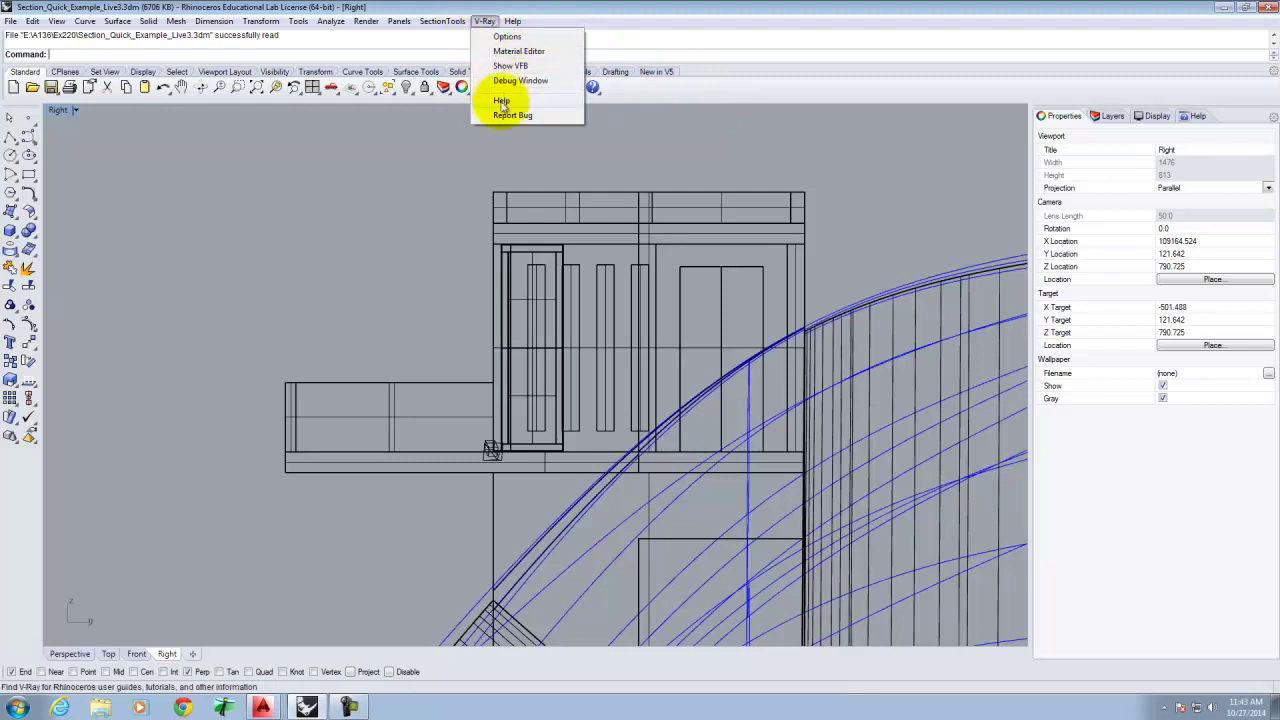
pyautogui.click(507, 38)
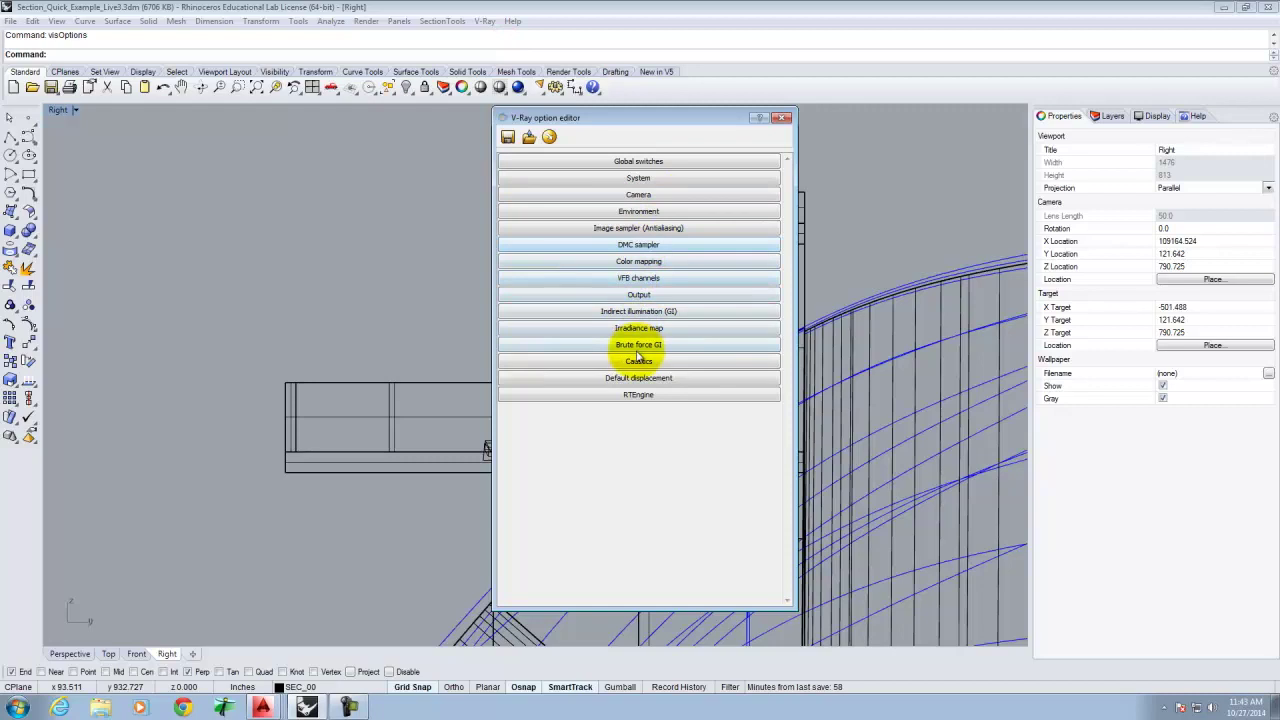
pyautogui.click(656, 296)
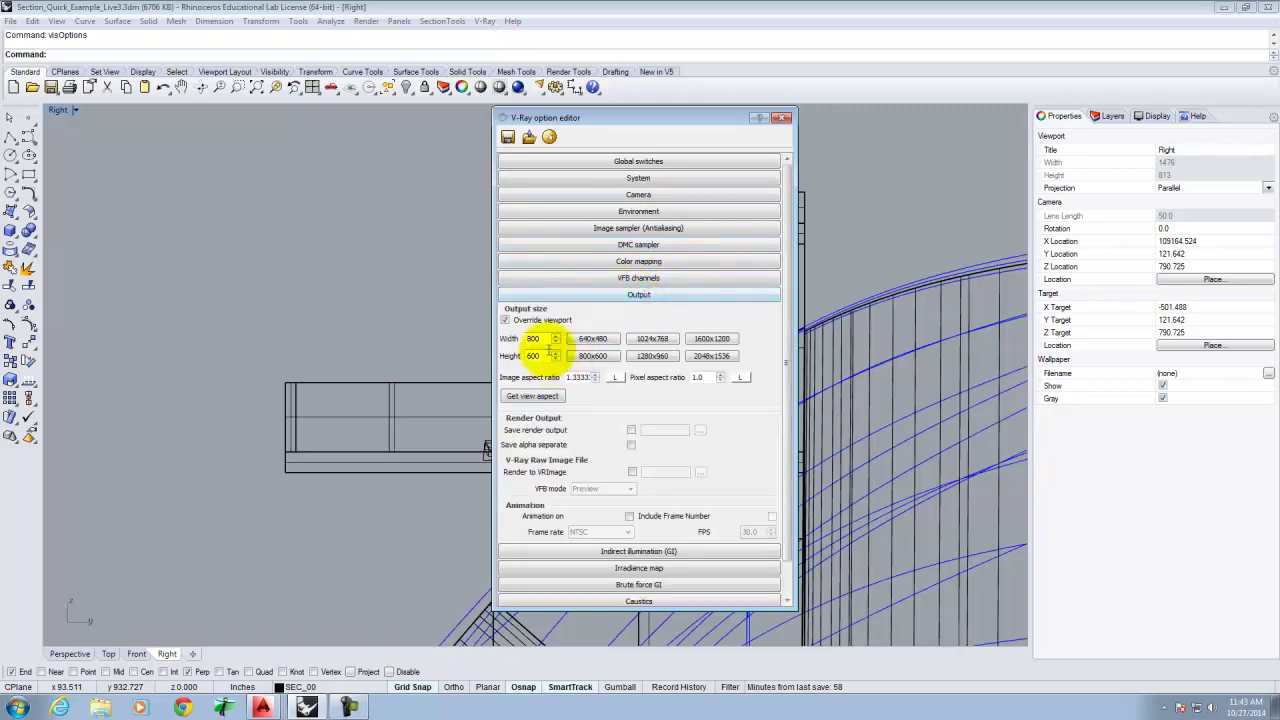
pyautogui.click(614, 377)
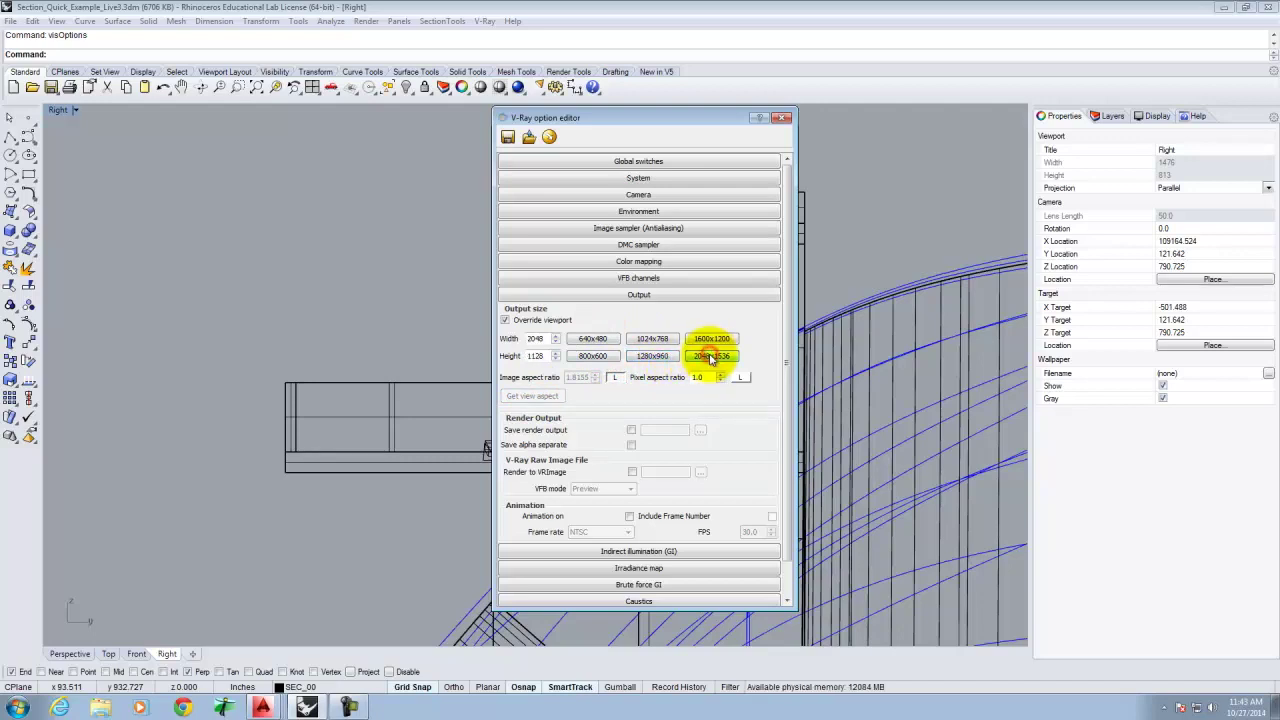
pyautogui.click(650, 356)
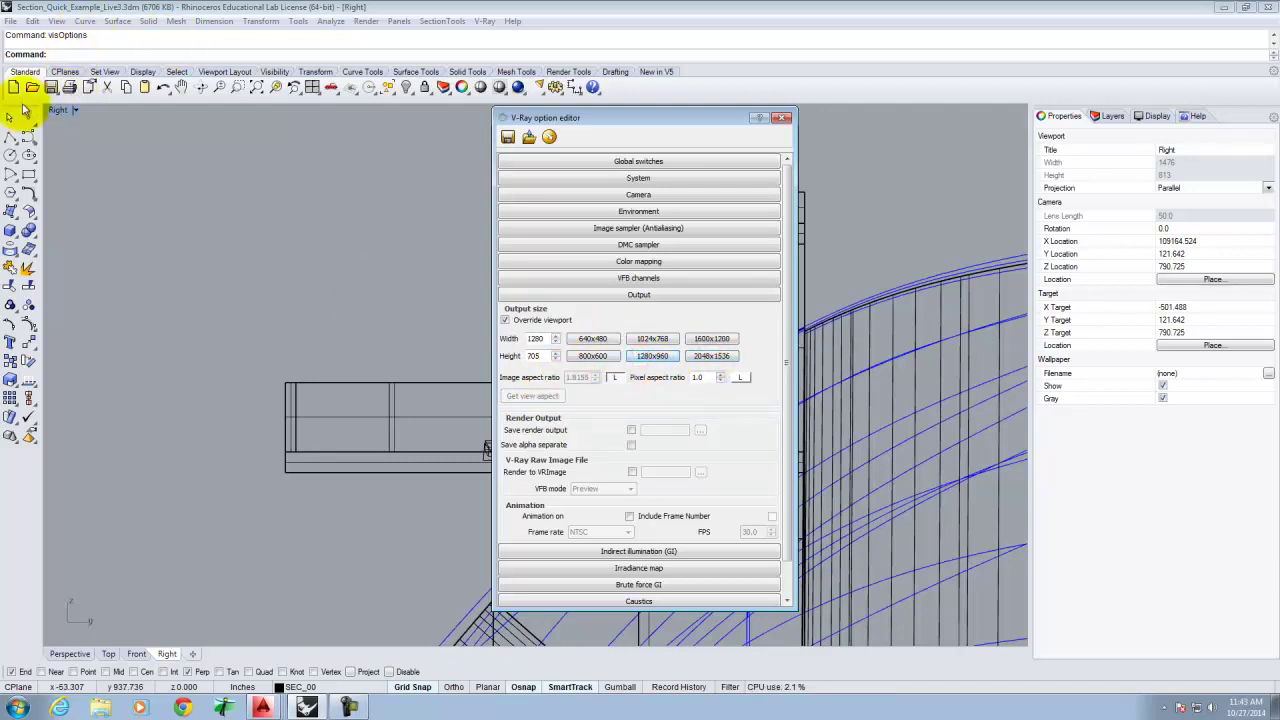
# Render the Right view section in V-Ray and examine the building and terrain cuts in the frame buffer.
pyautogui.click(510, 87)
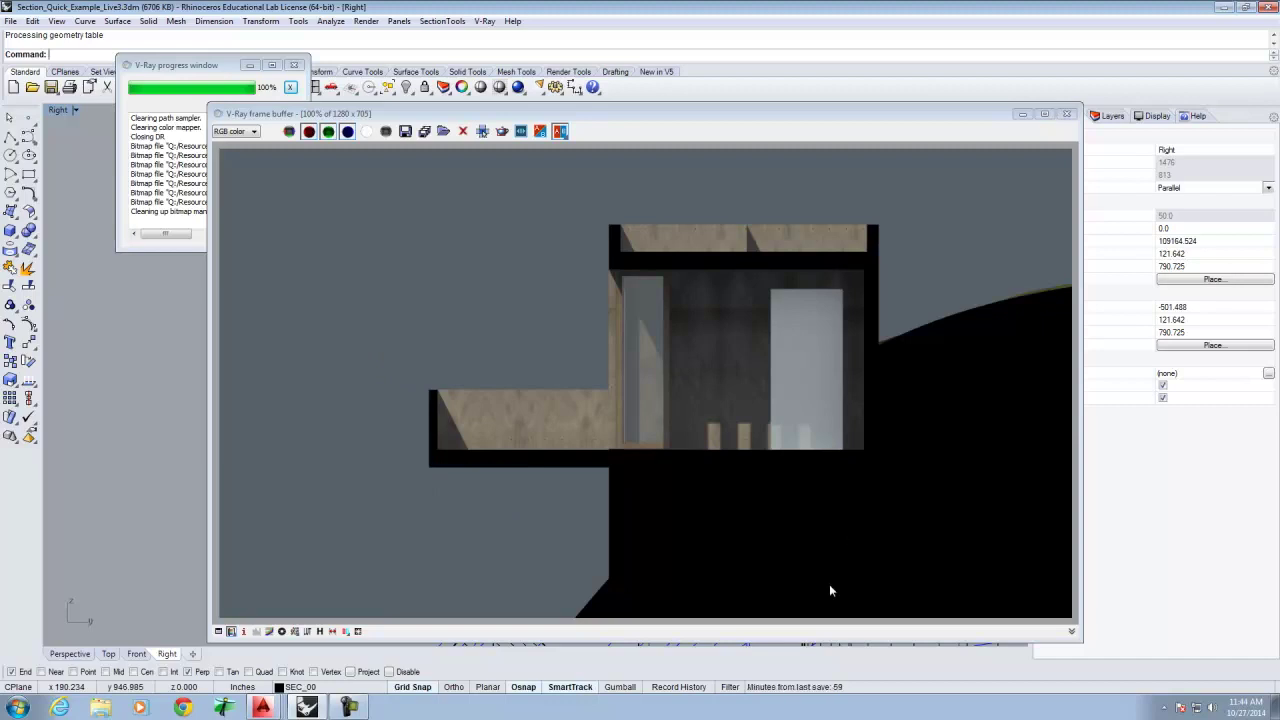
pyautogui.click(651, 234)
pyautogui.click(736, 355)
pyautogui.click(665, 206)
pyautogui.click(688, 314)
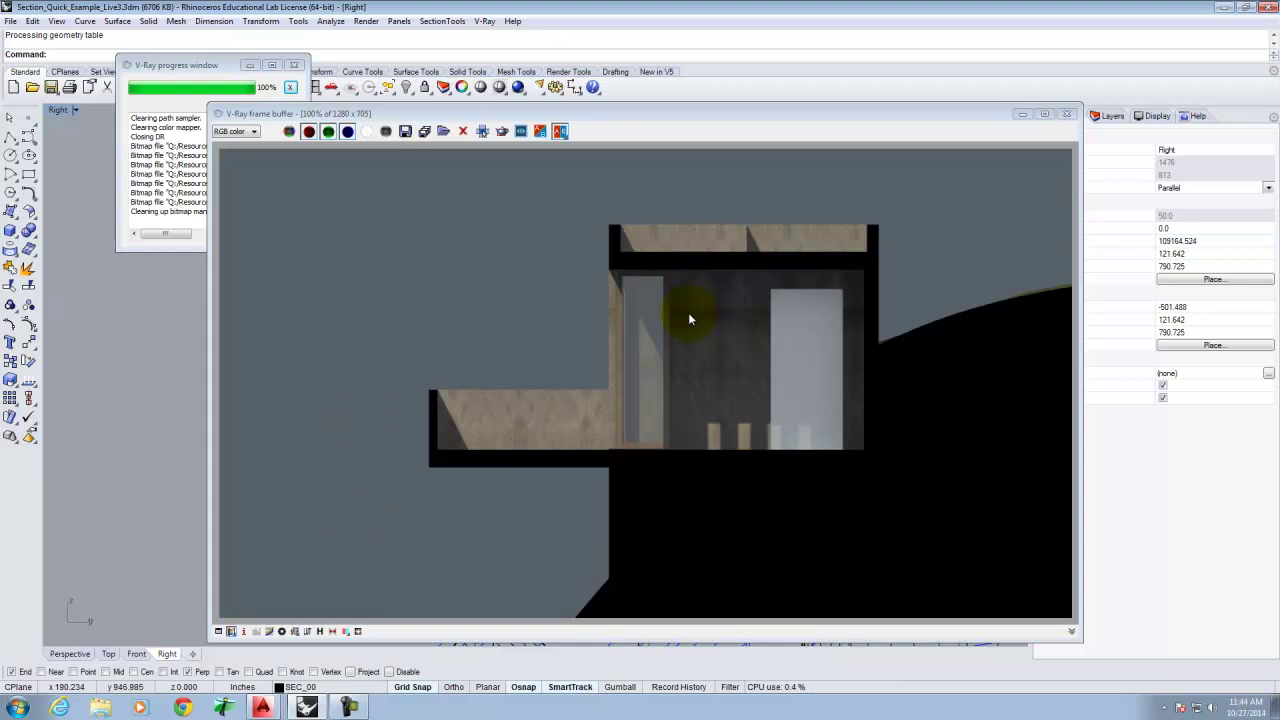